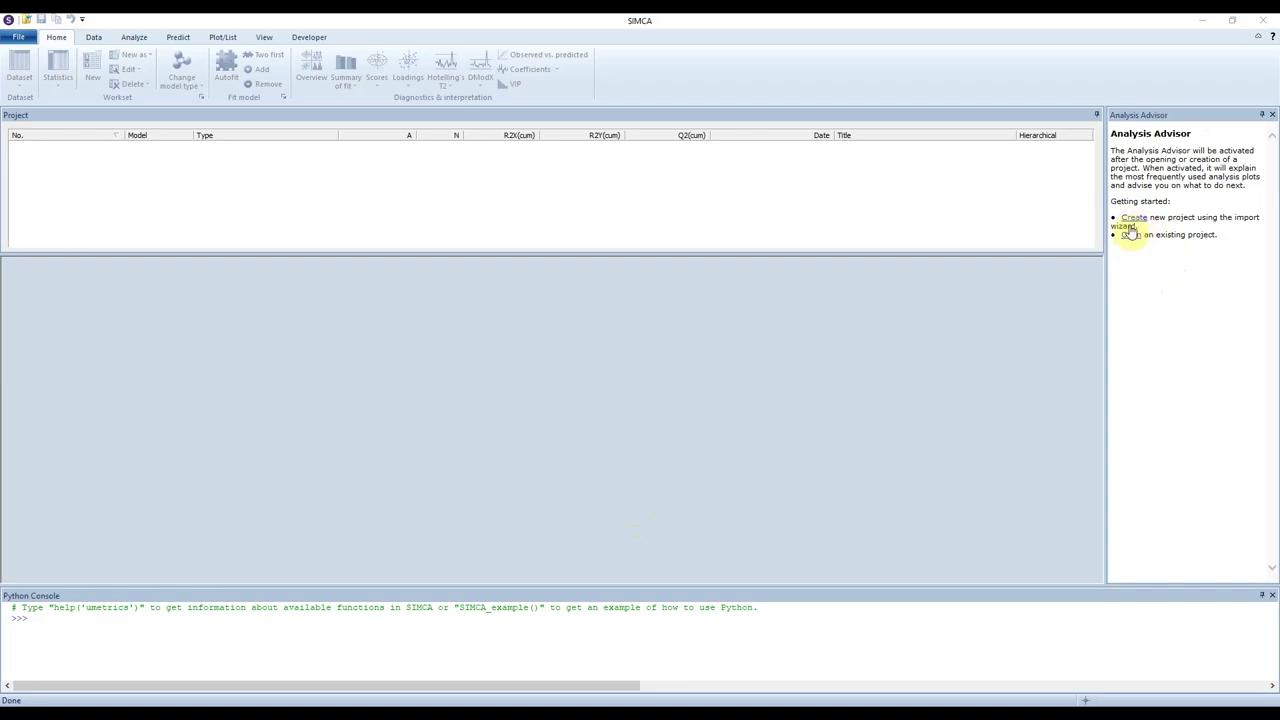
- Create a new regular project and open MIRFreshMeats.xlsx as its data source
click(27, 42)
click(32, 114)
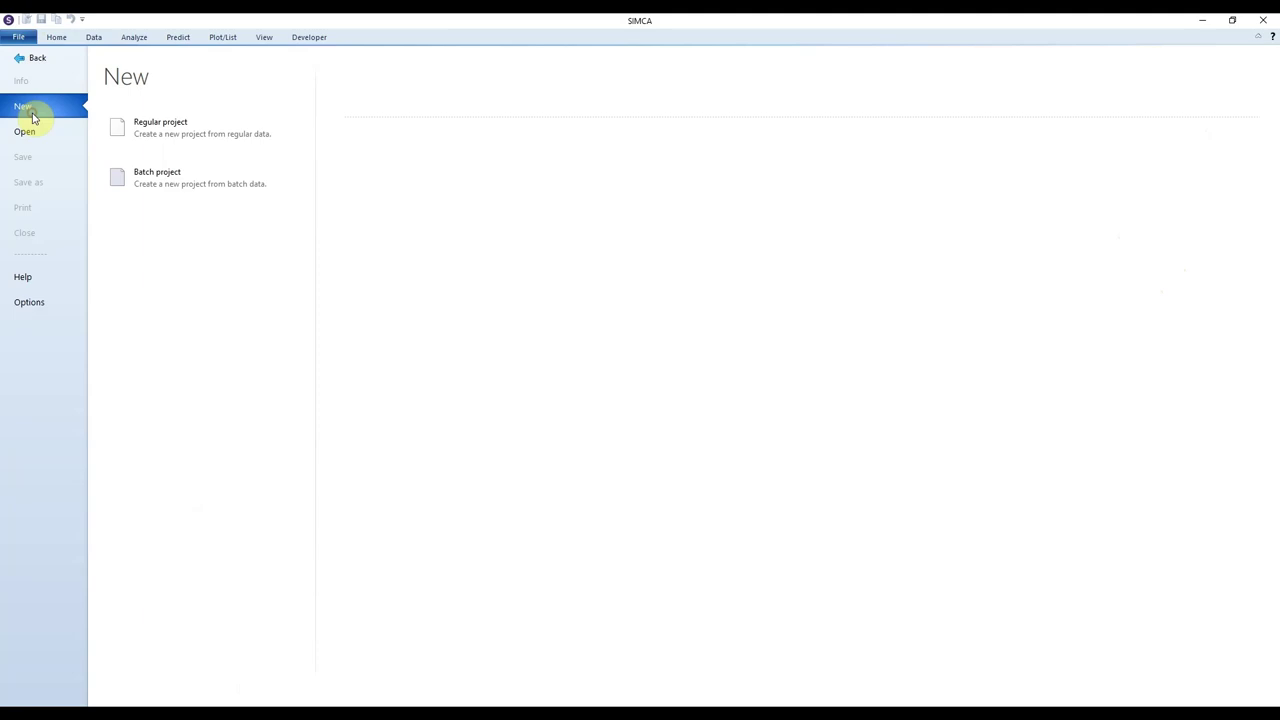
click(229, 140)
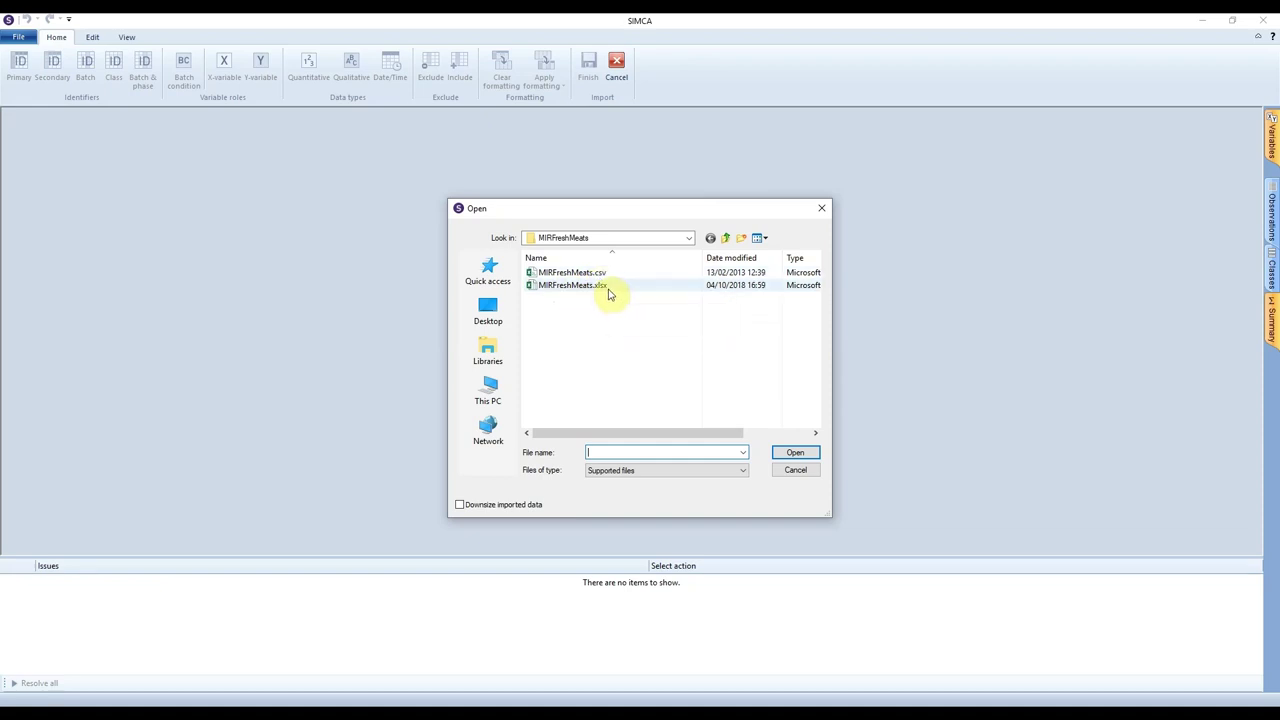
click(607, 288)
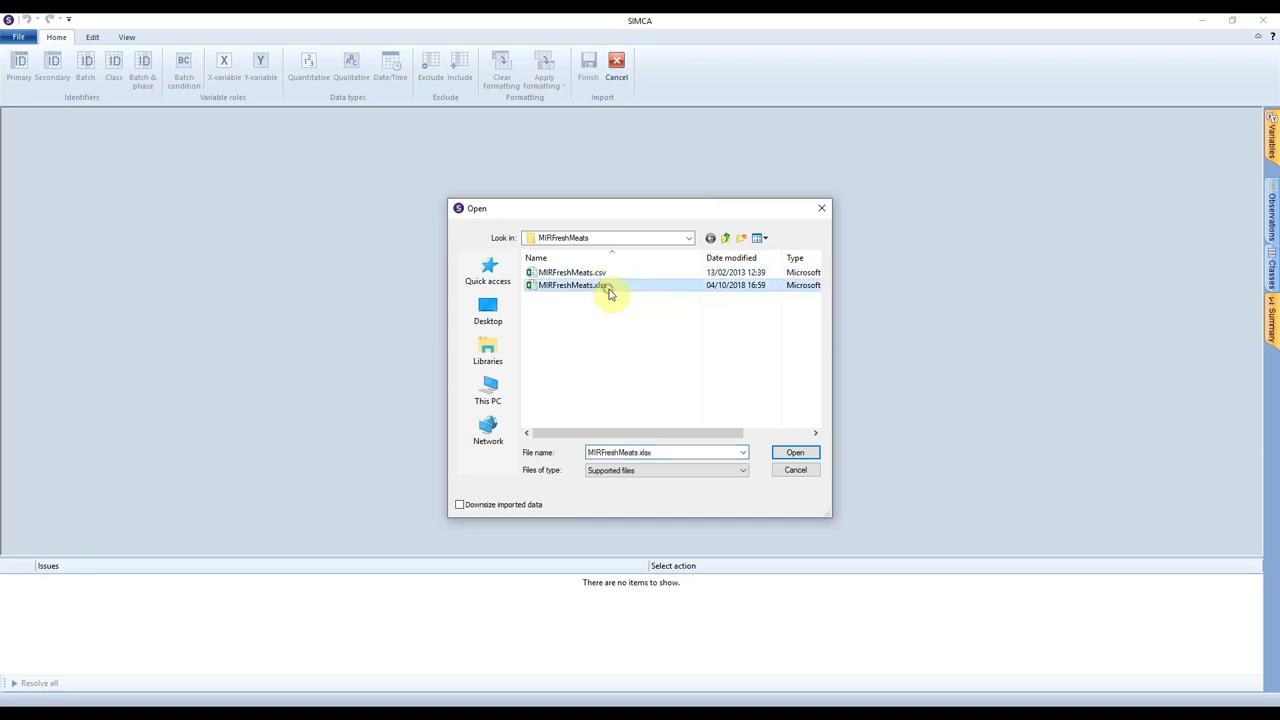
click(658, 469)
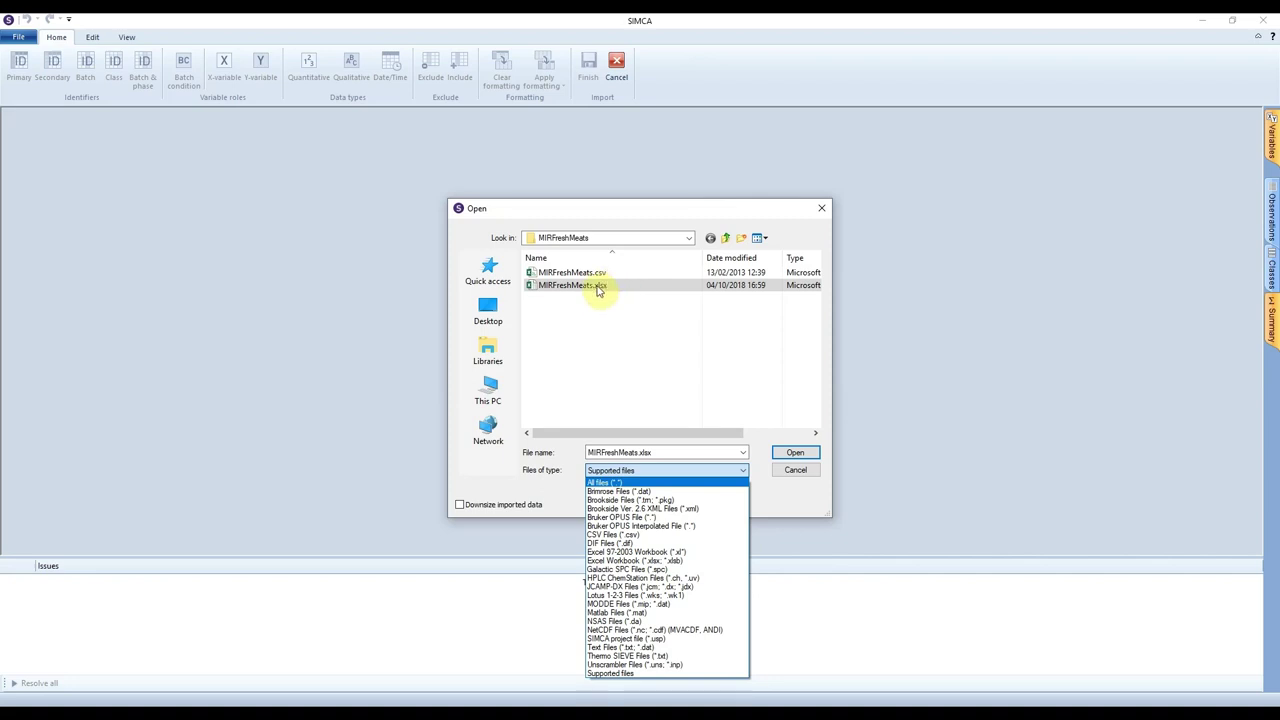
click(629, 334)
click(558, 285)
click(795, 452)
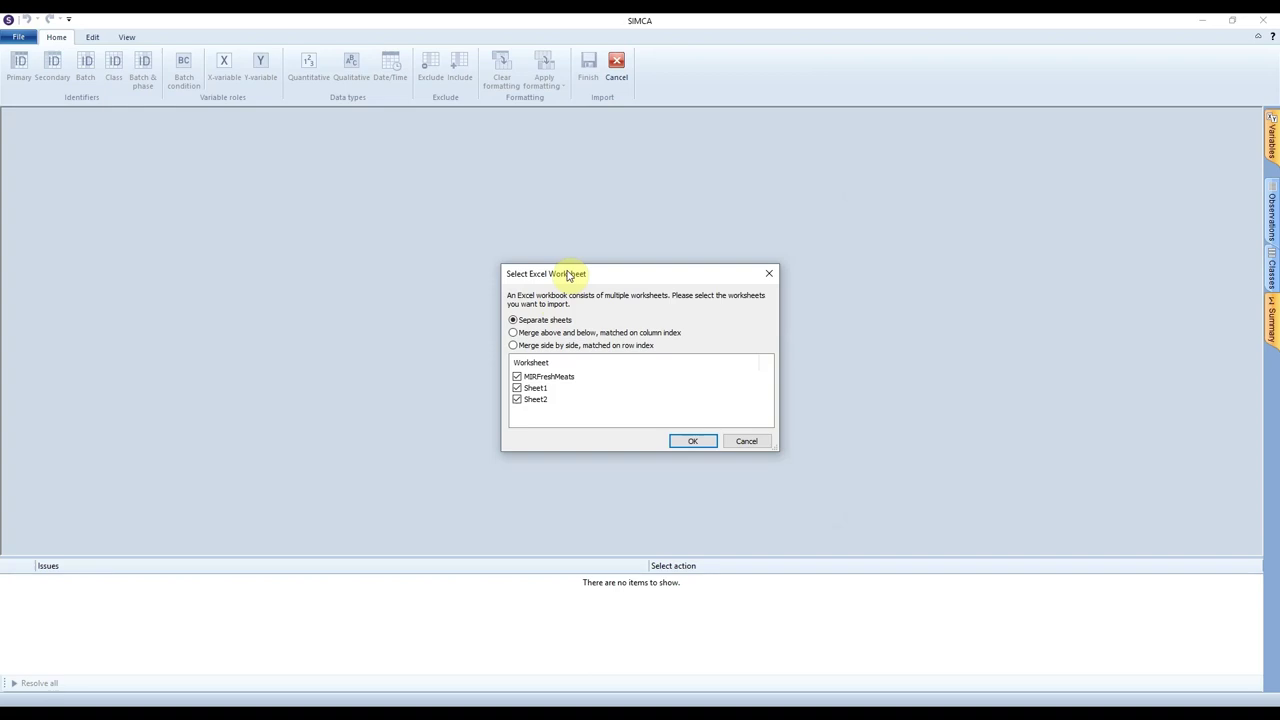
- Import only Sheet1 from the workbook, leaving out MIRFreshMeats and Sheet2, with the Separate sheets option
click(517, 376)
click(518, 400)
click(540, 390)
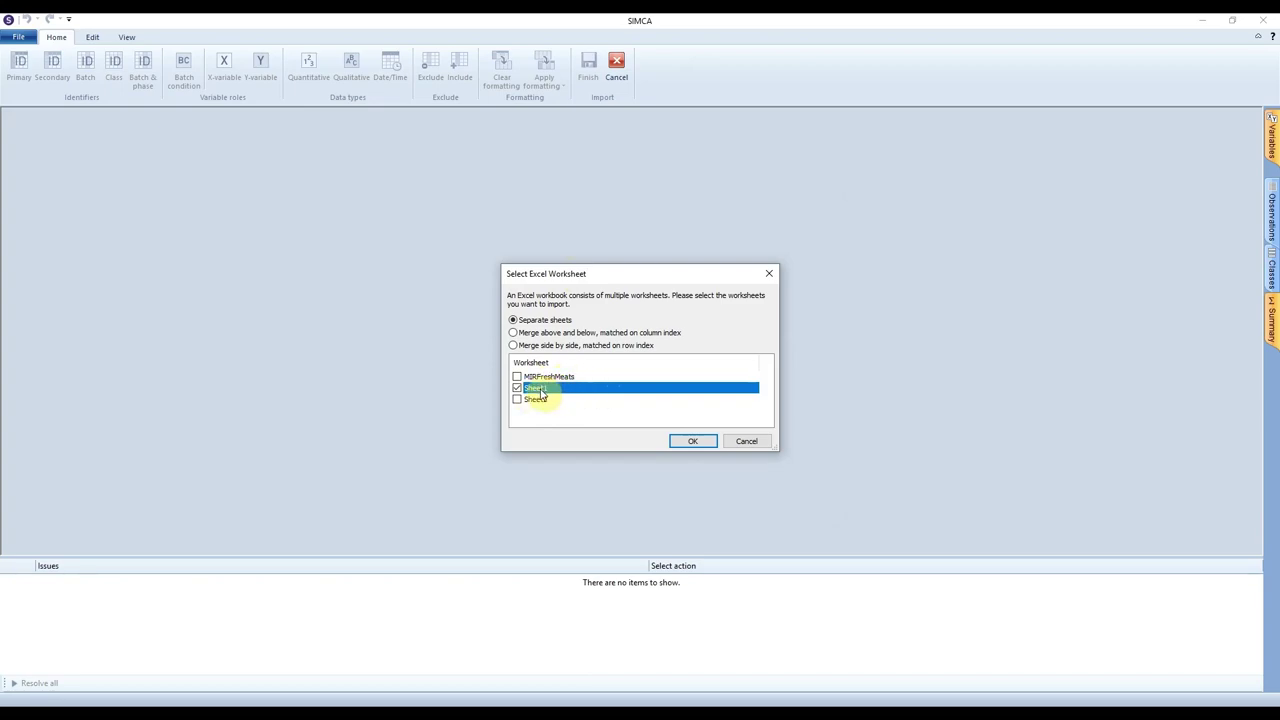
click(692, 441)
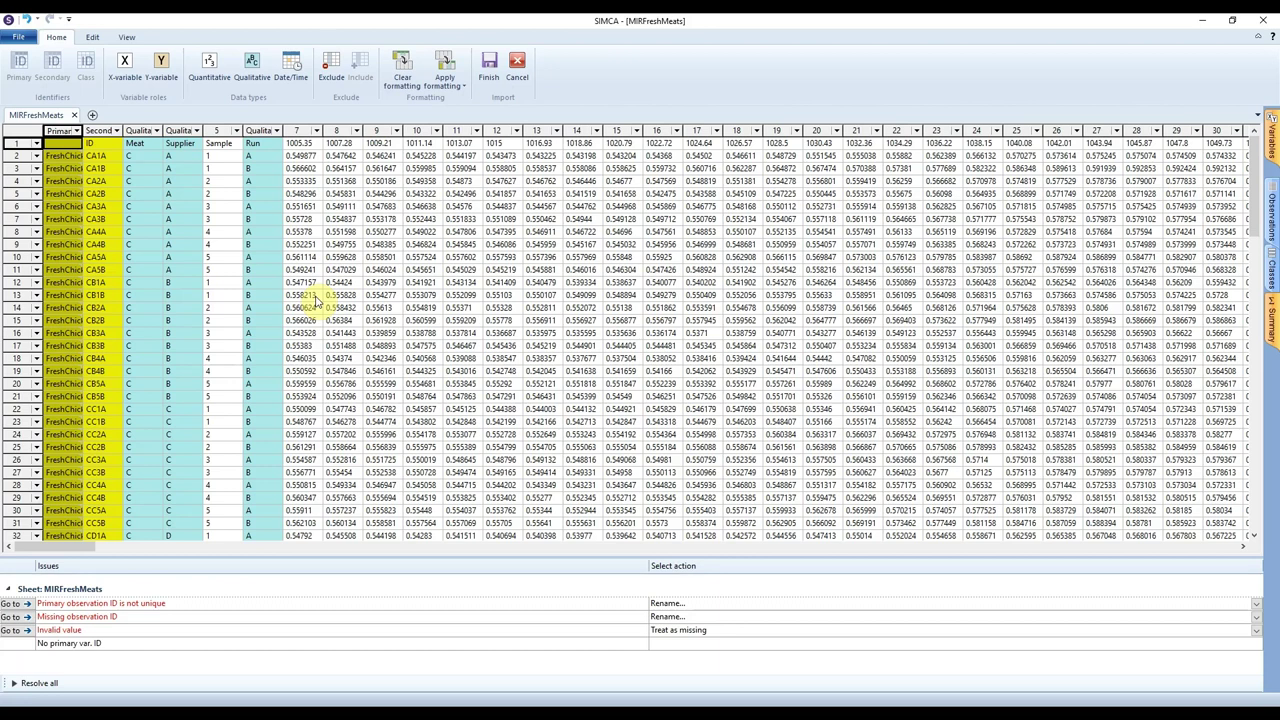
- Widen the first column of long sample names and set the ID column as the observations' Primary ID
drag(83, 133, 147, 133)
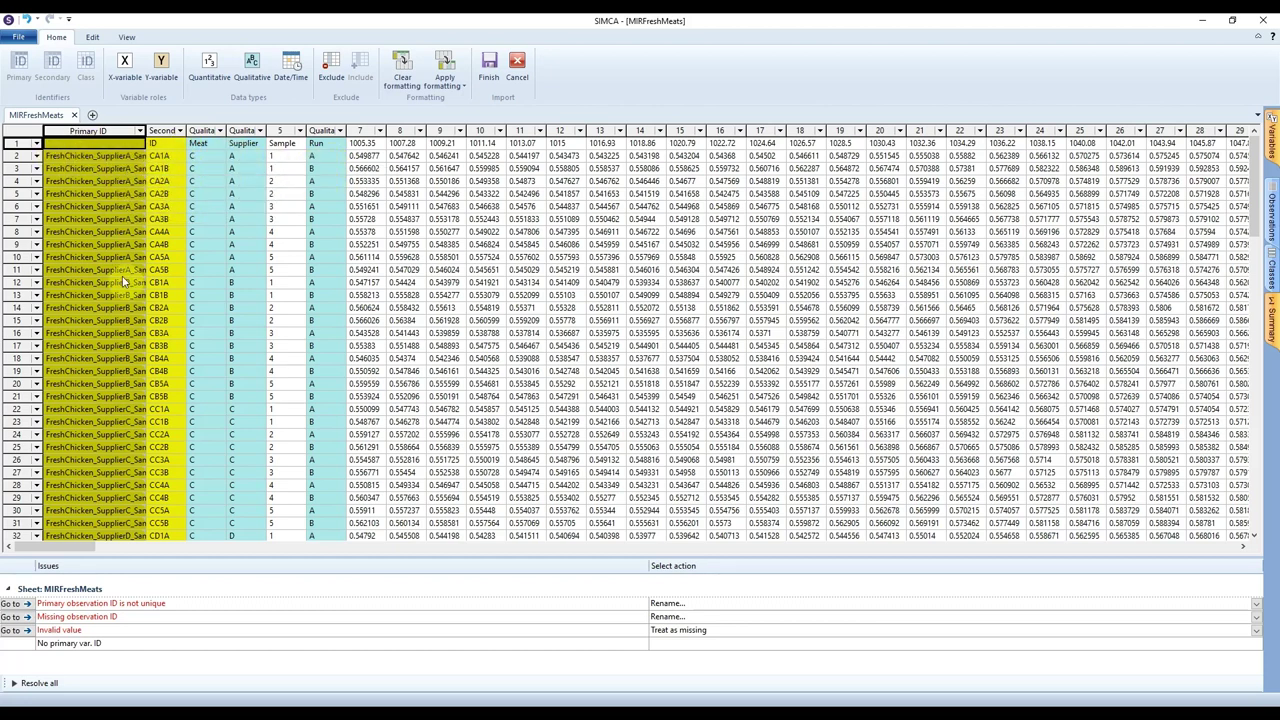
click(180, 131)
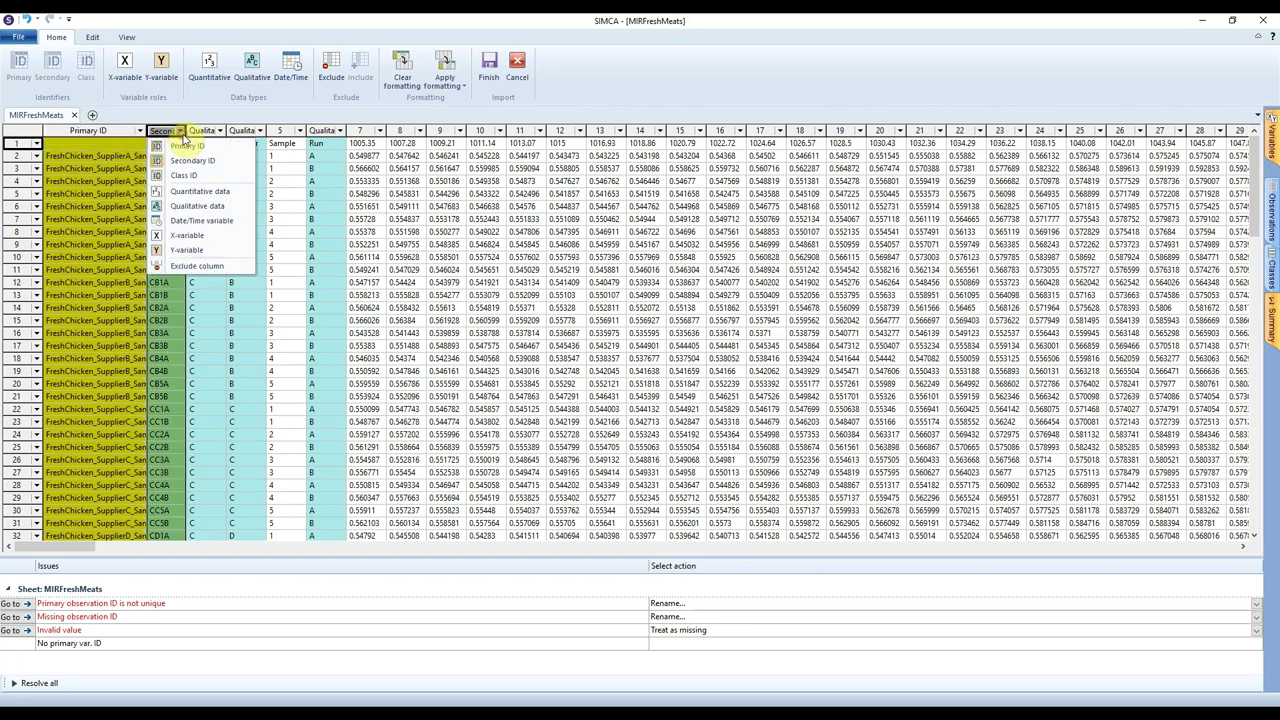
click(186, 146)
click(165, 218)
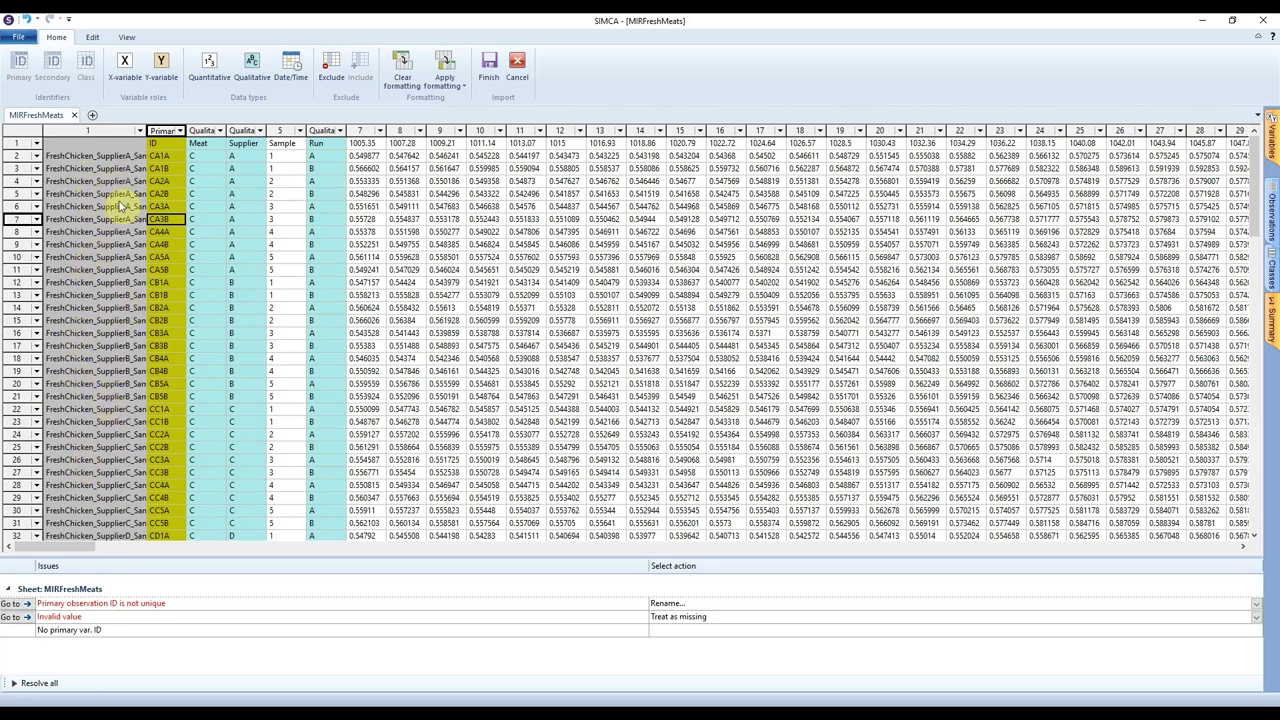
click(140, 131)
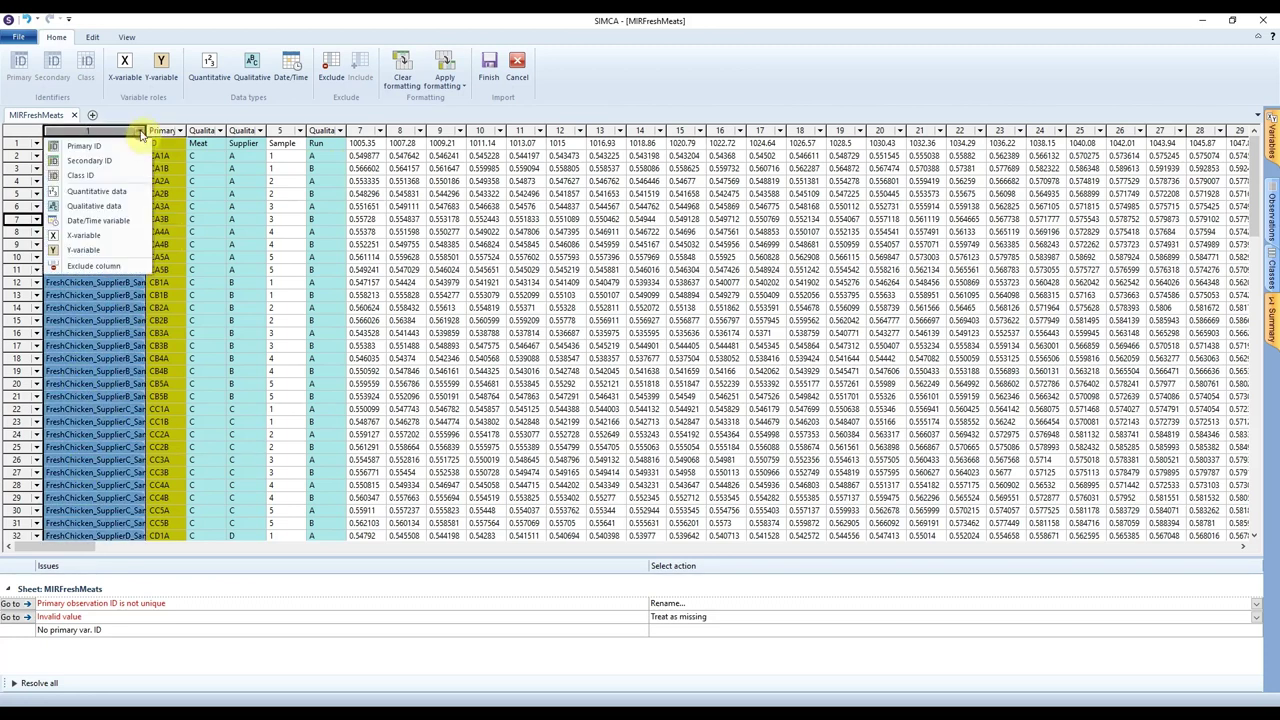
key(Escape)
click(103, 216)
click(103, 295)
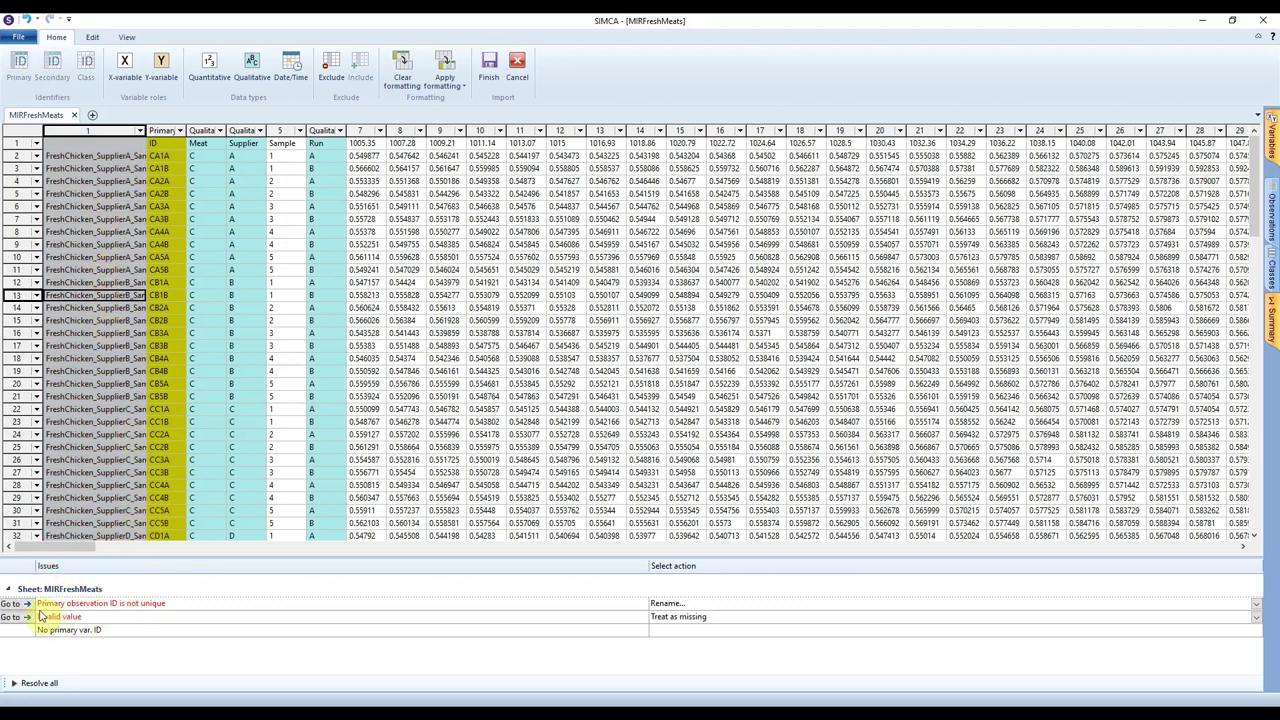
- Set row 1, which holds the column headings and wavenumbers, as the primary variable ID
mouse_move(86, 606)
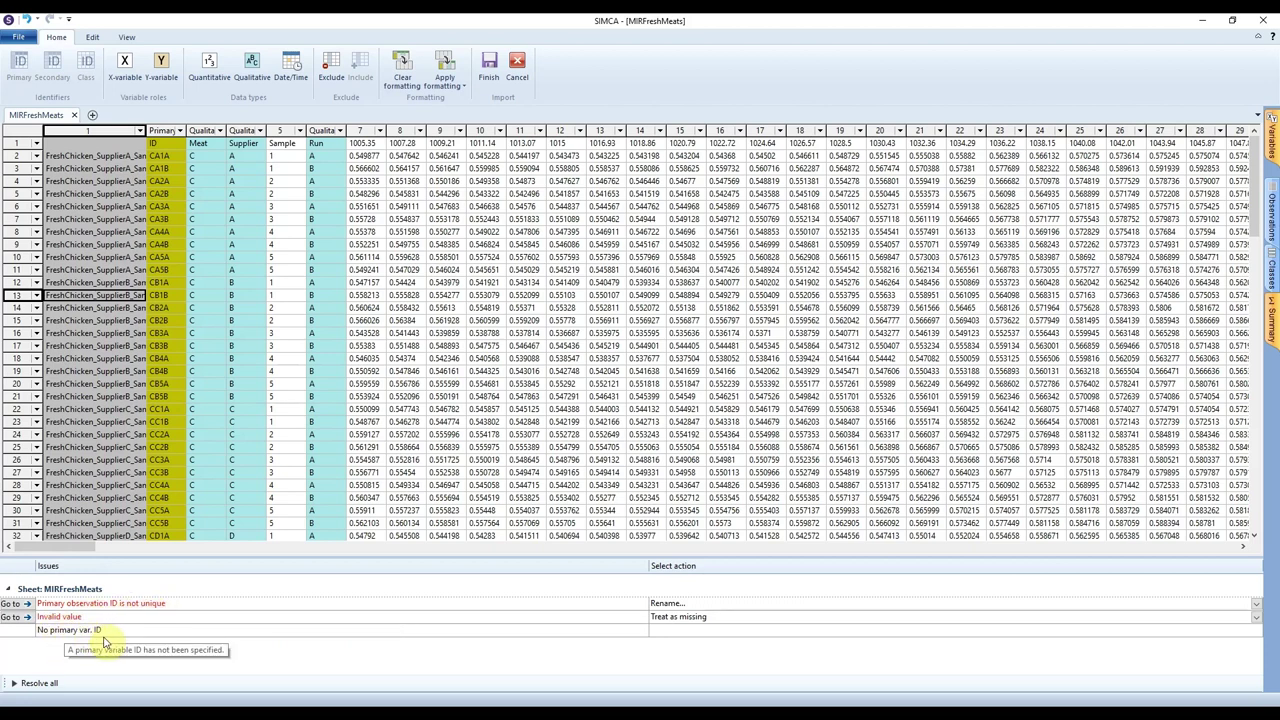
click(368, 144)
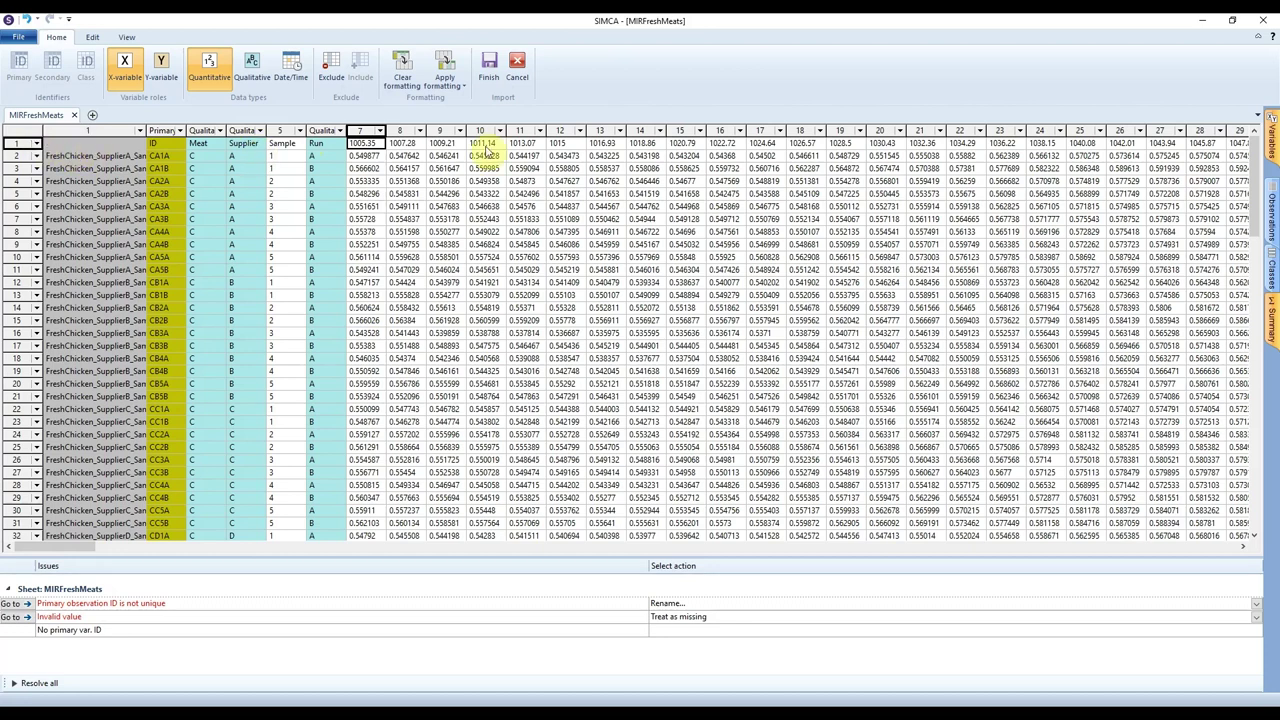
click(36, 143)
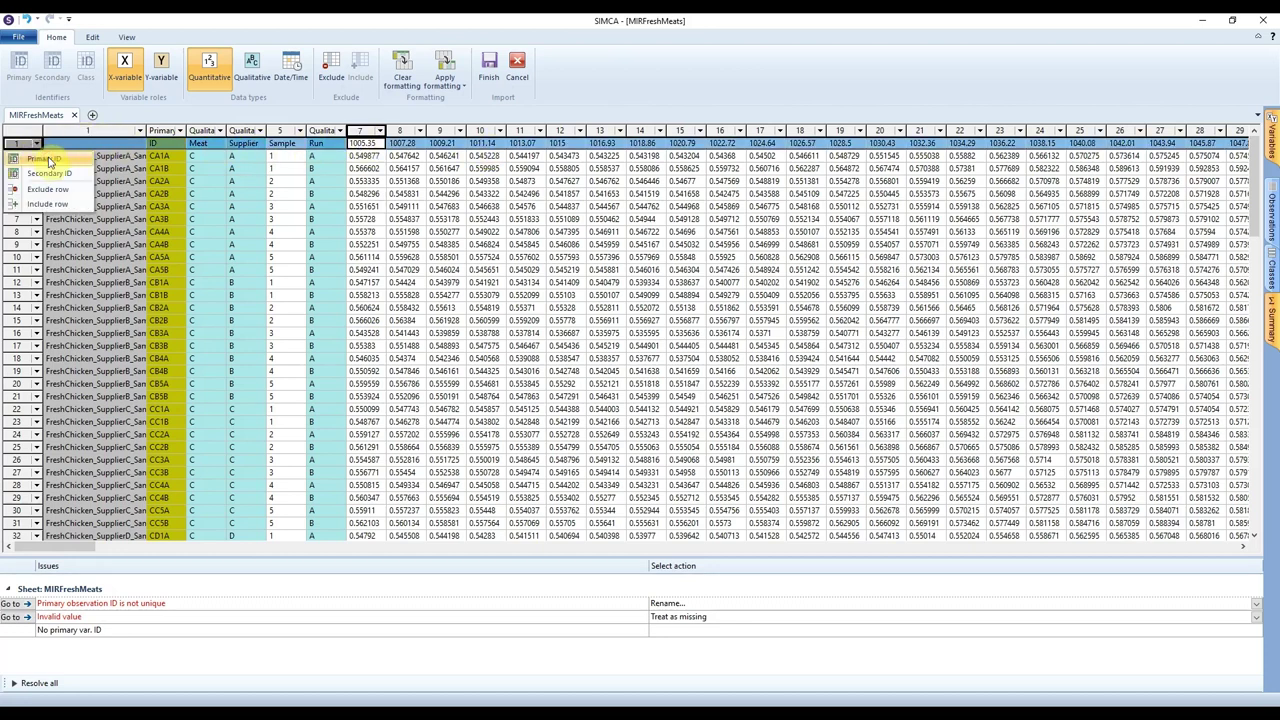
click(46, 159)
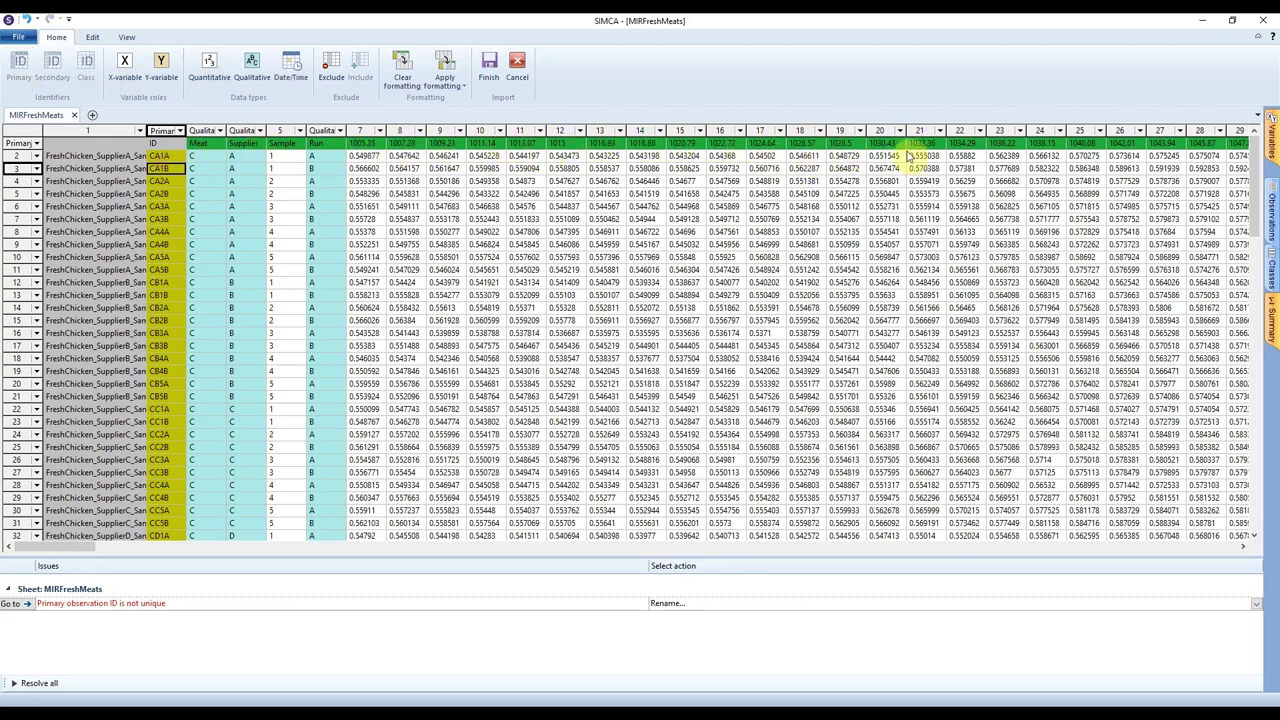
- Set the Meat, Supplier and Sample columns as Secondary IDs
mouse_move(55, 545)
mouse_down()
mouse_move(1254, 556)
mouse_move(800, 570)
mouse_move(60, 550)
mouse_up()
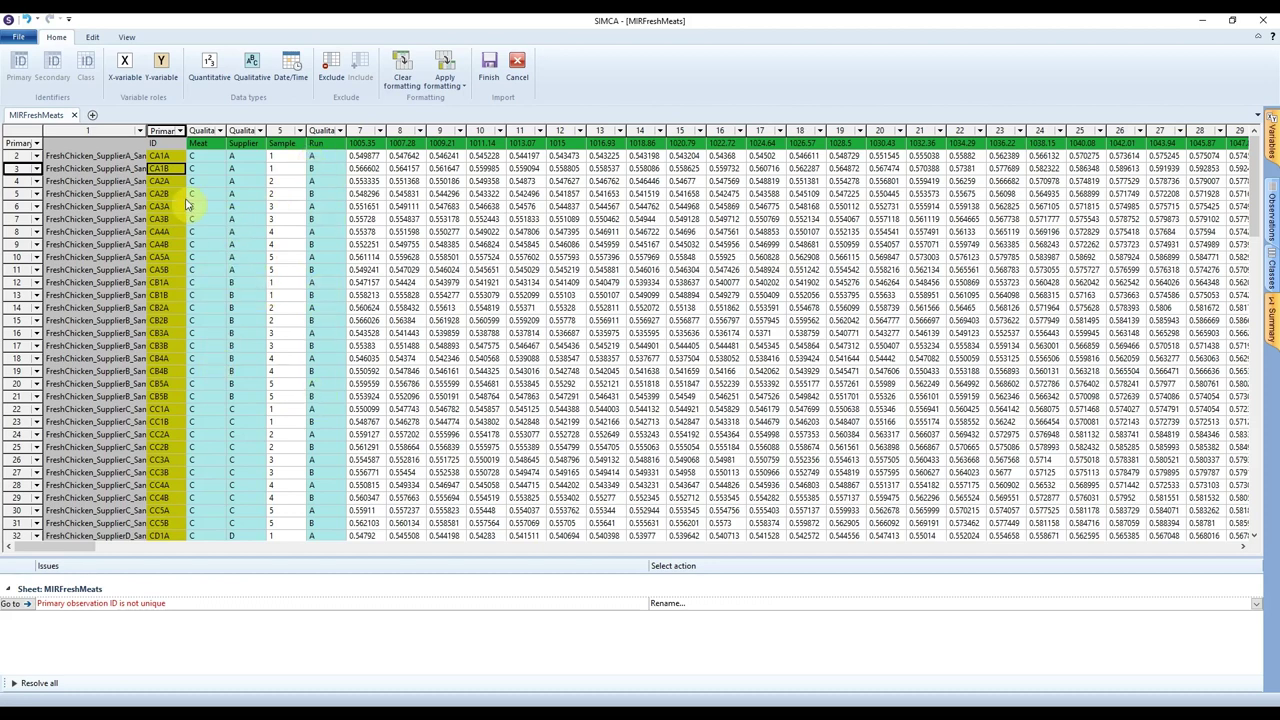
click(219, 131)
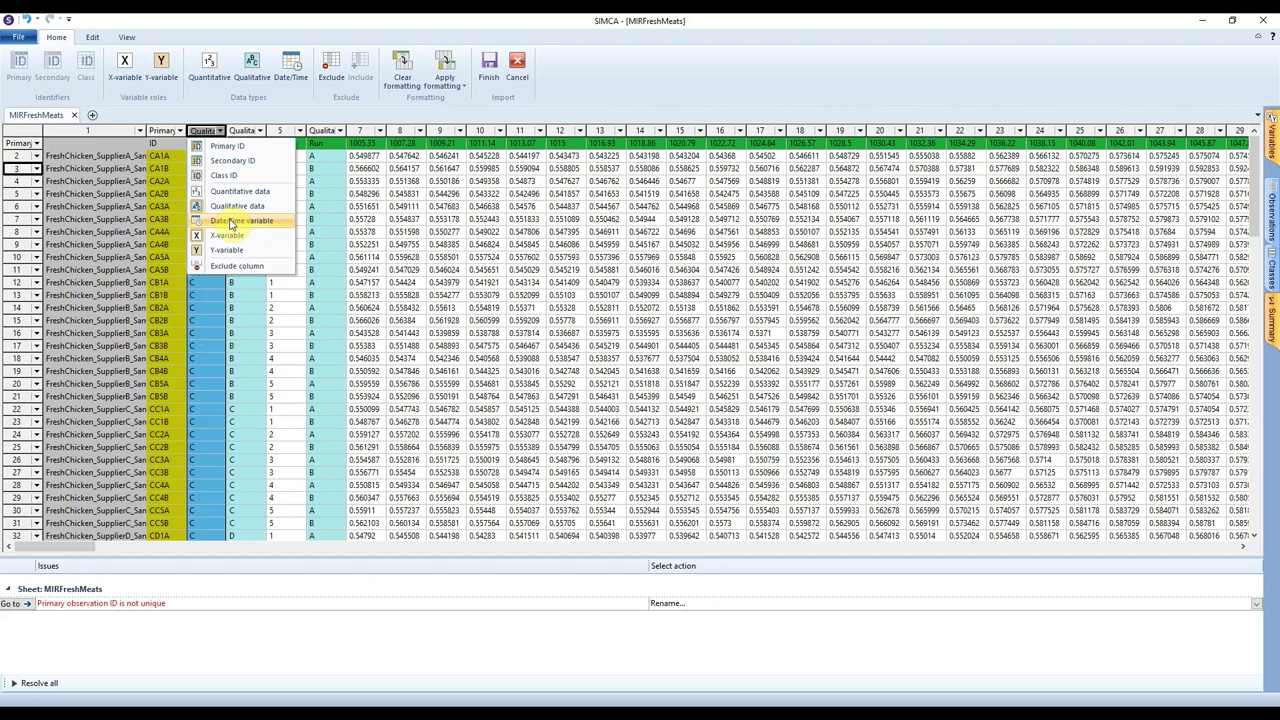
click(220, 295)
click(220, 132)
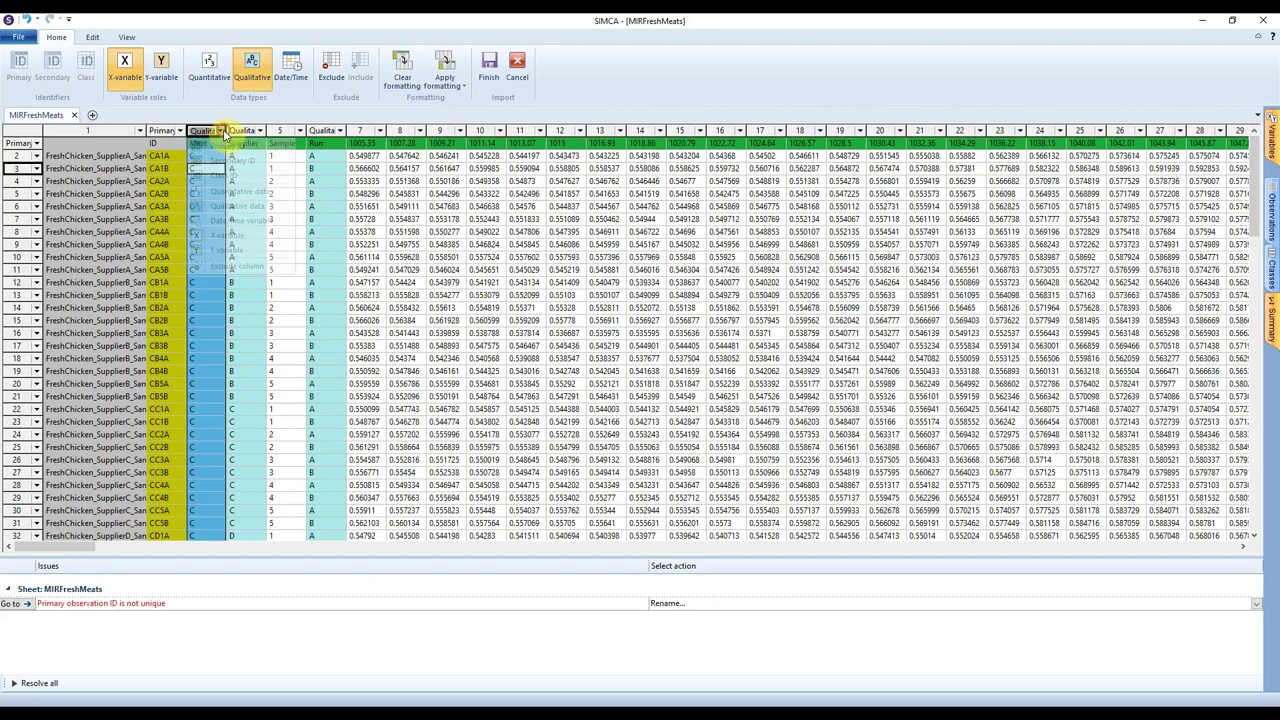
click(243, 162)
click(258, 132)
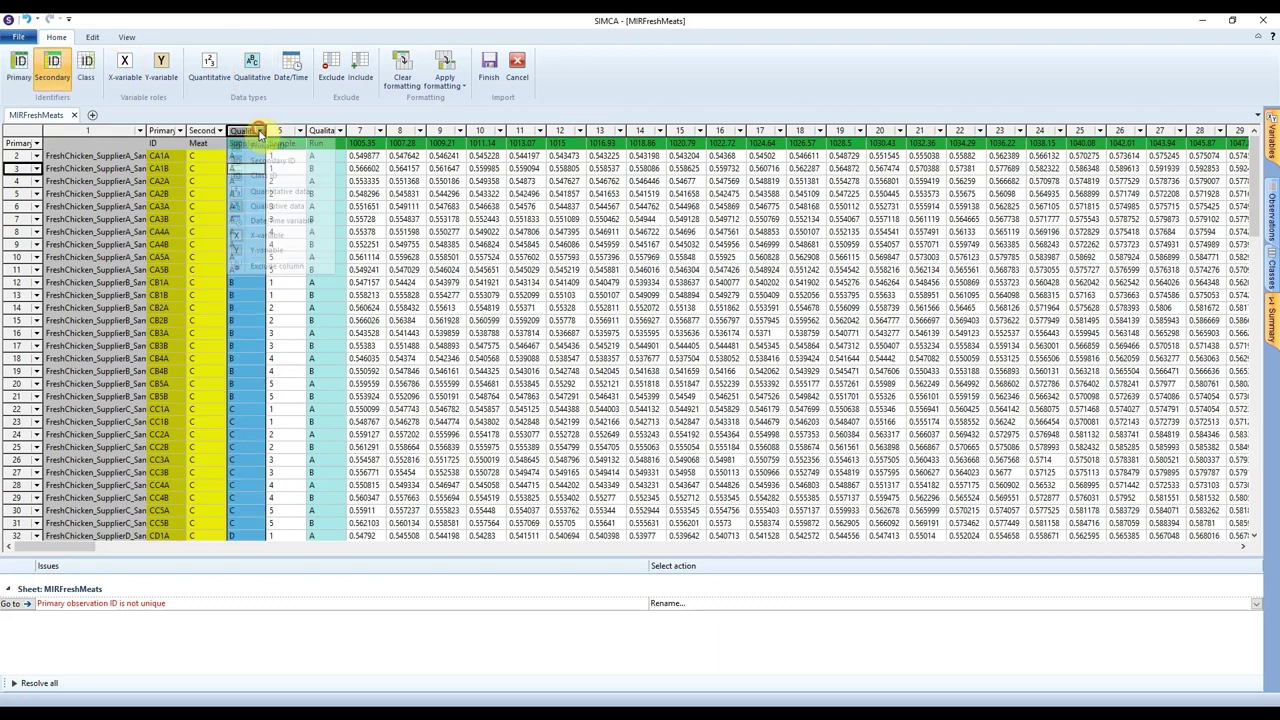
click(275, 162)
click(298, 131)
click(287, 166)
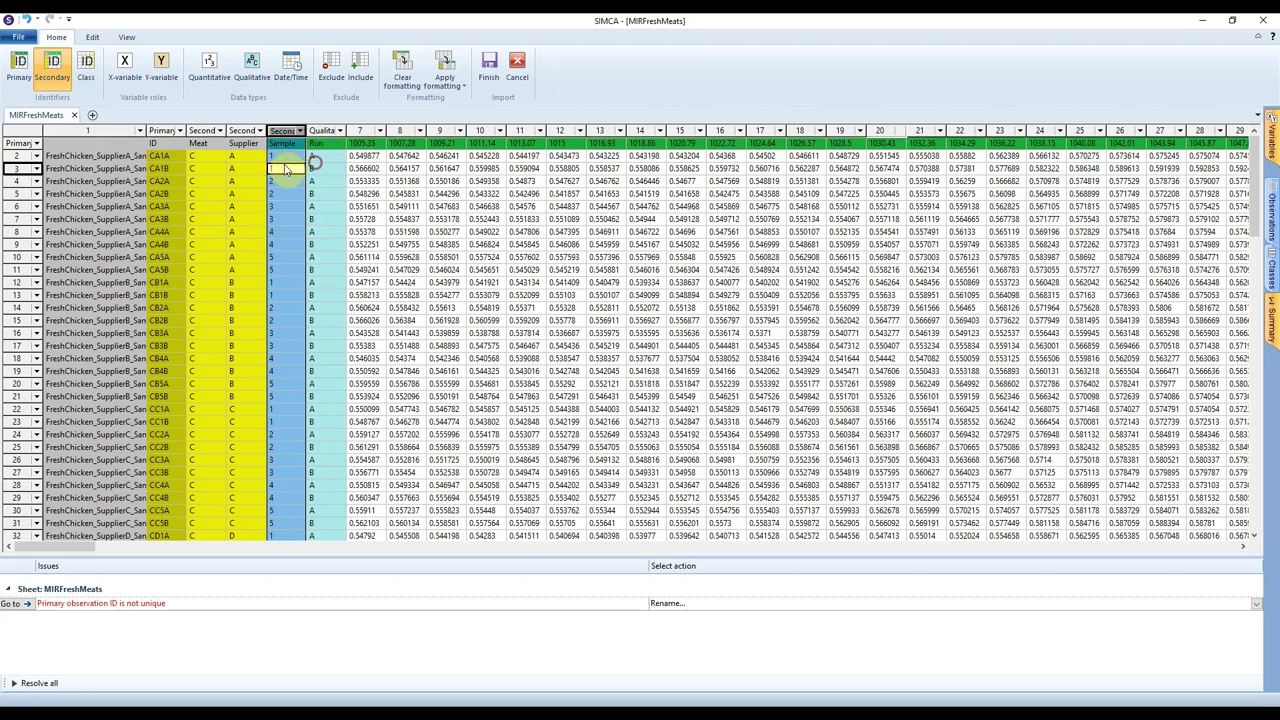
- Narrow the first column and adjust the Primary ID column to a compact width
double_click(185, 131)
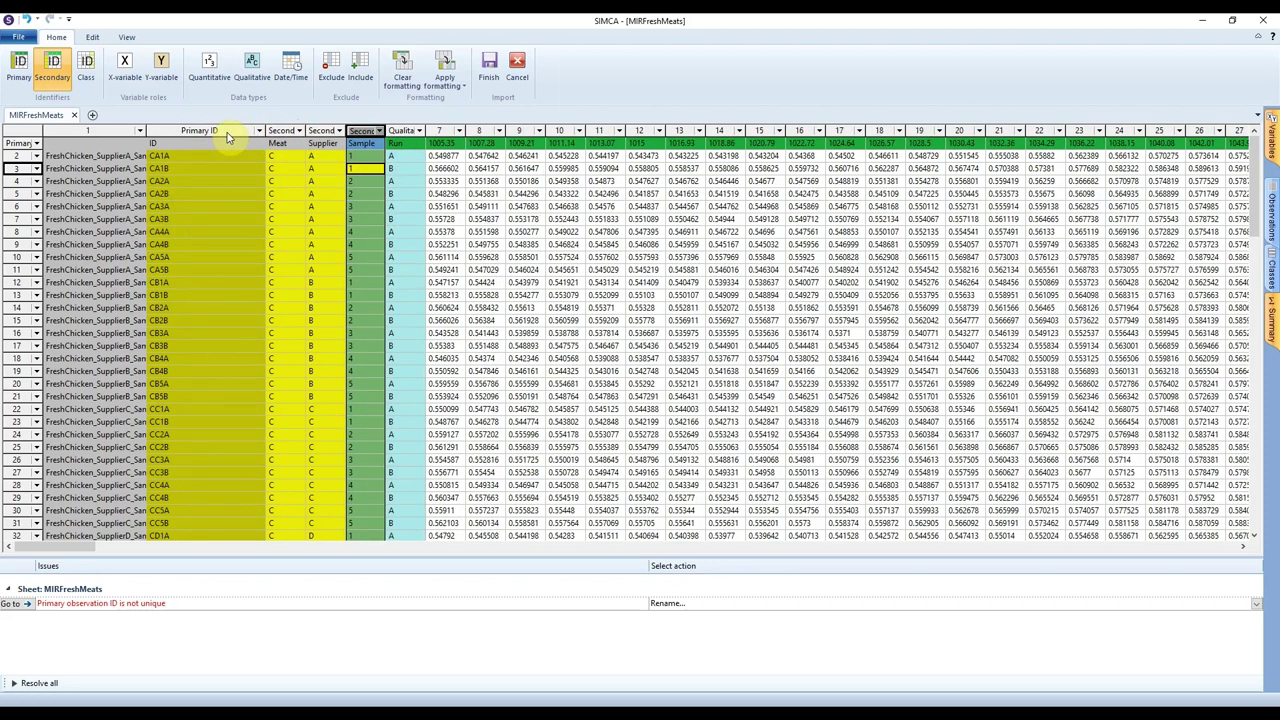
drag(146, 131, 96, 131)
drag(215, 131, 146, 131)
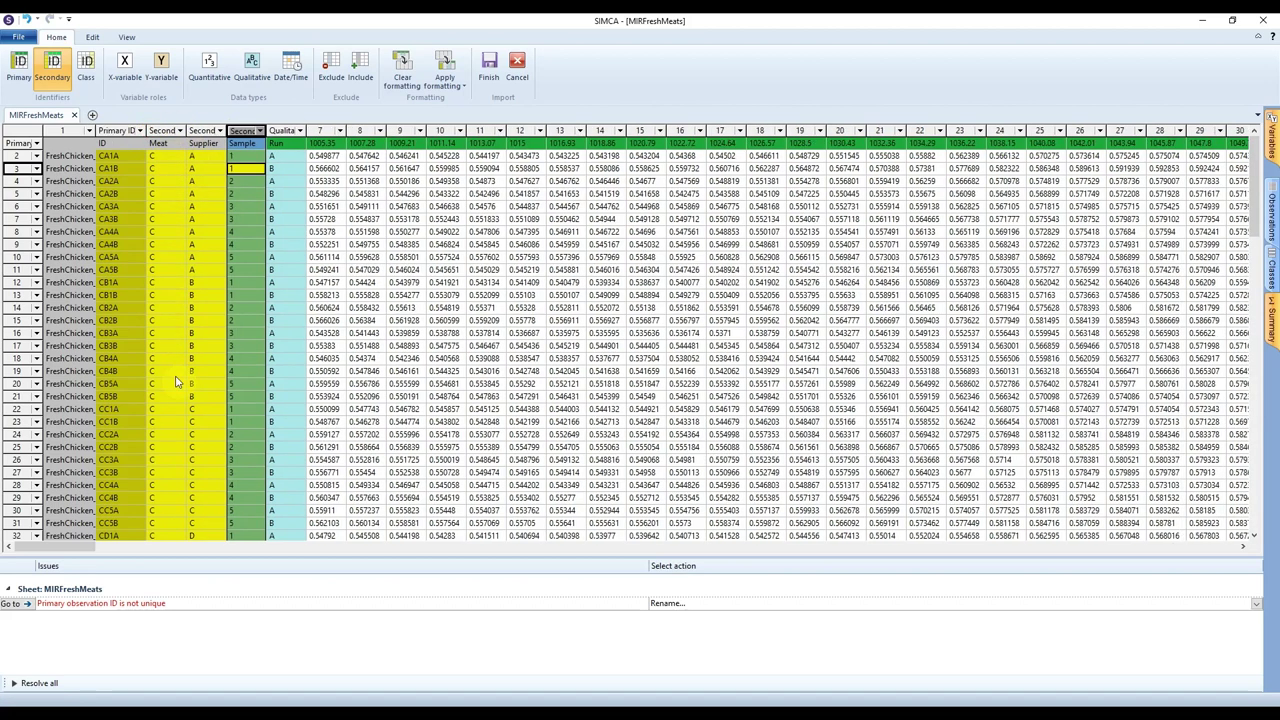
- Set the Run column as a Secondary ID as well
click(258, 131)
click(268, 160)
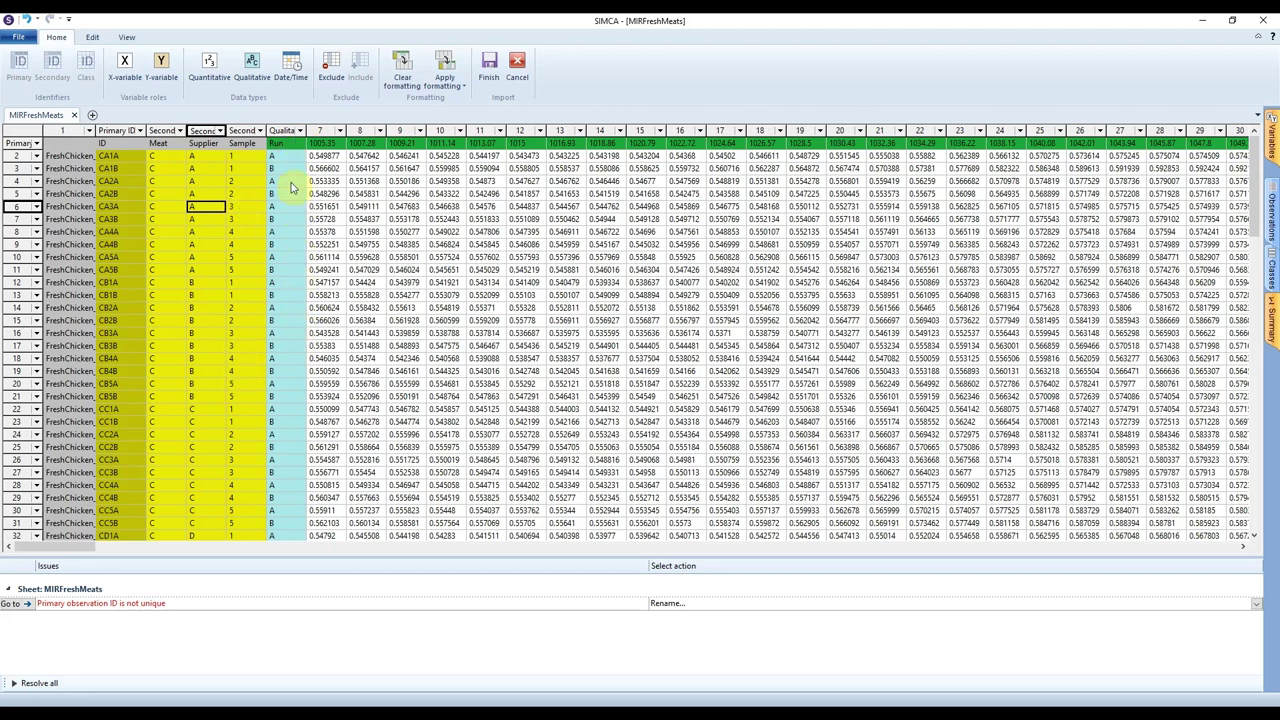
click(299, 131)
click(305, 162)
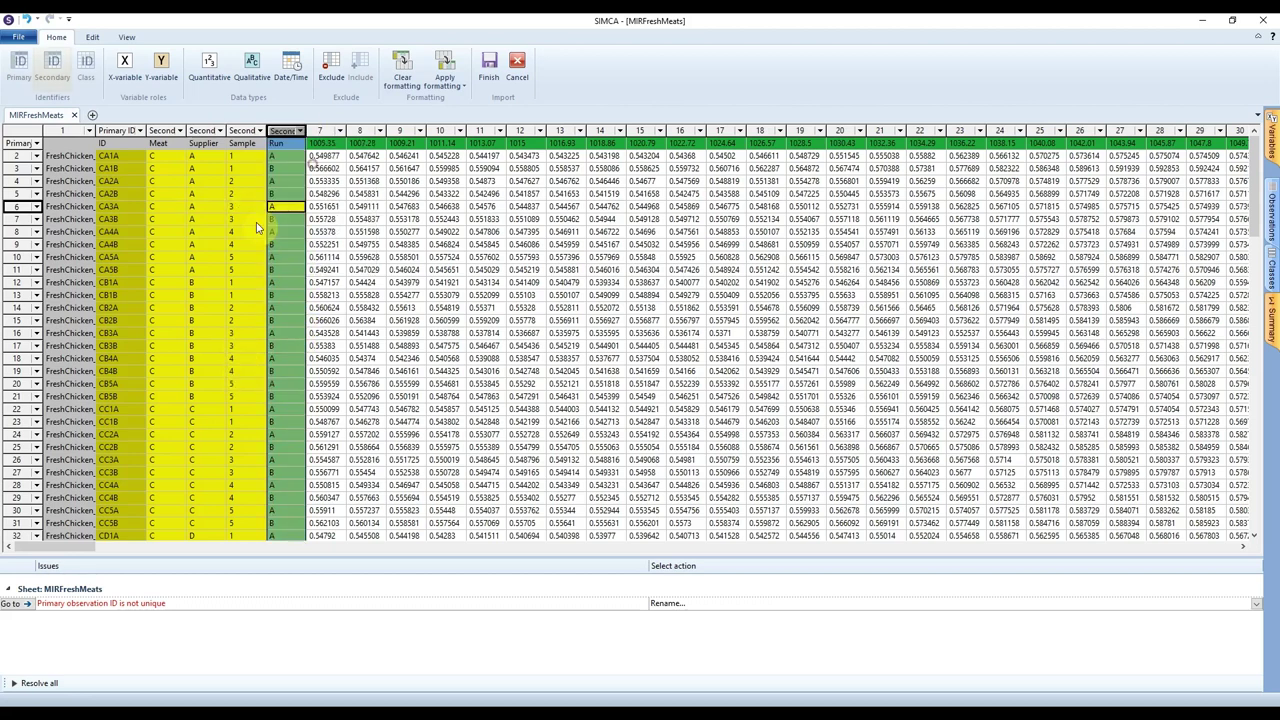
click(256, 221)
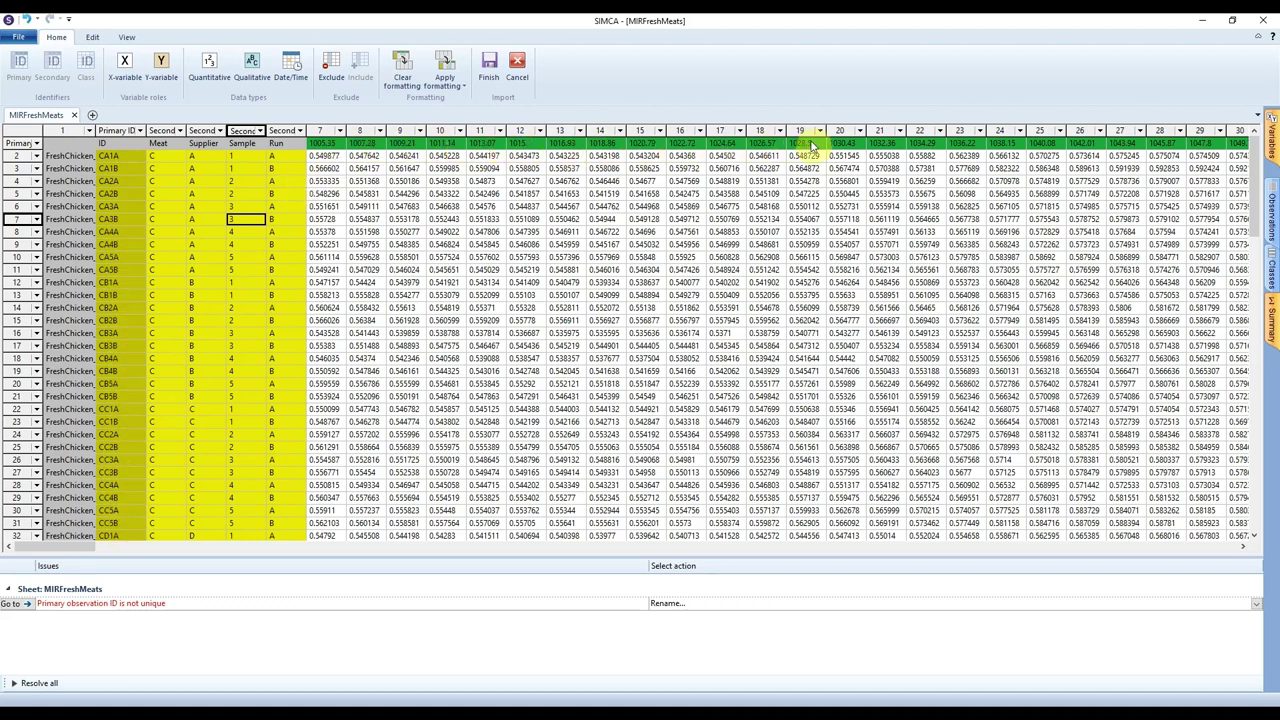
click(94, 38)
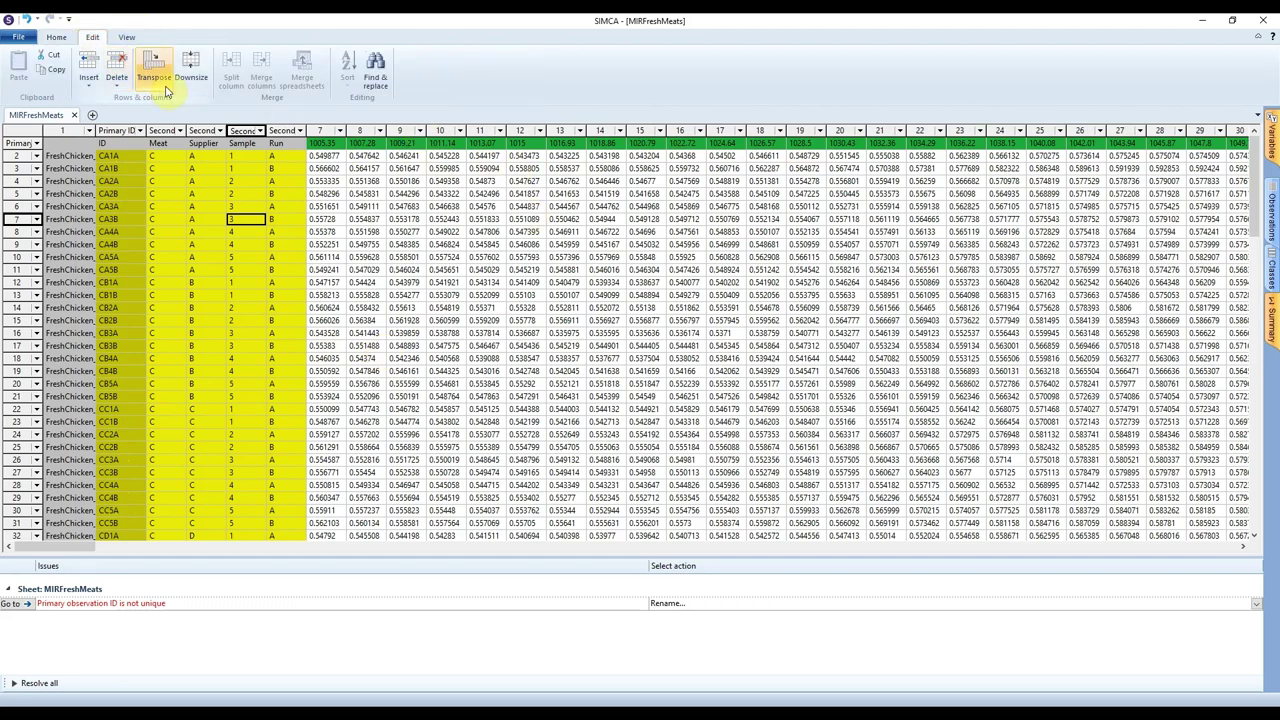
click(55, 37)
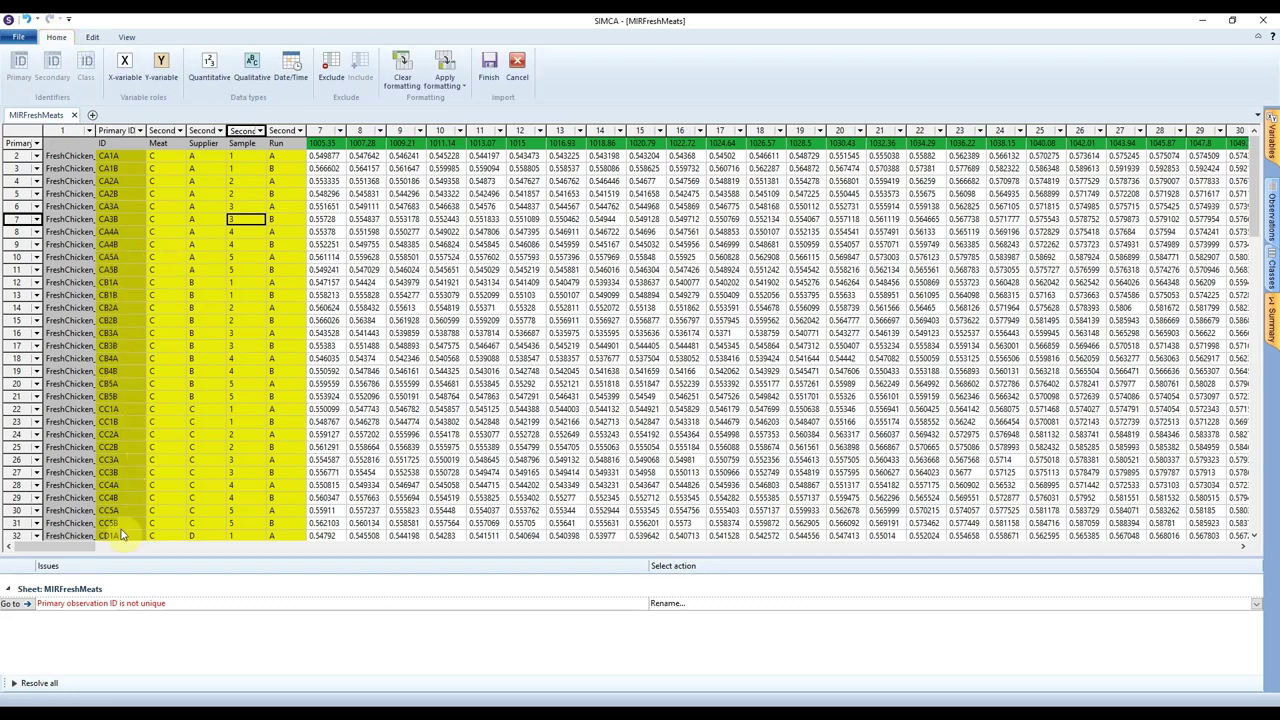
- Go to the duplicate primary observation ID and rename the PD1B entry in row 72 to PD1A
mouse_move(128, 612)
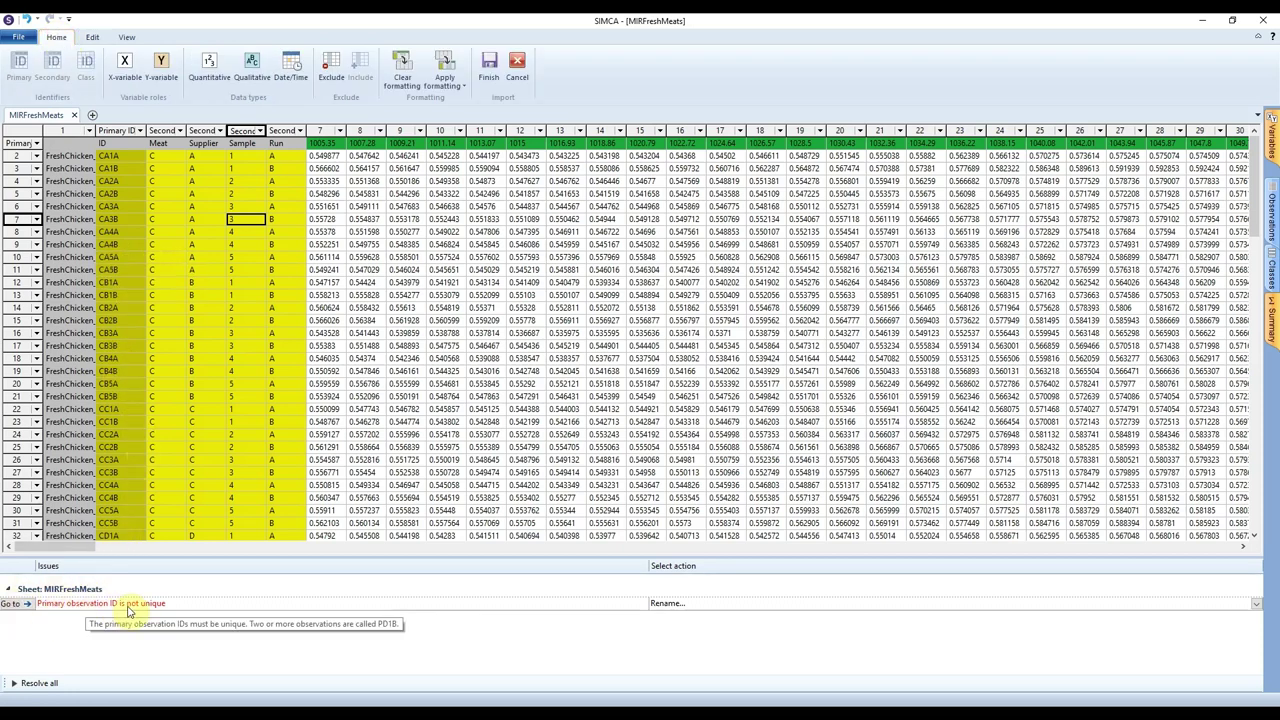
click(16, 603)
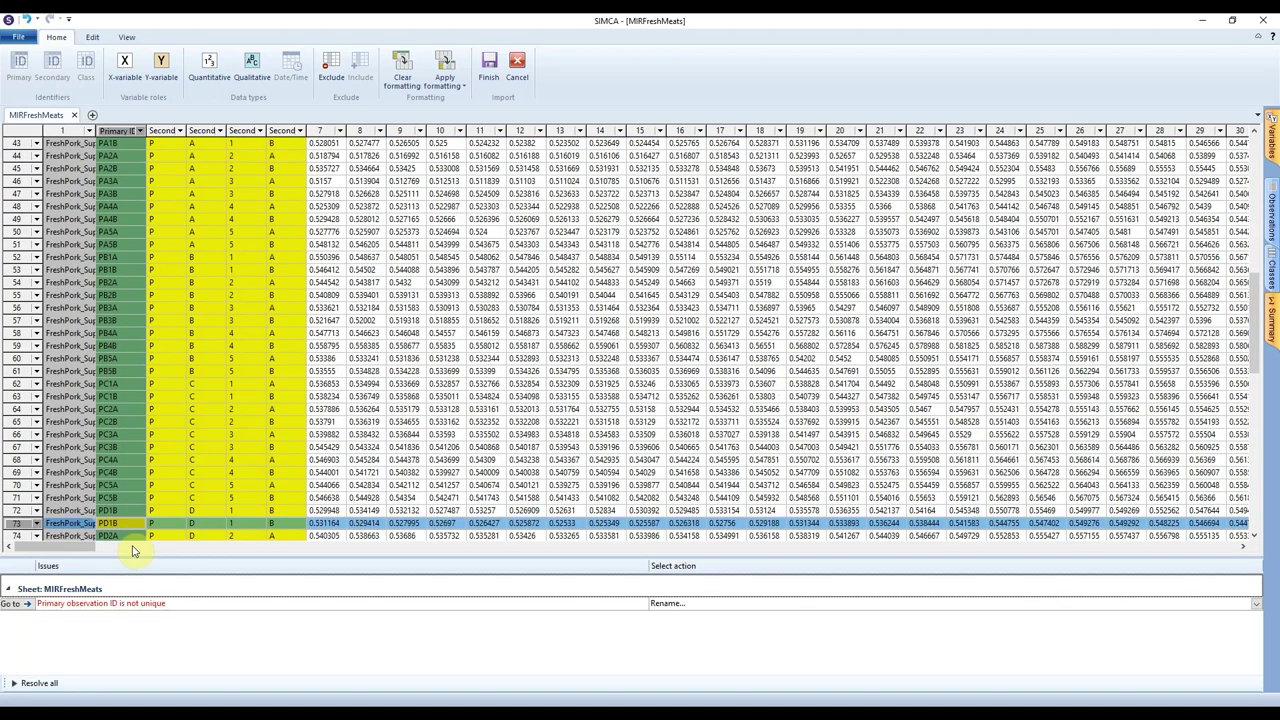
click(115, 511)
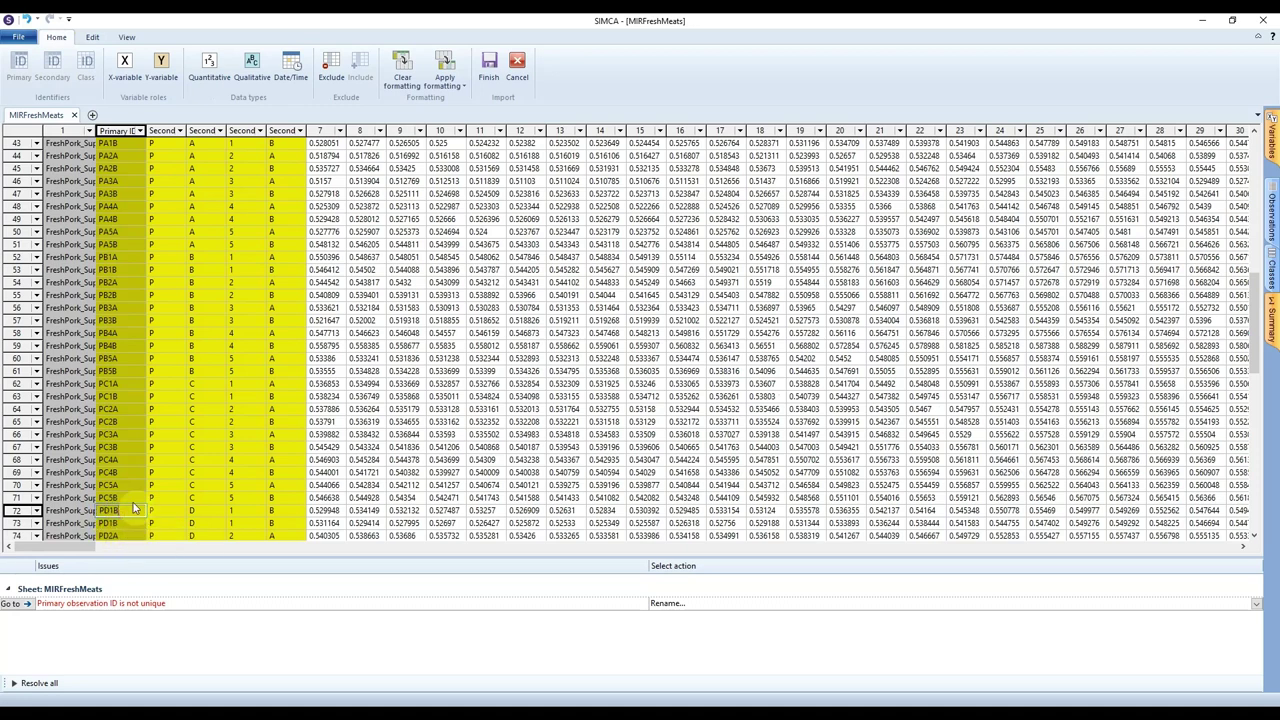
text(A)
key(Return)
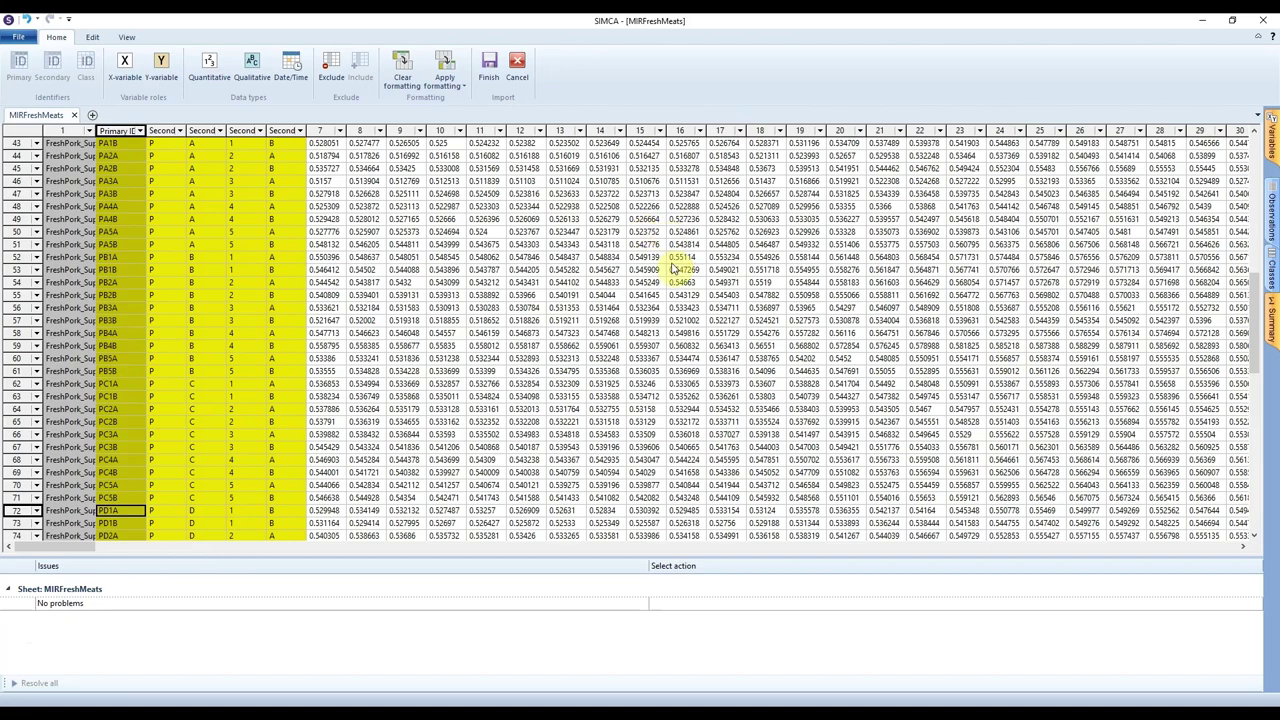
- Finish the import and save the project as MIRFreshMeats.usp in the MIRFreshMeats folder
click(488, 72)
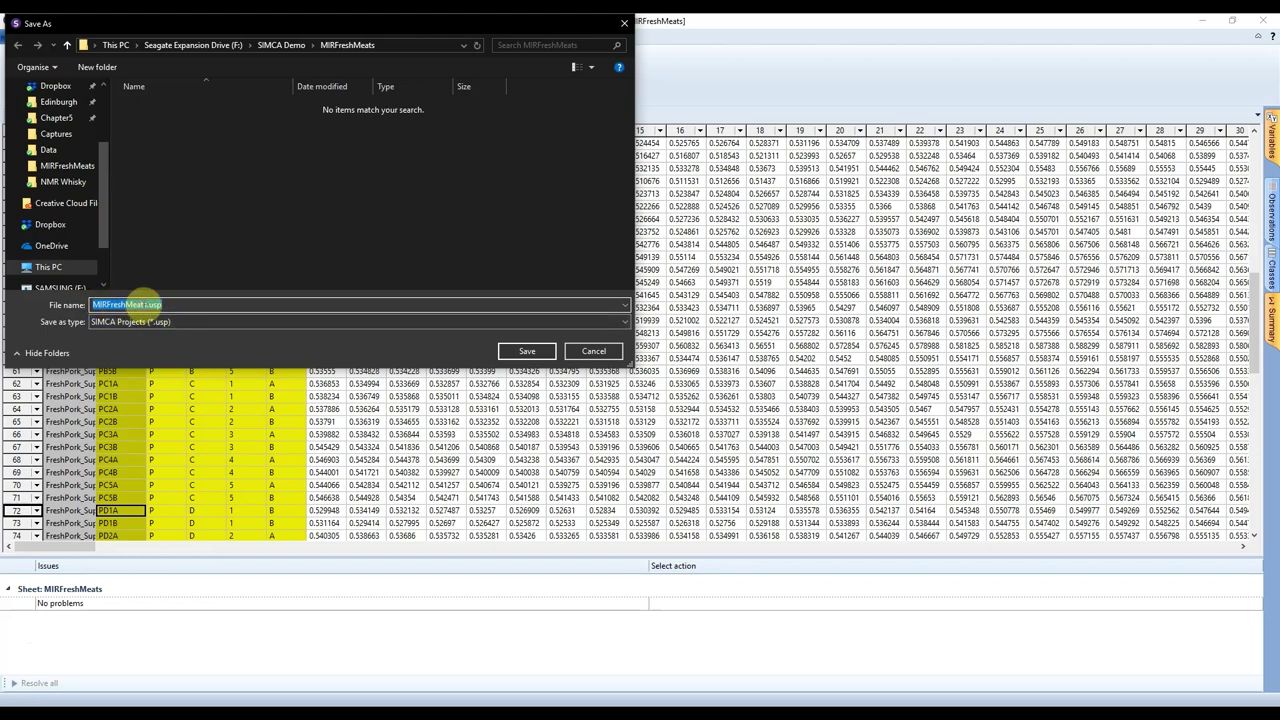
click(507, 351)
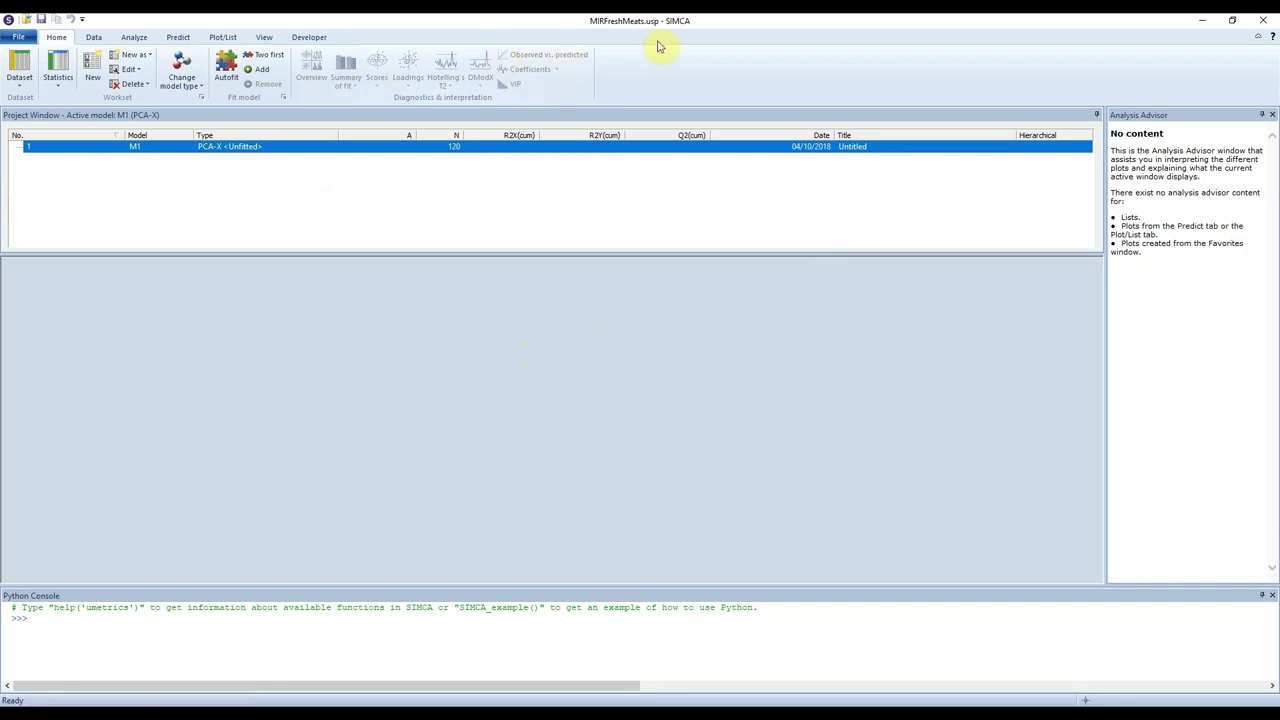
click(90, 37)
click(134, 37)
click(178, 37)
click(93, 37)
click(64, 38)
- Autofit the unfitted PCA-X model M1 and maximize its summary of fit plot
click(185, 80)
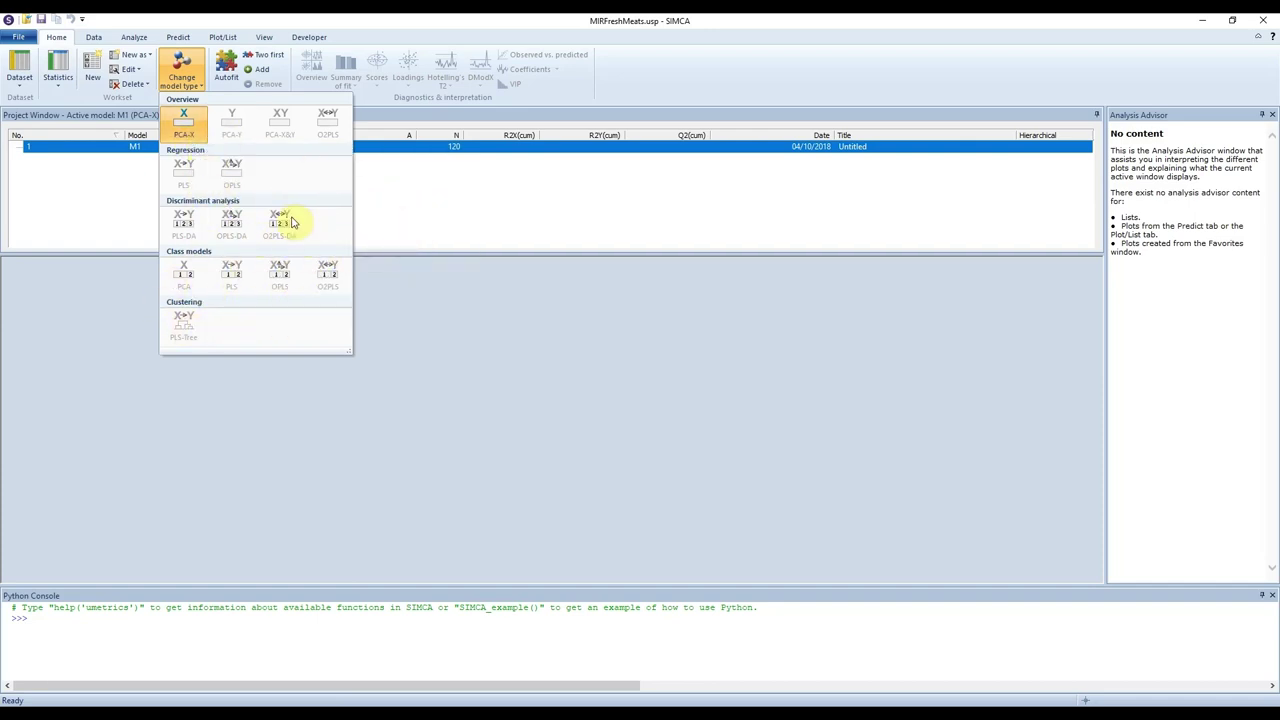
click(441, 222)
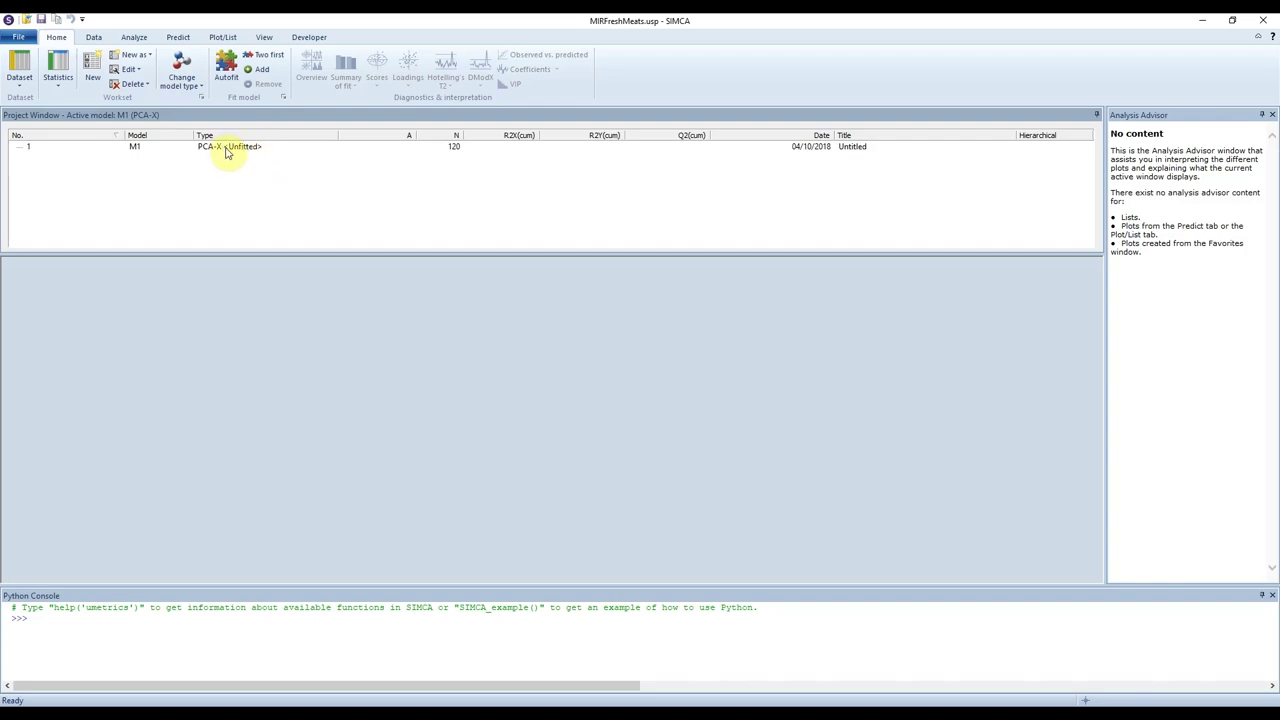
click(227, 150)
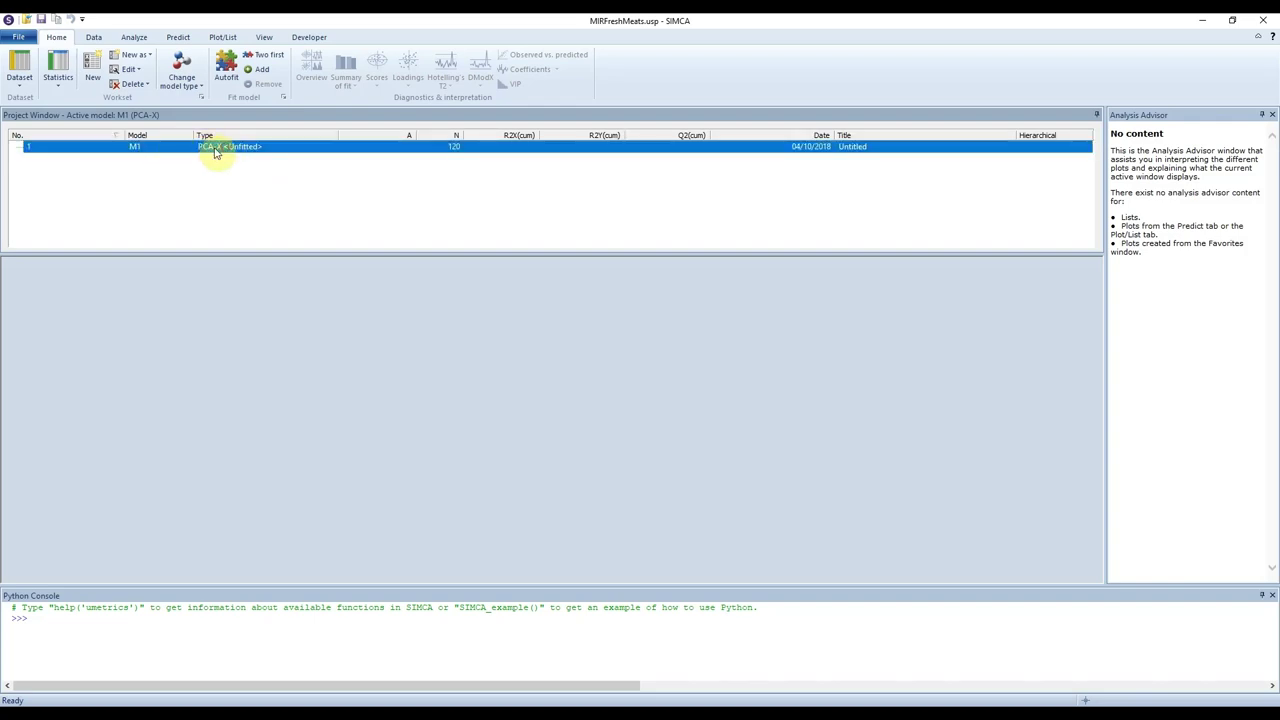
click(224, 88)
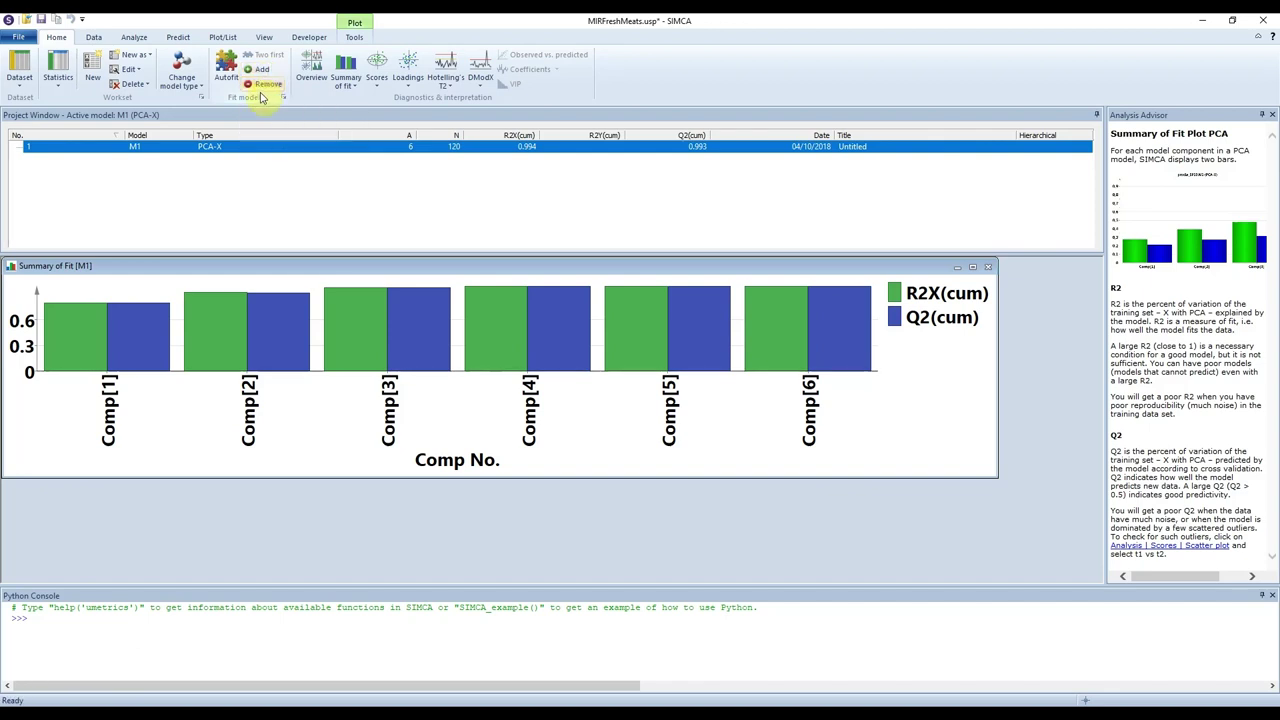
double_click(286, 266)
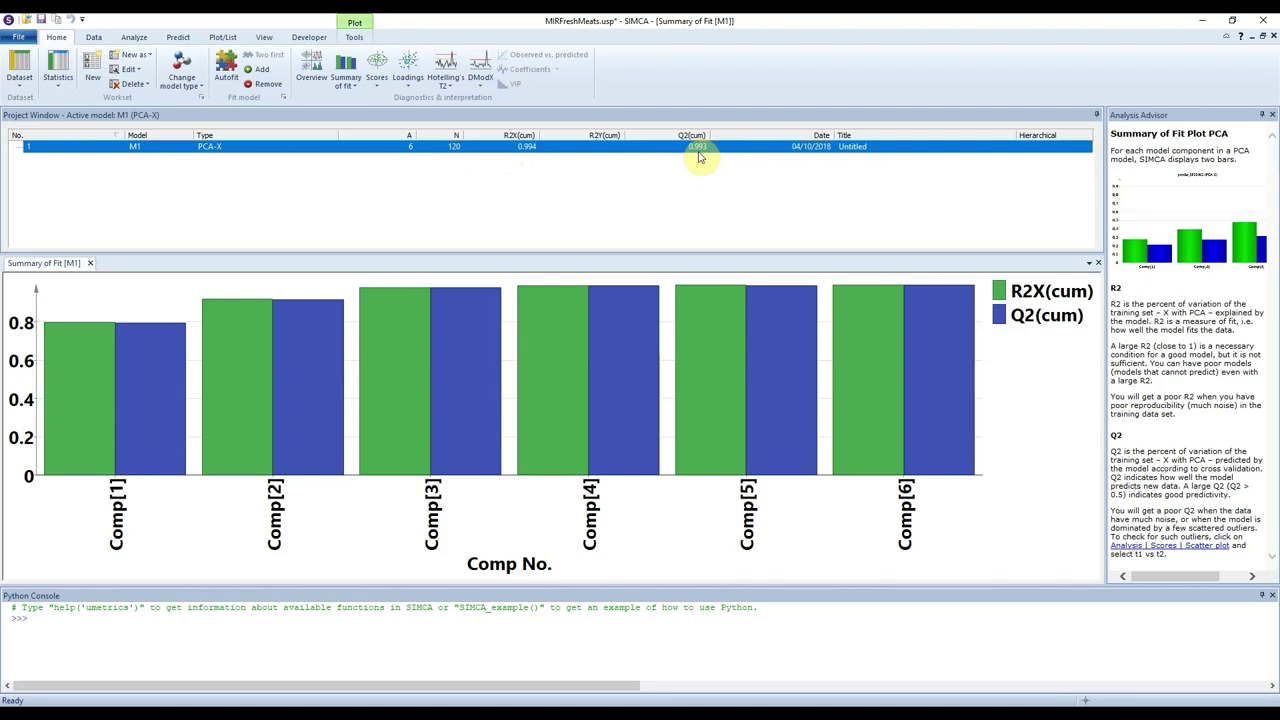
click(858, 150)
click(858, 150)
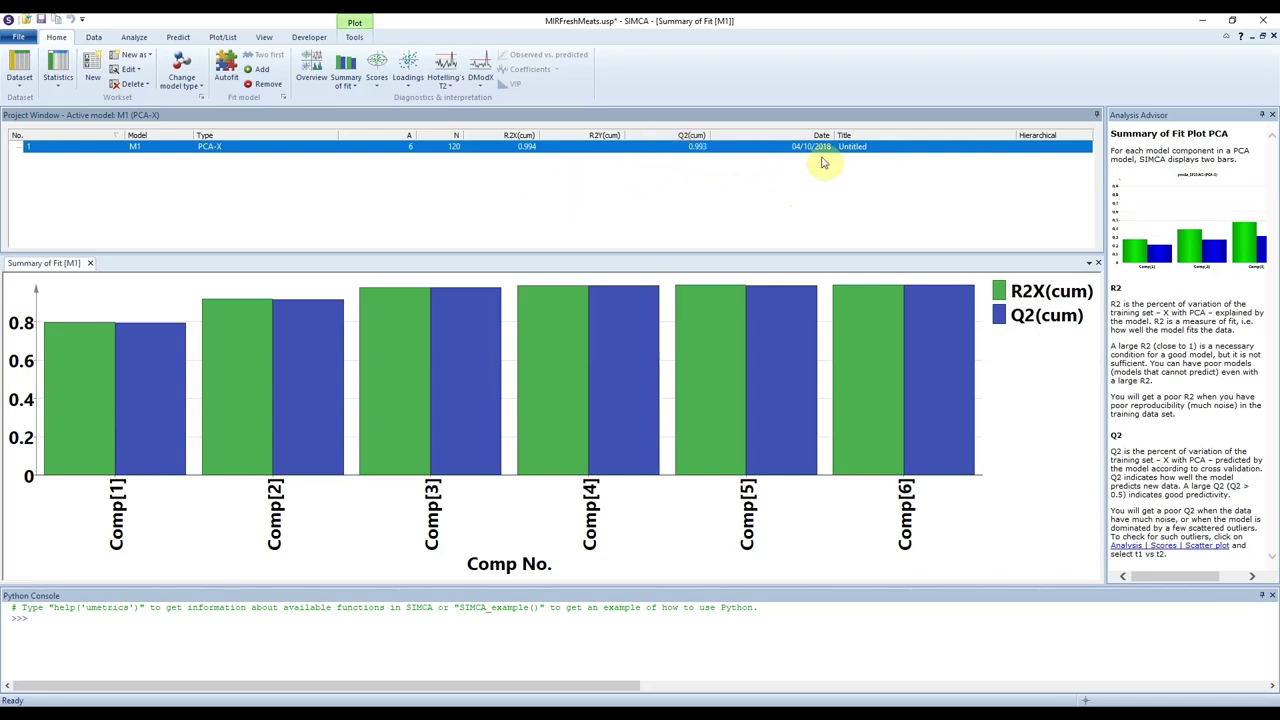
click(540, 185)
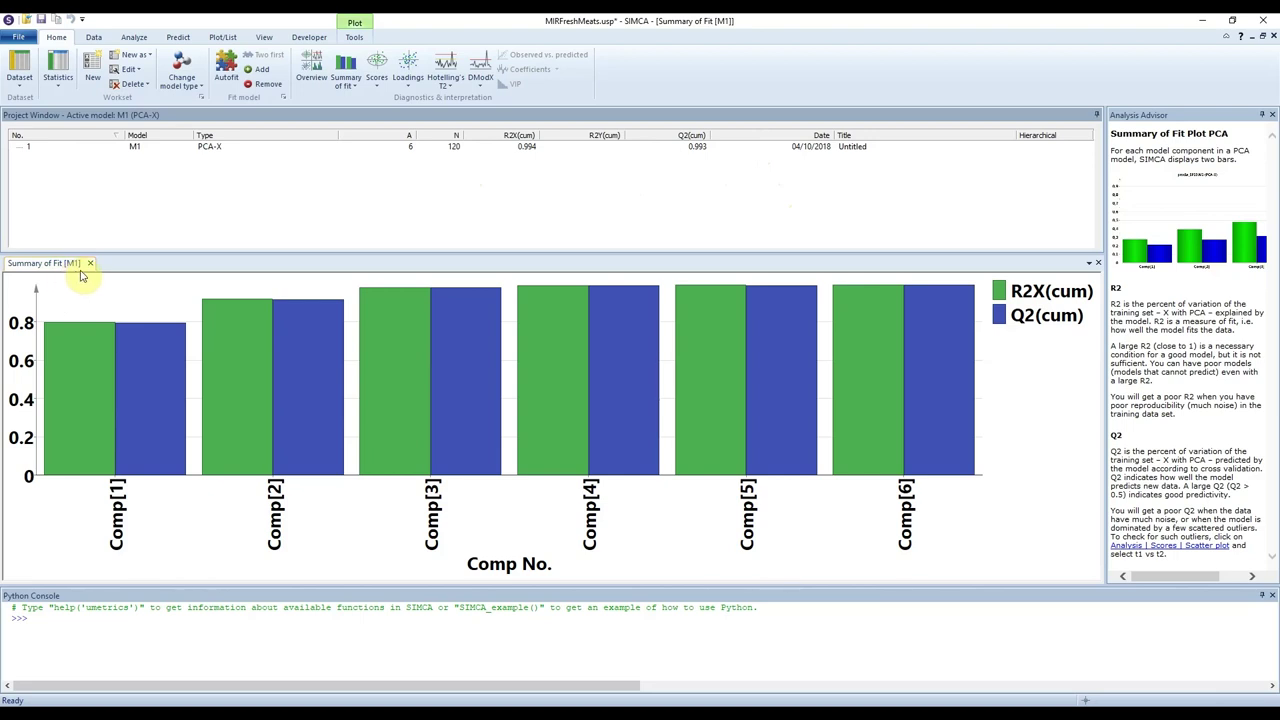
click(82, 382)
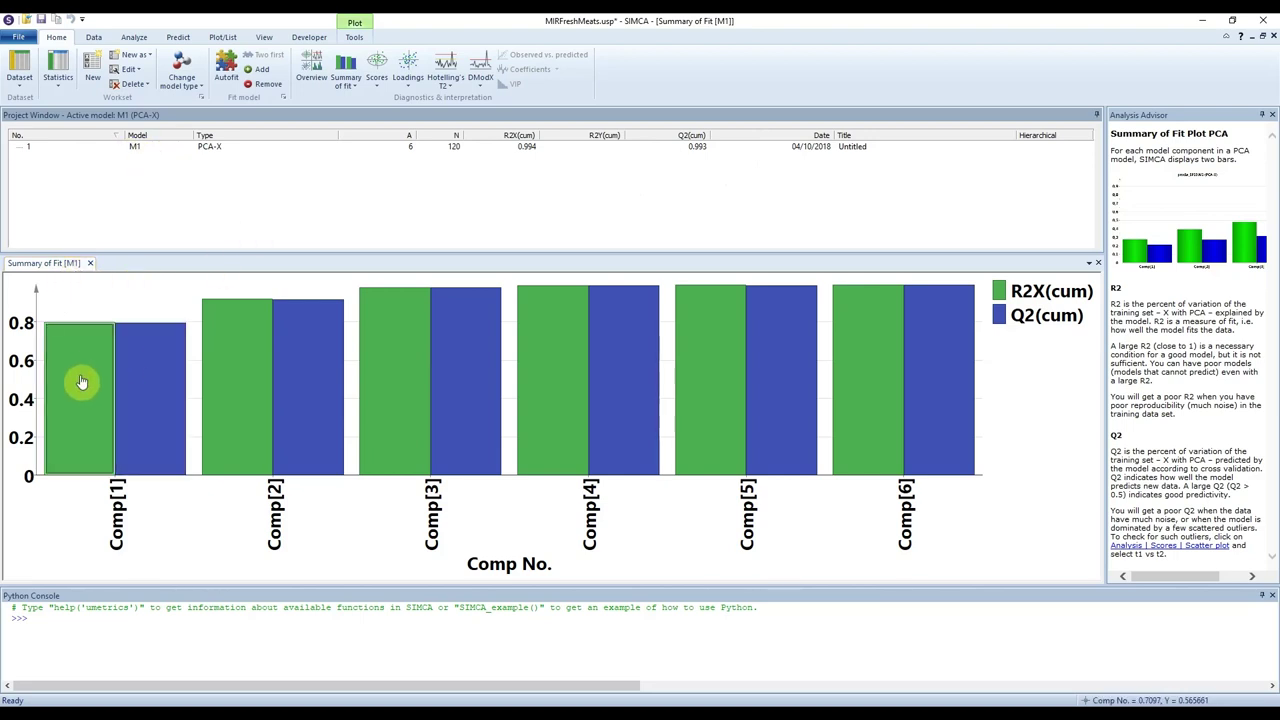
mouse_move(71, 428)
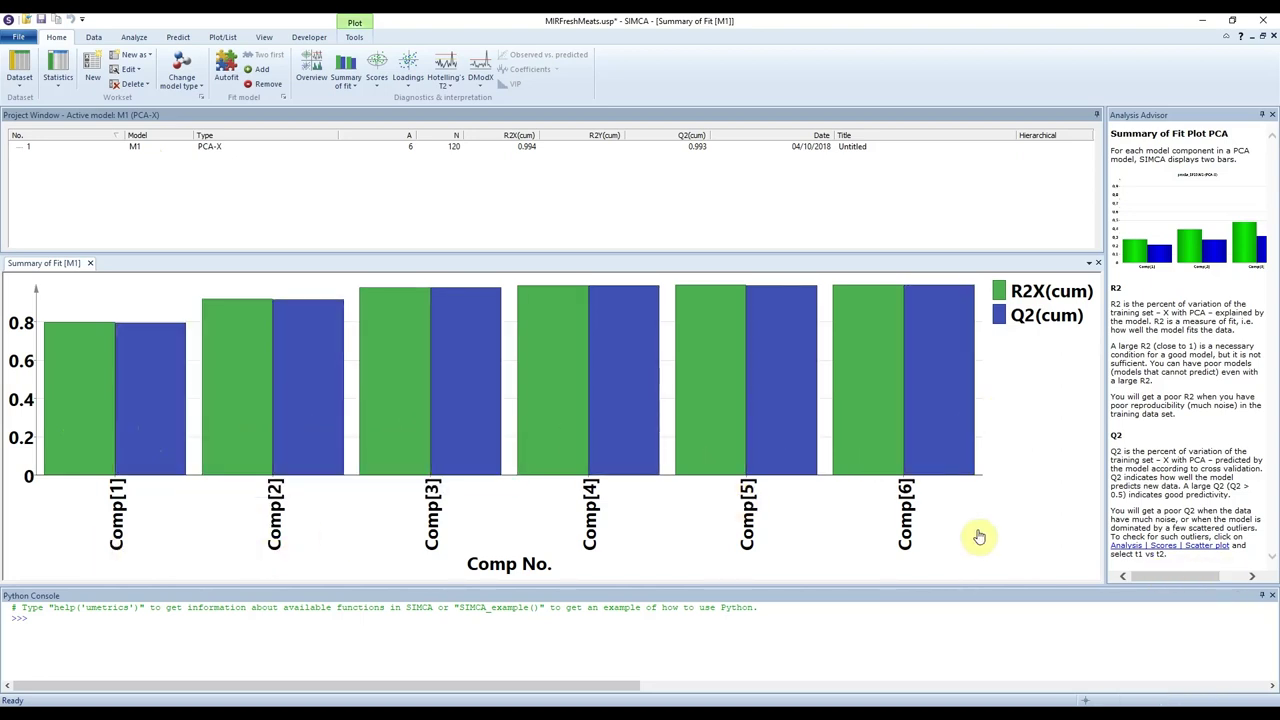
- Vary the number of components in model M1 by adding a seventh, reducing to four, and returning to six
click(256, 70)
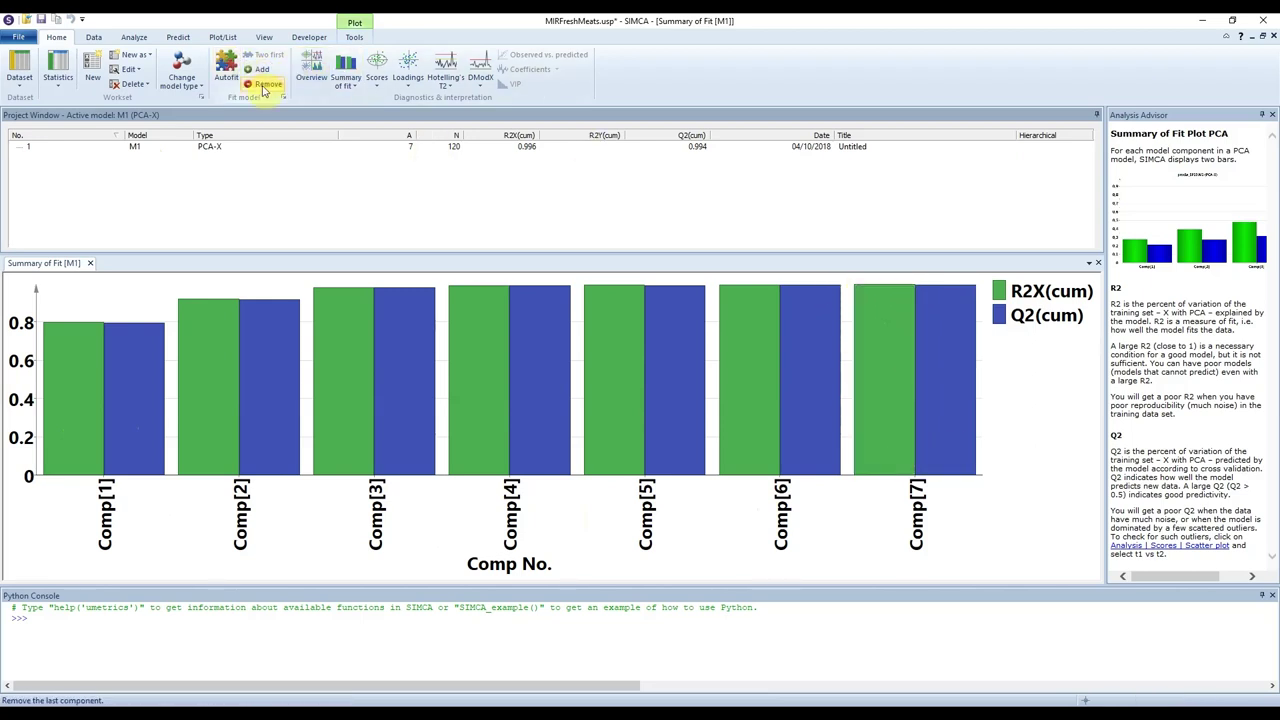
click(262, 83)
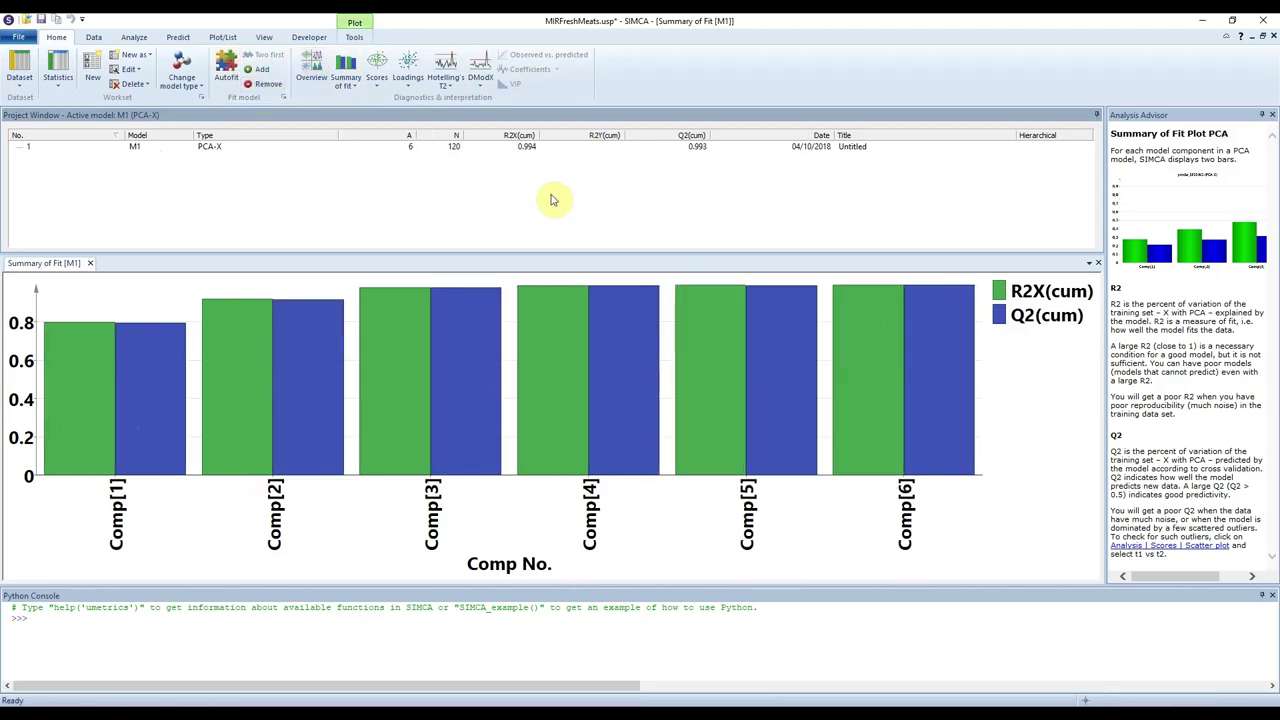
click(262, 83)
click(262, 83)
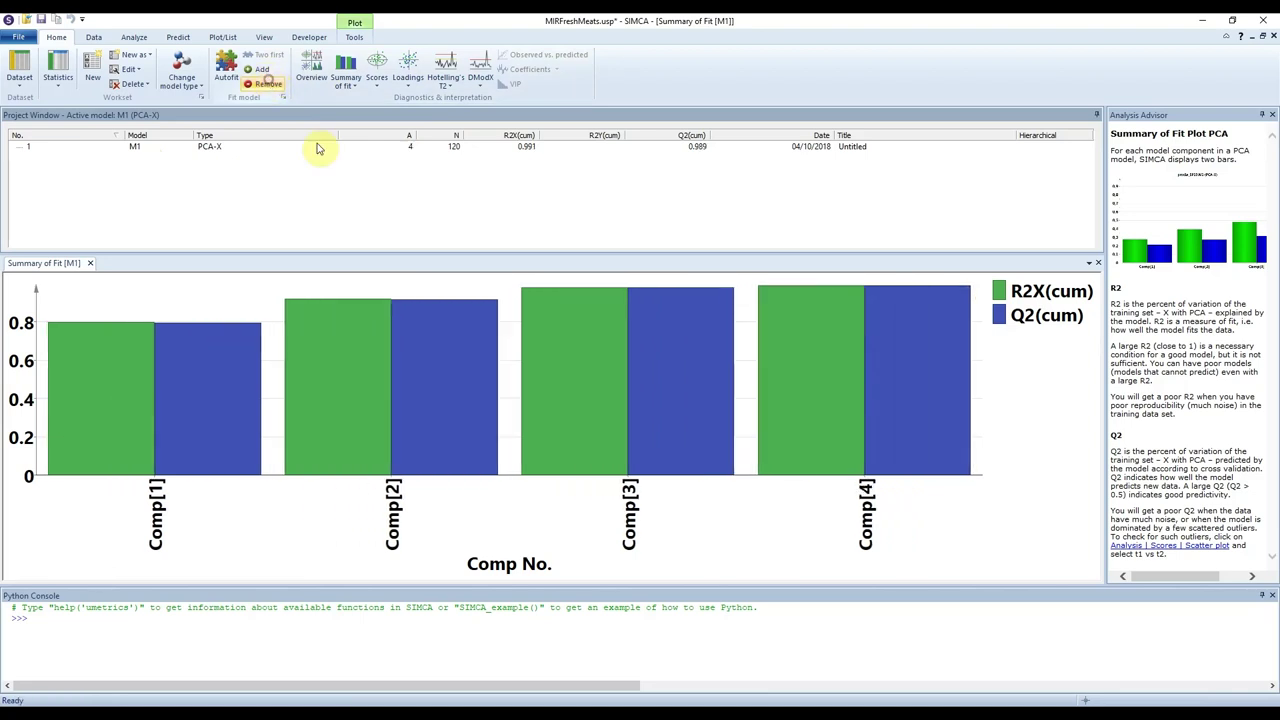
click(256, 69)
click(256, 69)
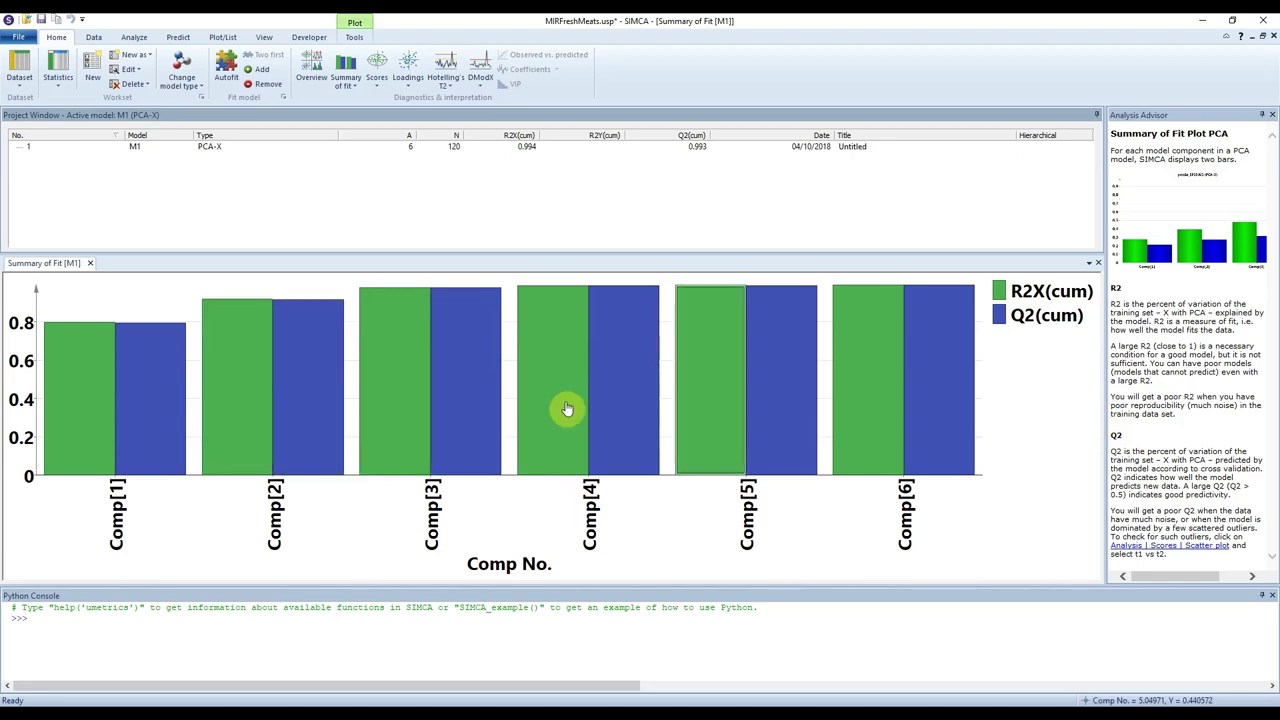
- Close the summary of fit plot and open a maximized score scatter plot for model M1
mouse_move(497, 421)
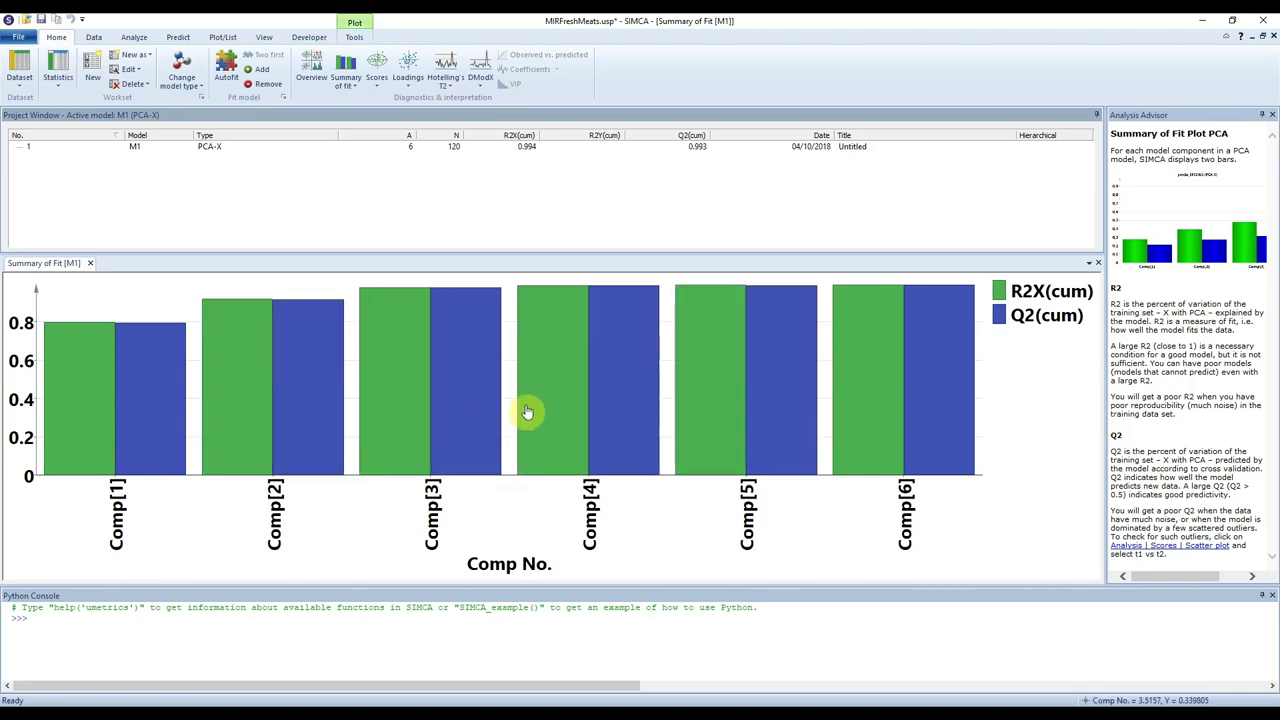
click(89, 262)
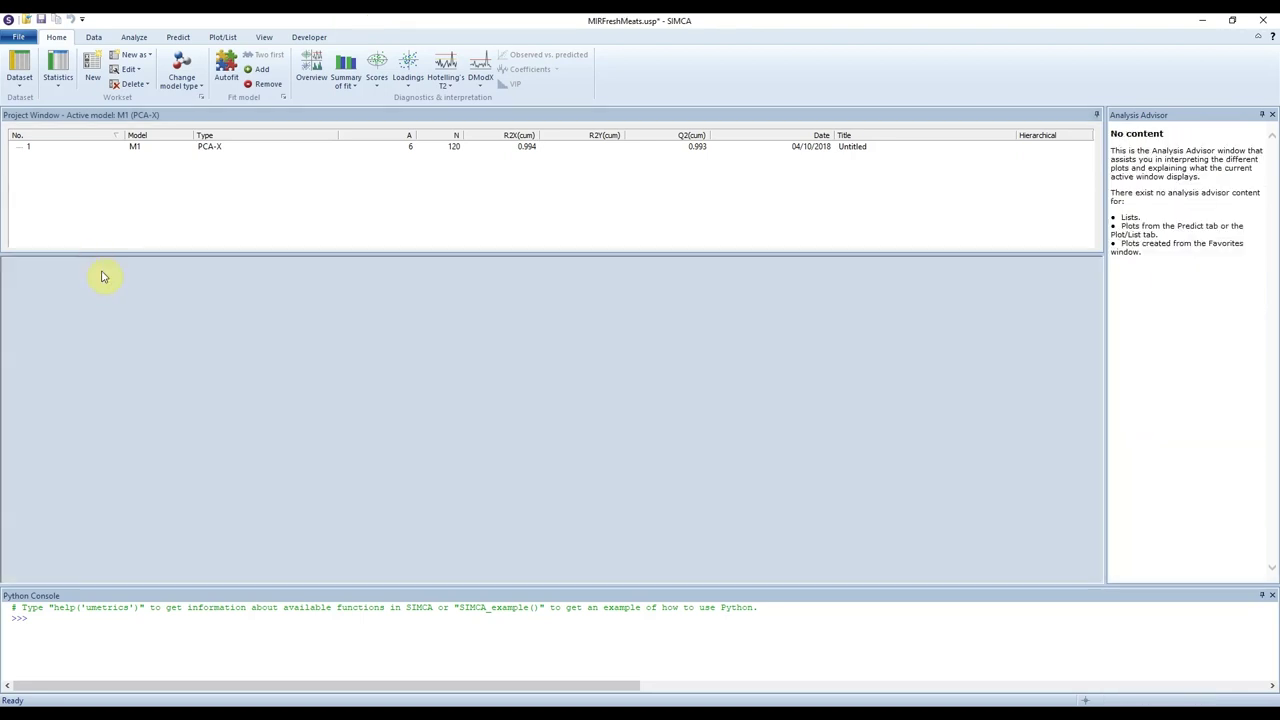
click(209, 149)
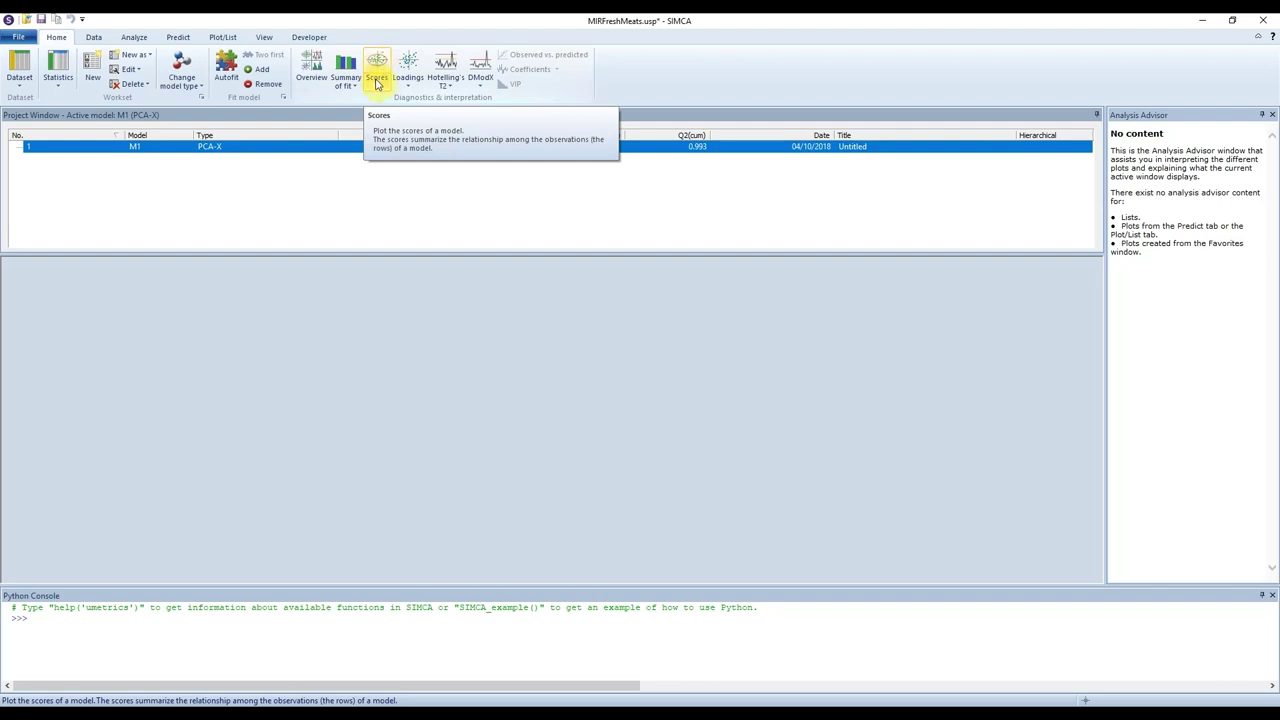
click(379, 93)
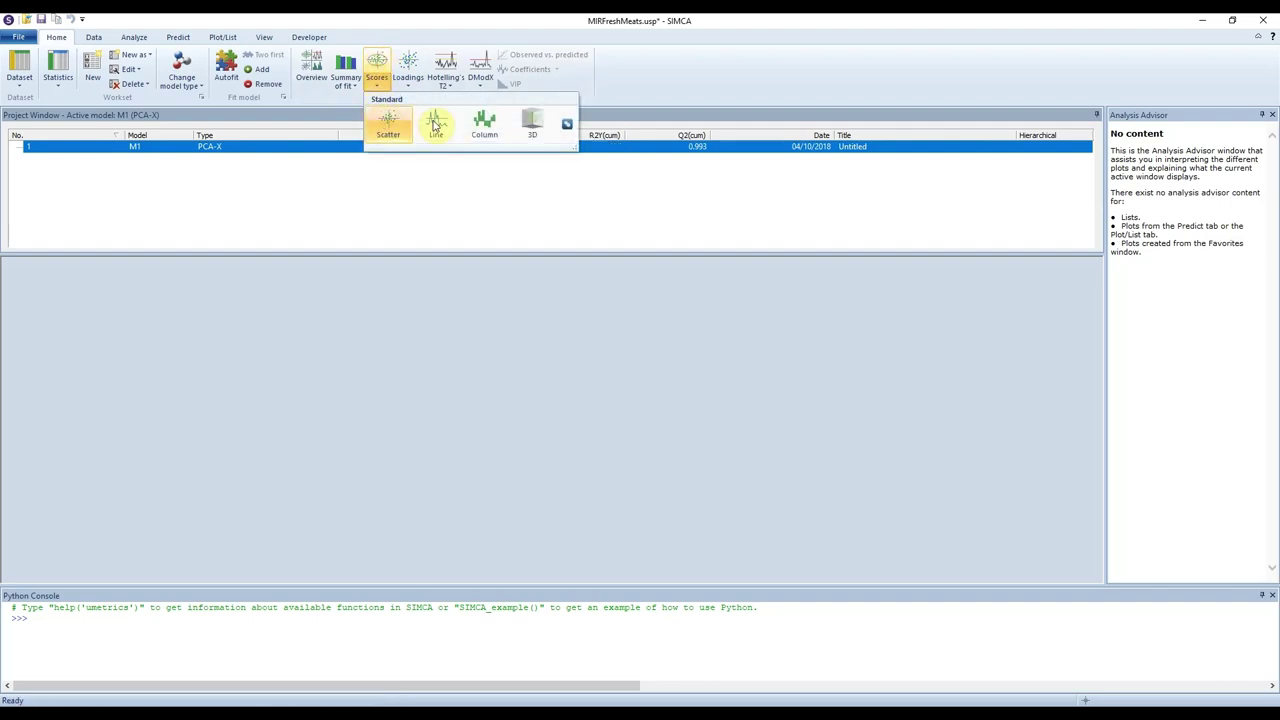
click(371, 200)
click(371, 200)
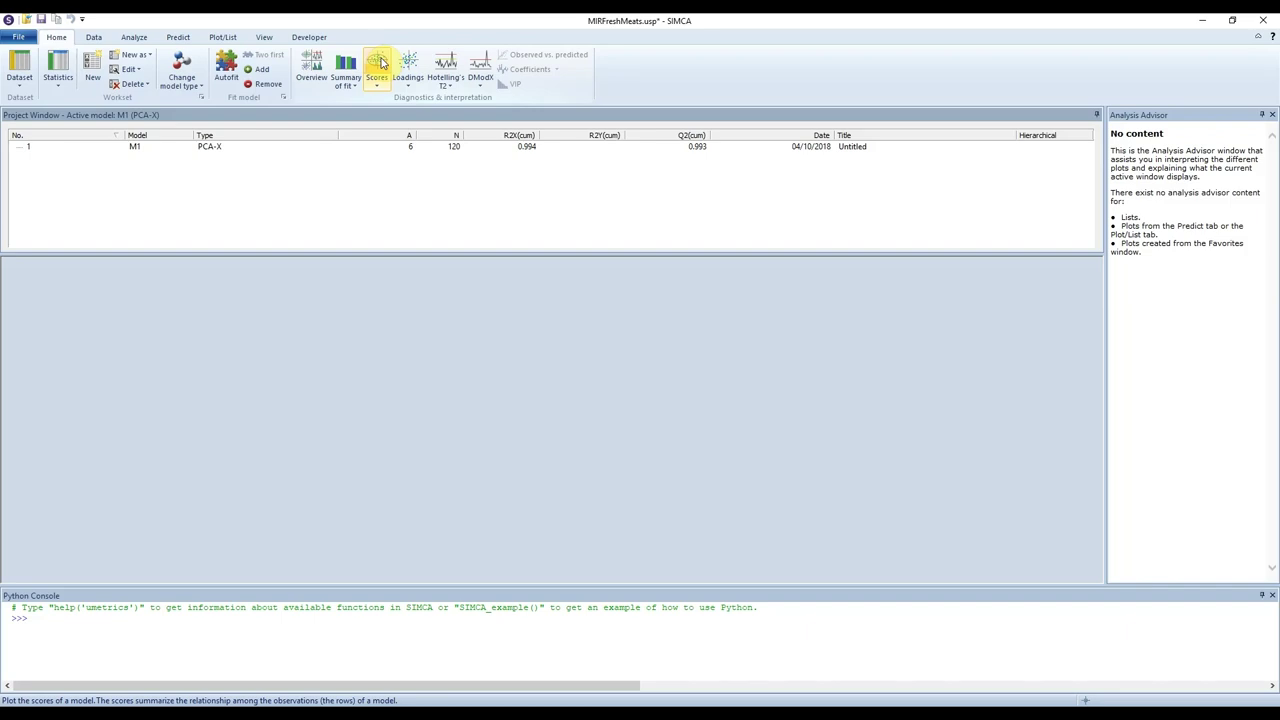
click(377, 65)
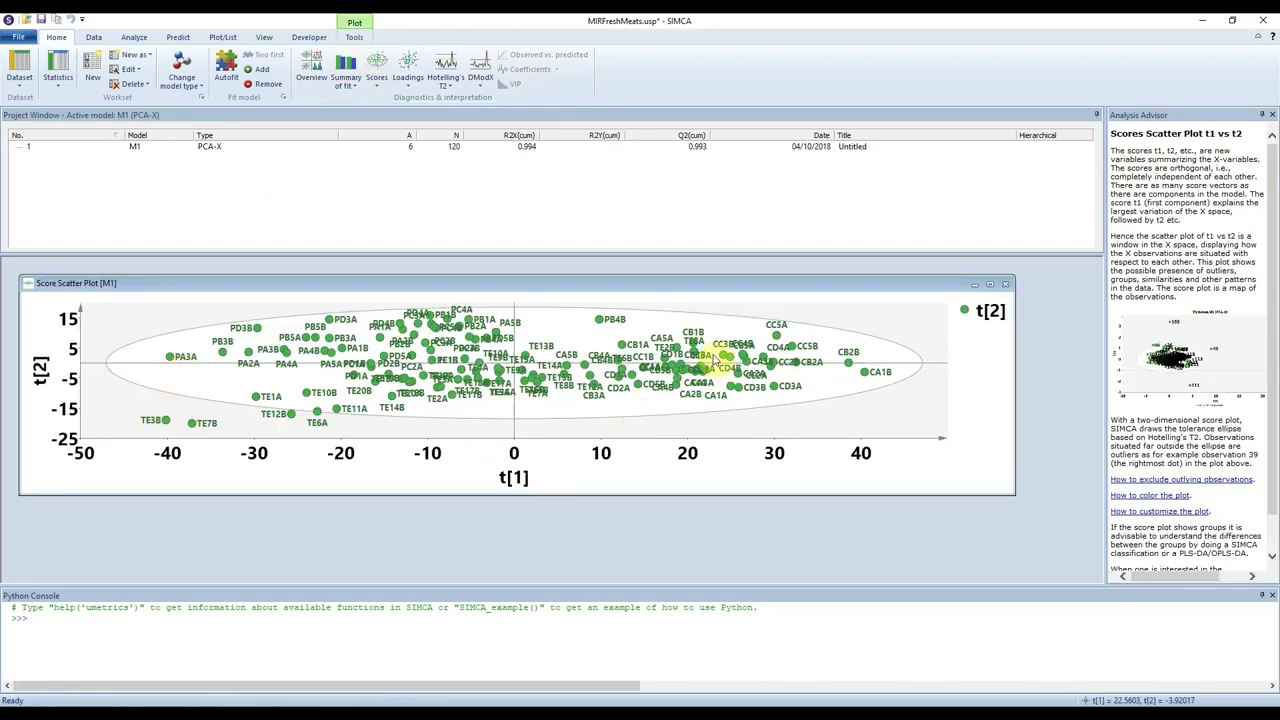
drag(258, 274, 260, 290)
double_click(260, 290)
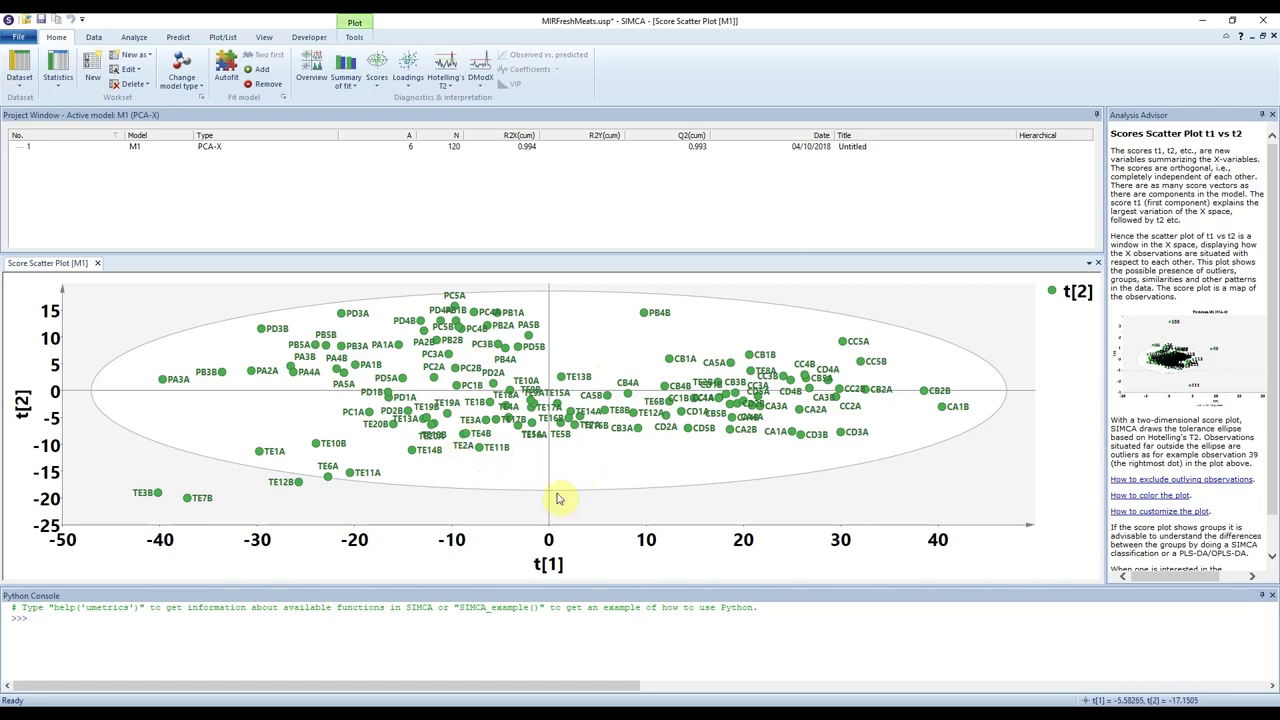
- Remove the observation labels from the points in the score scatter plot
click(356, 38)
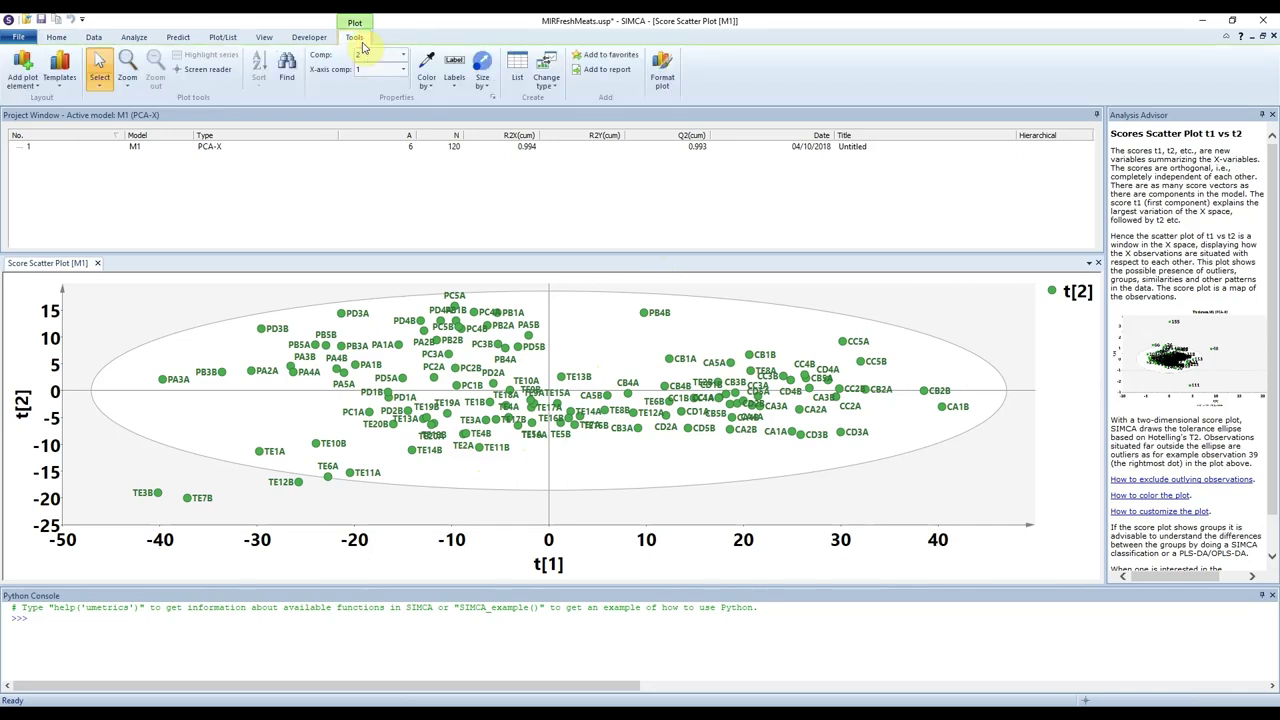
click(453, 86)
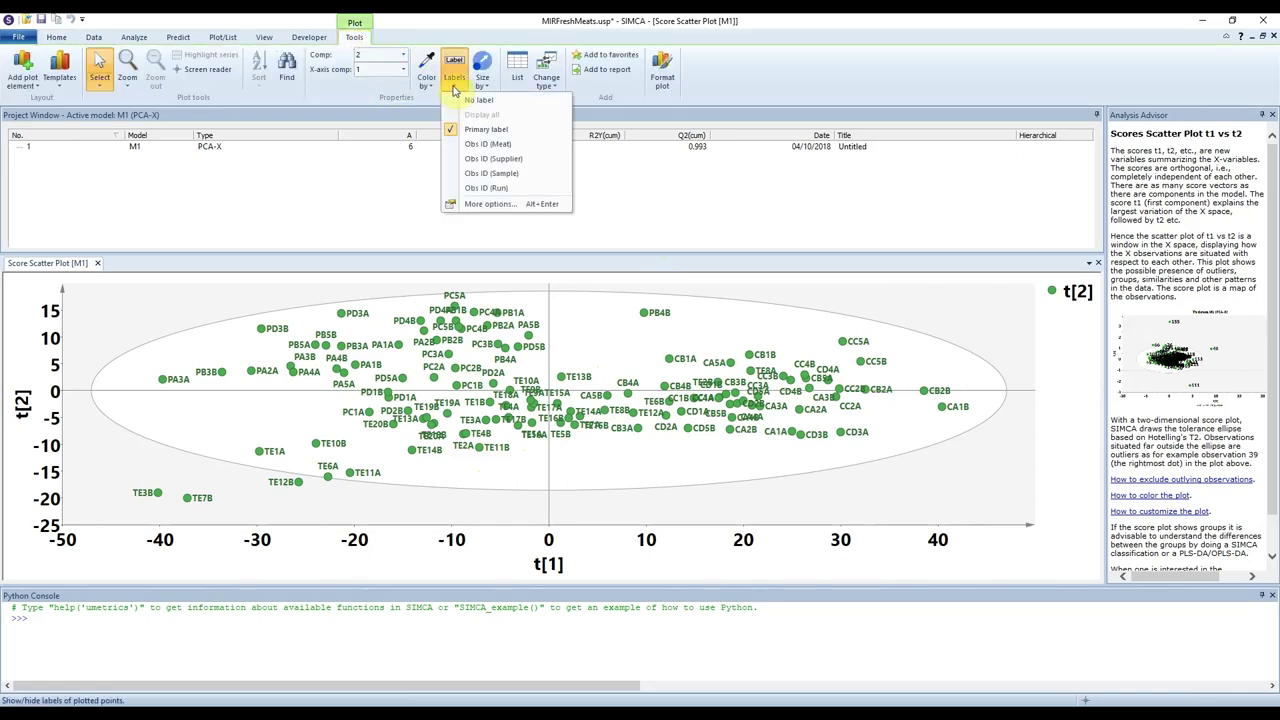
click(478, 103)
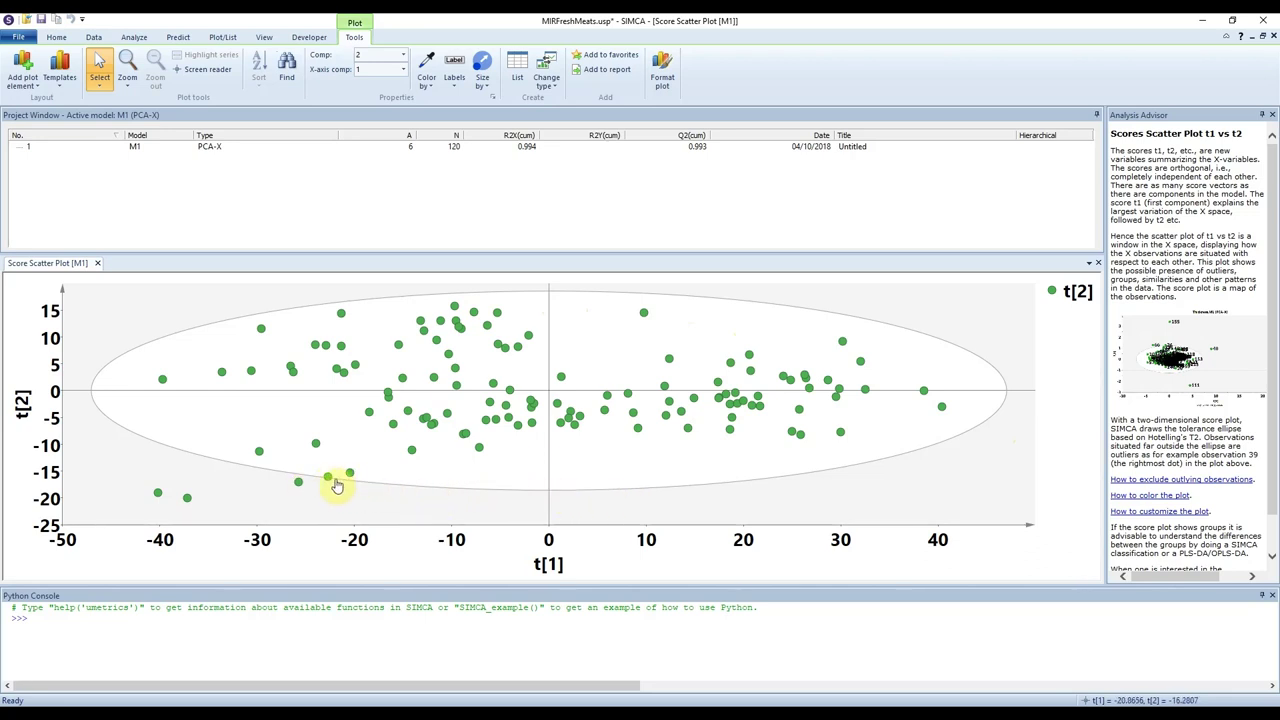
mouse_move(298, 488)
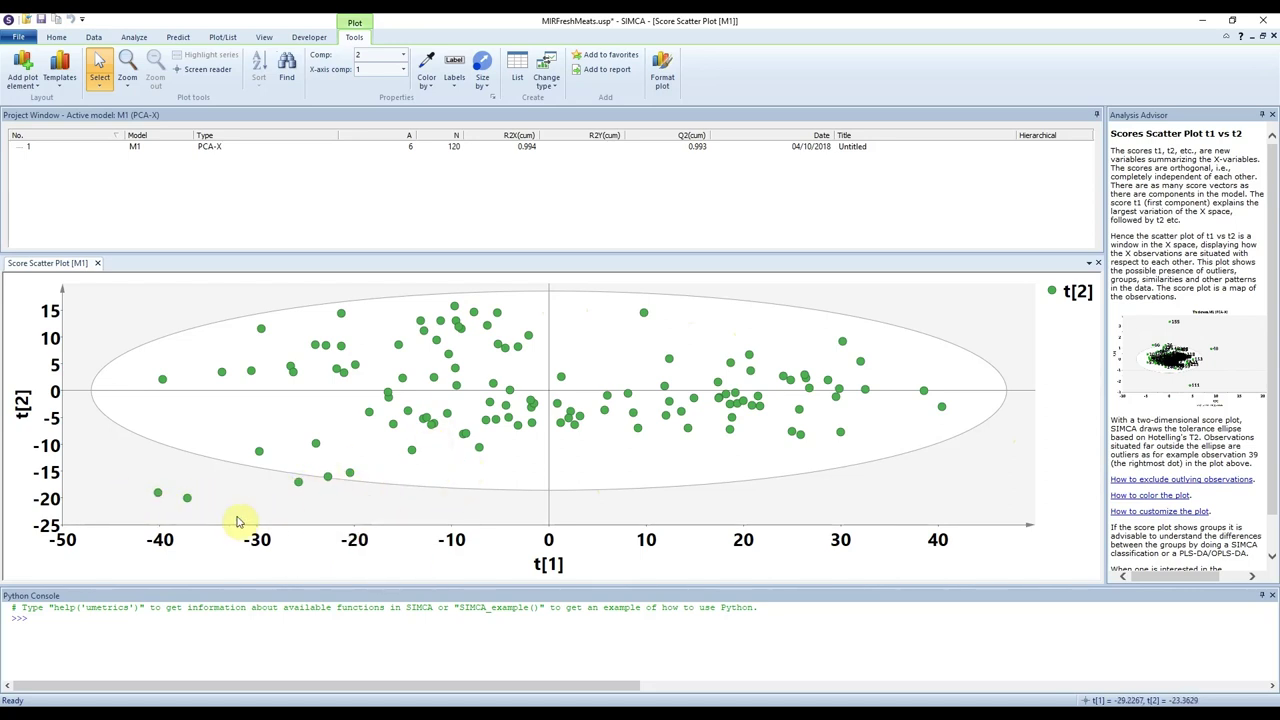
mouse_move(187, 500)
mouse_move(158, 497)
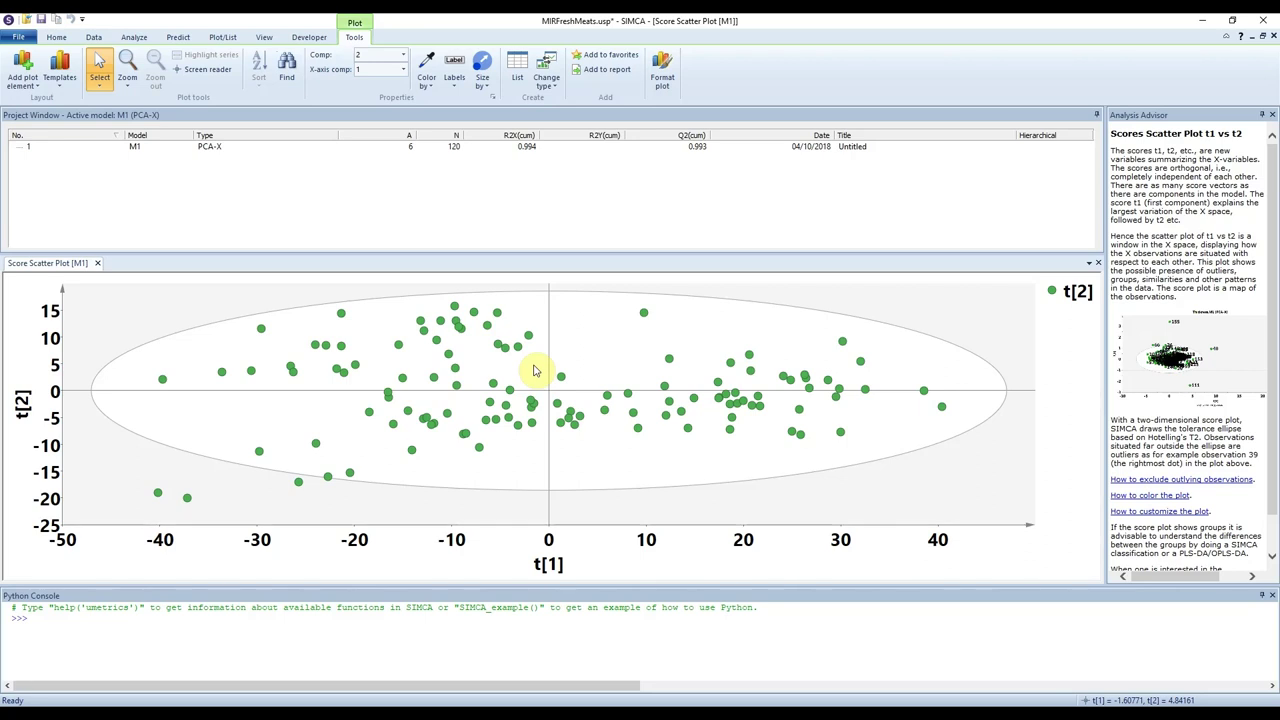
- Color the score plot points by the Meat observation ID, and recolor them by Supplier
click(430, 86)
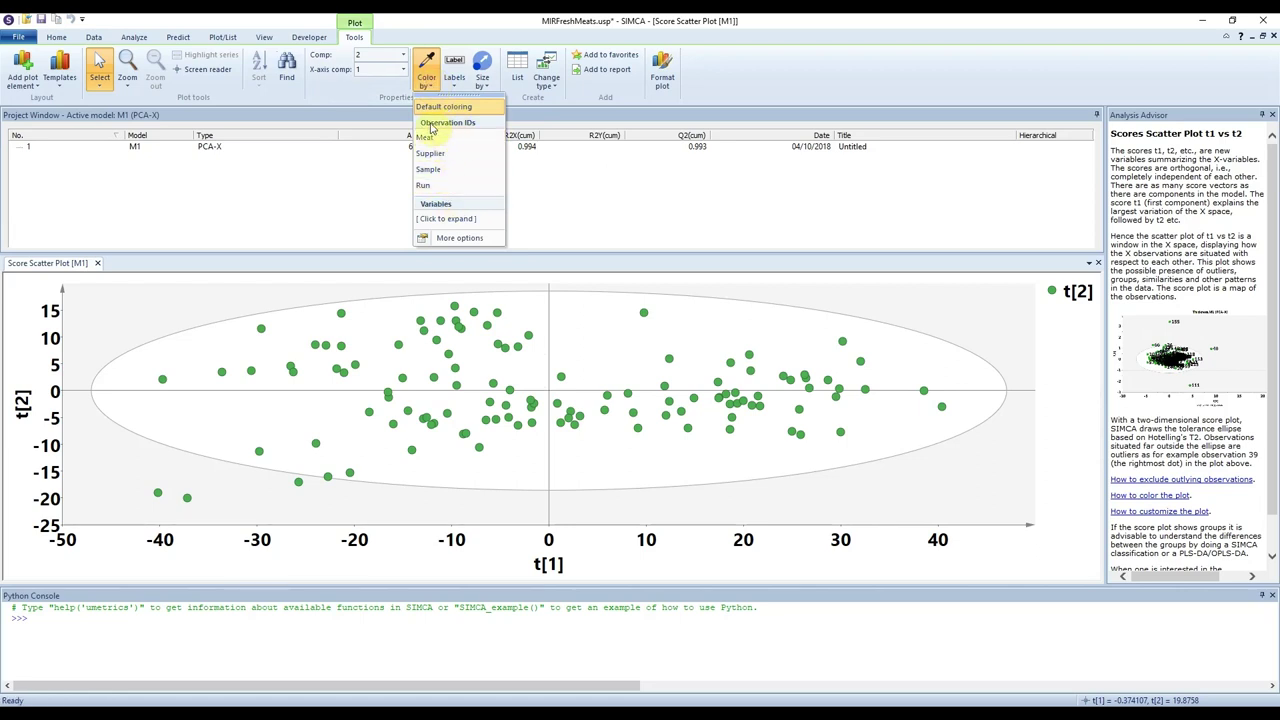
click(446, 140)
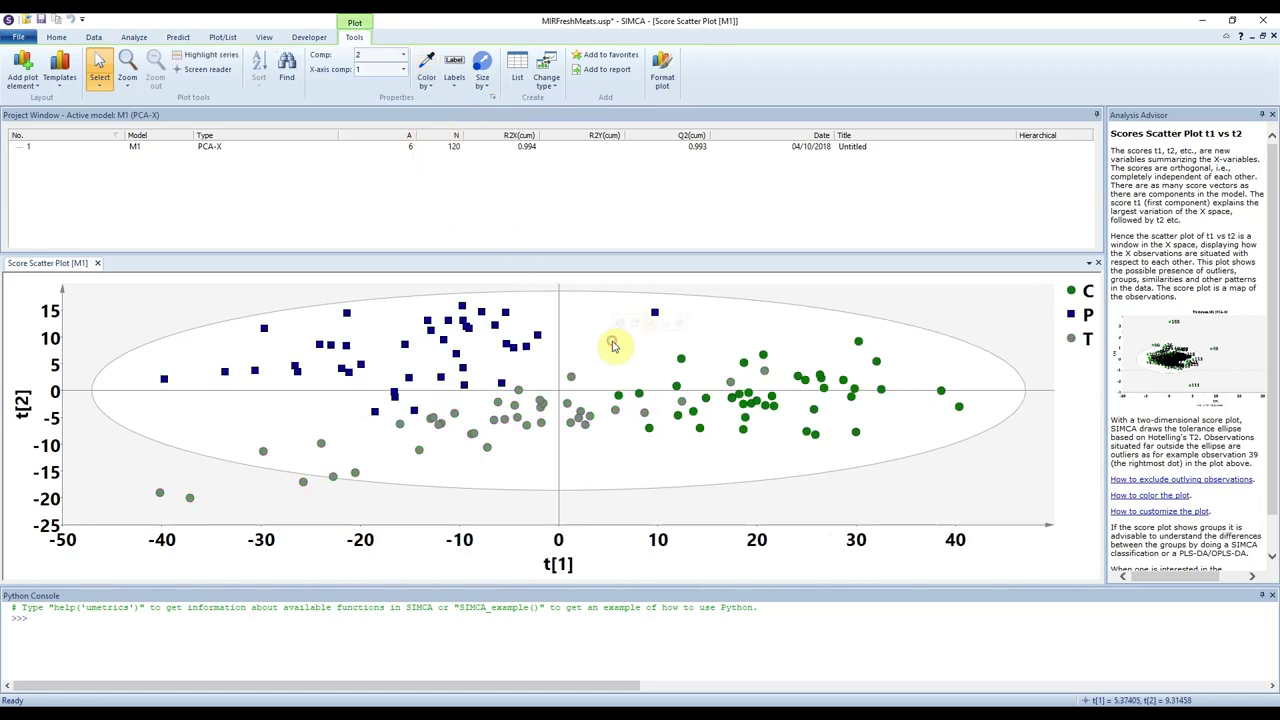
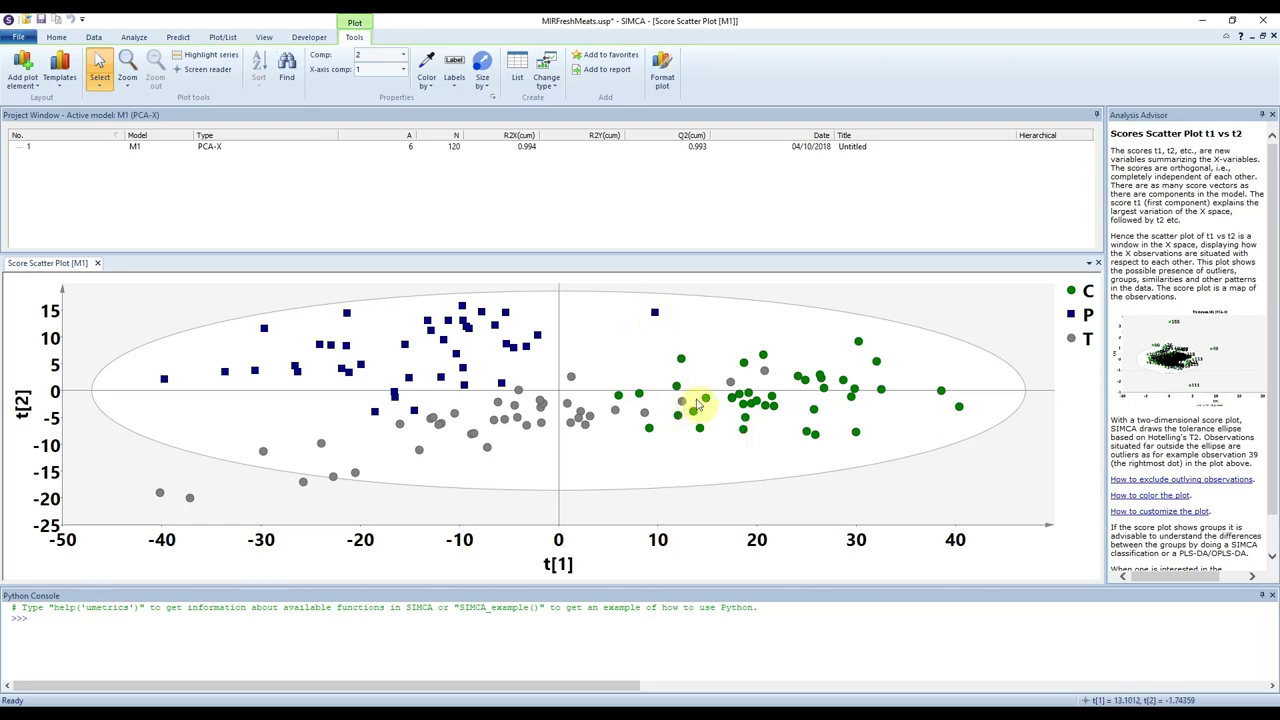
mouse_move(501, 386)
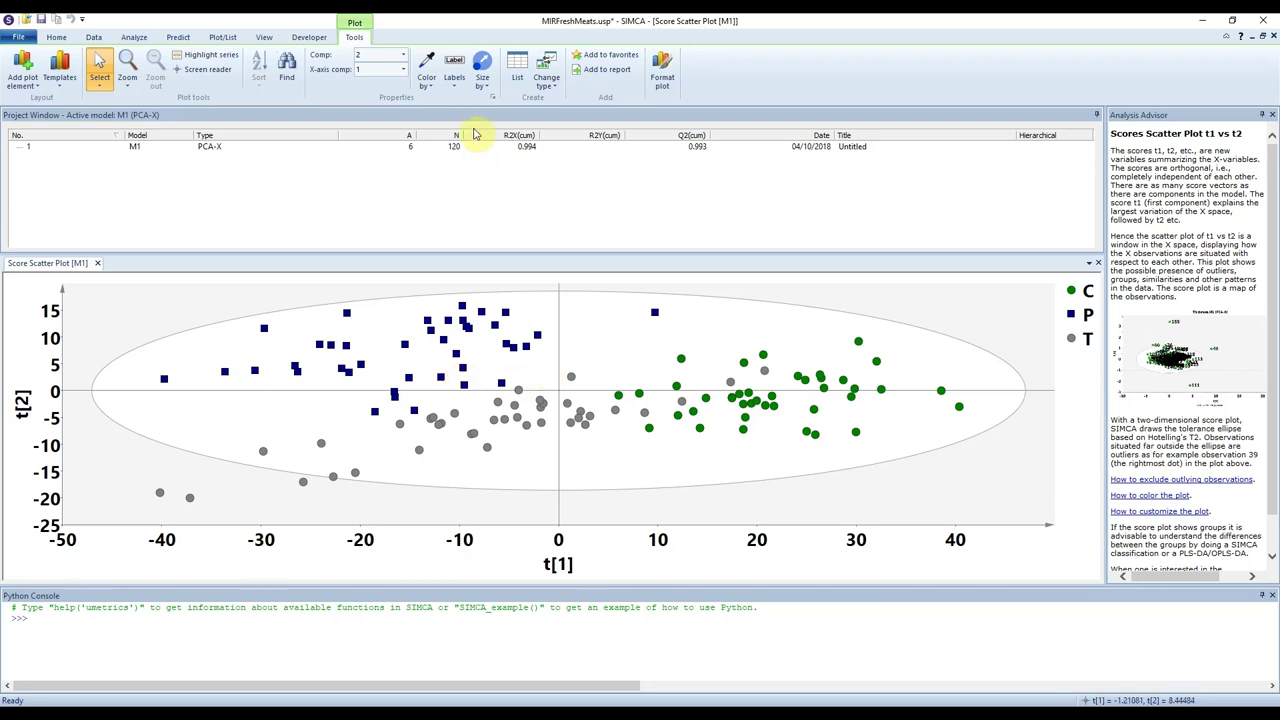
click(427, 72)
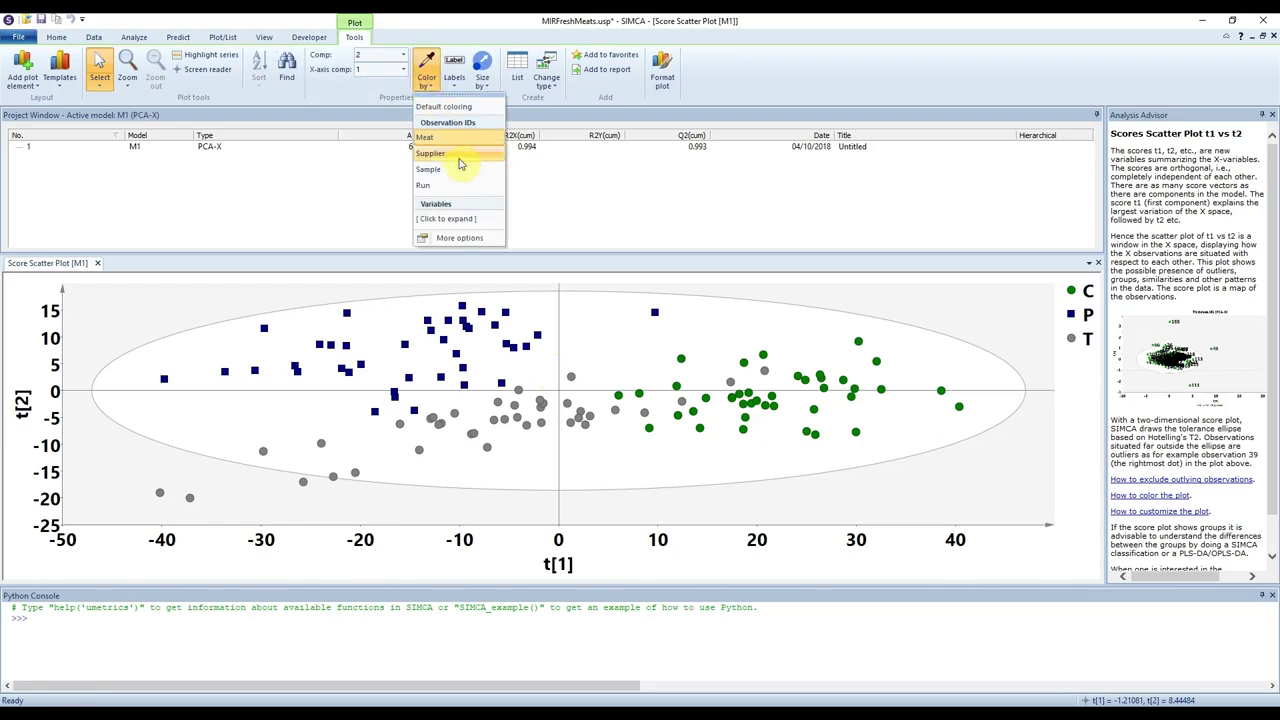
click(457, 155)
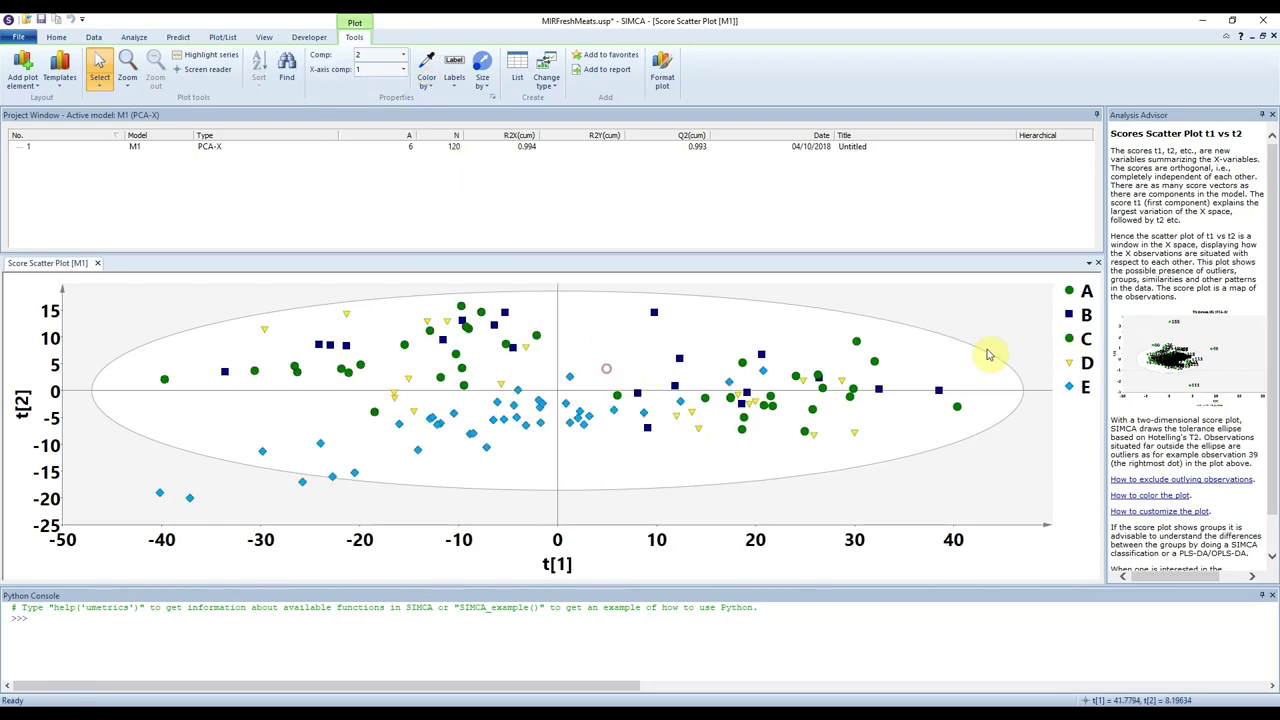
- Change the fill color of supplier series C in the score plot to purple
click(1074, 344)
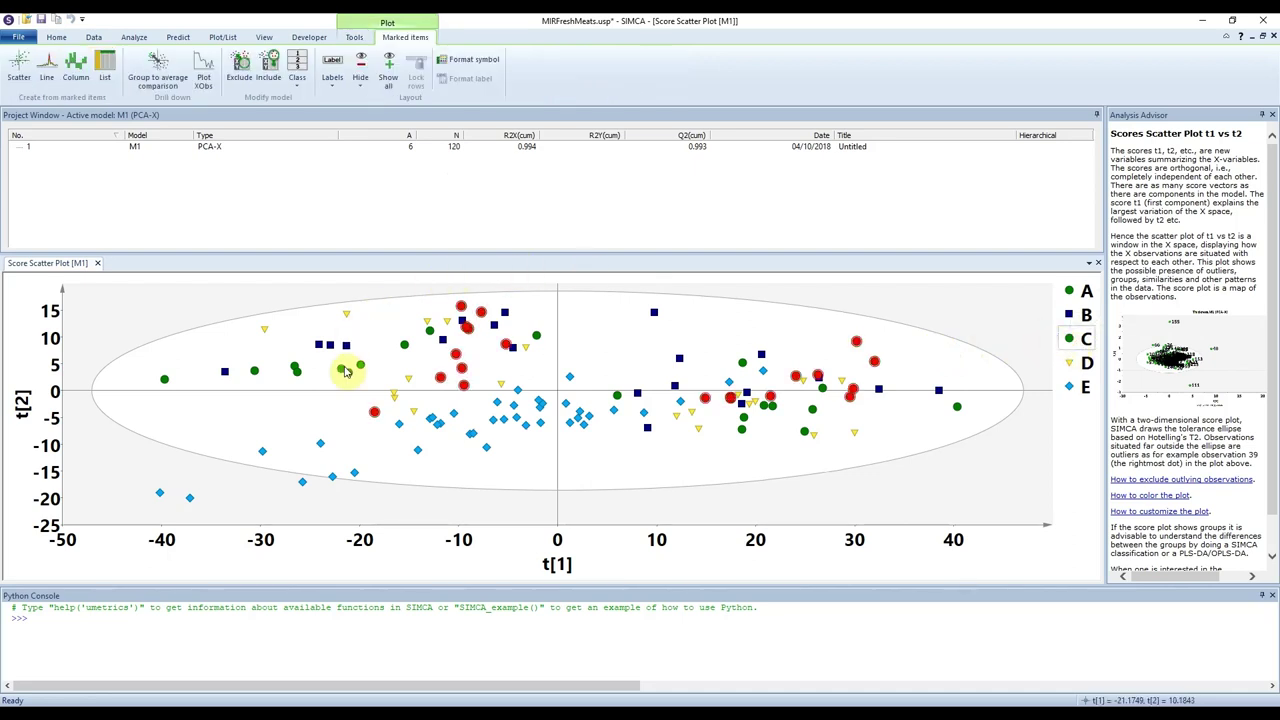
right_click(1075, 345)
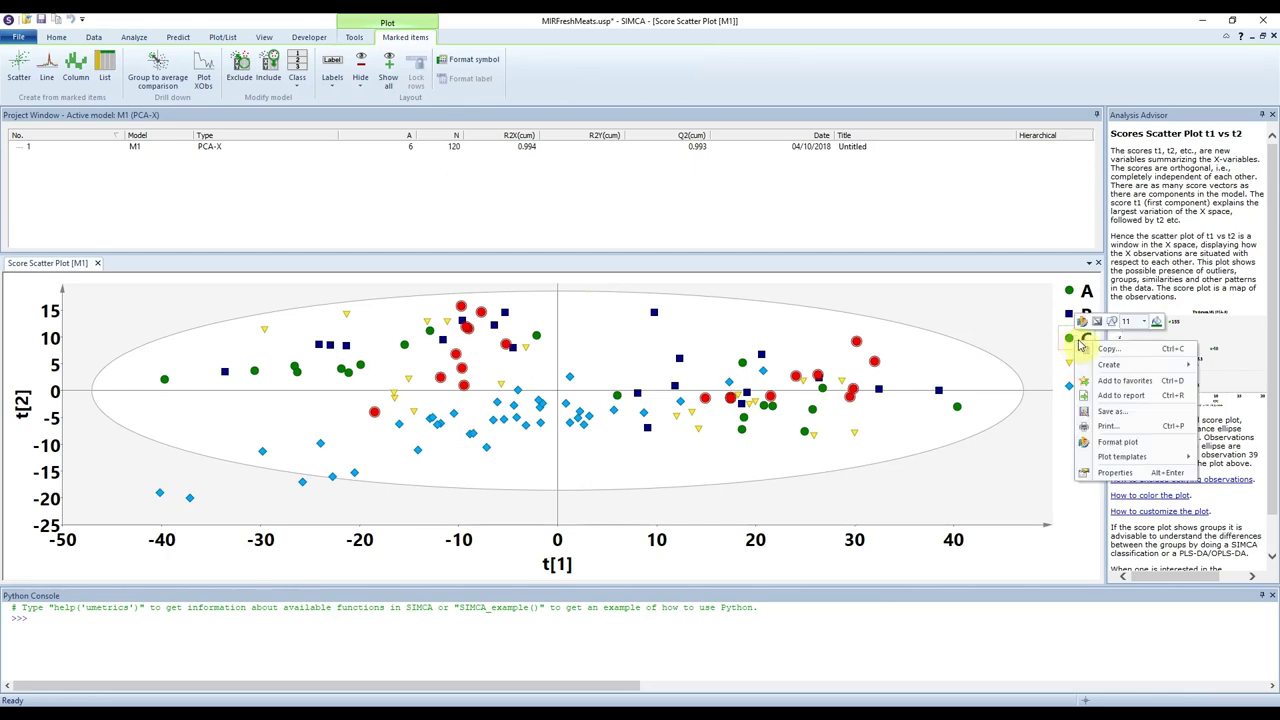
click(1159, 323)
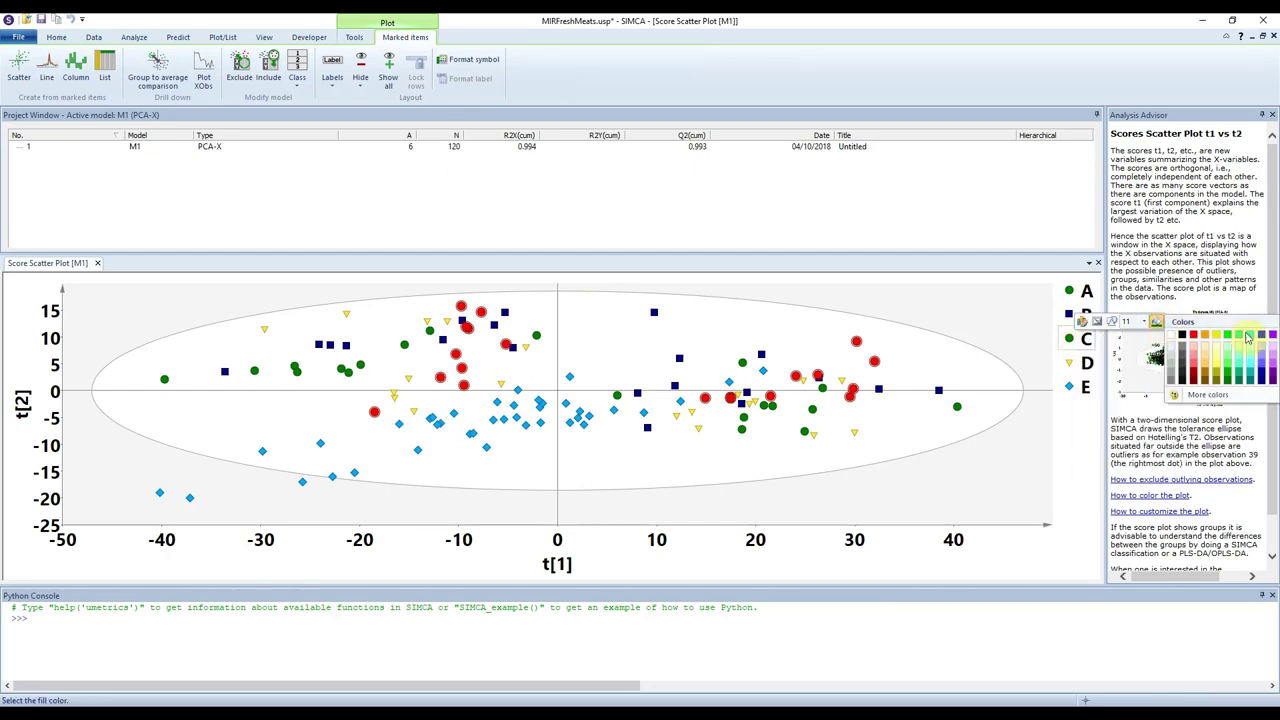
click(1271, 341)
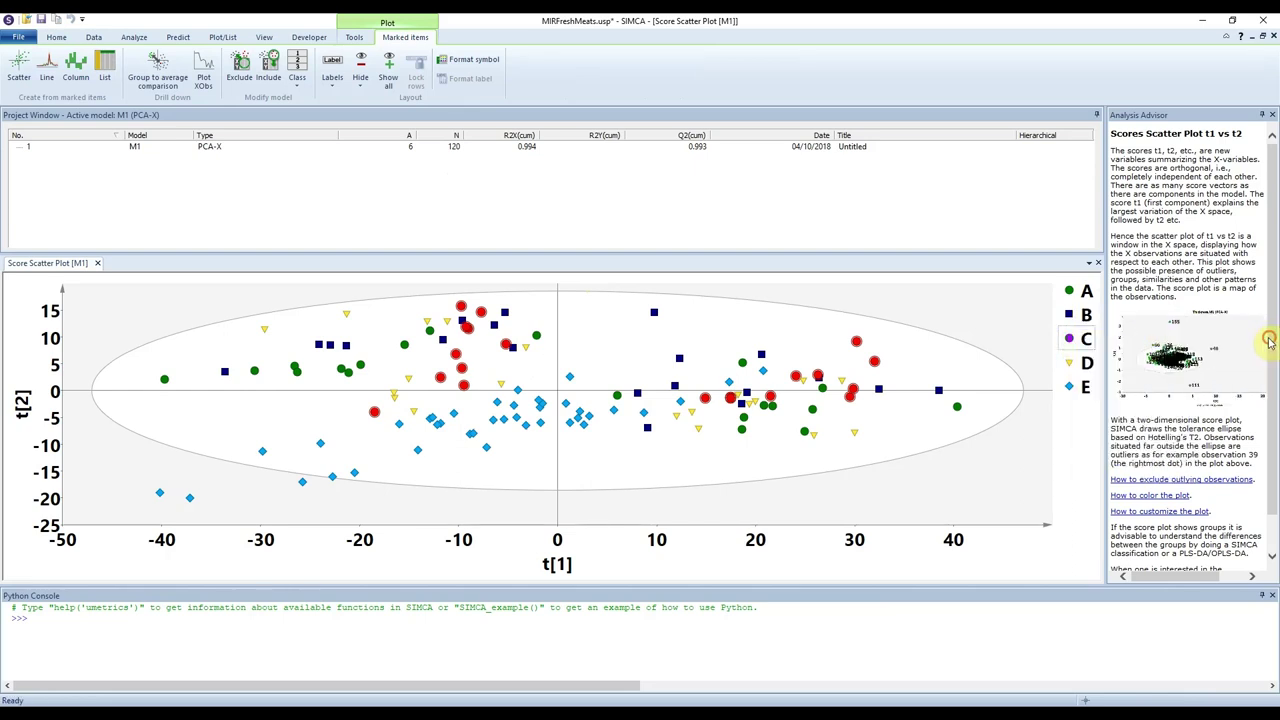
- Deselect supplier series C and plot component 3 on the score plot's y-axis against component 1
click(895, 328)
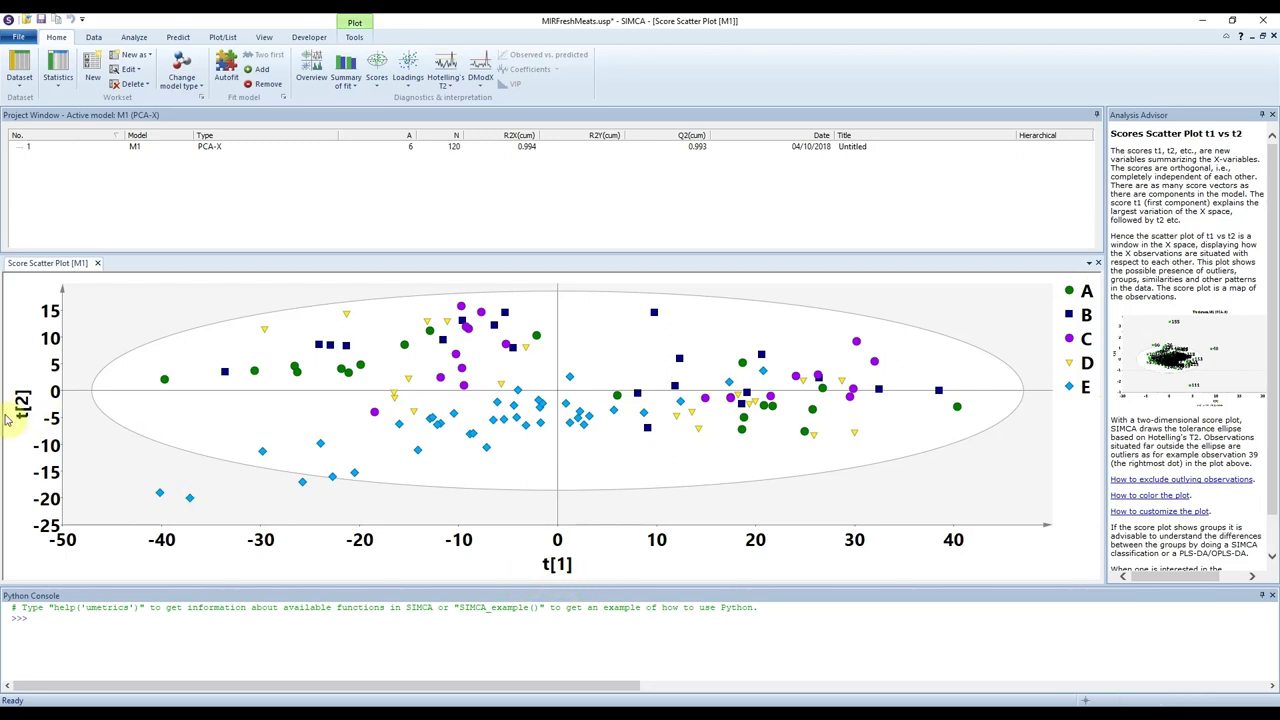
click(353, 38)
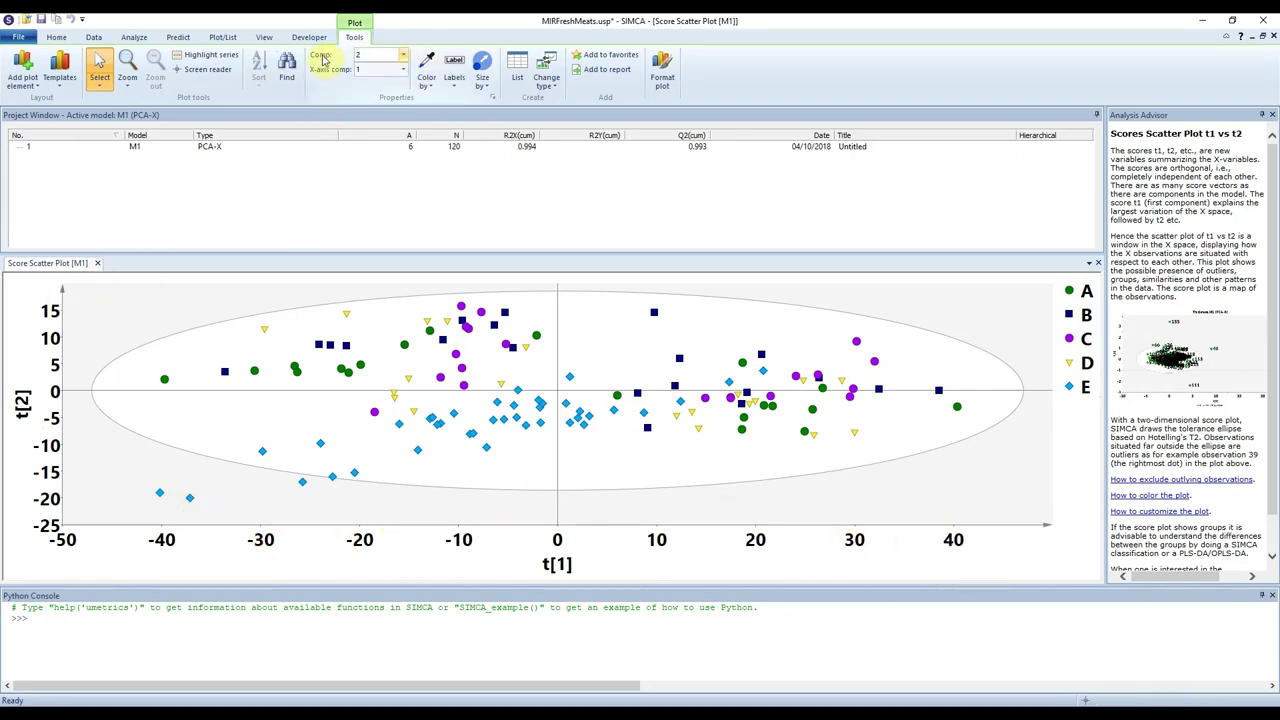
click(374, 55)
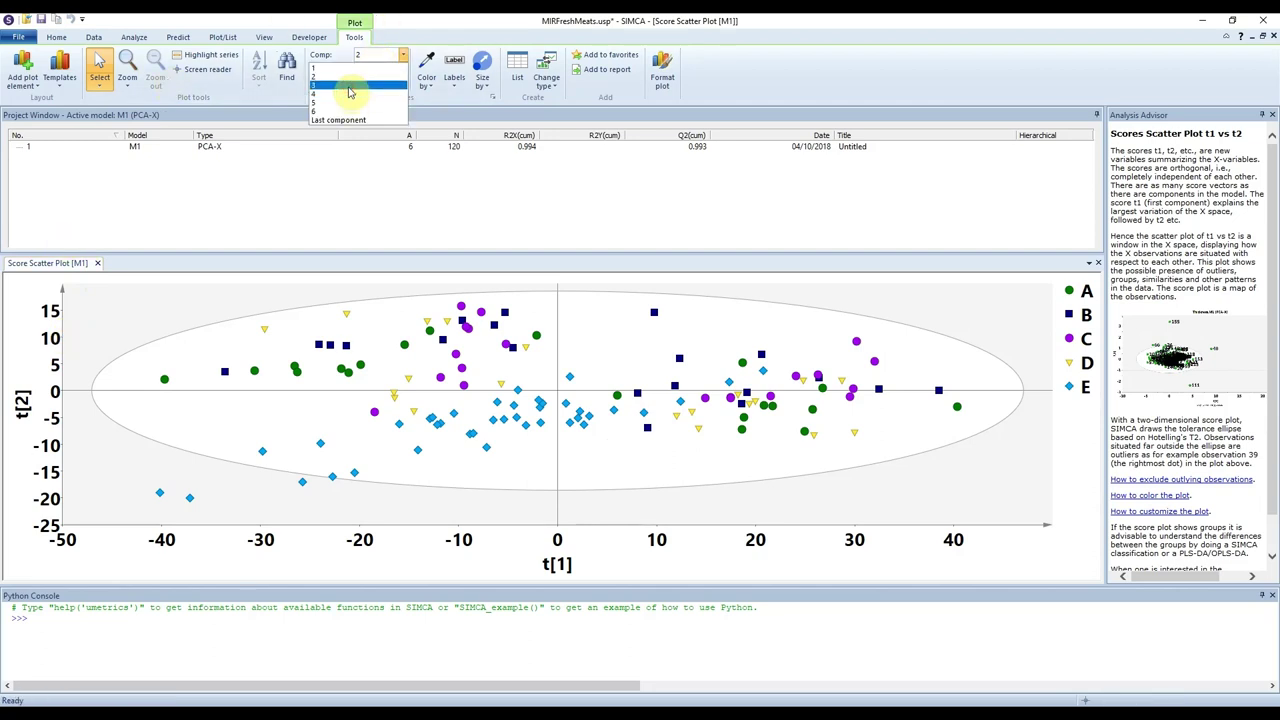
click(350, 89)
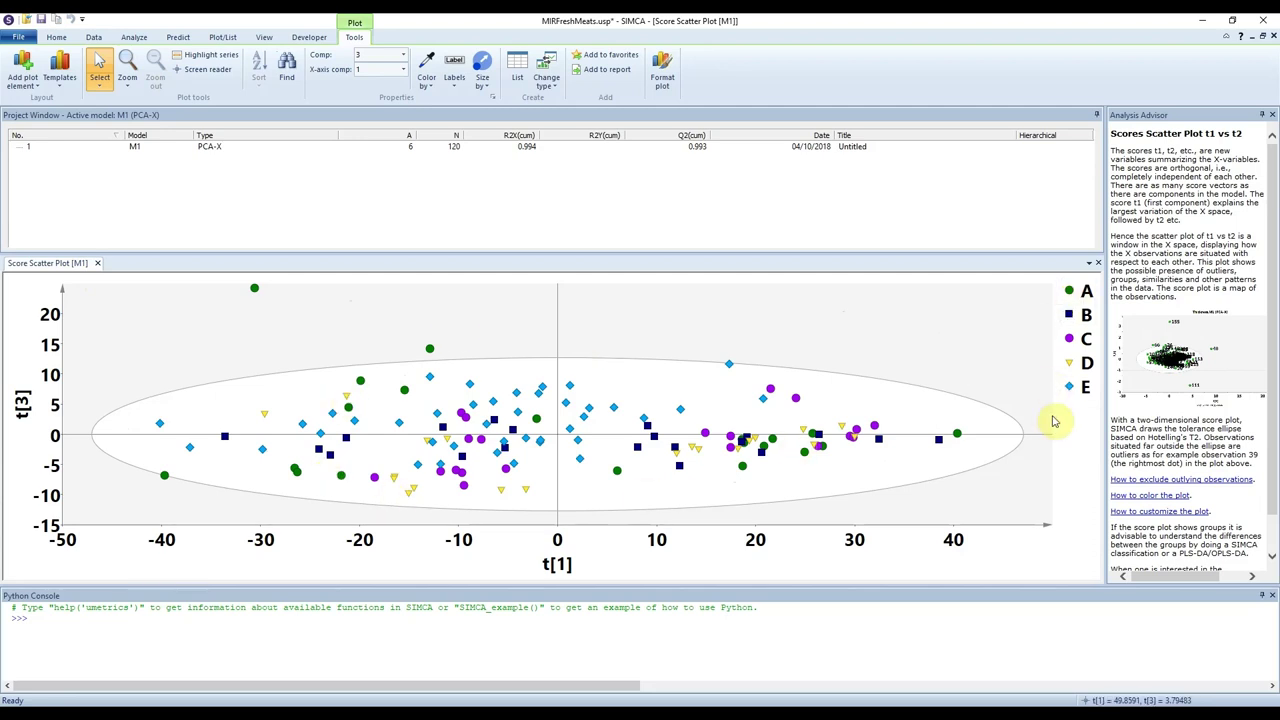
- View components 4, 5 and 6 in turn on the score plot's y-axis, and return it to component 2
click(367, 56)
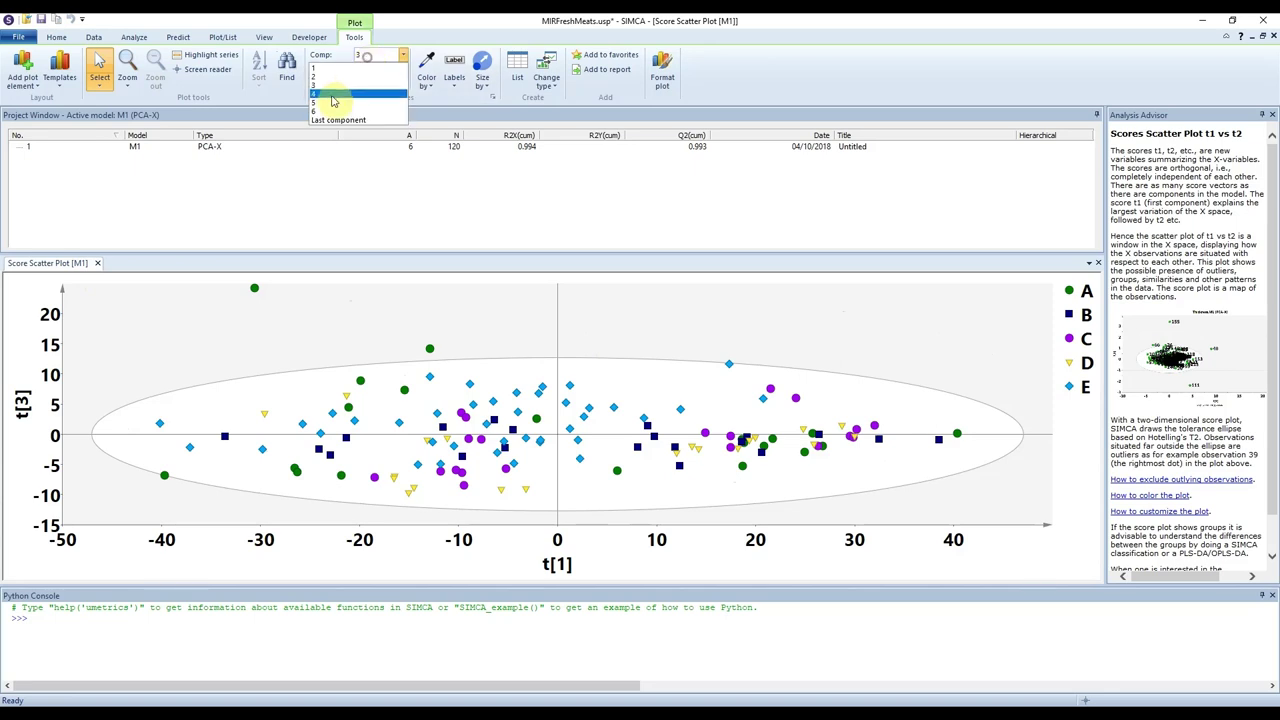
click(333, 95)
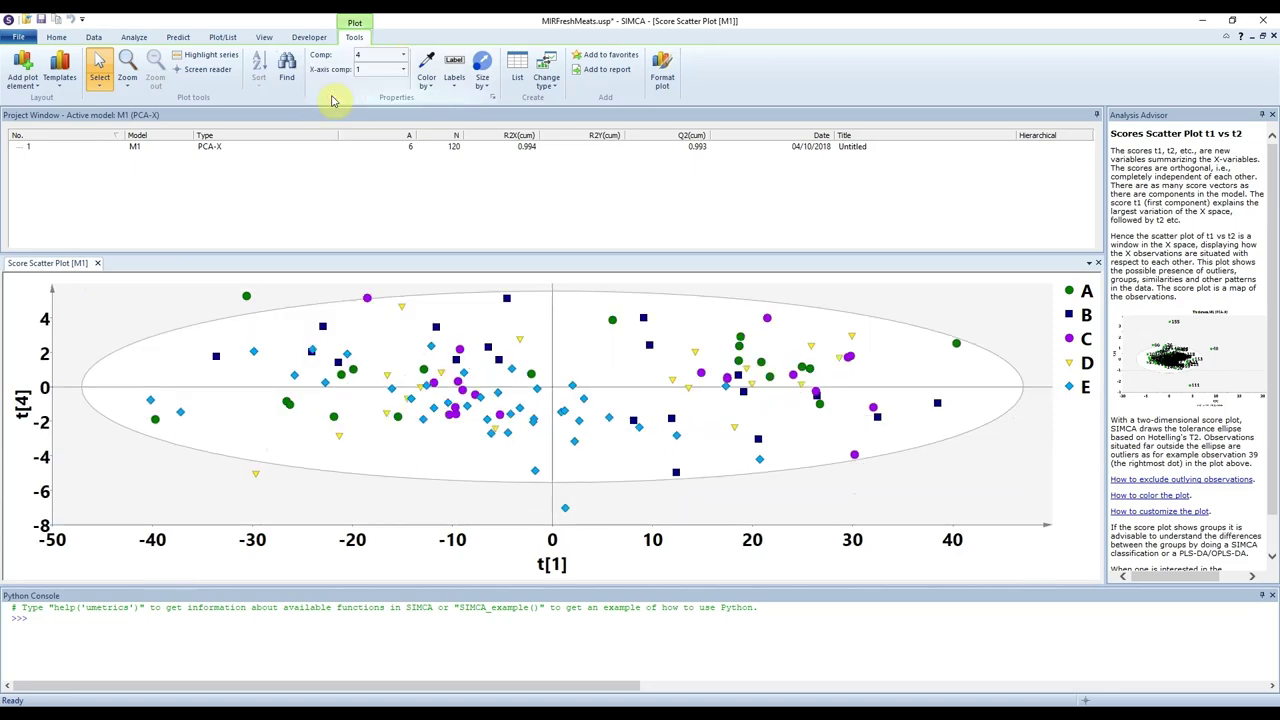
click(381, 58)
click(343, 107)
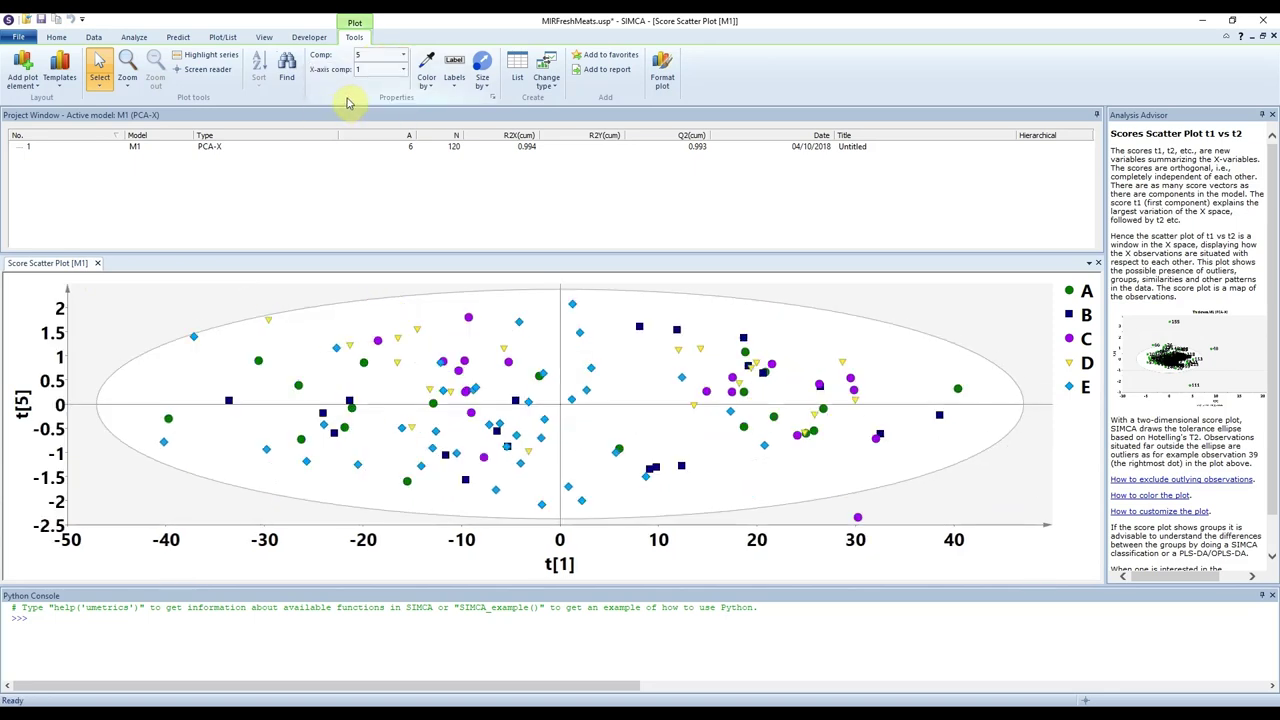
click(397, 58)
click(333, 118)
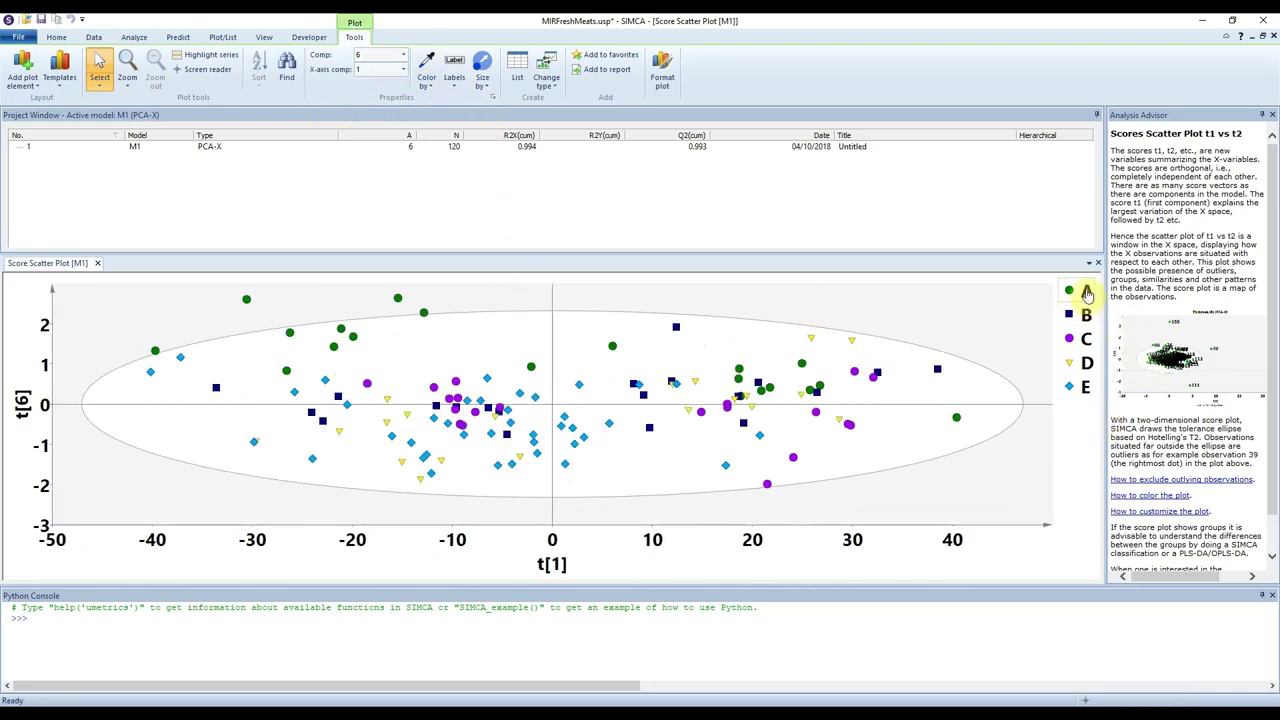
click(387, 57)
click(341, 78)
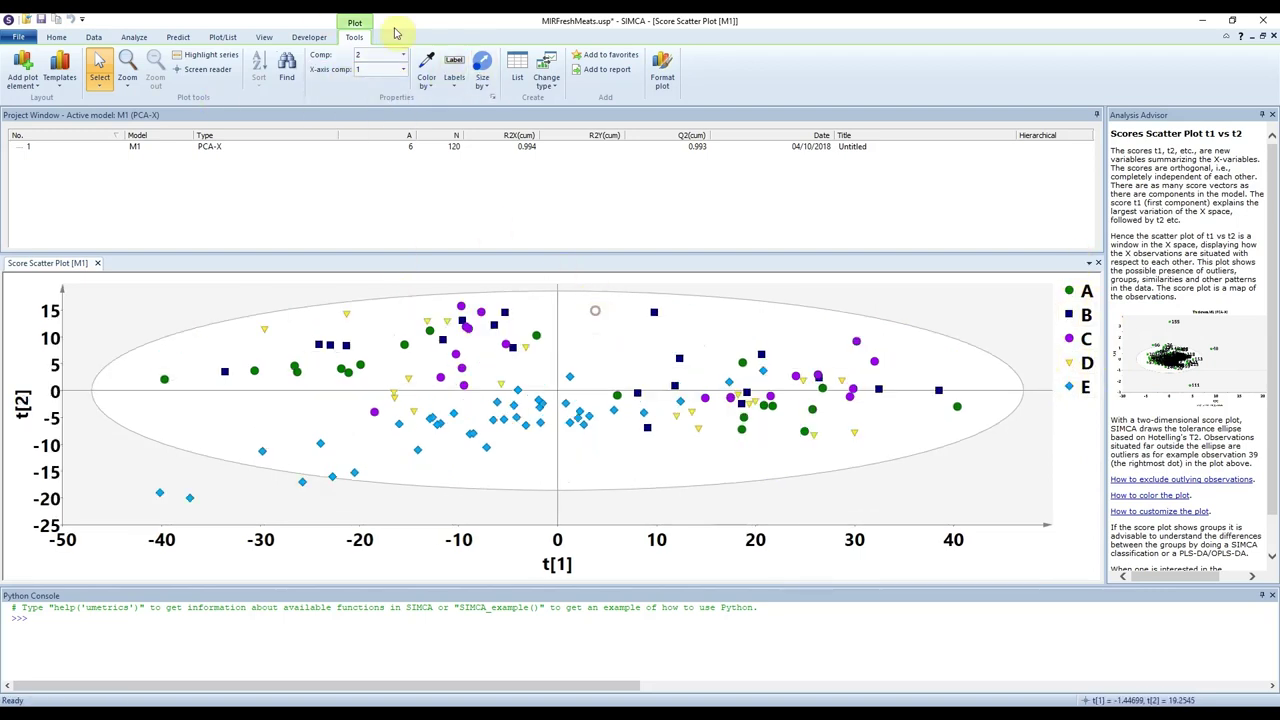
- Color the score plot points by the Sample observation ID, and recolor them by Run
click(426, 83)
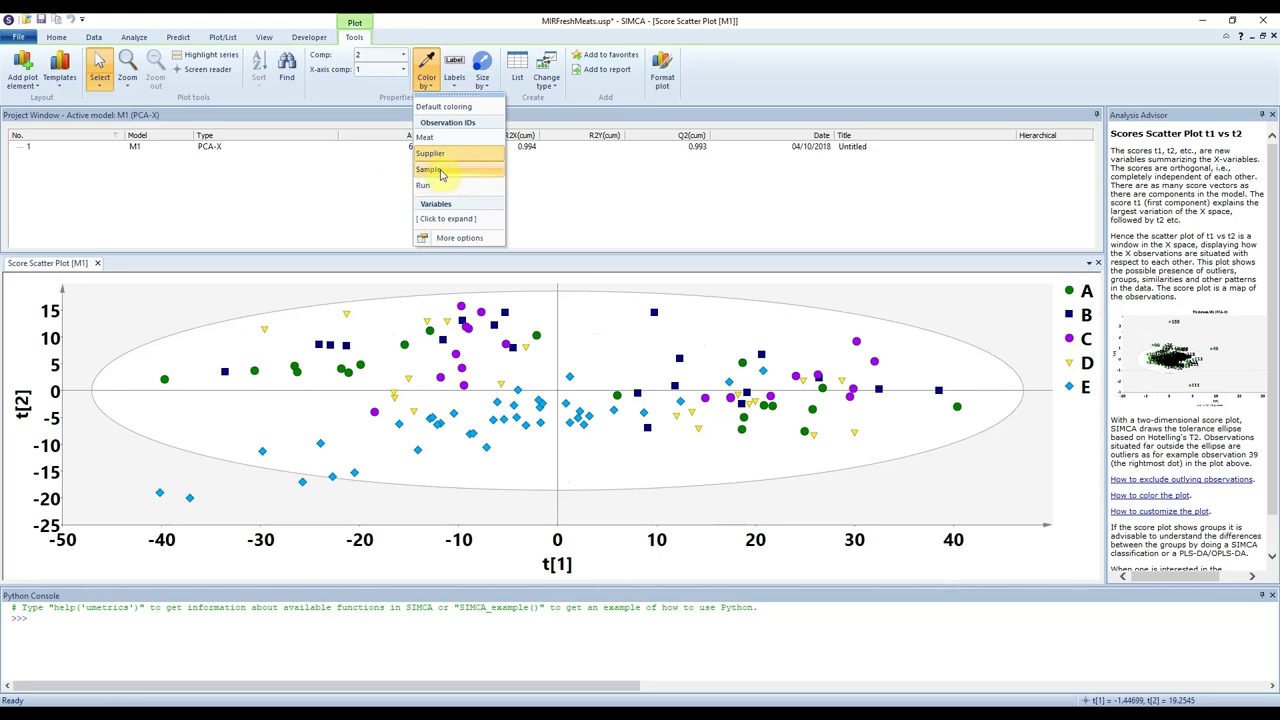
click(440, 171)
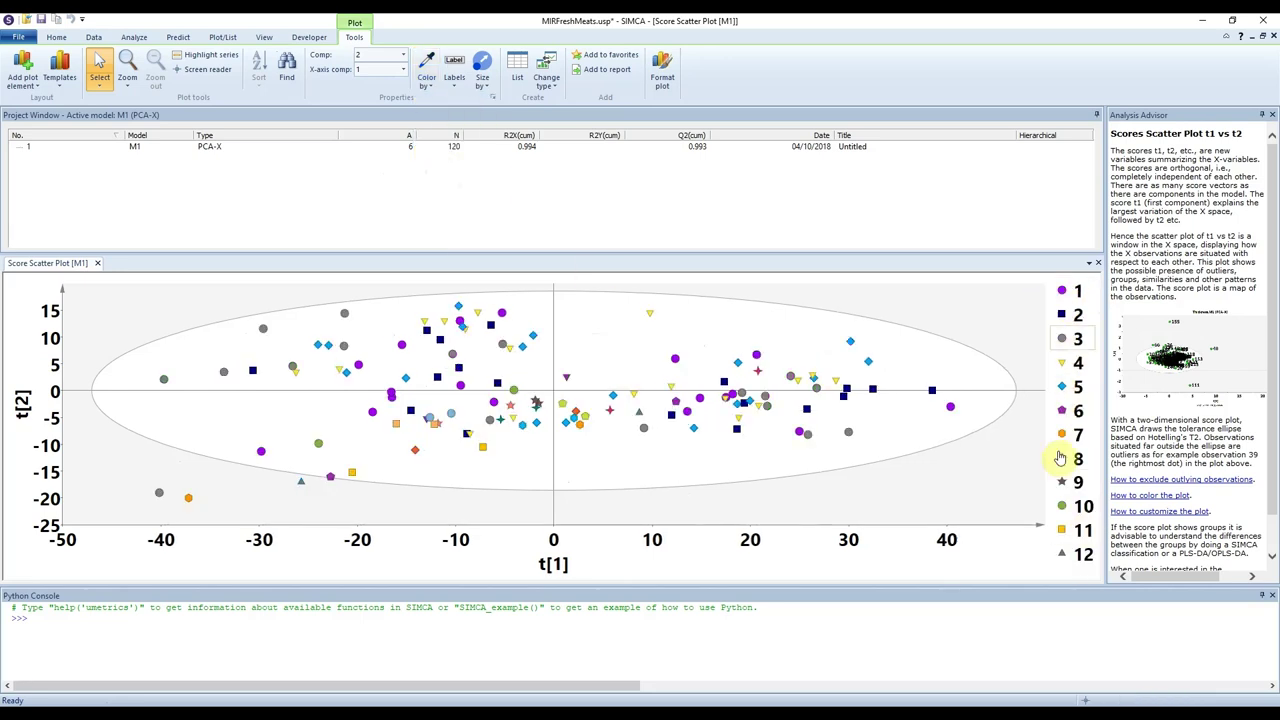
click(426, 77)
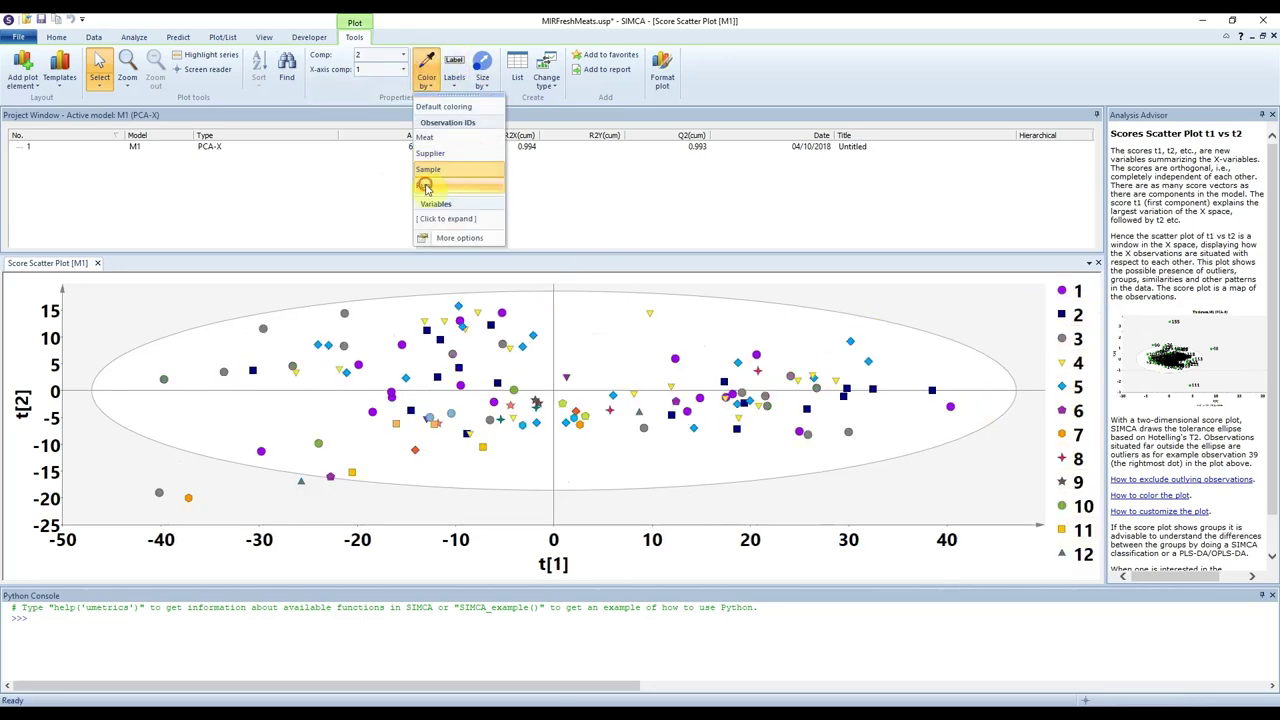
click(445, 172)
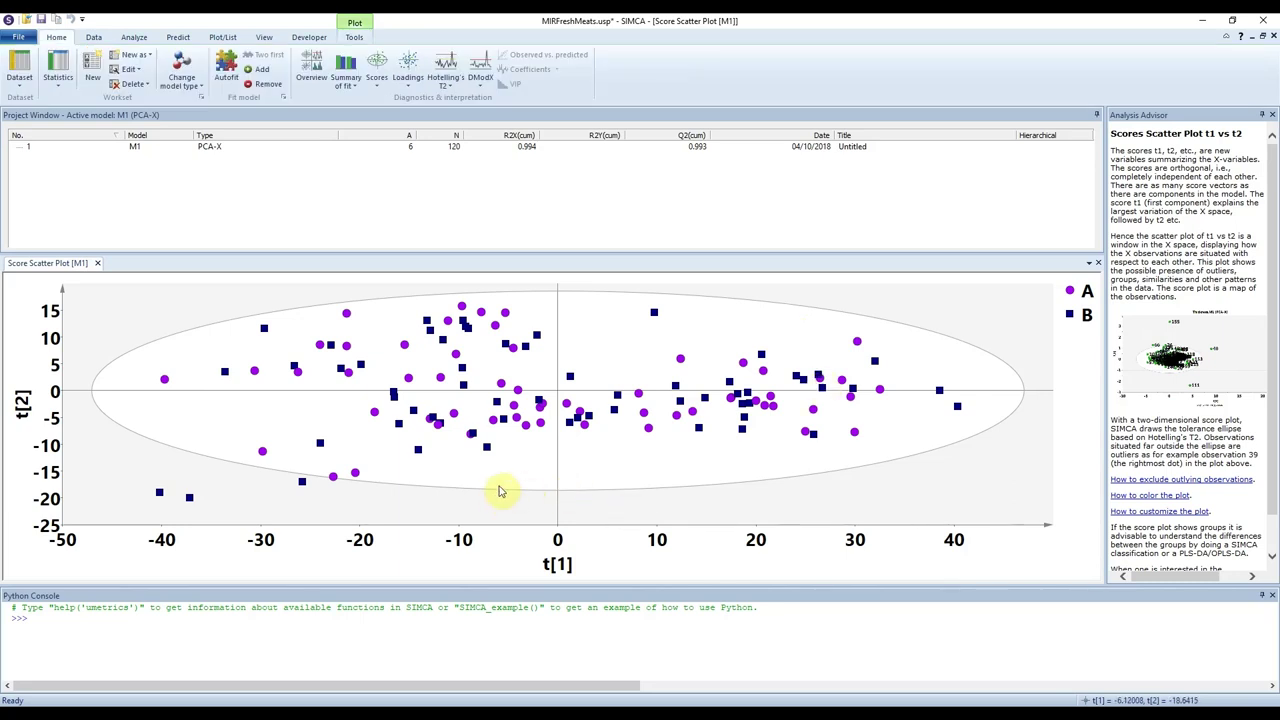
- Color the score plot points by the Meat observation ID
mouse_move(474, 437)
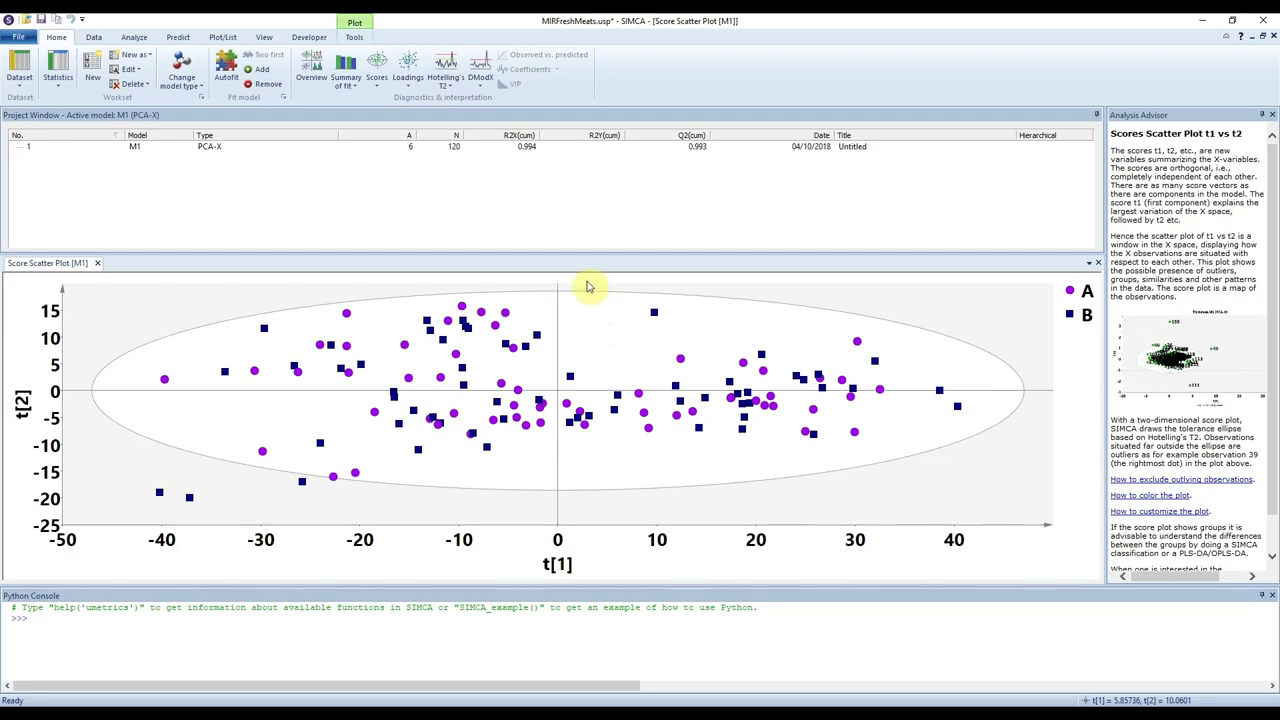
click(354, 37)
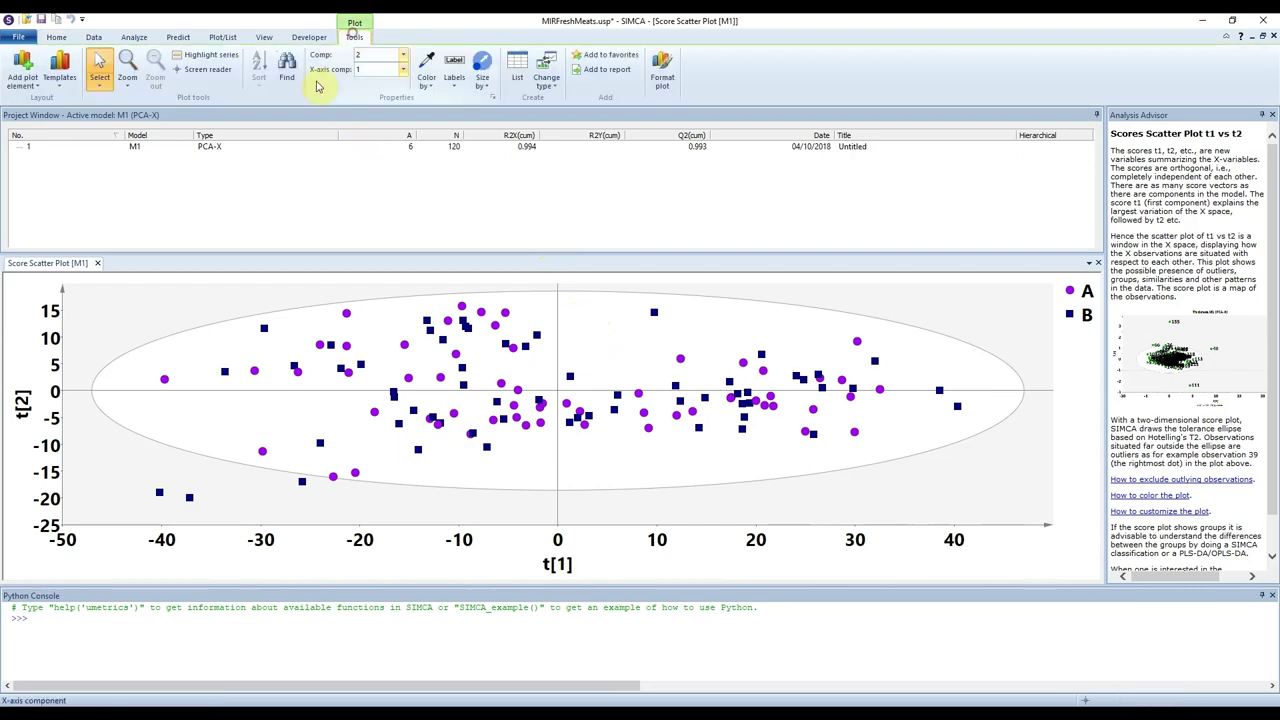
click(425, 72)
click(434, 139)
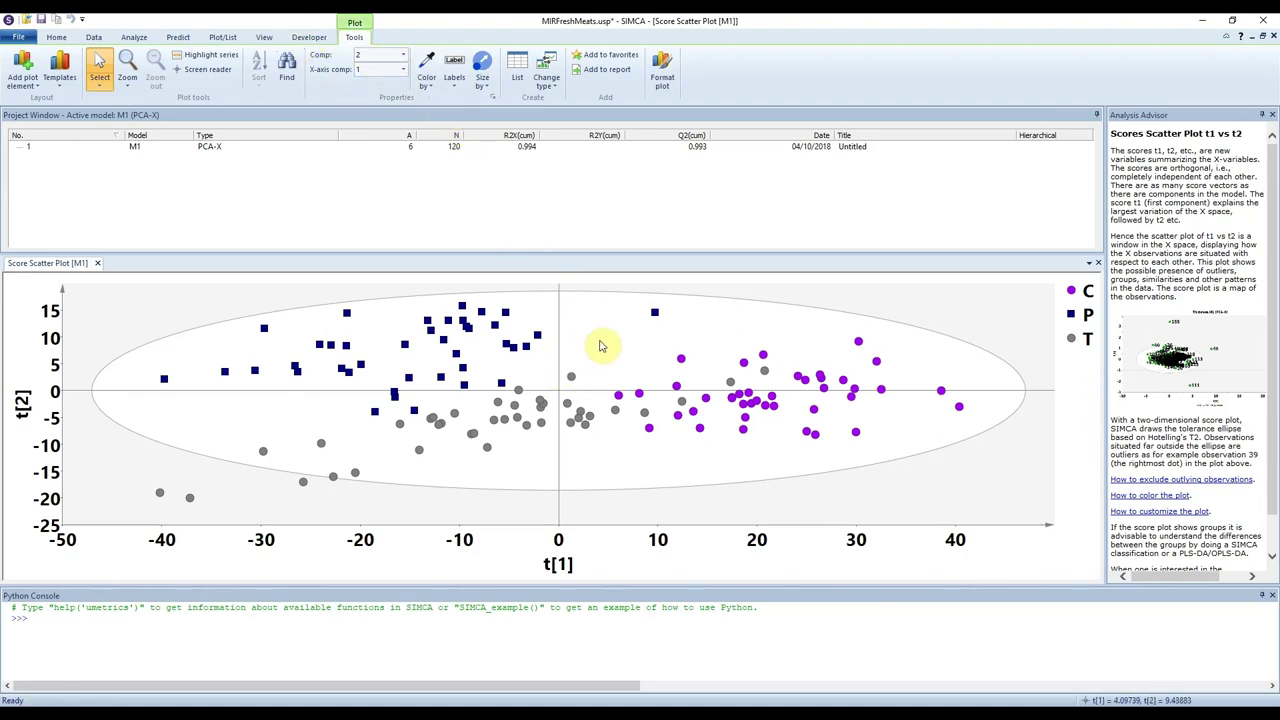
- Create a loading line plot for model M1
click(57, 38)
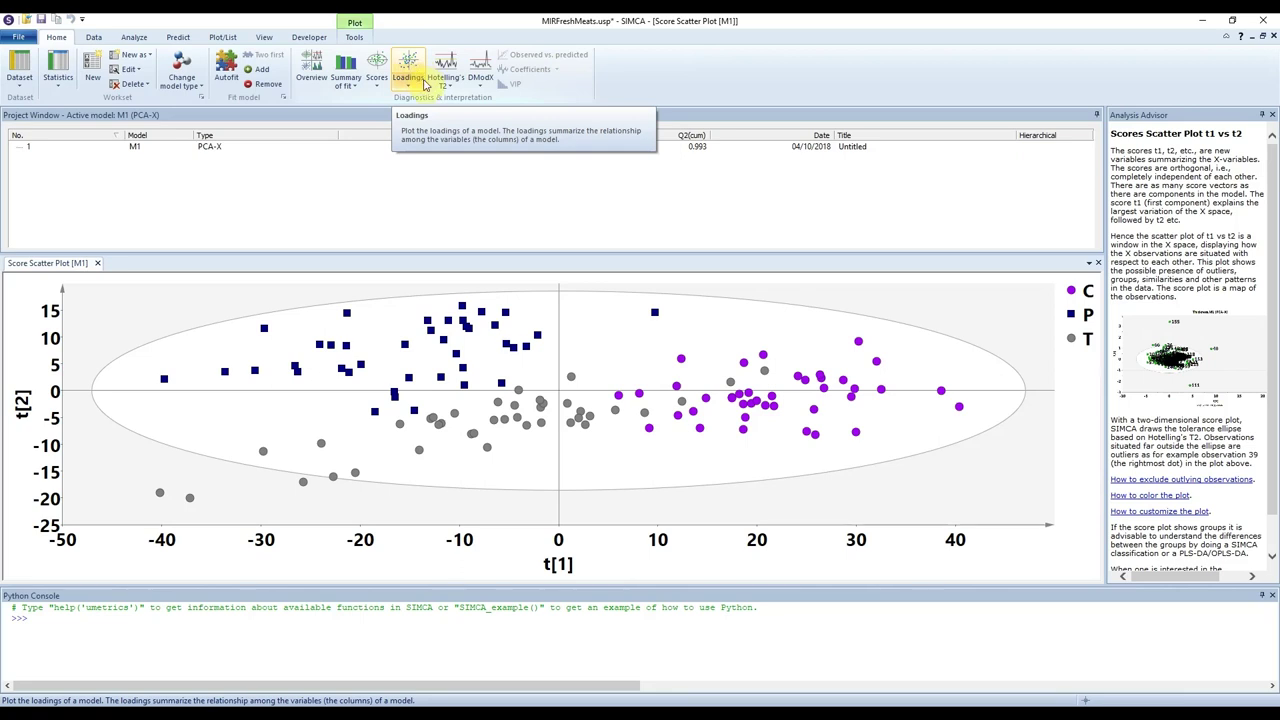
click(425, 85)
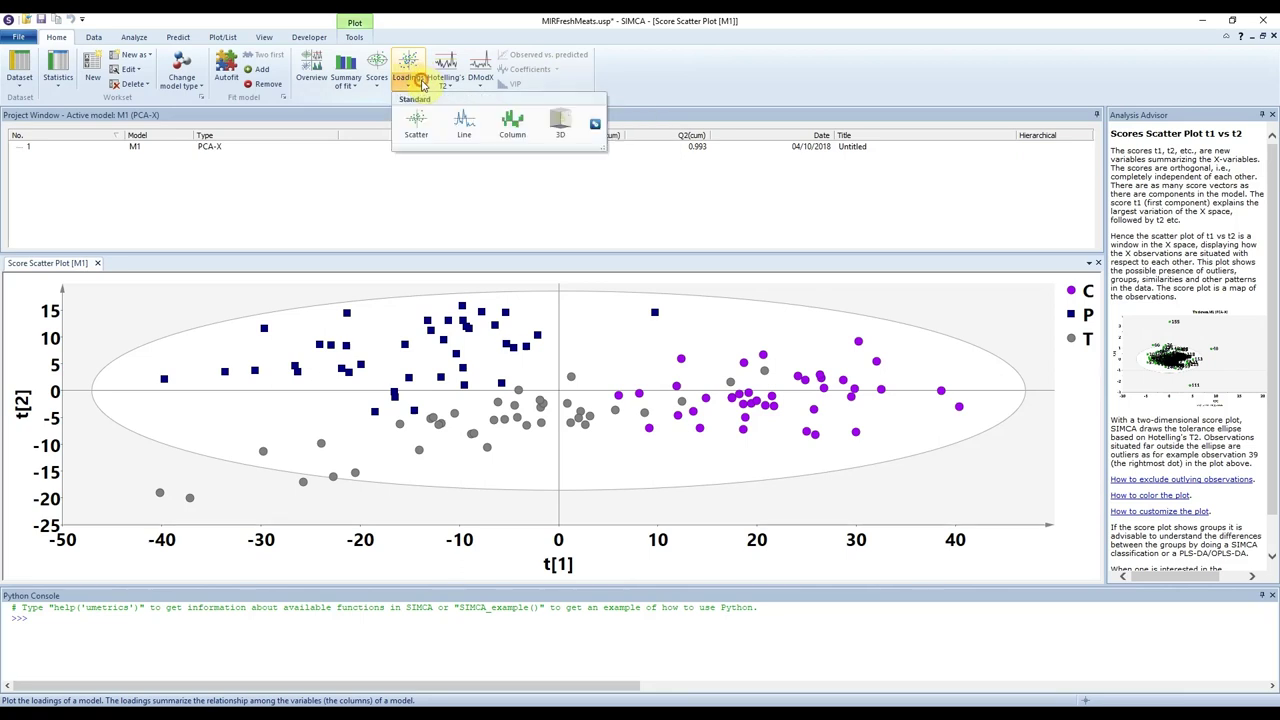
click(465, 125)
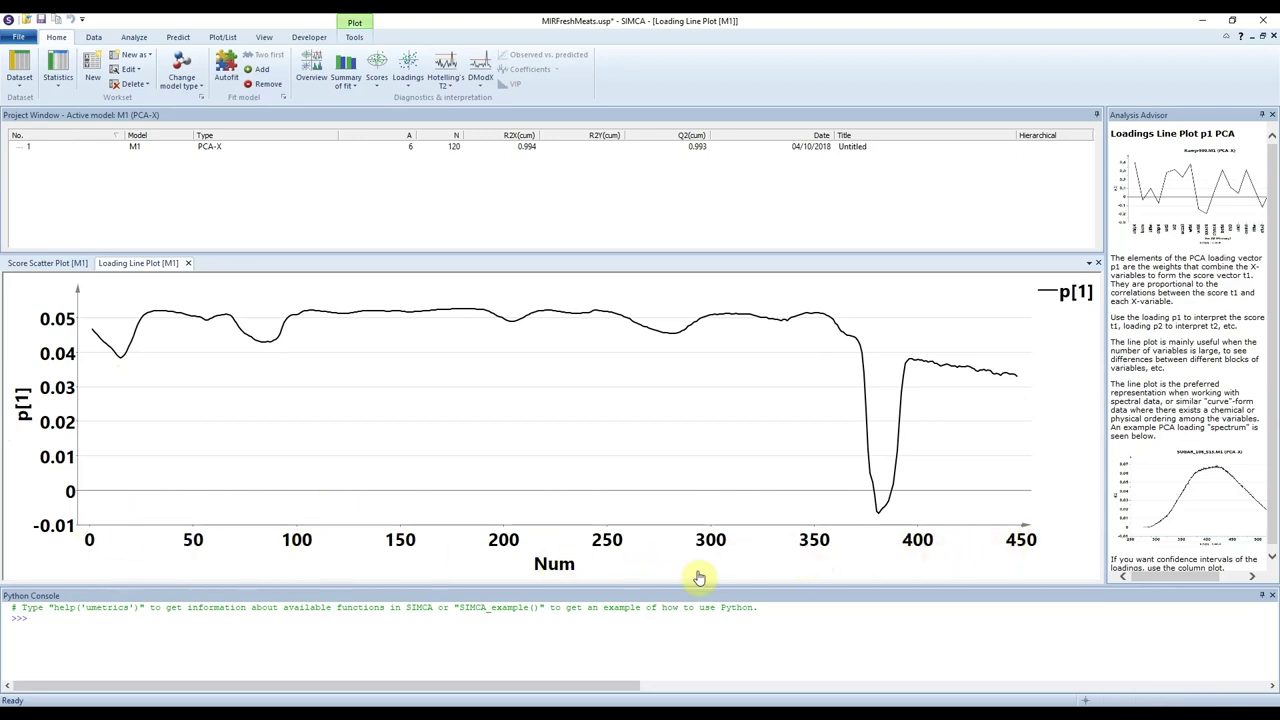
- Set the loading line plot's axis labels to Var ID (Primary) in its properties
right_click(608, 546)
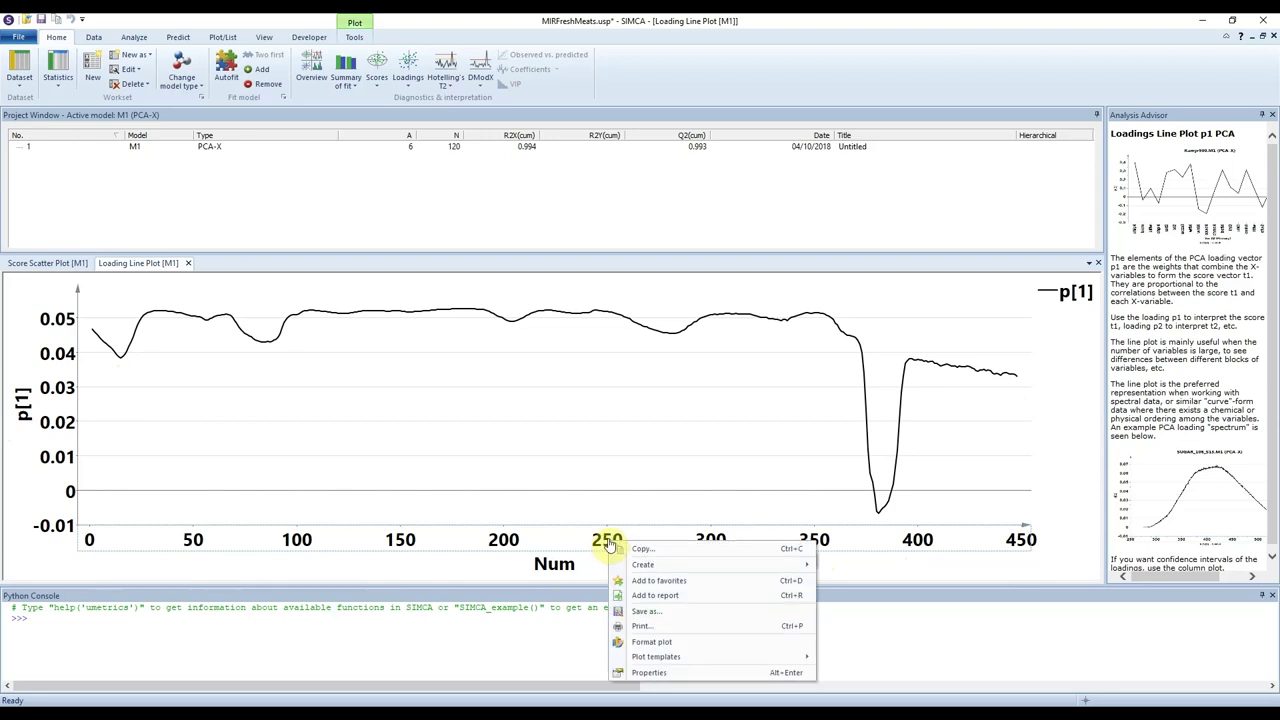
click(653, 672)
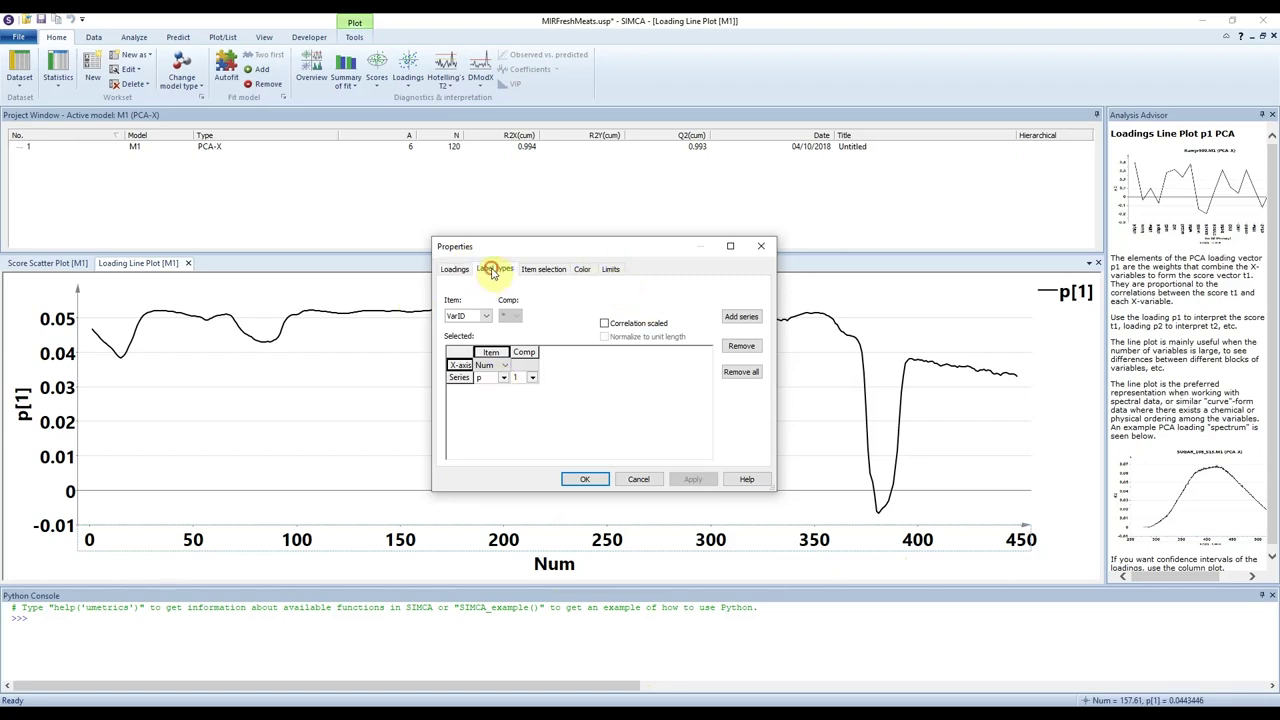
click(492, 270)
click(647, 313)
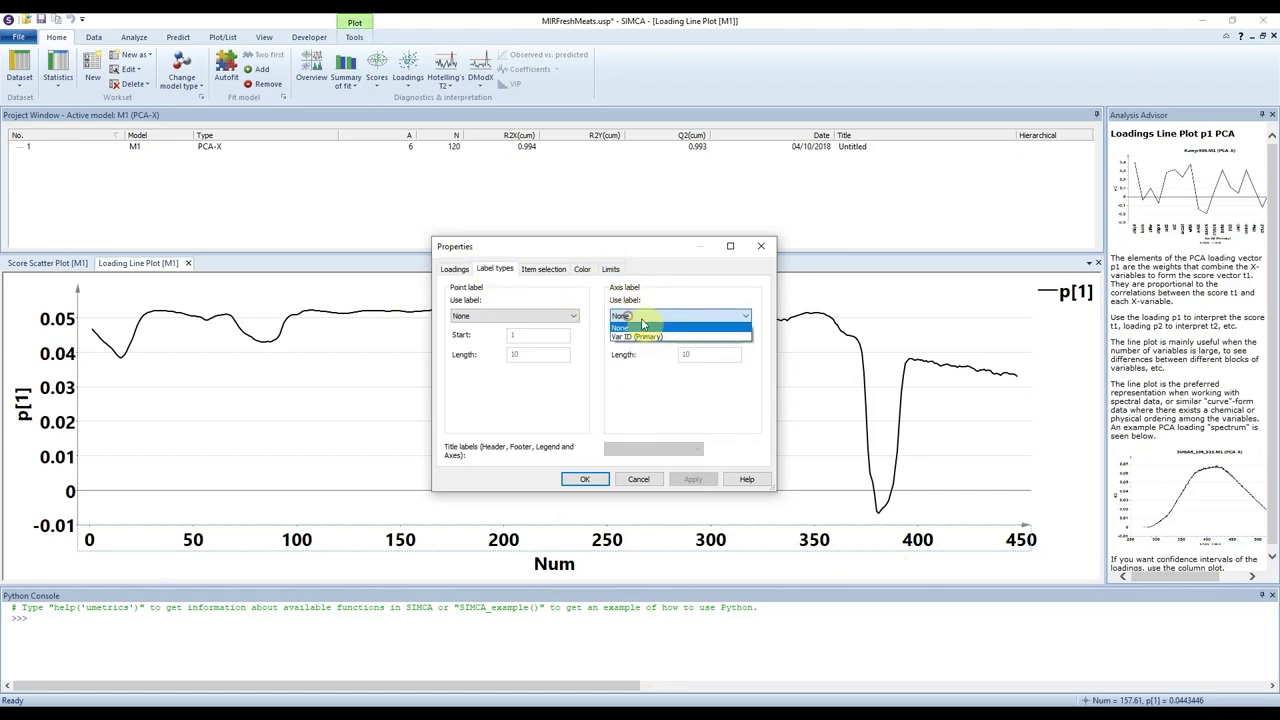
click(632, 337)
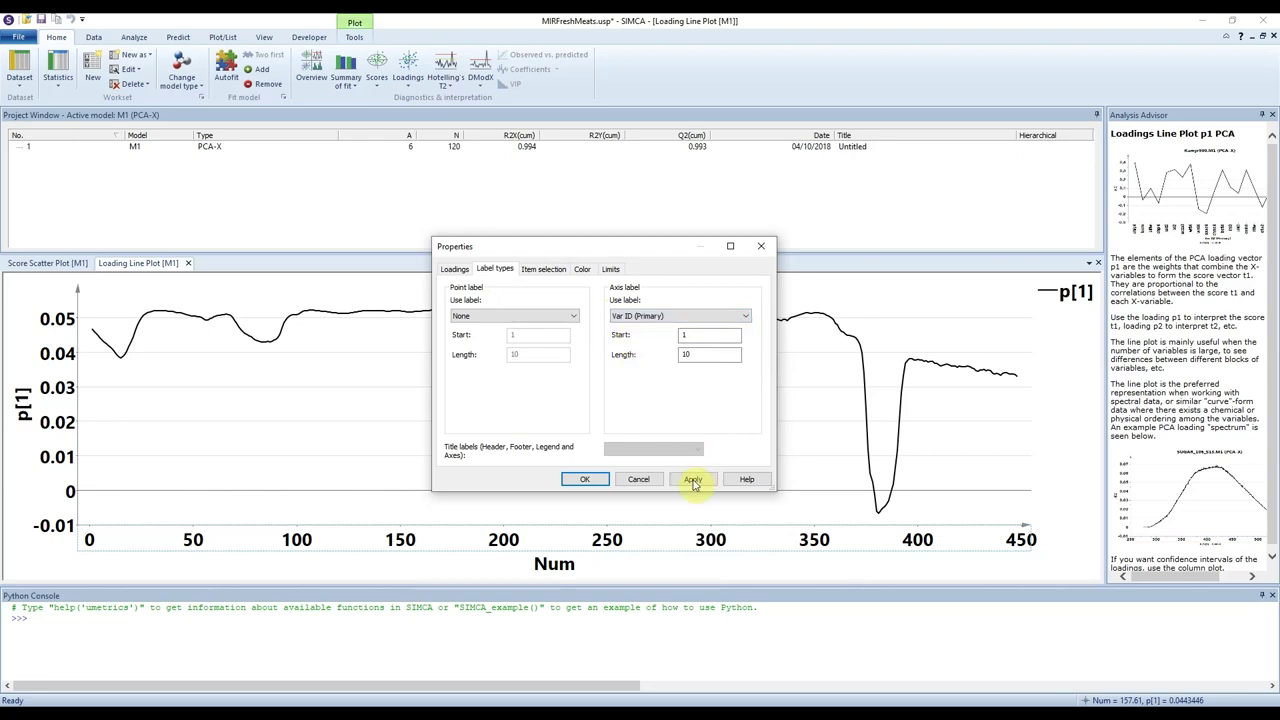
click(692, 479)
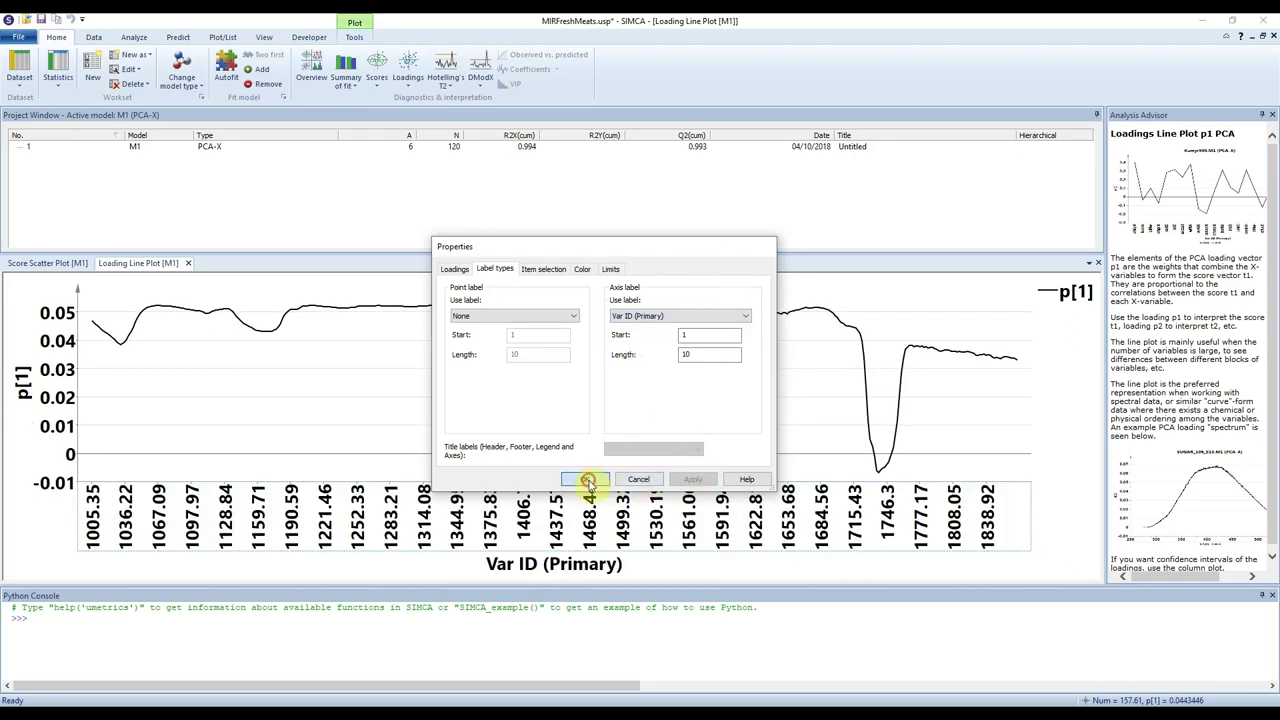
click(586, 480)
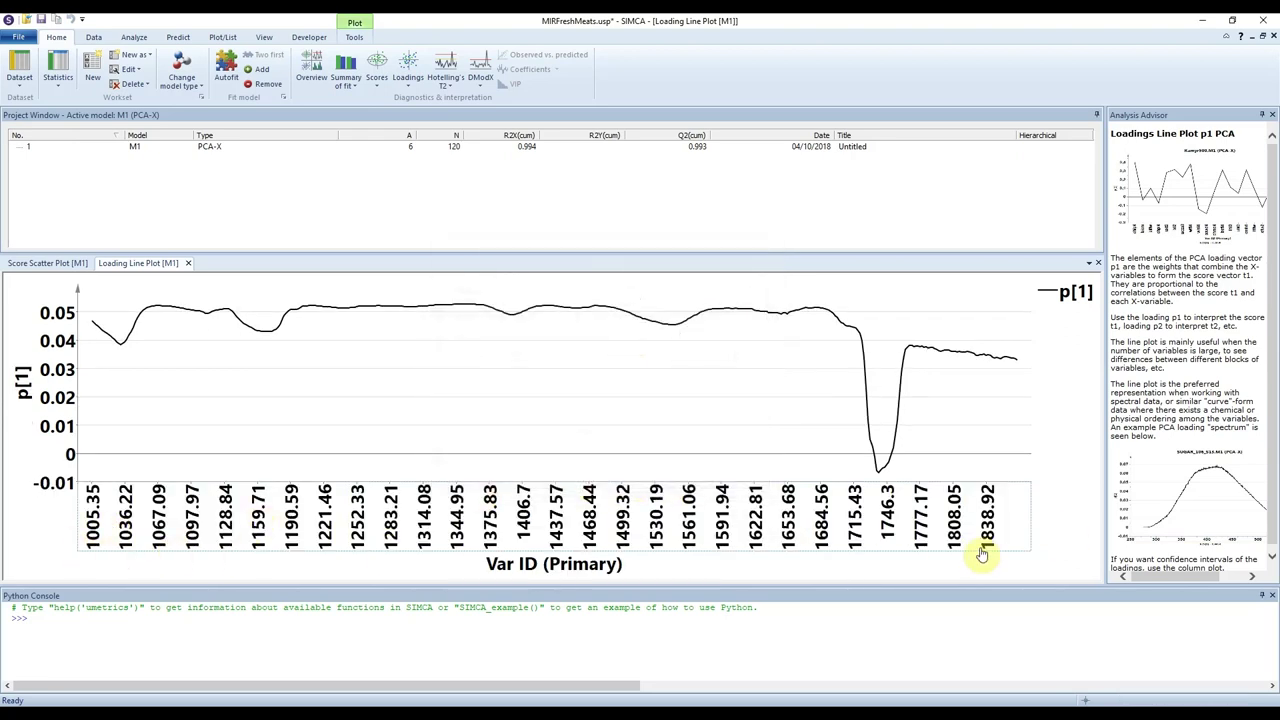
- Limit the loading line plot's Var ID axis labels to a length of 4 characters
right_click(590, 520)
click(648, 646)
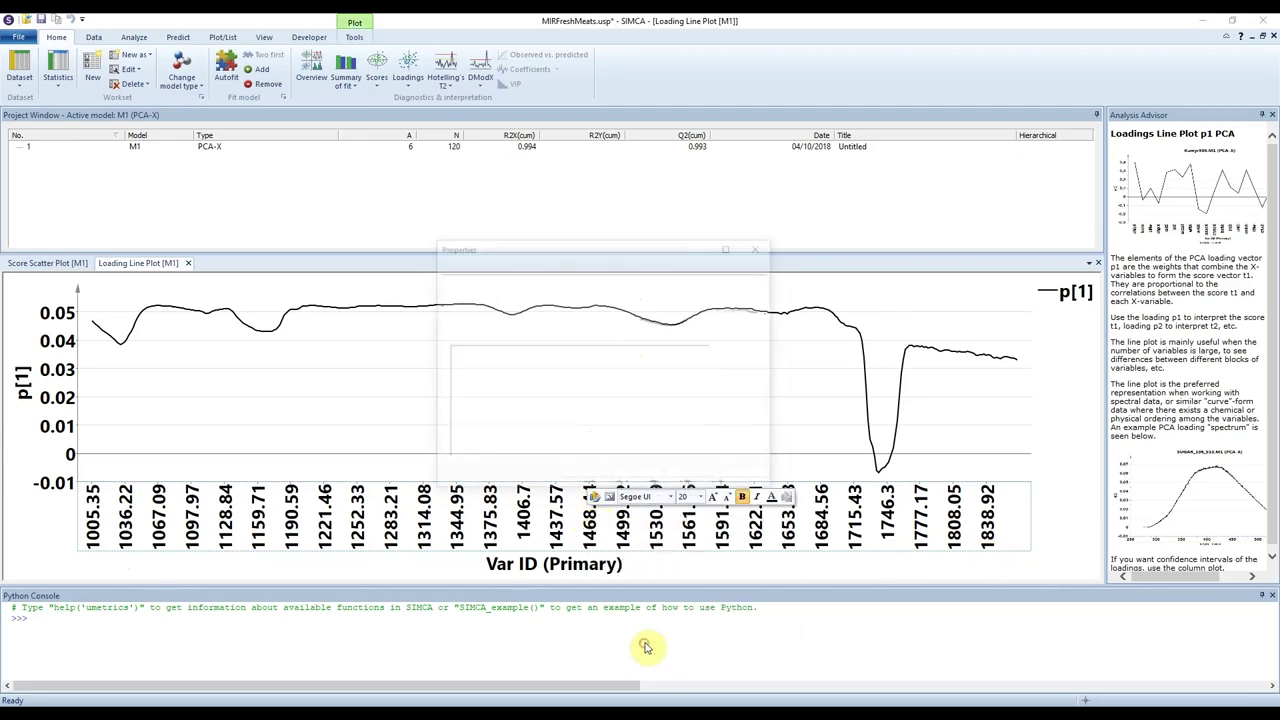
click(496, 269)
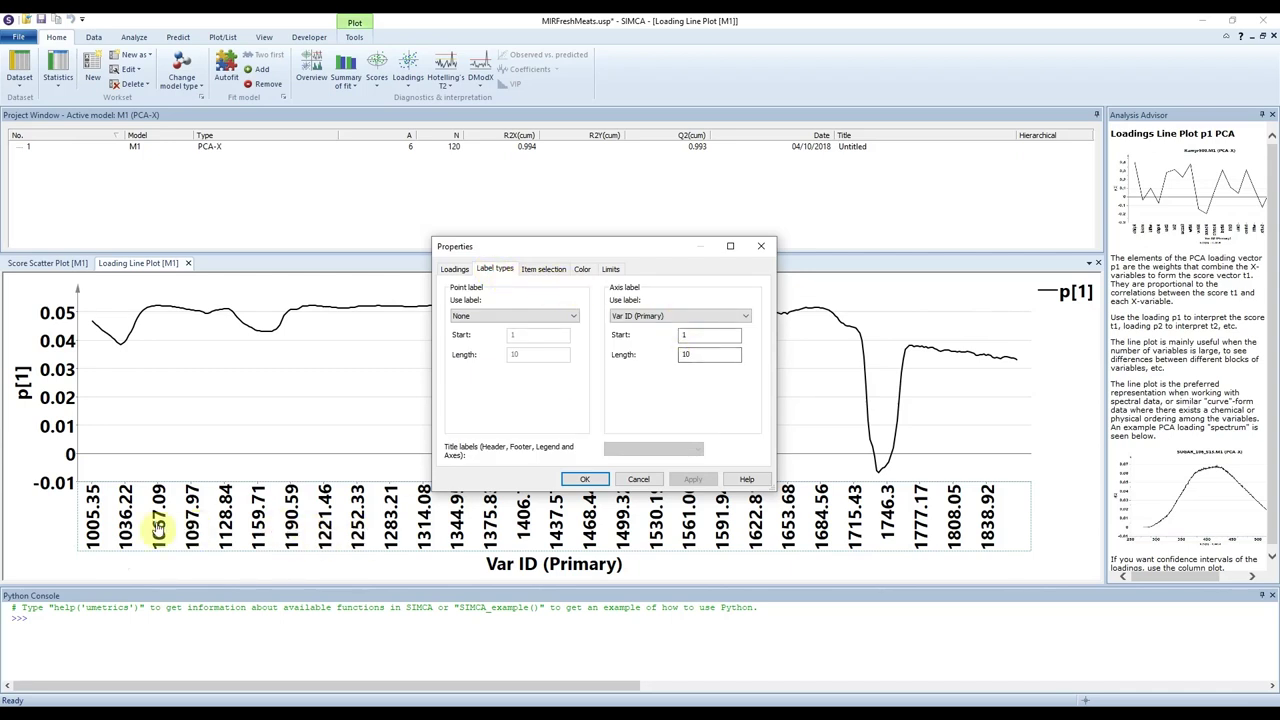
double_click(708, 356)
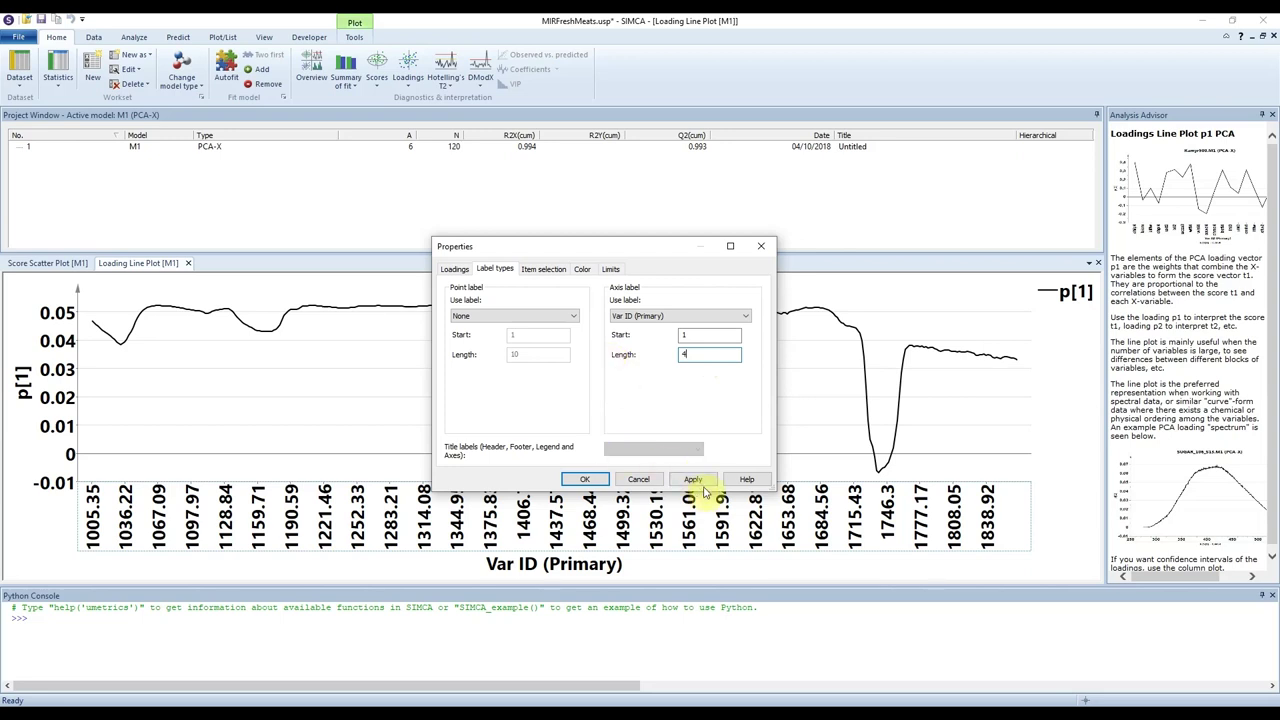
click(700, 479)
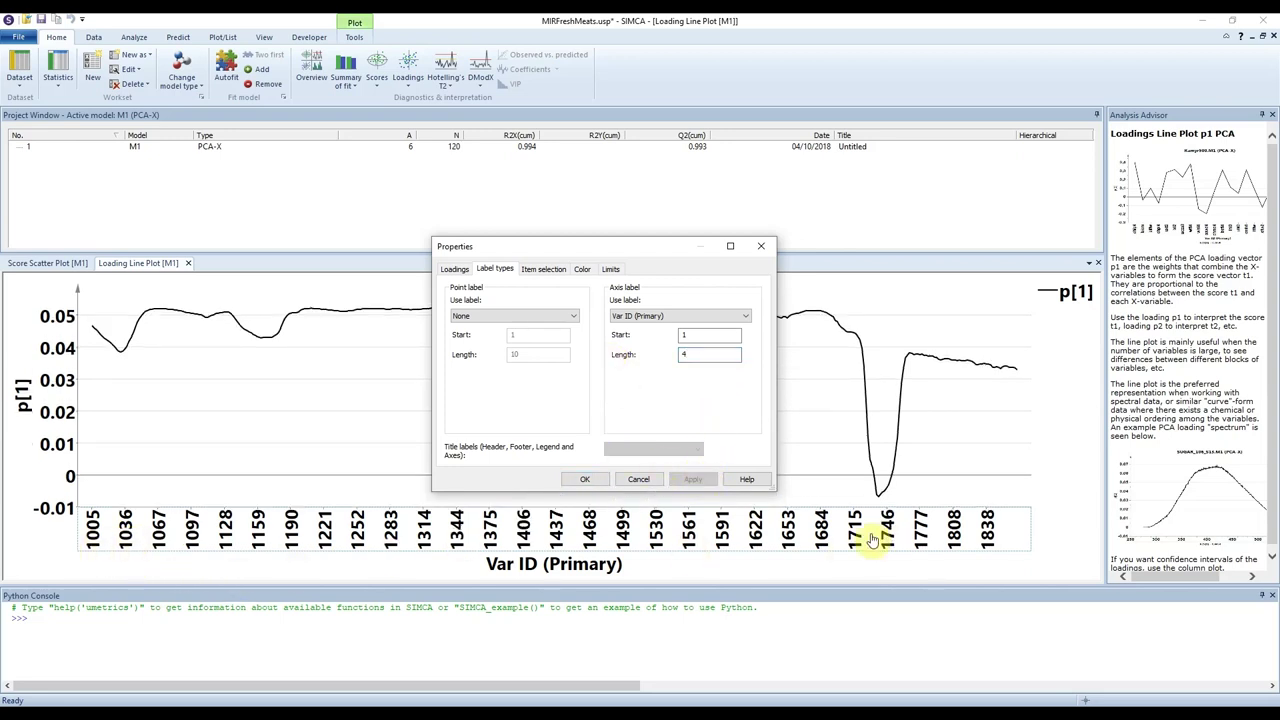
click(585, 479)
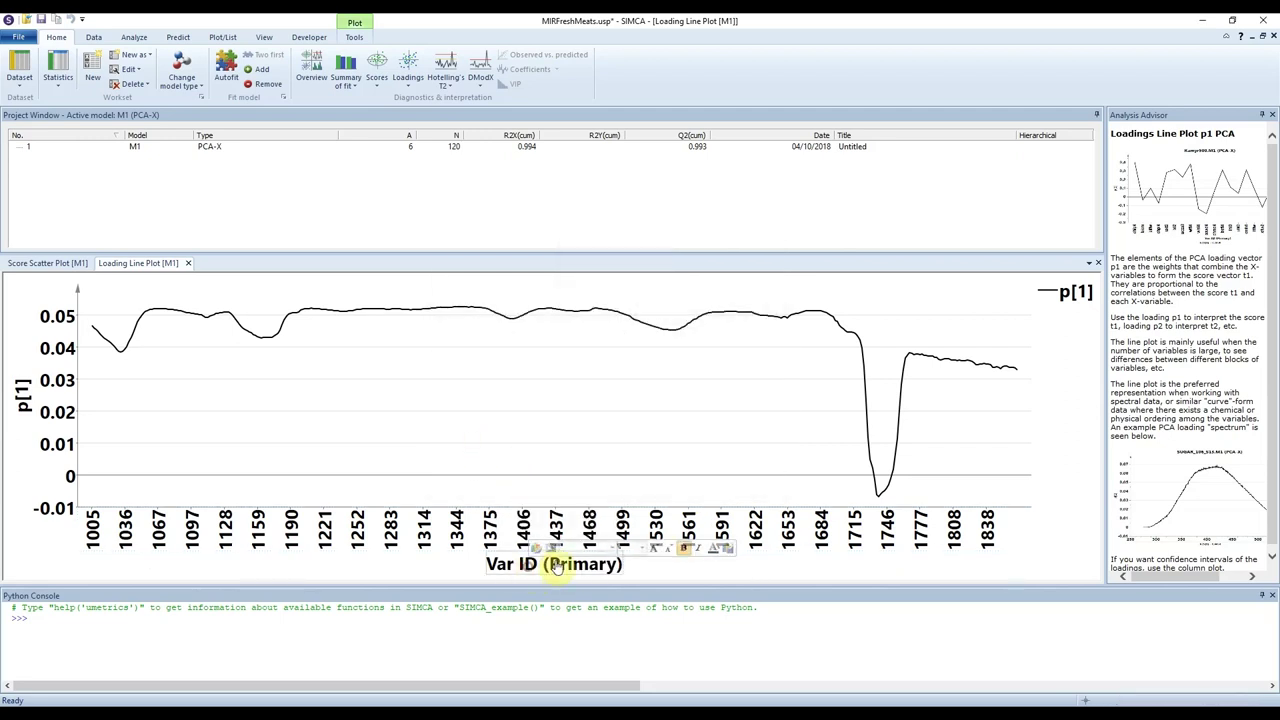
- Reverse the direction of the loading line plot's X axis
double_click(537, 568)
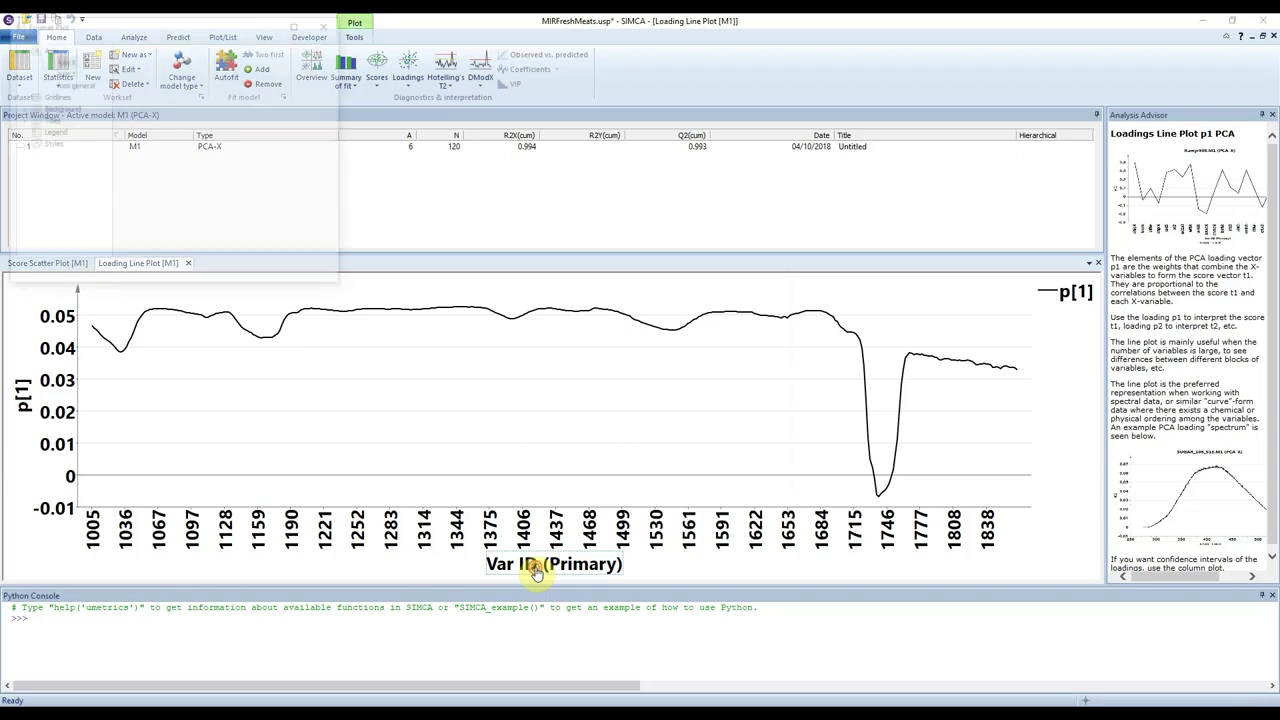
drag(206, 28, 553, 231)
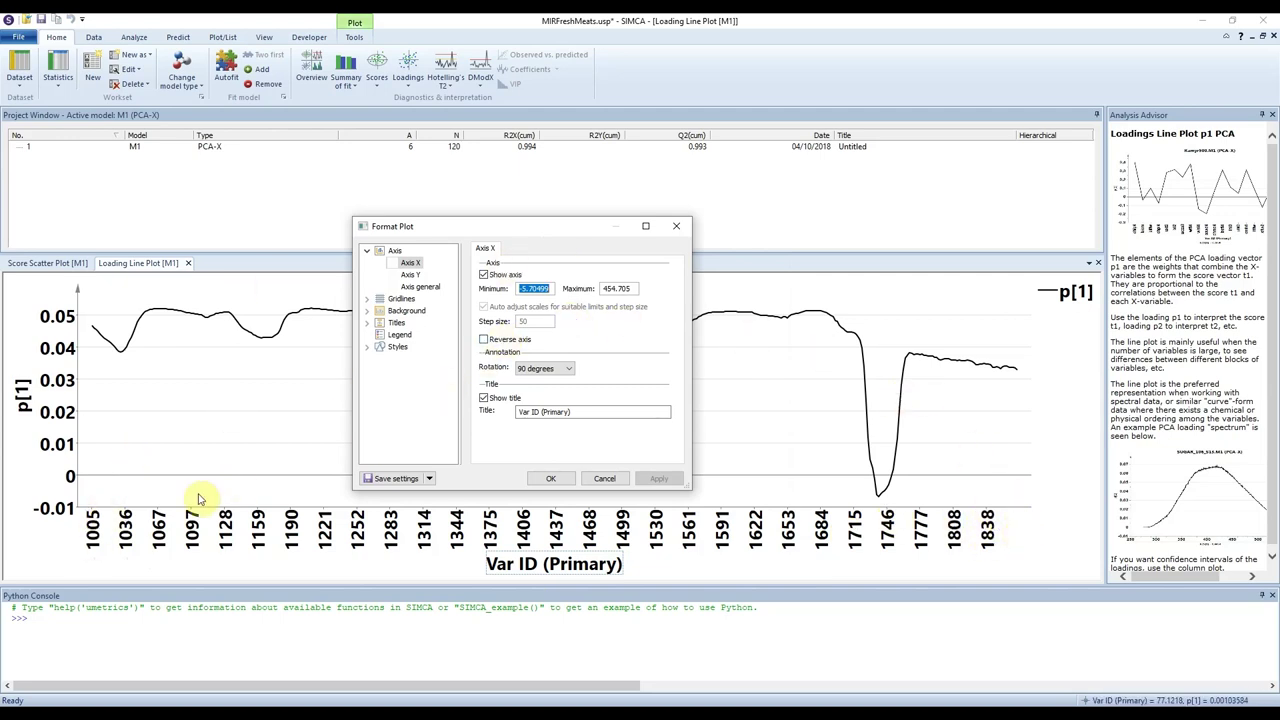
click(490, 341)
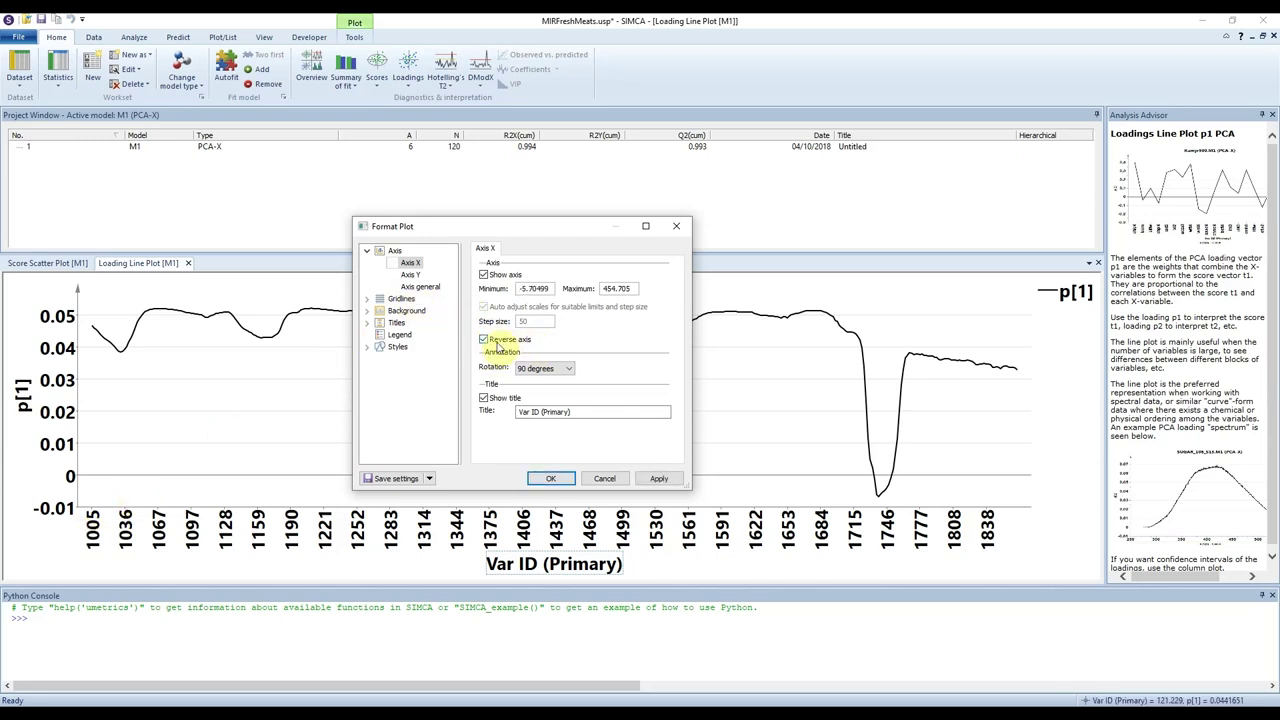
click(658, 478)
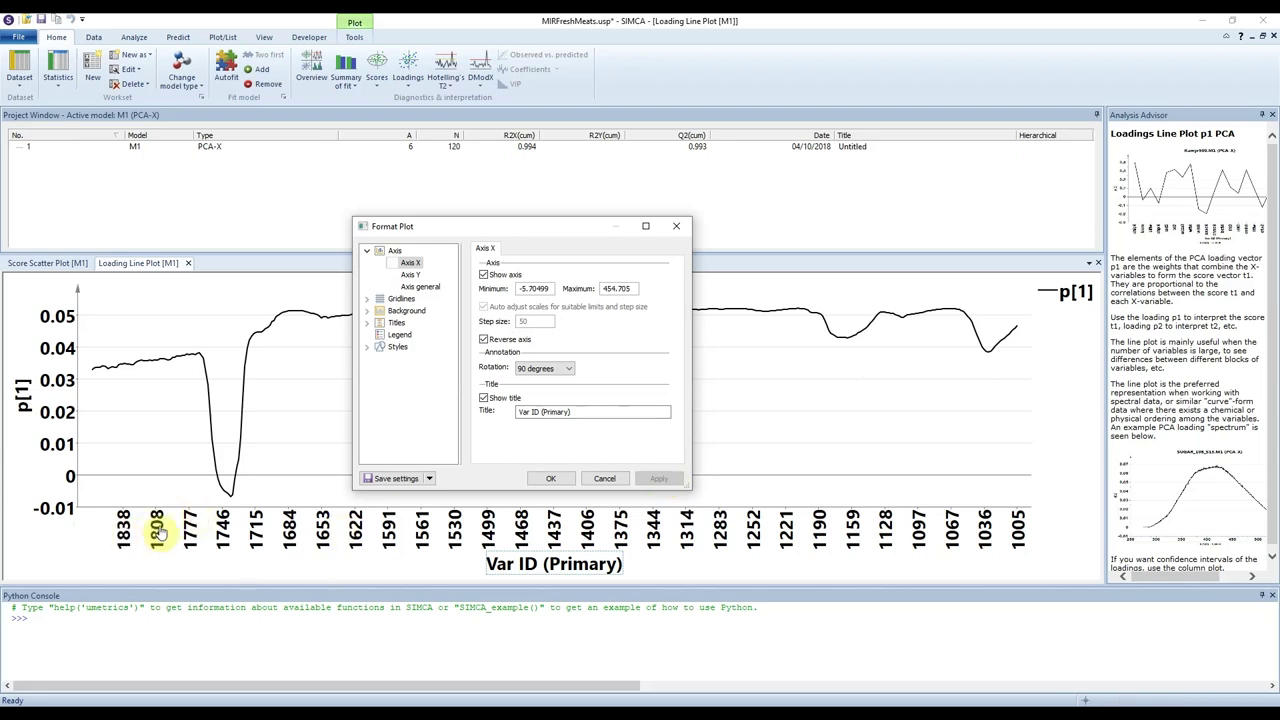
- Turn off the X axis reversal, check the Y axis settings and close the plot formatting
click(484, 339)
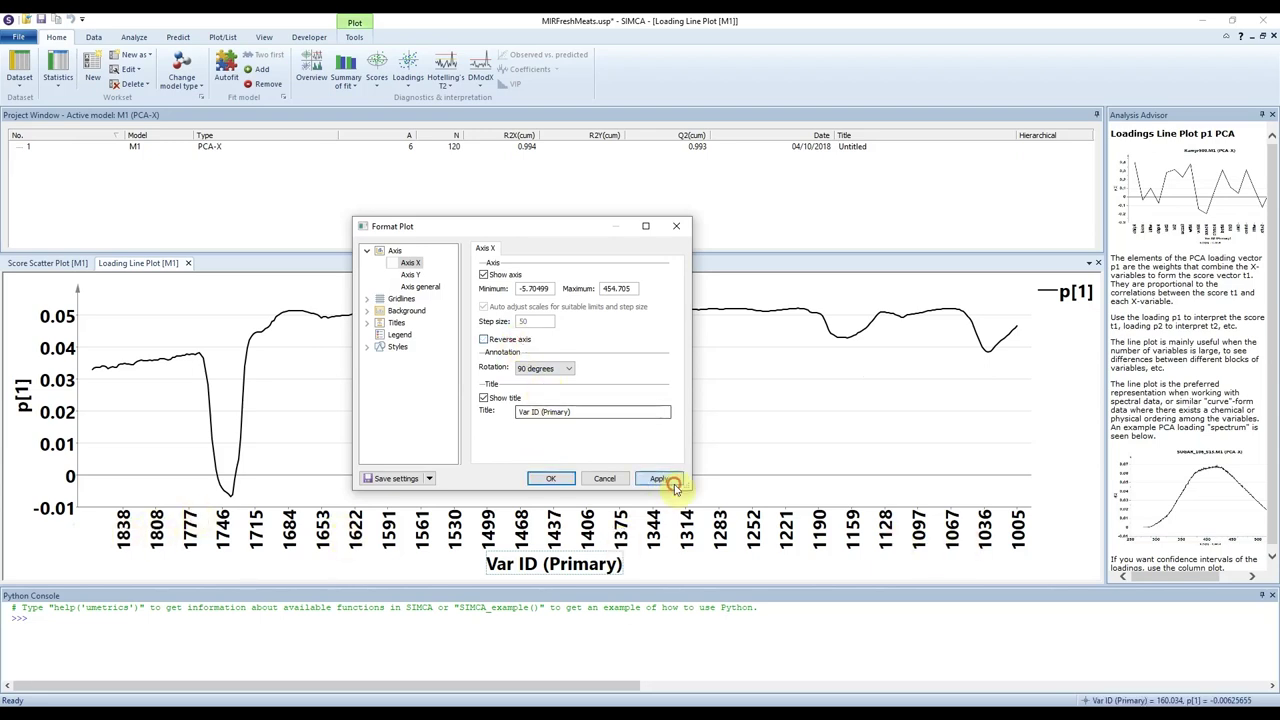
click(668, 479)
click(411, 274)
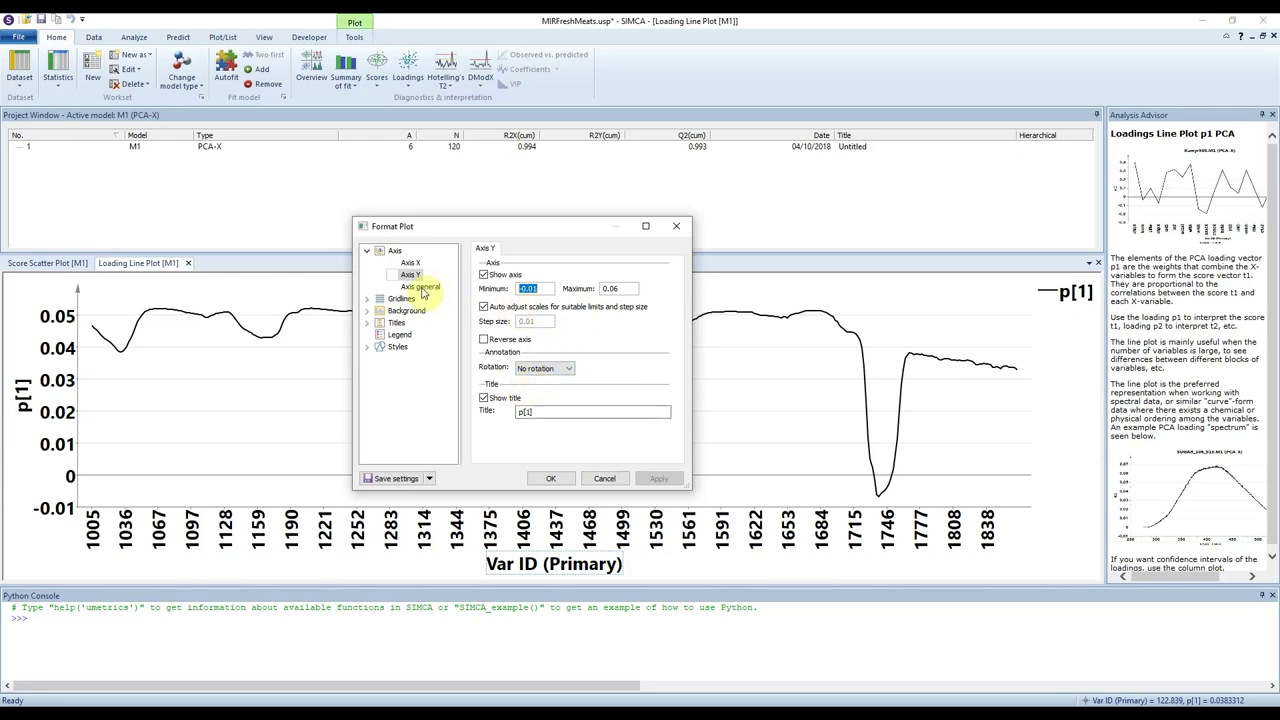
drag(445, 228, 438, 202)
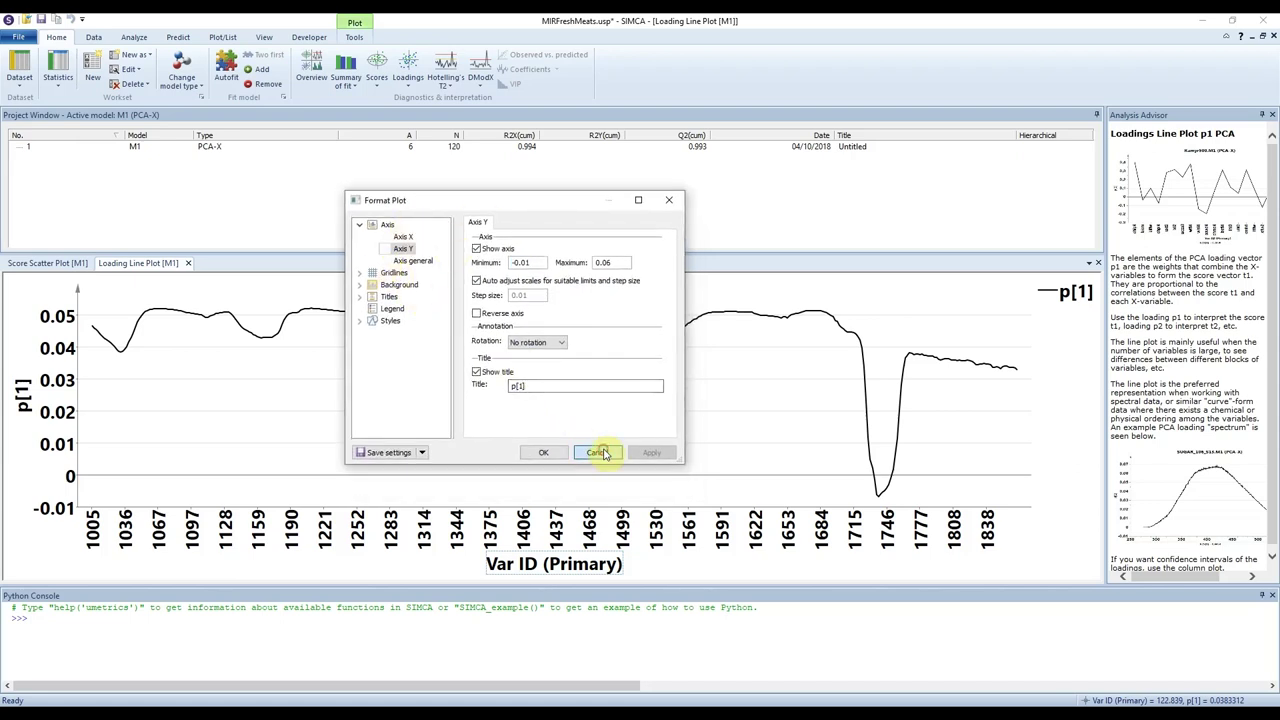
click(597, 453)
- Reopen the loading line plot's formatting and look through the axis, gridline and background categories
right_click(541, 383)
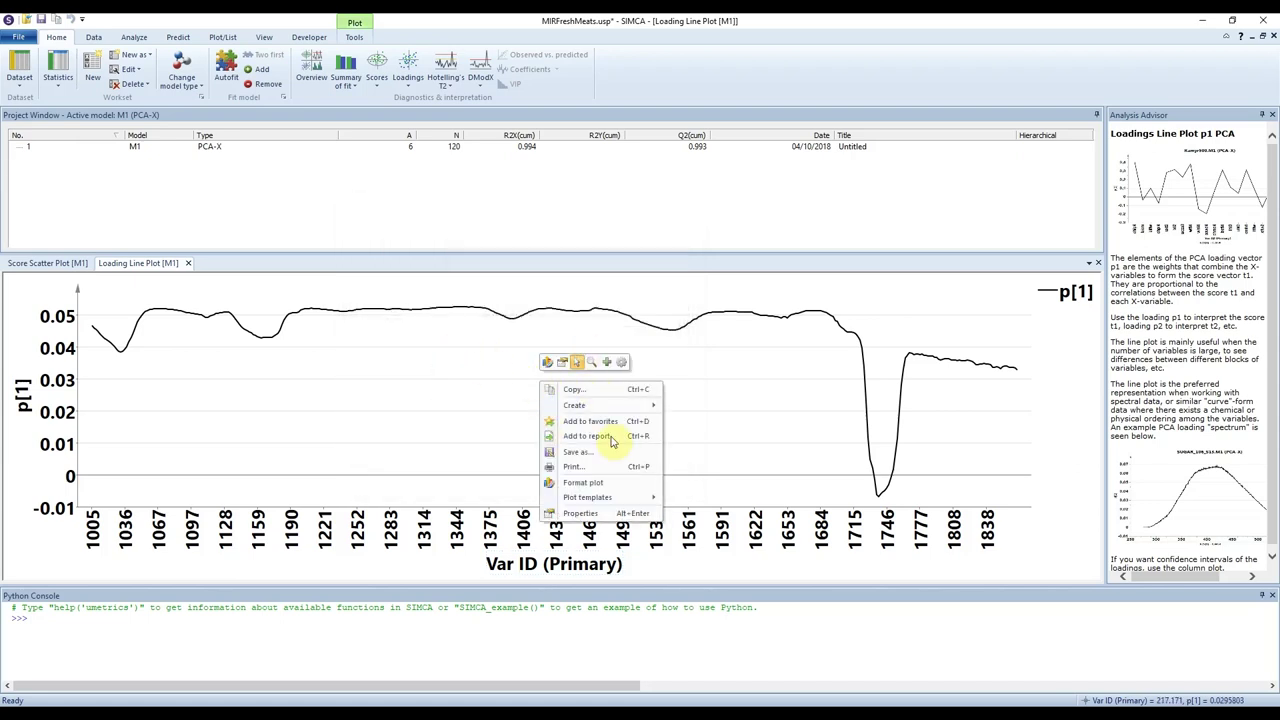
click(615, 485)
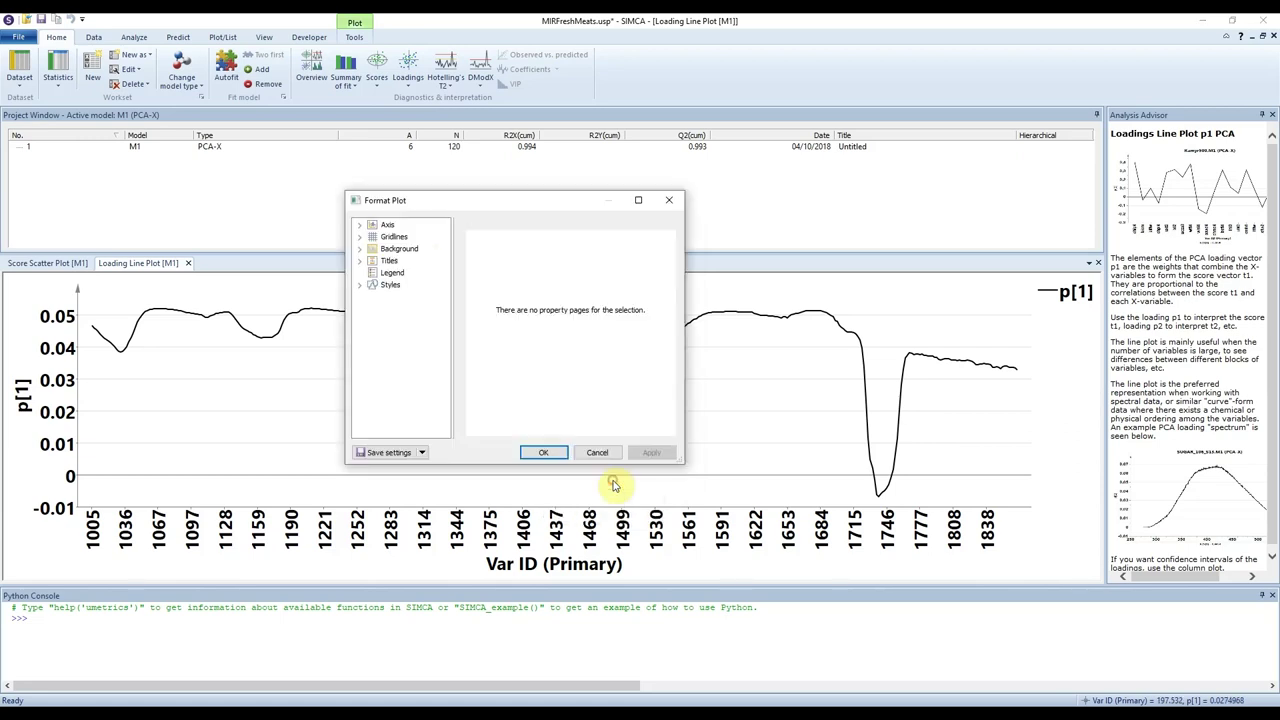
double_click(388, 224)
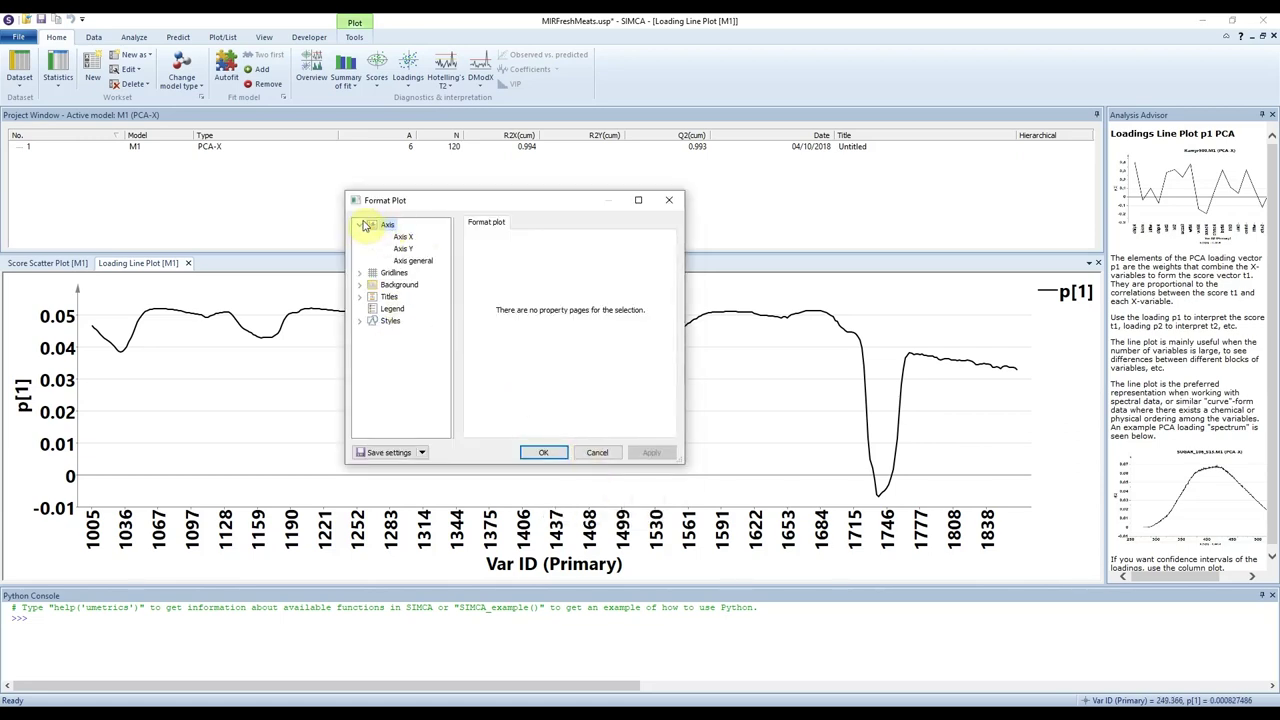
click(361, 225)
click(360, 237)
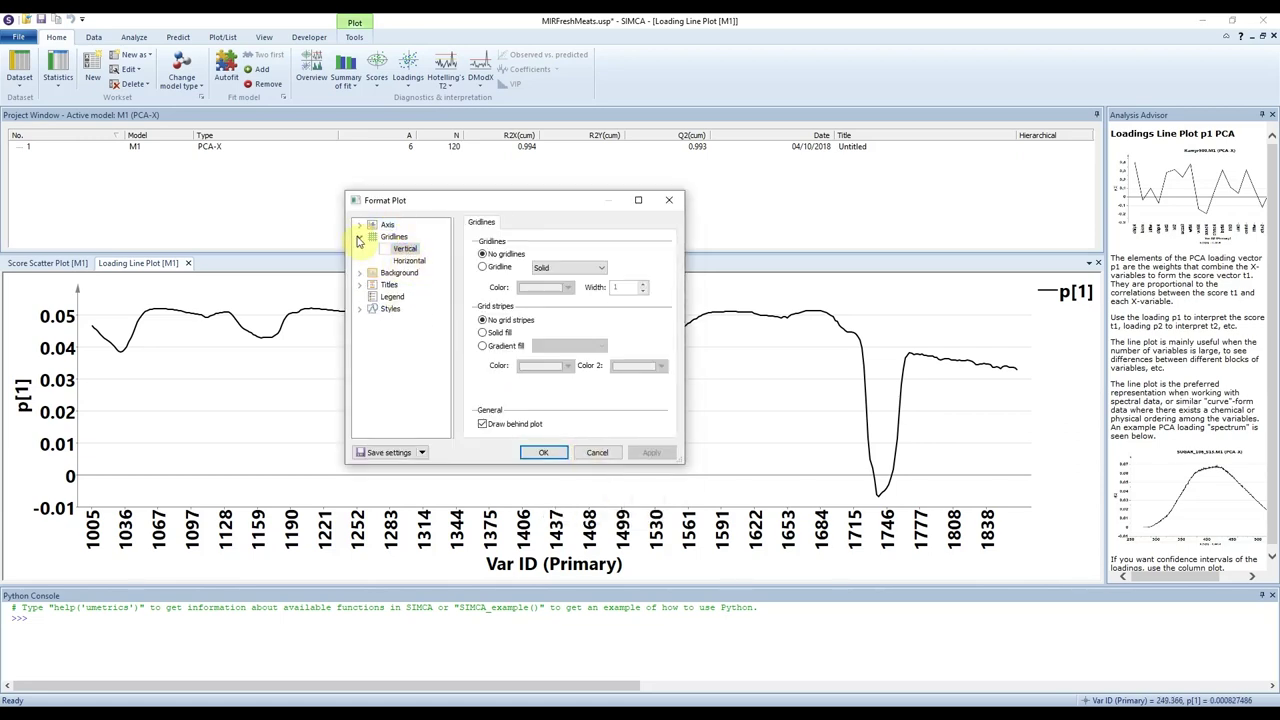
click(360, 237)
click(360, 249)
click(360, 249)
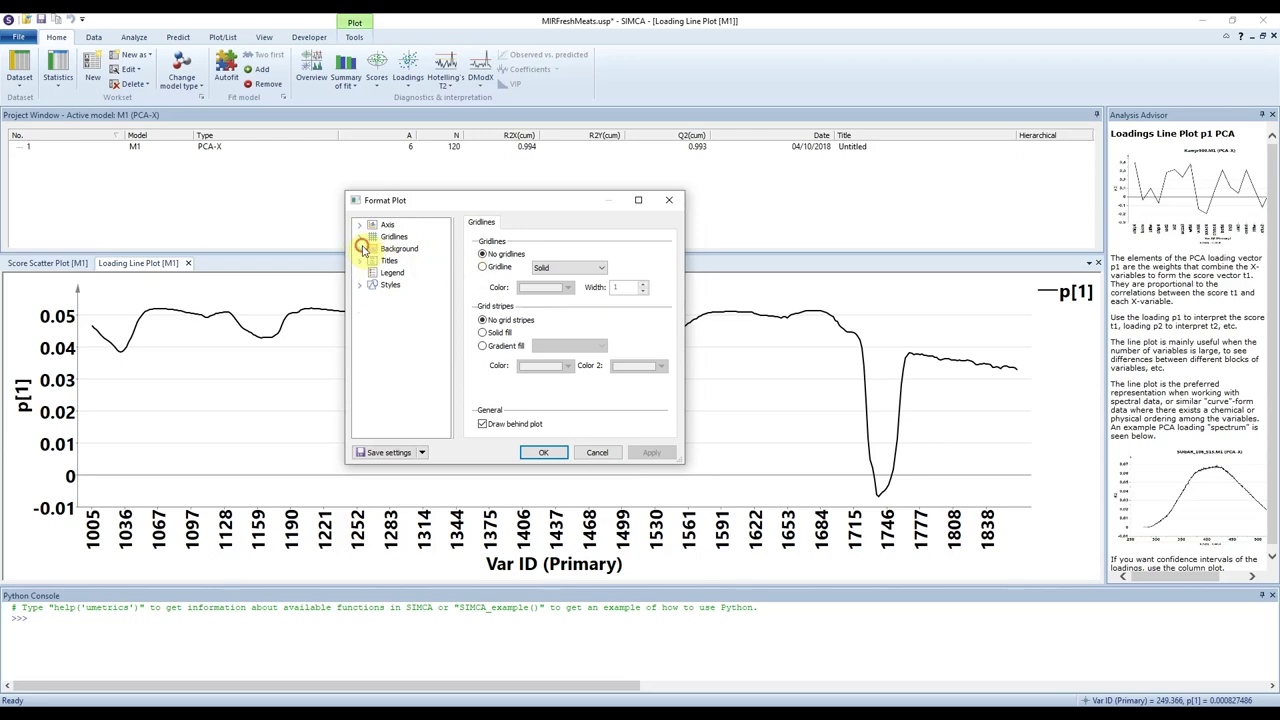
- Examine the plot's title settings for the timestamp, subheader, footer and header
click(360, 261)
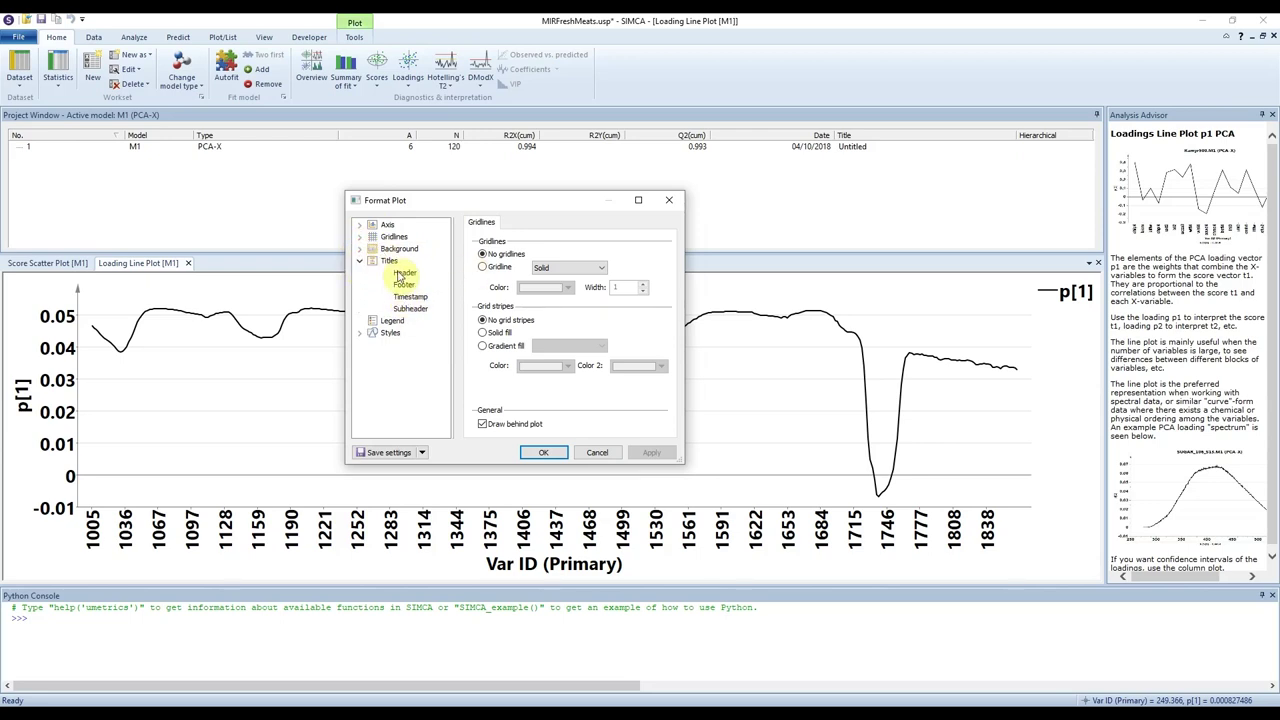
click(410, 298)
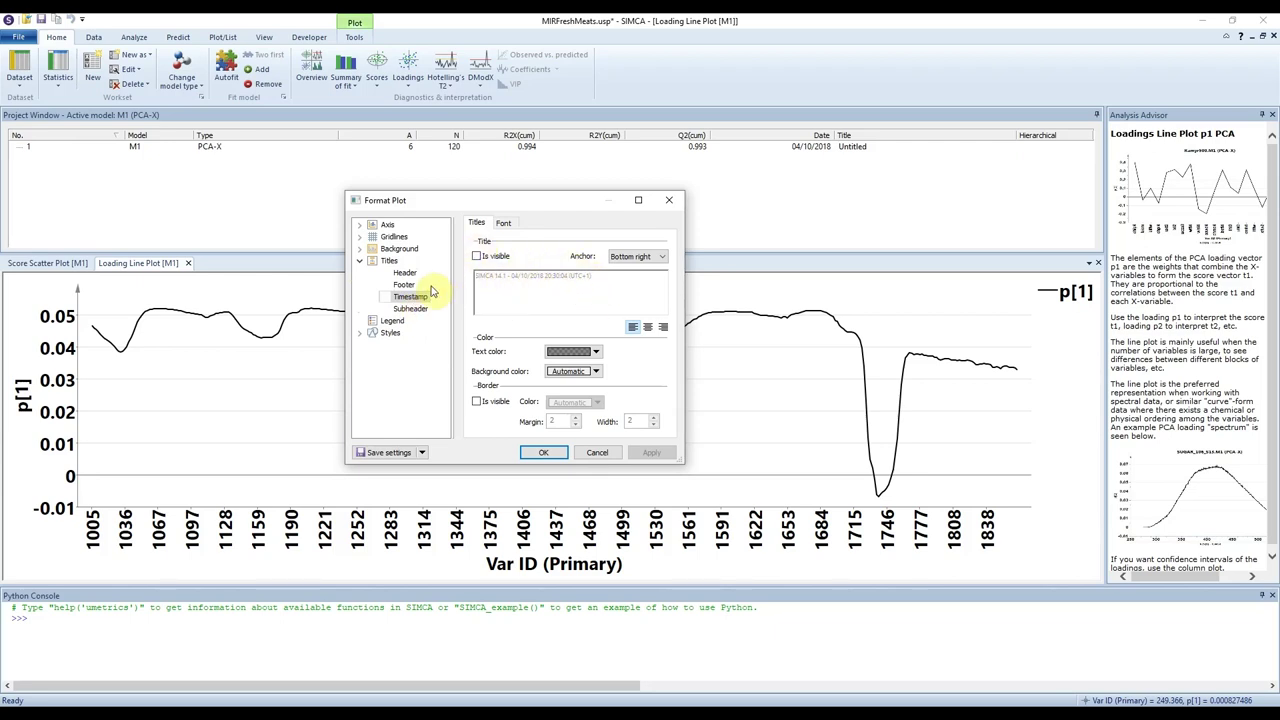
click(410, 309)
click(403, 285)
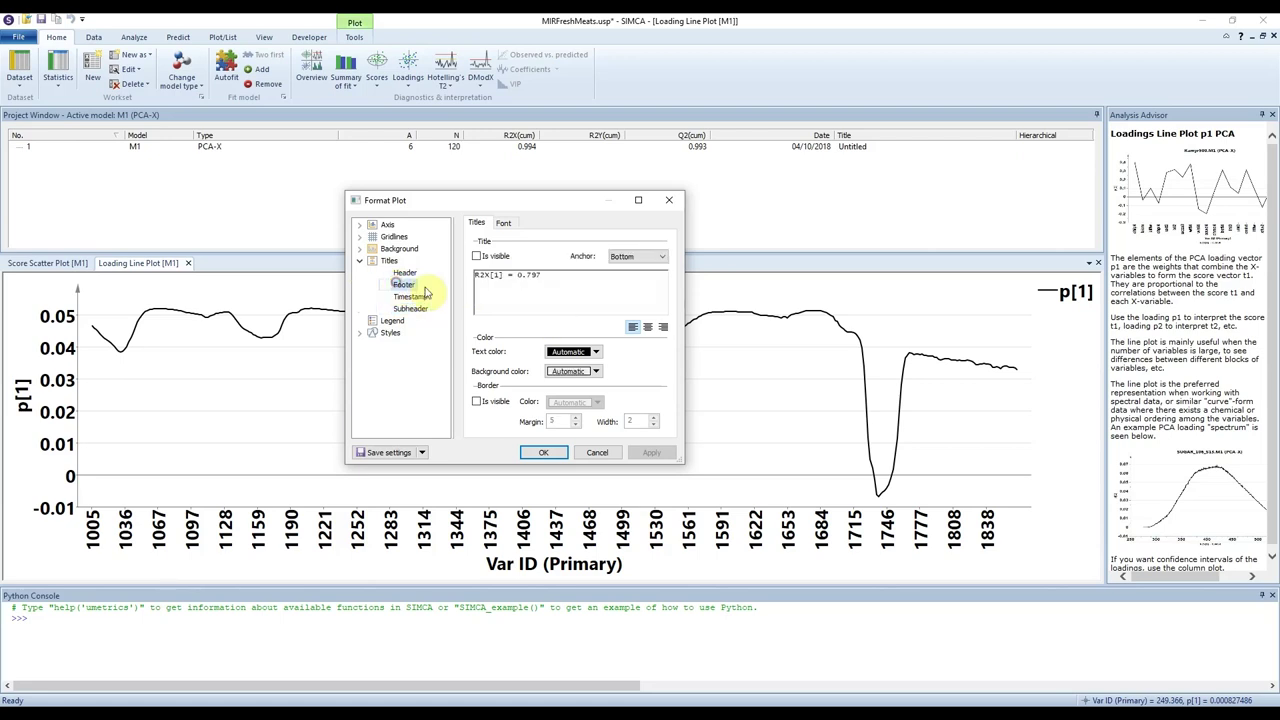
click(405, 273)
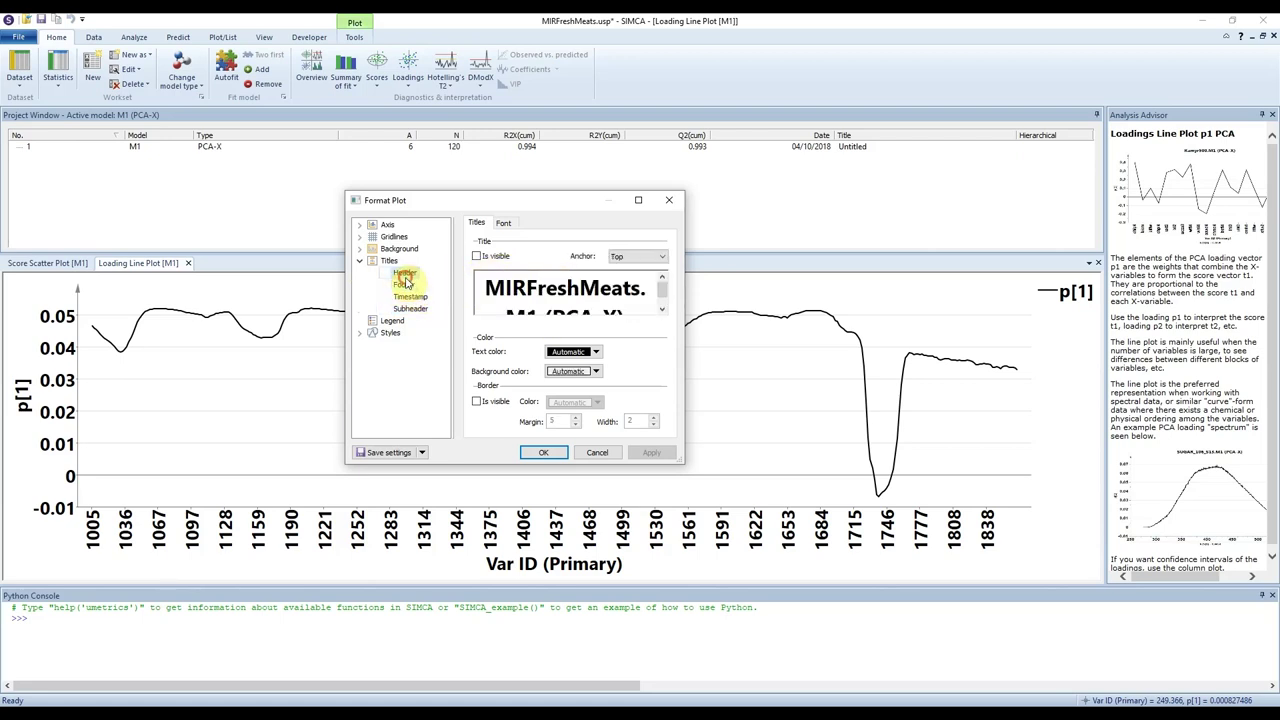
click(660, 313)
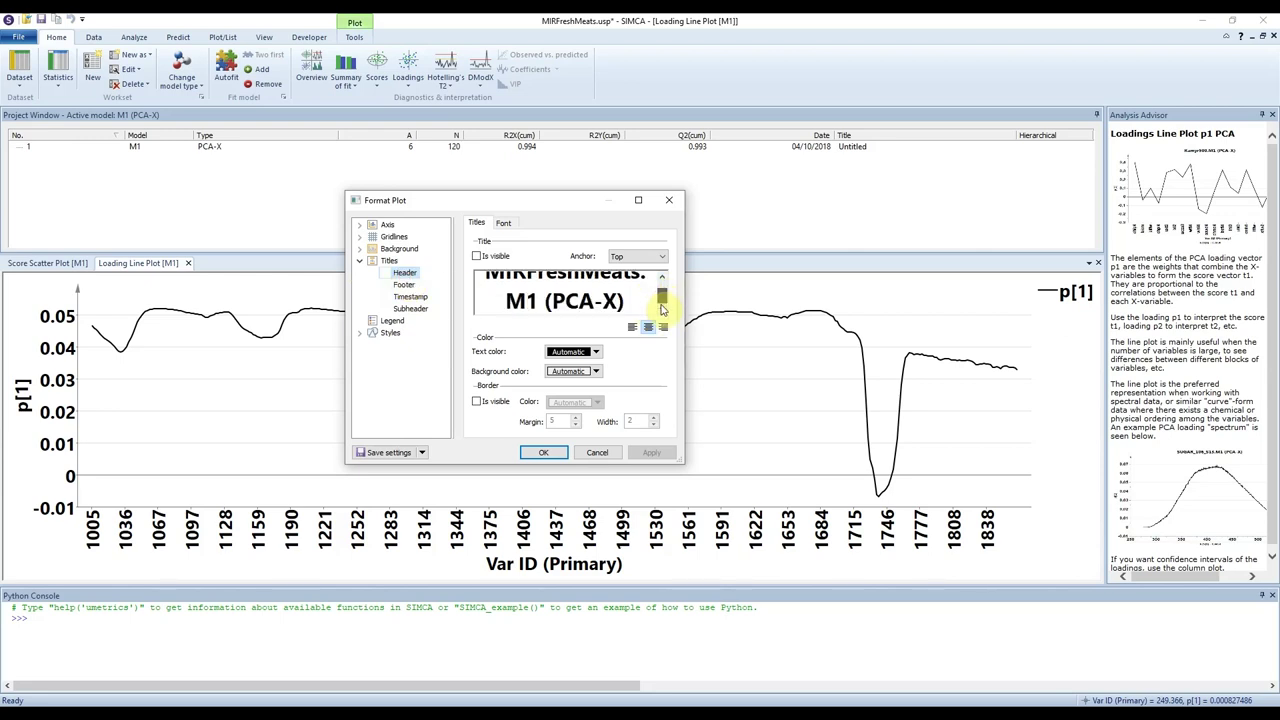
click(662, 278)
click(663, 295)
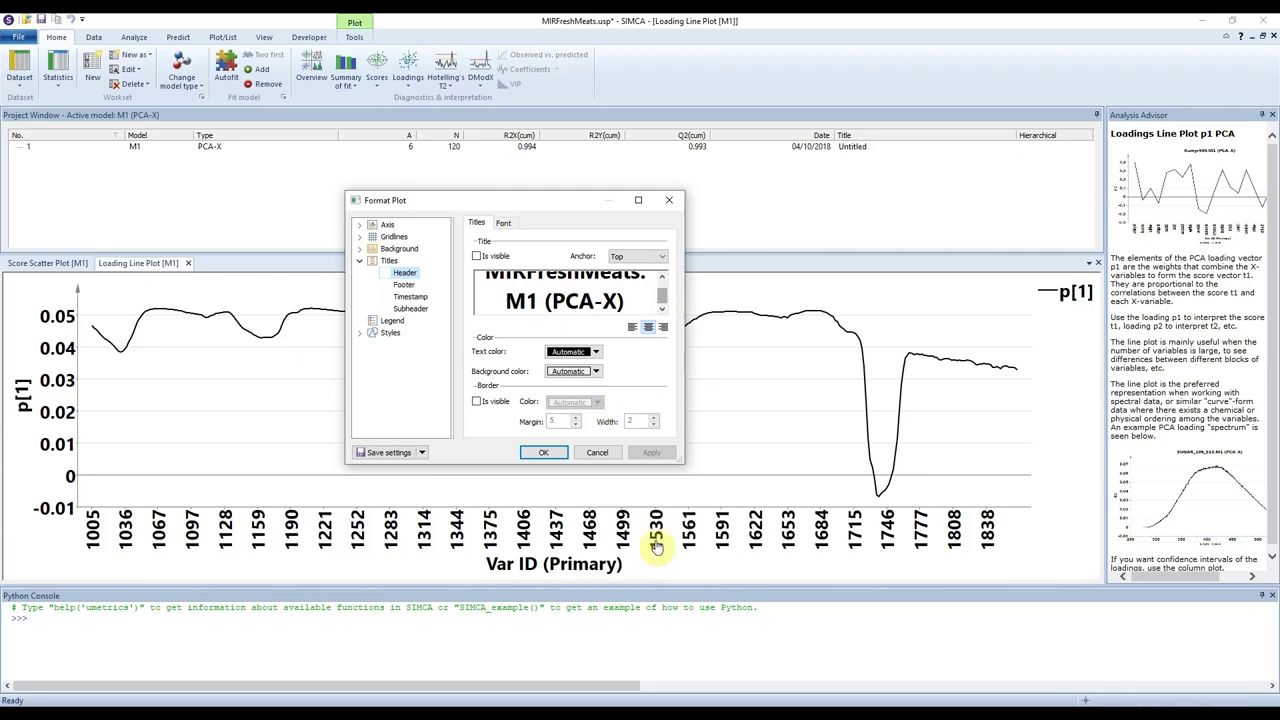
- Hide the legend of the loading line plot
click(392, 321)
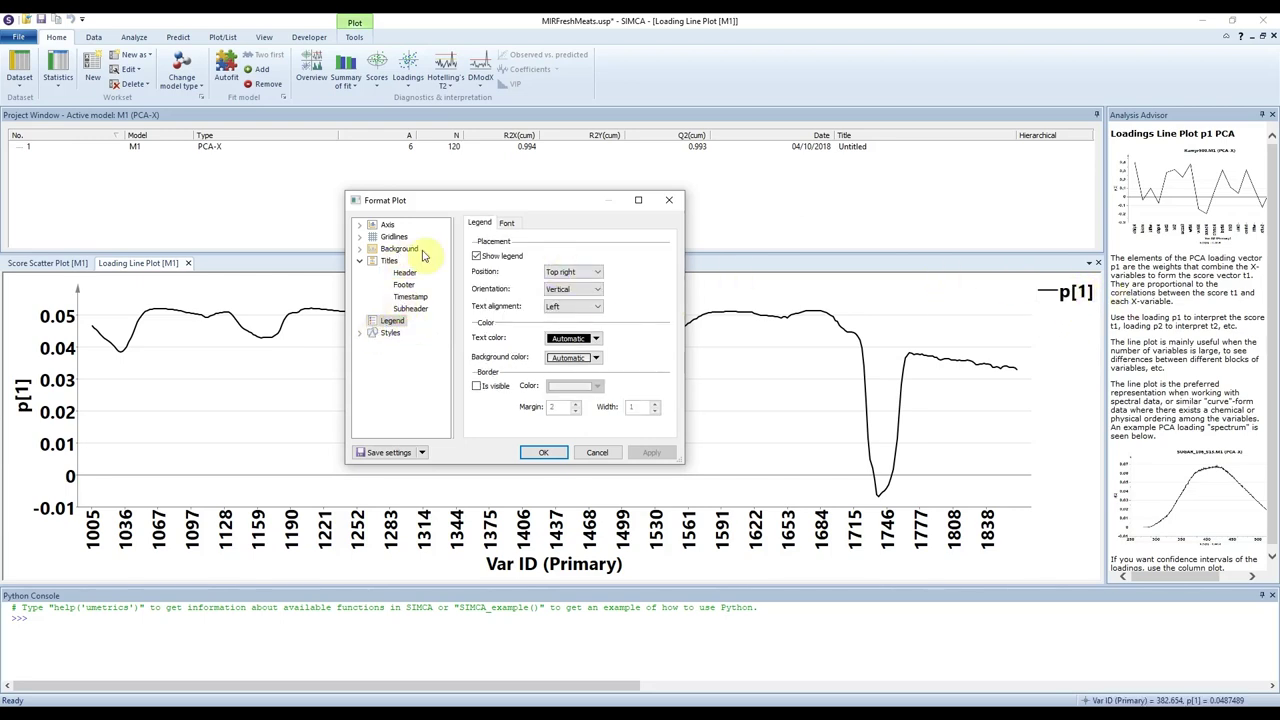
click(476, 256)
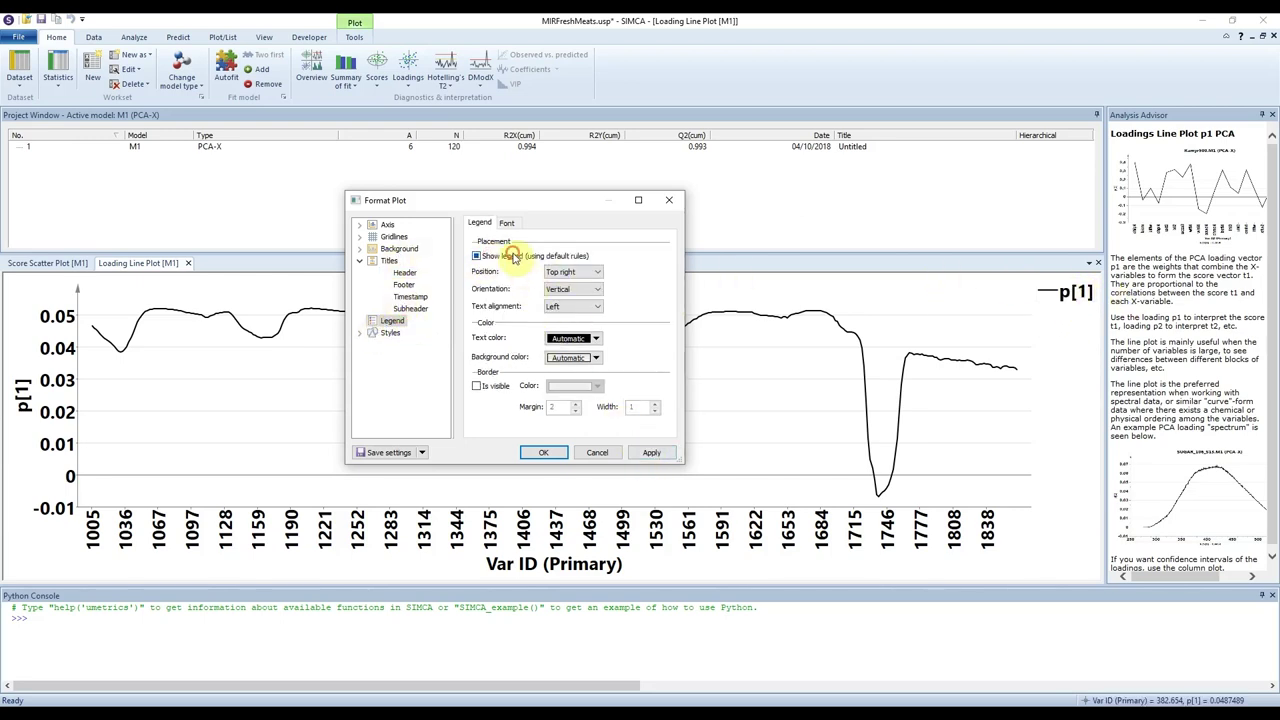
click(508, 256)
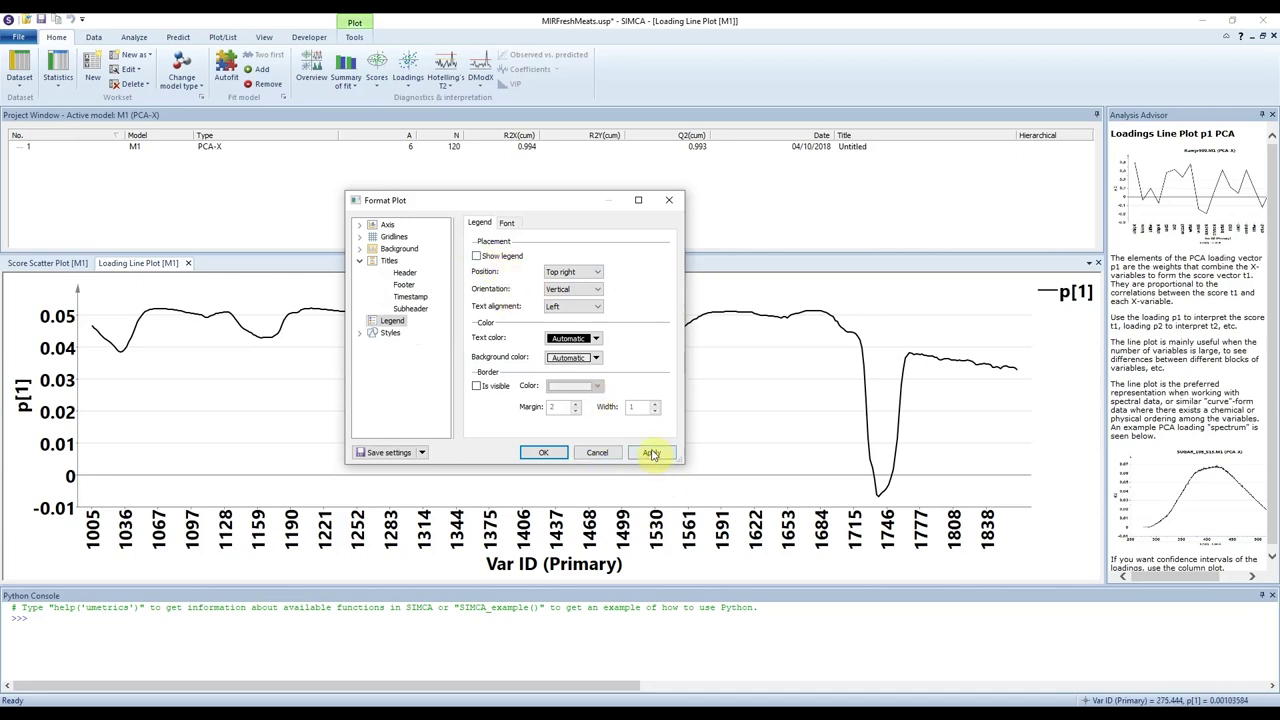
click(651, 453)
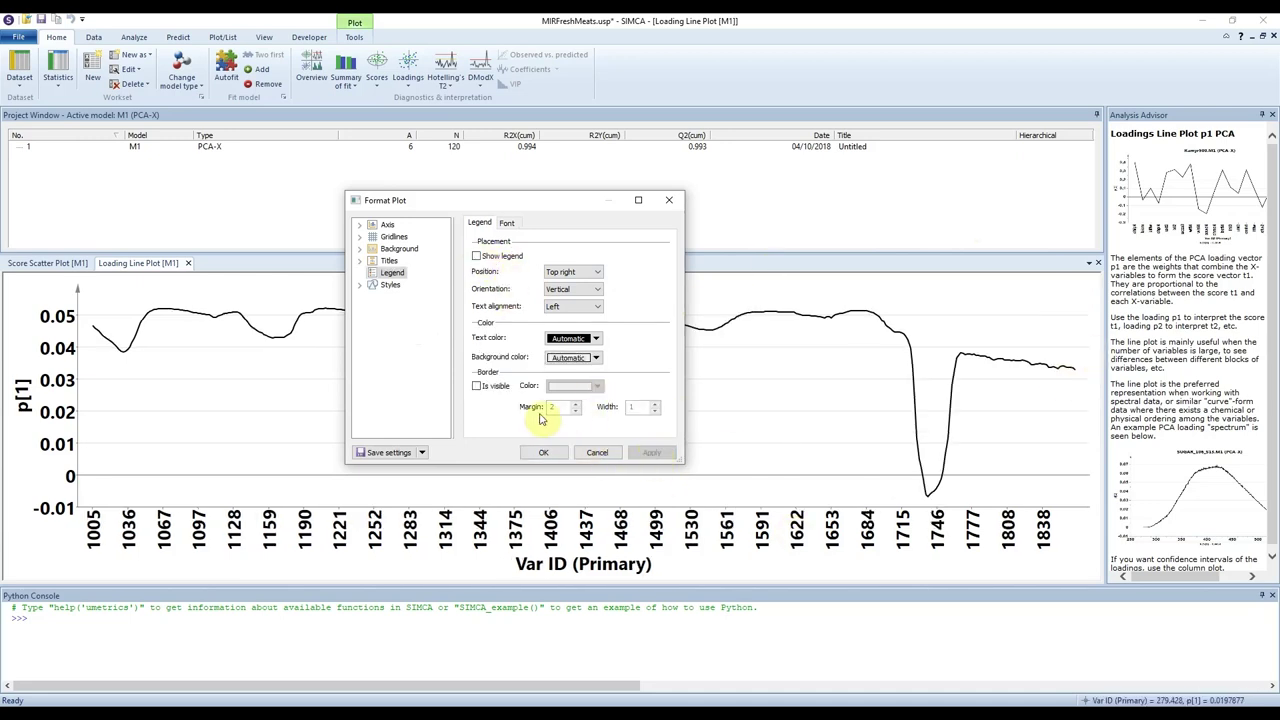
- Apply a dashed pattern to the loading line
click(389, 285)
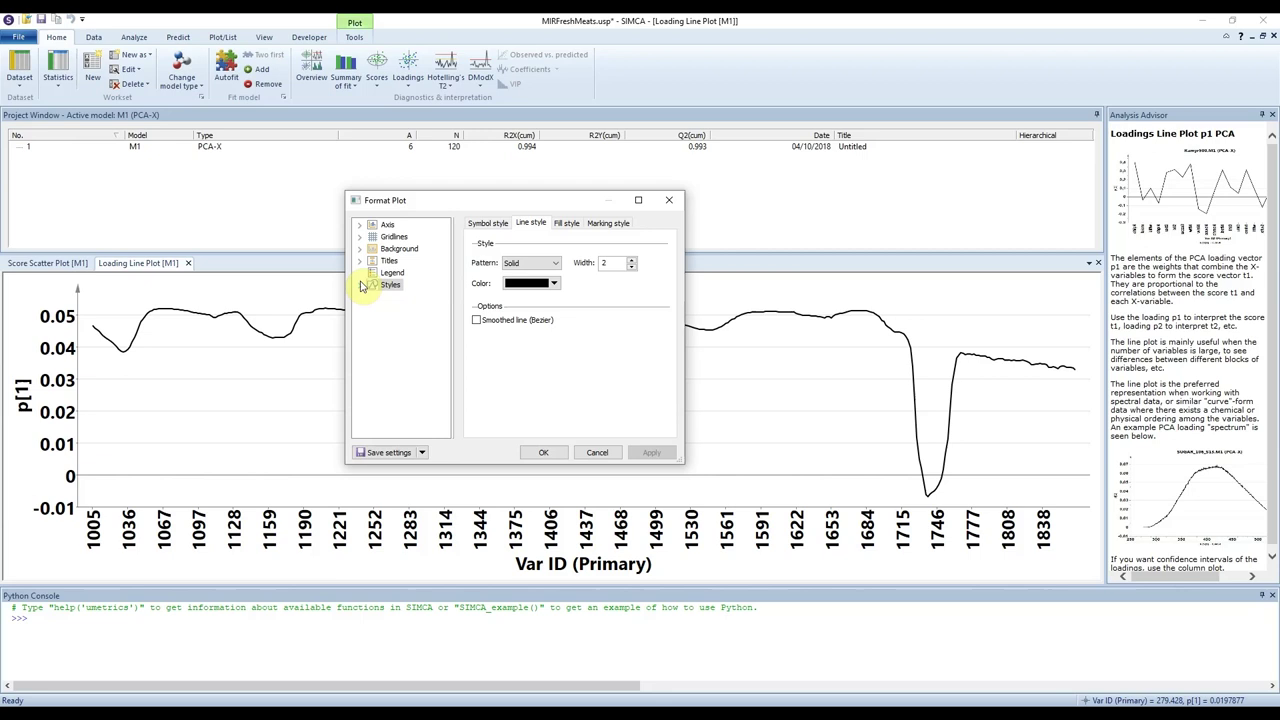
click(537, 265)
click(524, 281)
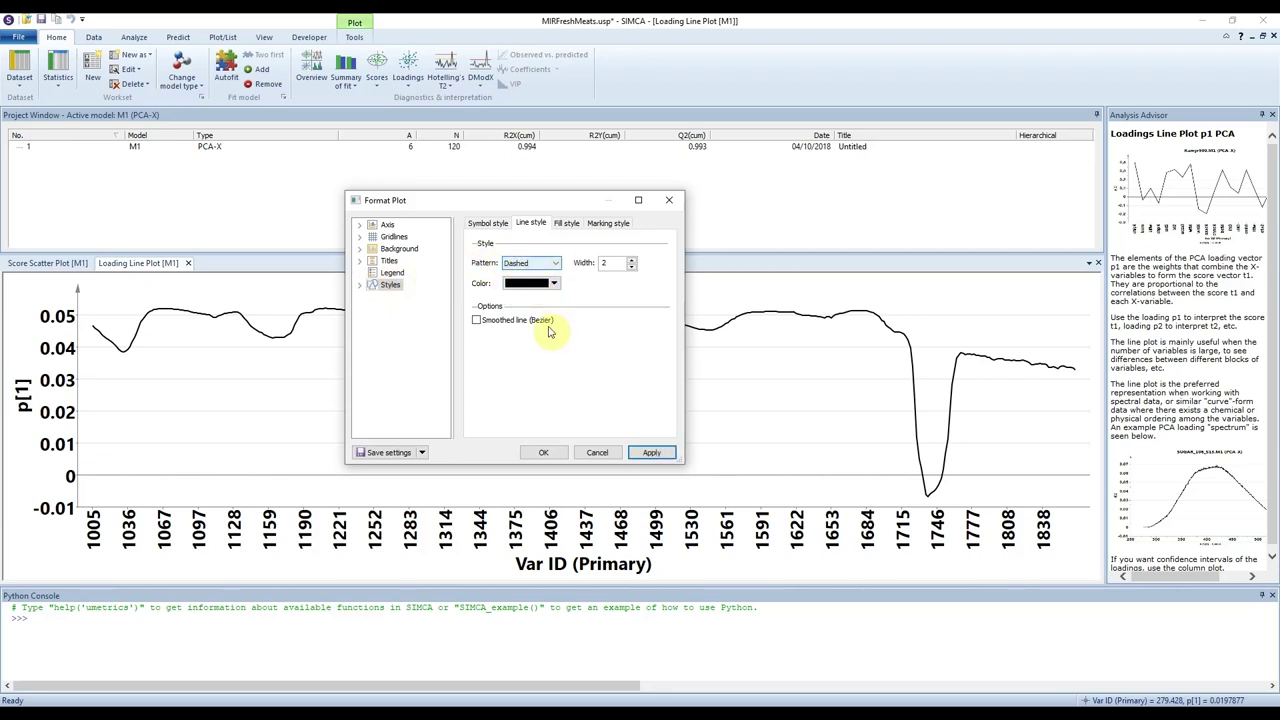
click(651, 456)
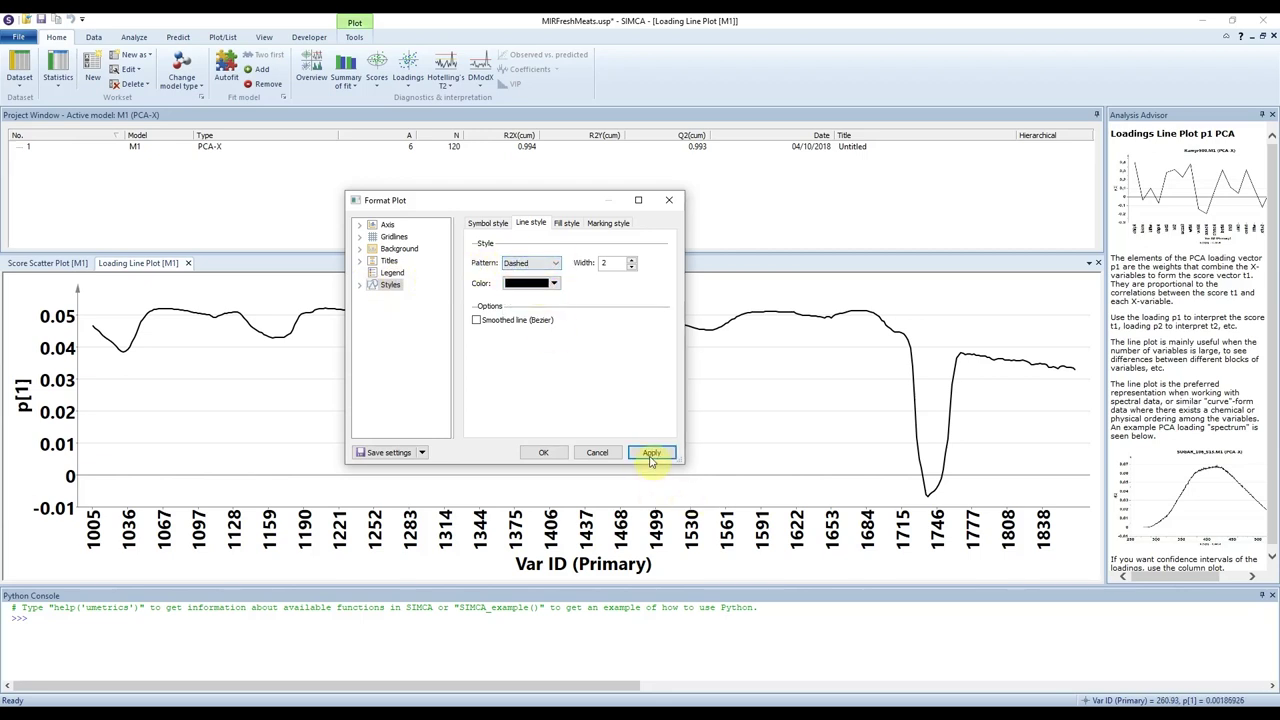
- Set the loading line to a solid pattern in dark blue, check the symbol style, and accept the plot formatting
click(530, 263)
click(527, 276)
click(545, 288)
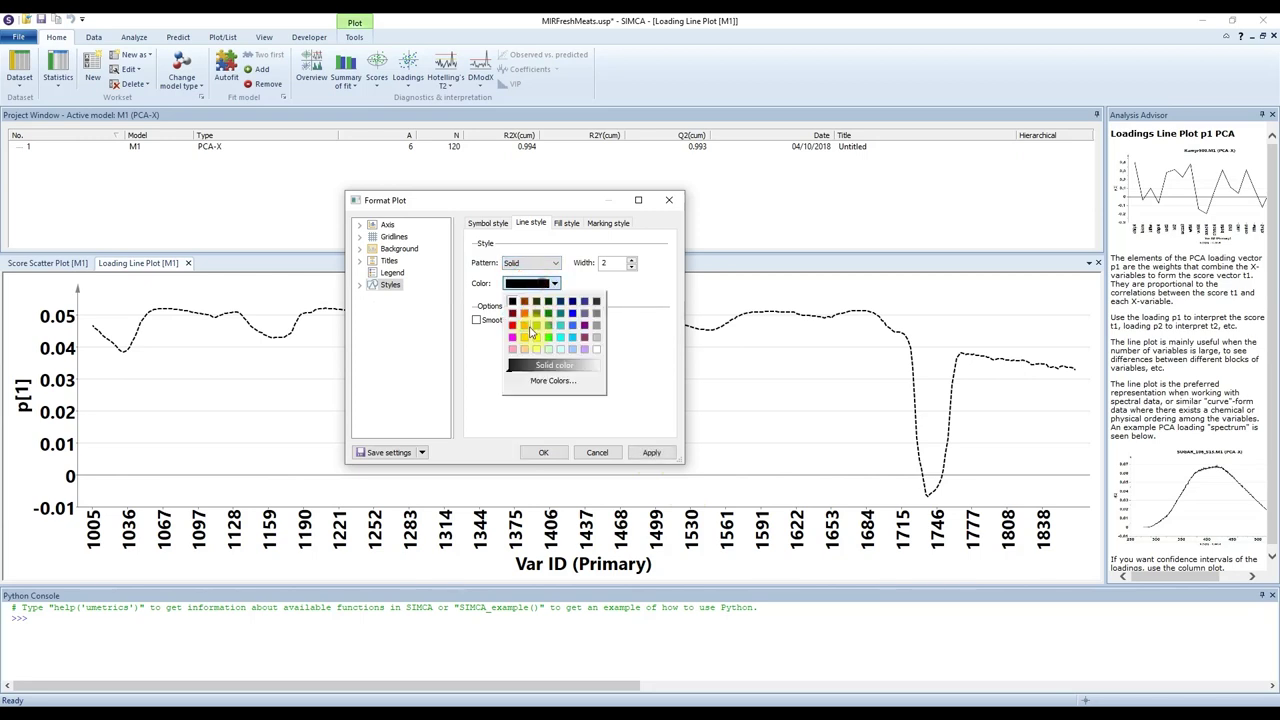
click(568, 301)
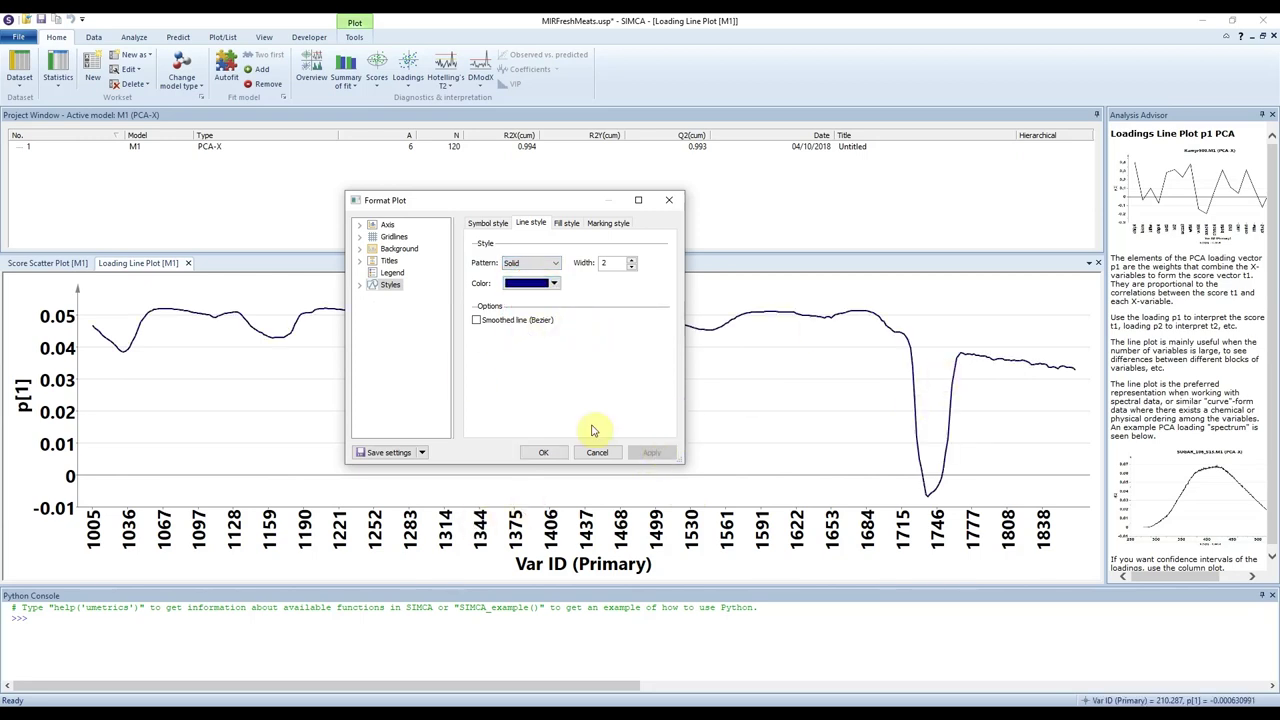
click(483, 228)
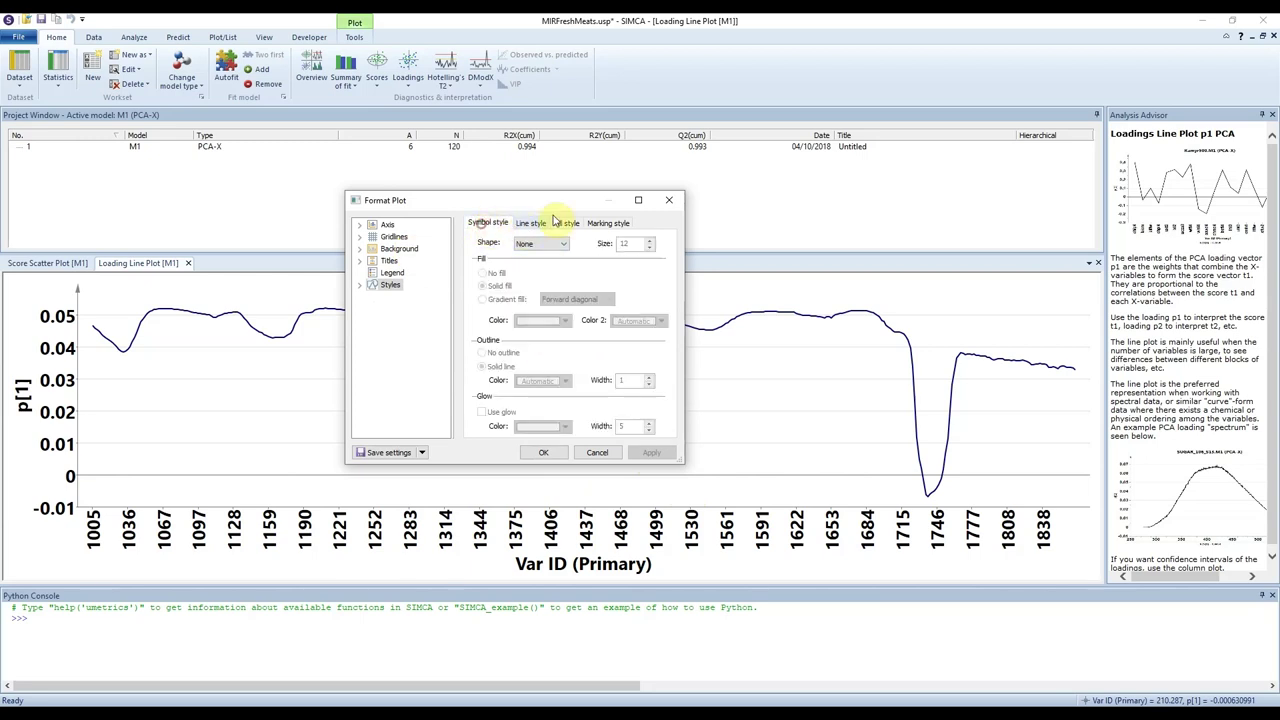
click(543, 452)
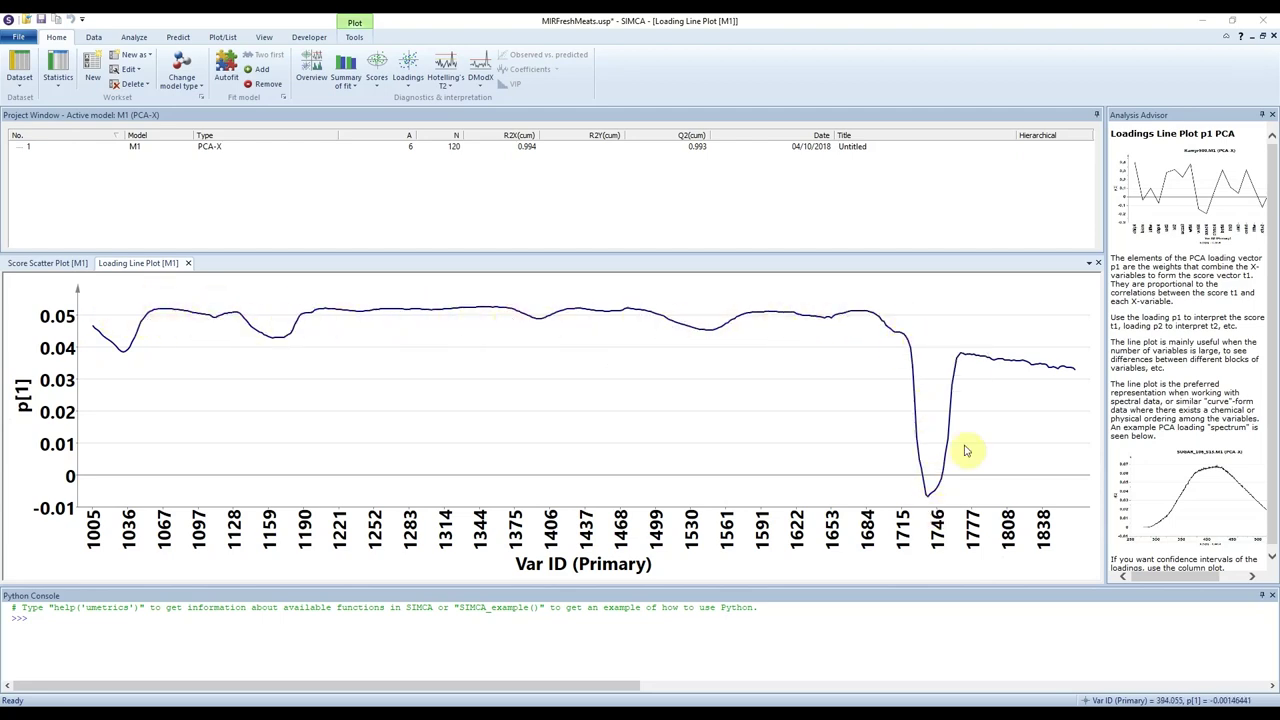
- View the MIRFreshMeats dataset table and close it again
mouse_move(928, 497)
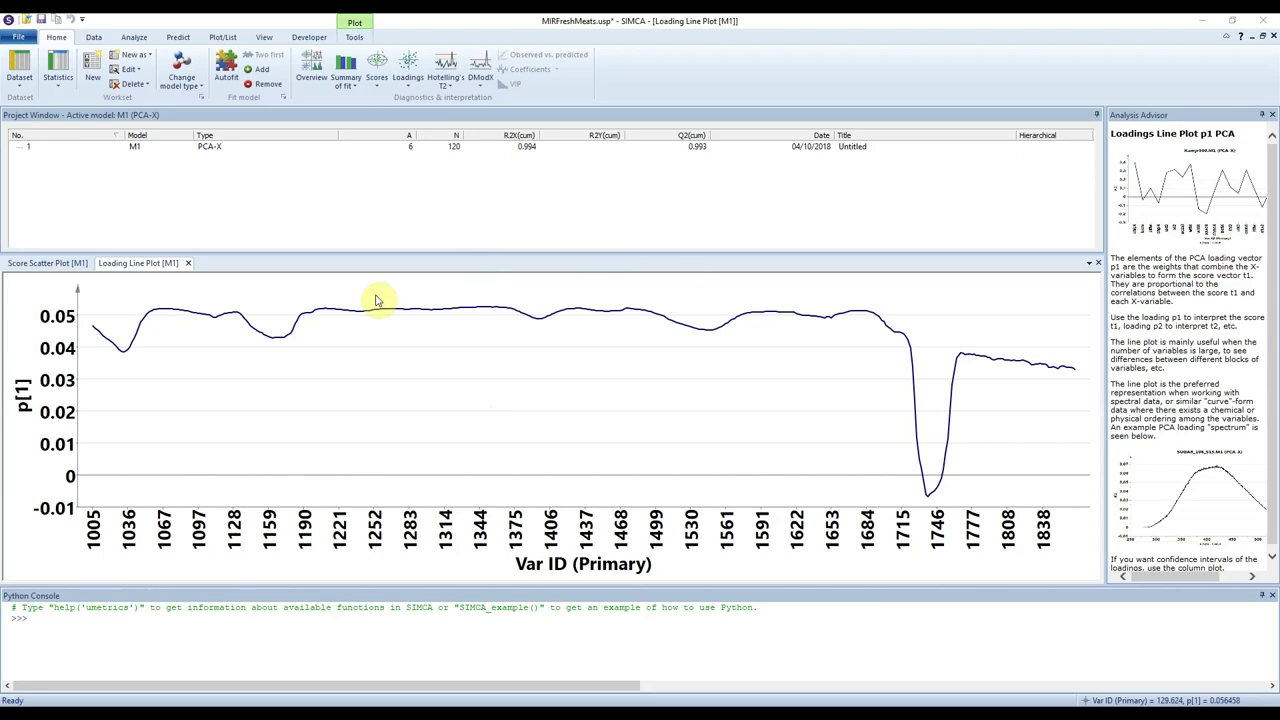
click(20, 63)
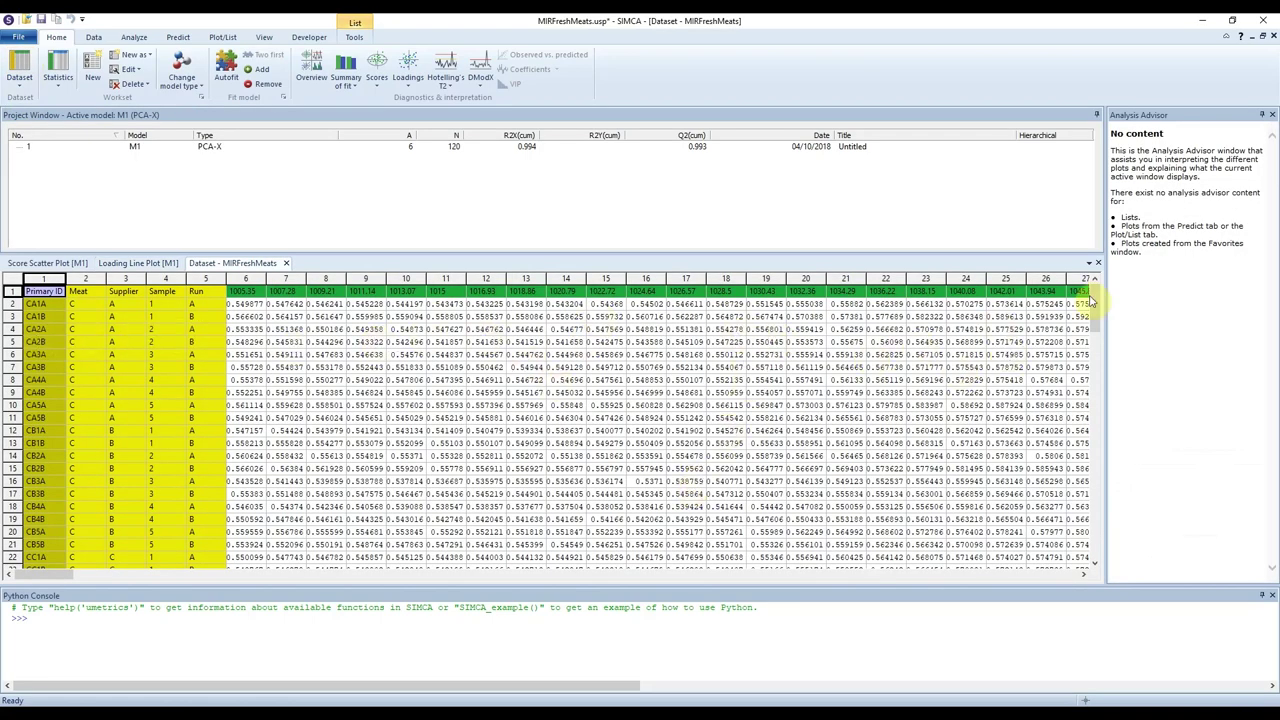
click(1096, 263)
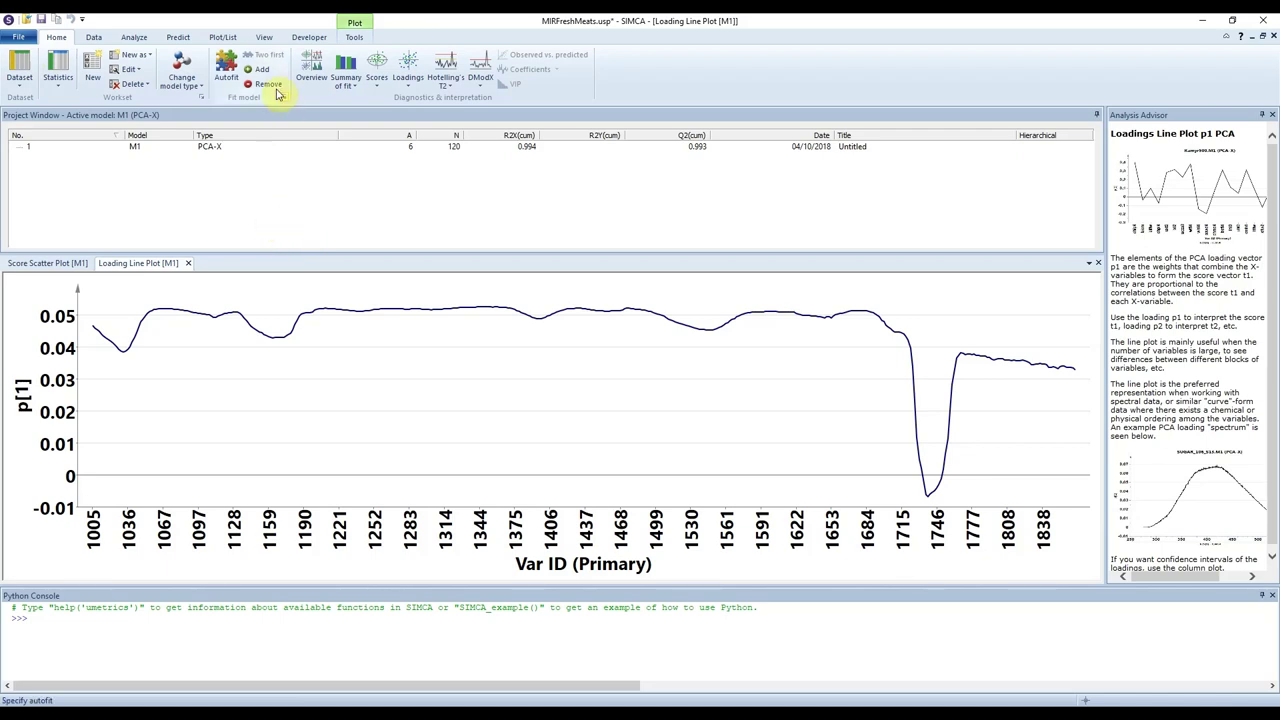
- Plot the observation spectra of the MIRFreshMeats dataset
click(95, 38)
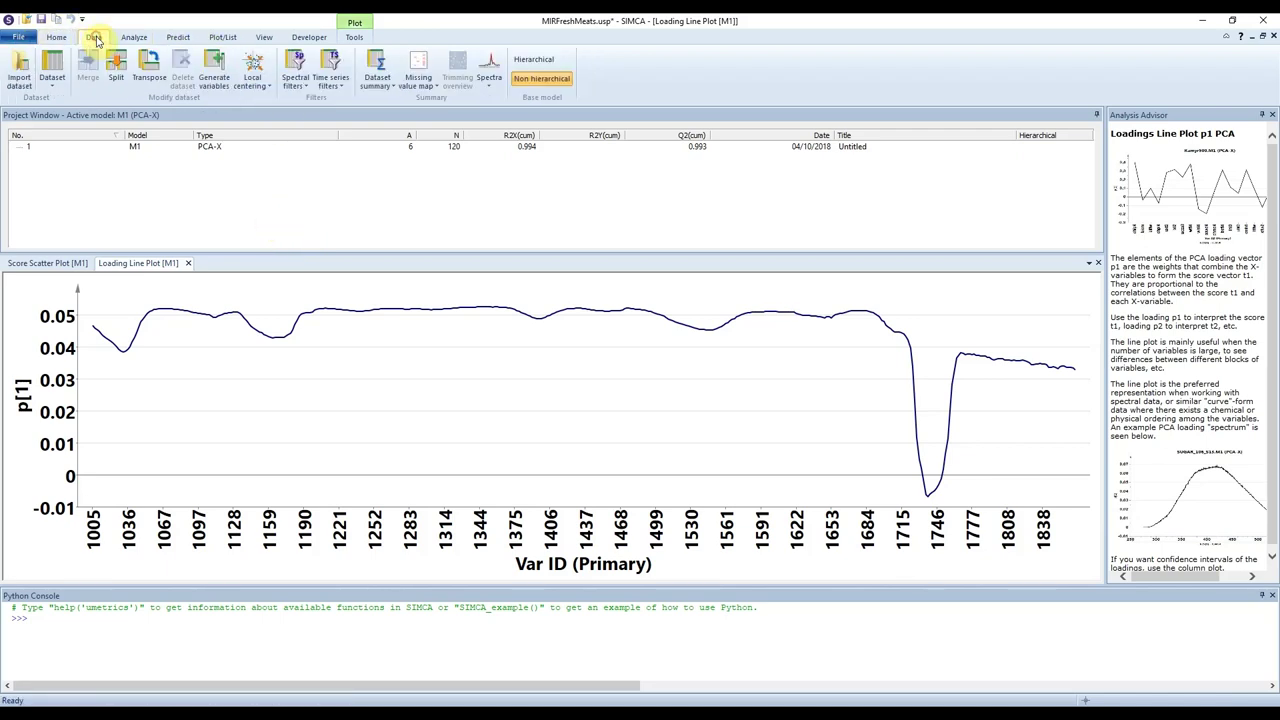
click(489, 80)
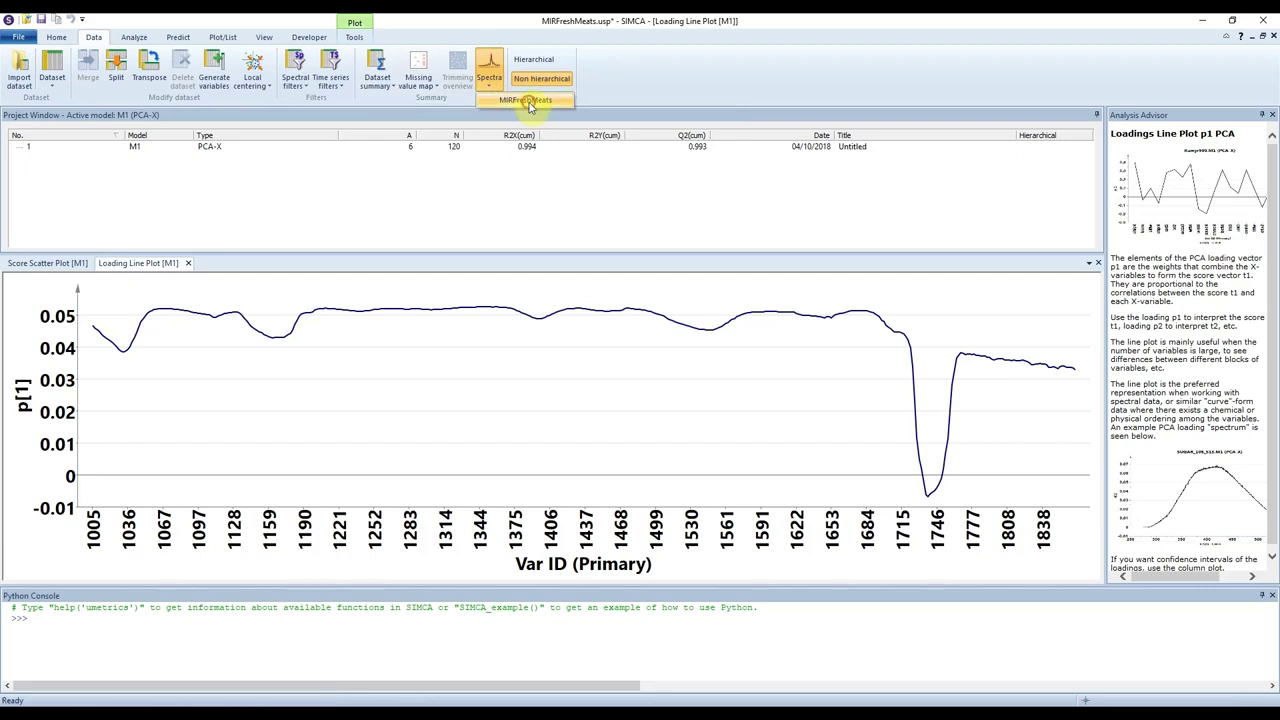
click(526, 101)
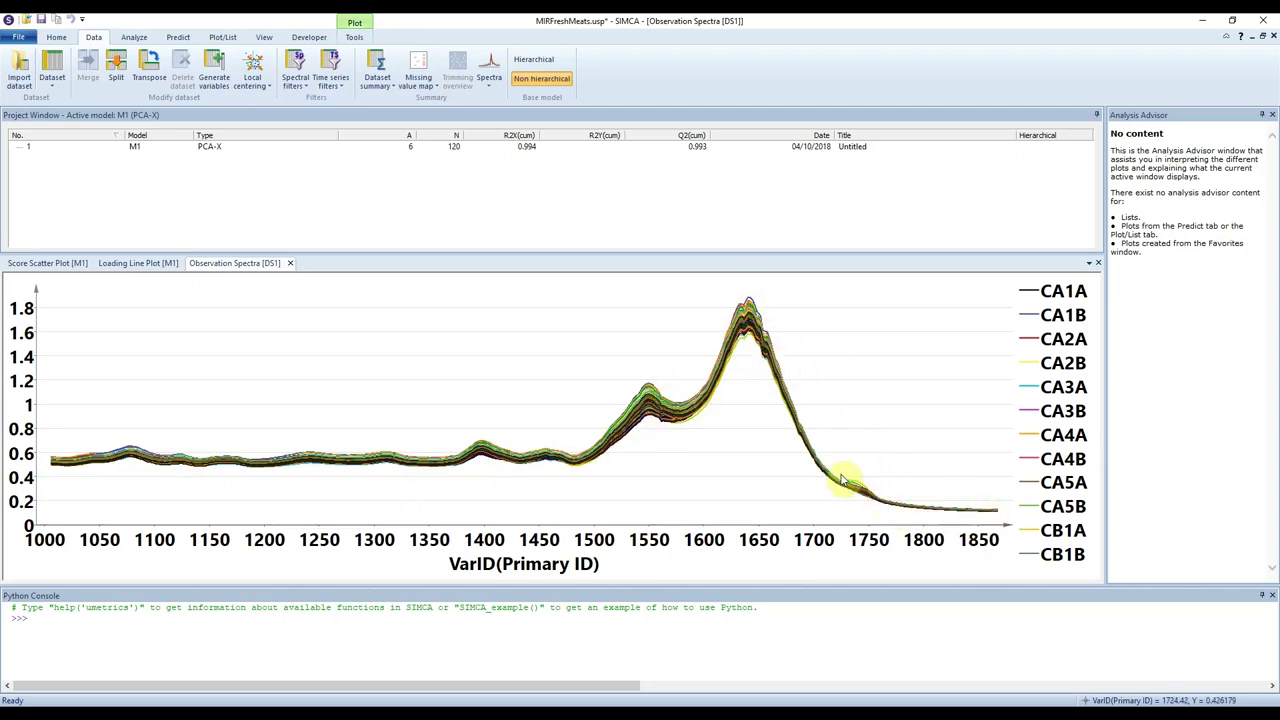
- Compare the observation spectra with the score scatter plot and the first-component loading line plot, examining the loading dip near 1159
mouse_move(820, 478)
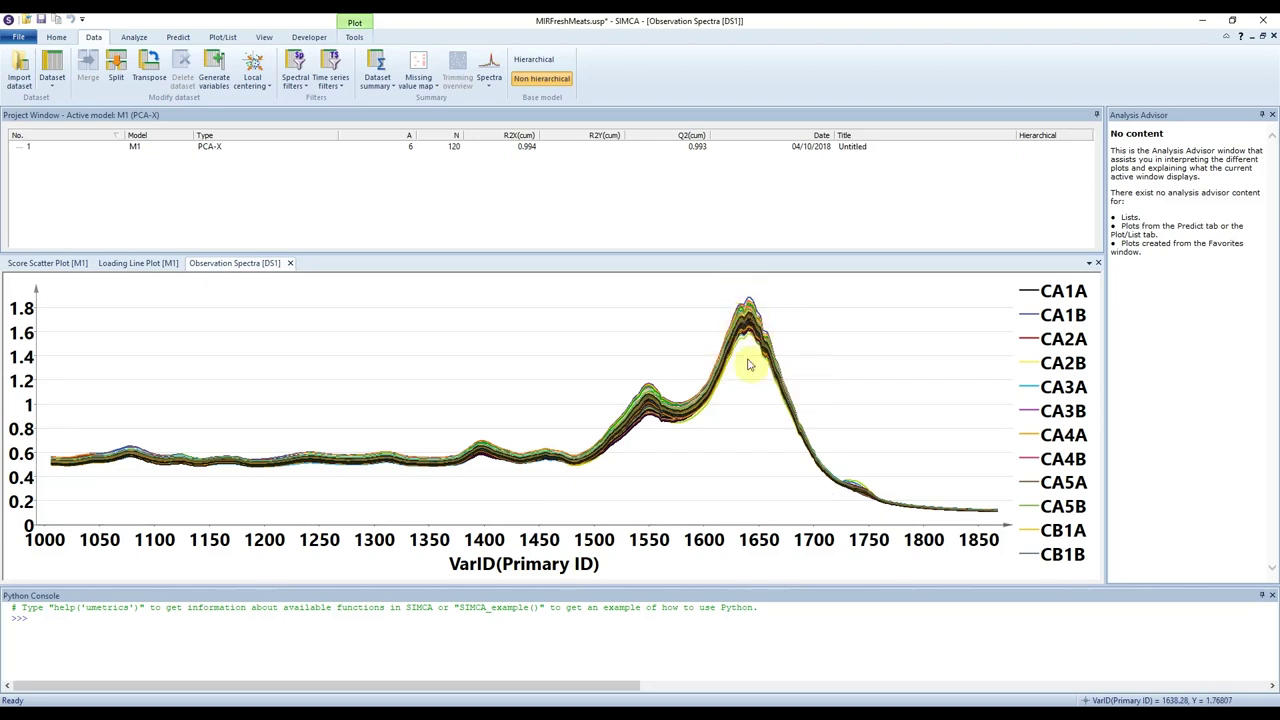
click(37, 266)
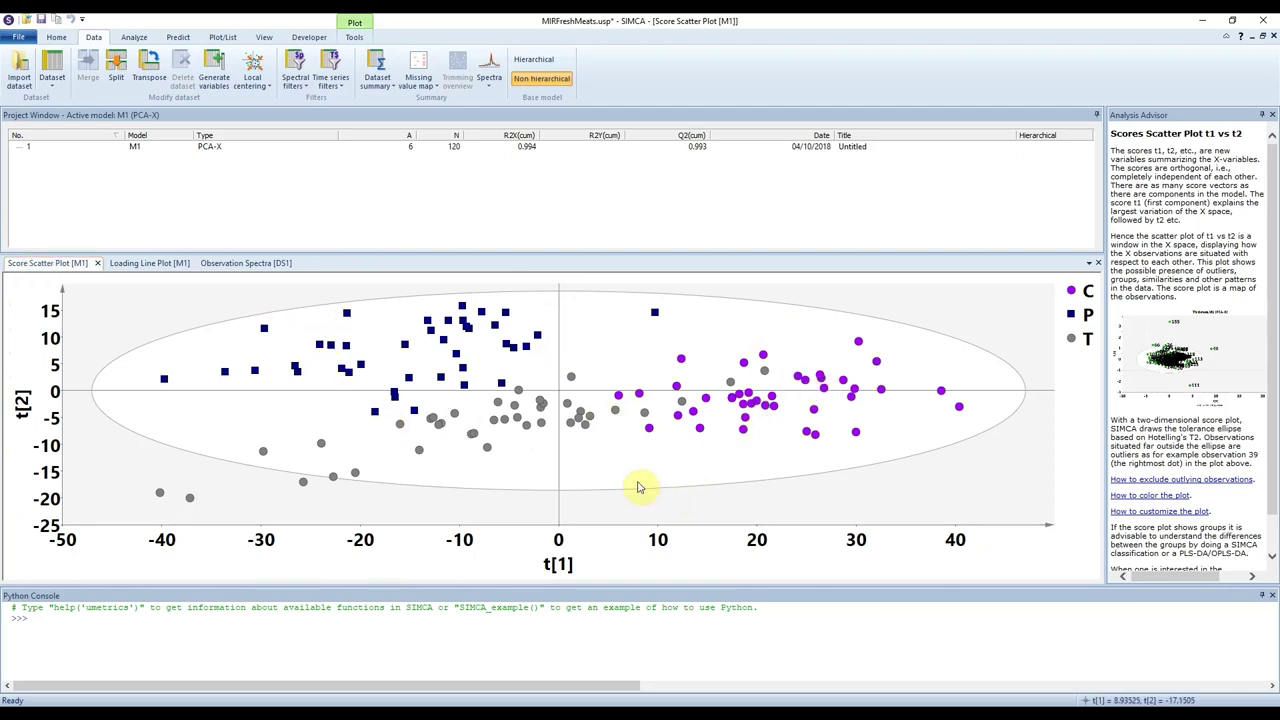
click(130, 266)
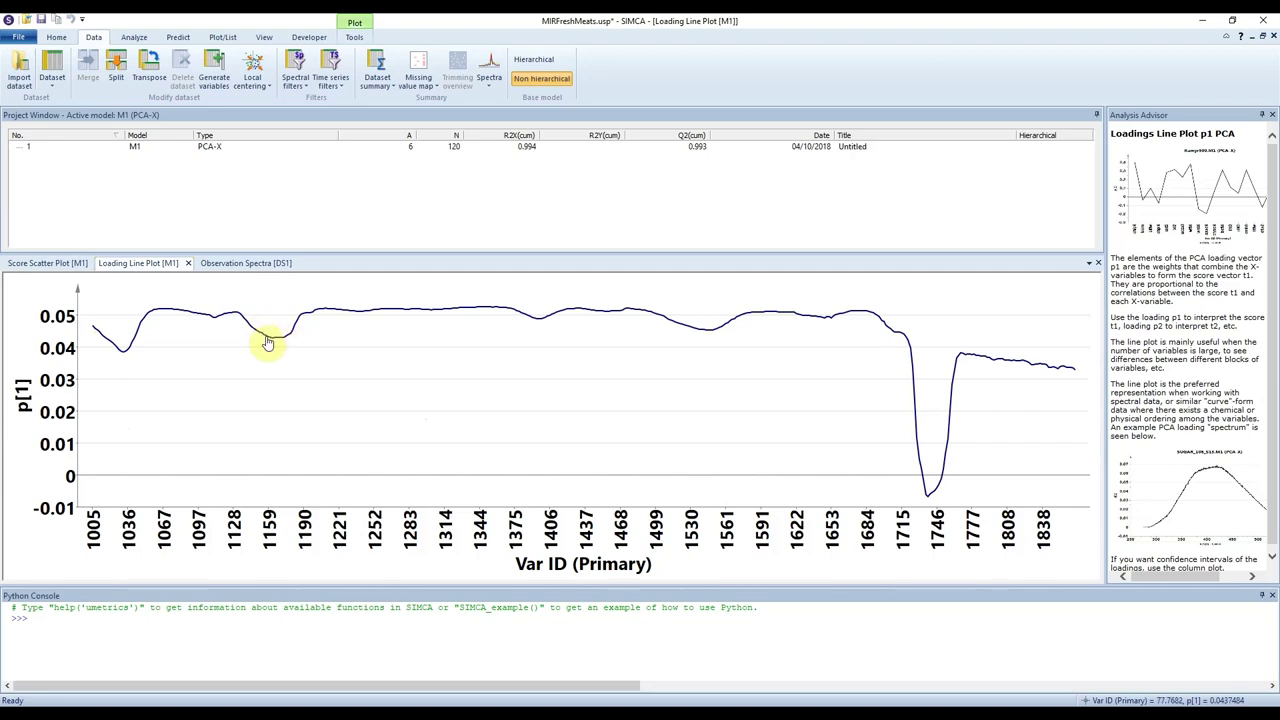
mouse_move(271, 343)
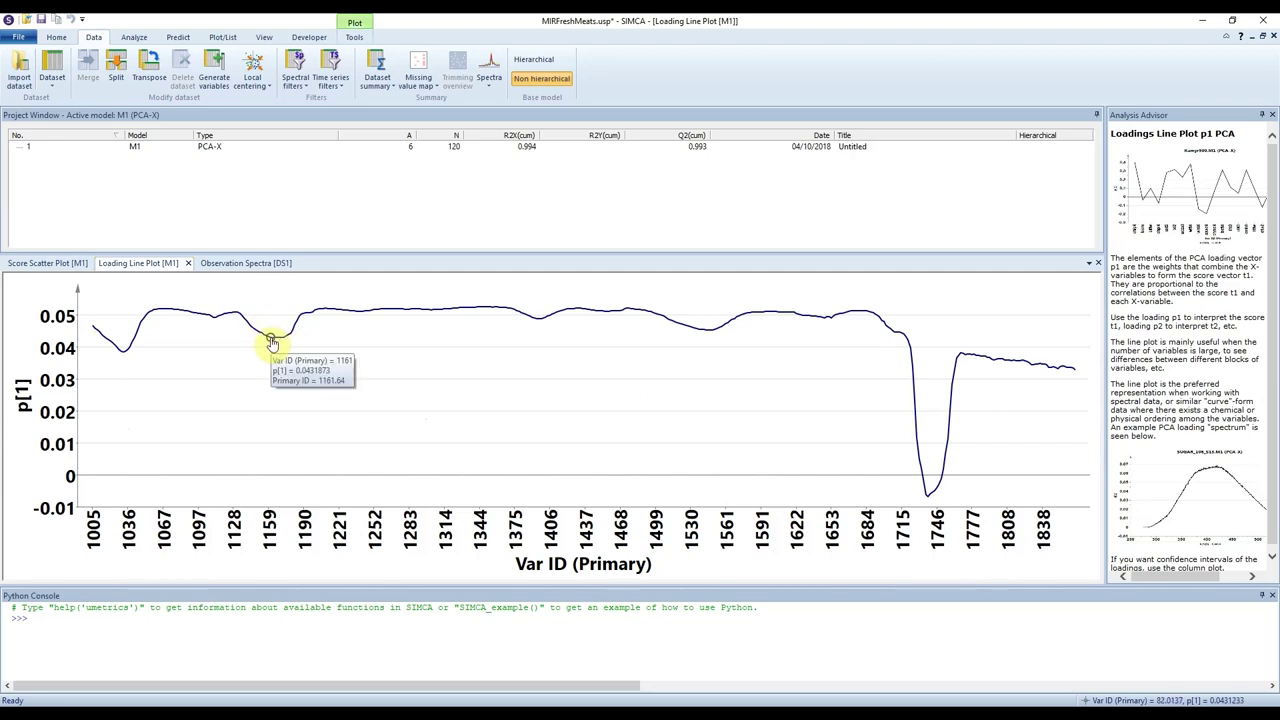
click(221, 264)
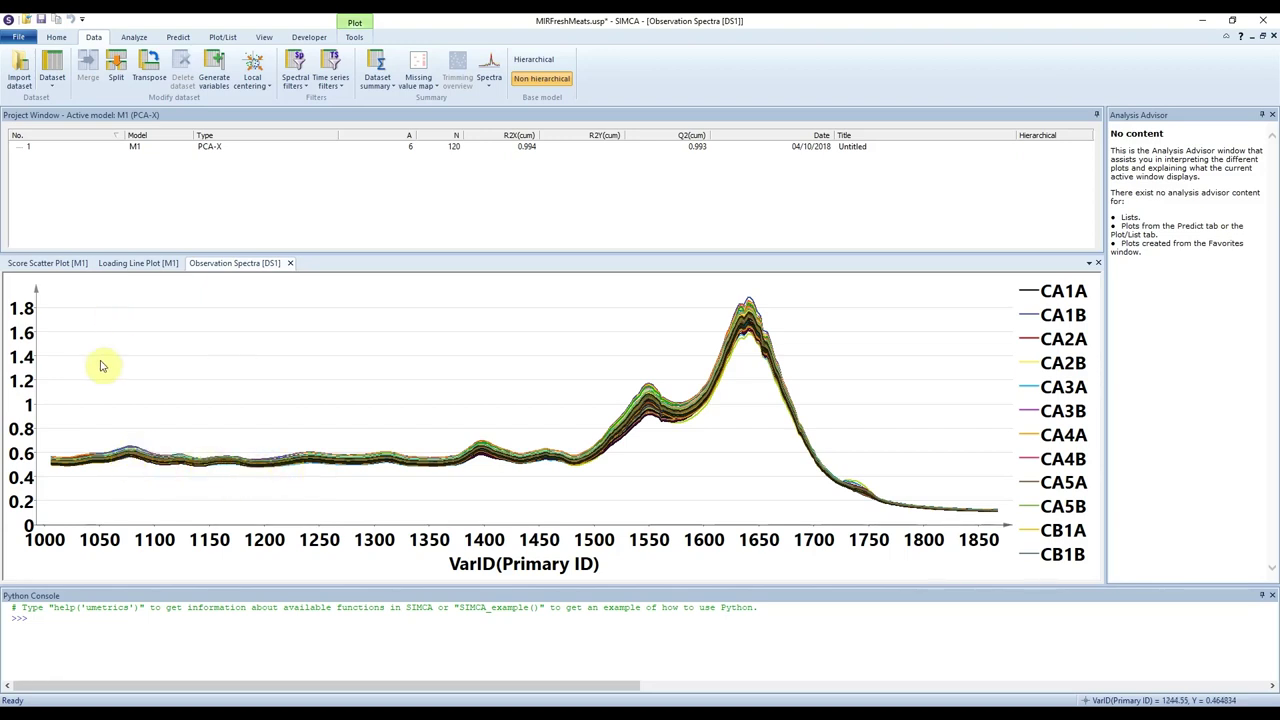
click(128, 263)
click(45, 263)
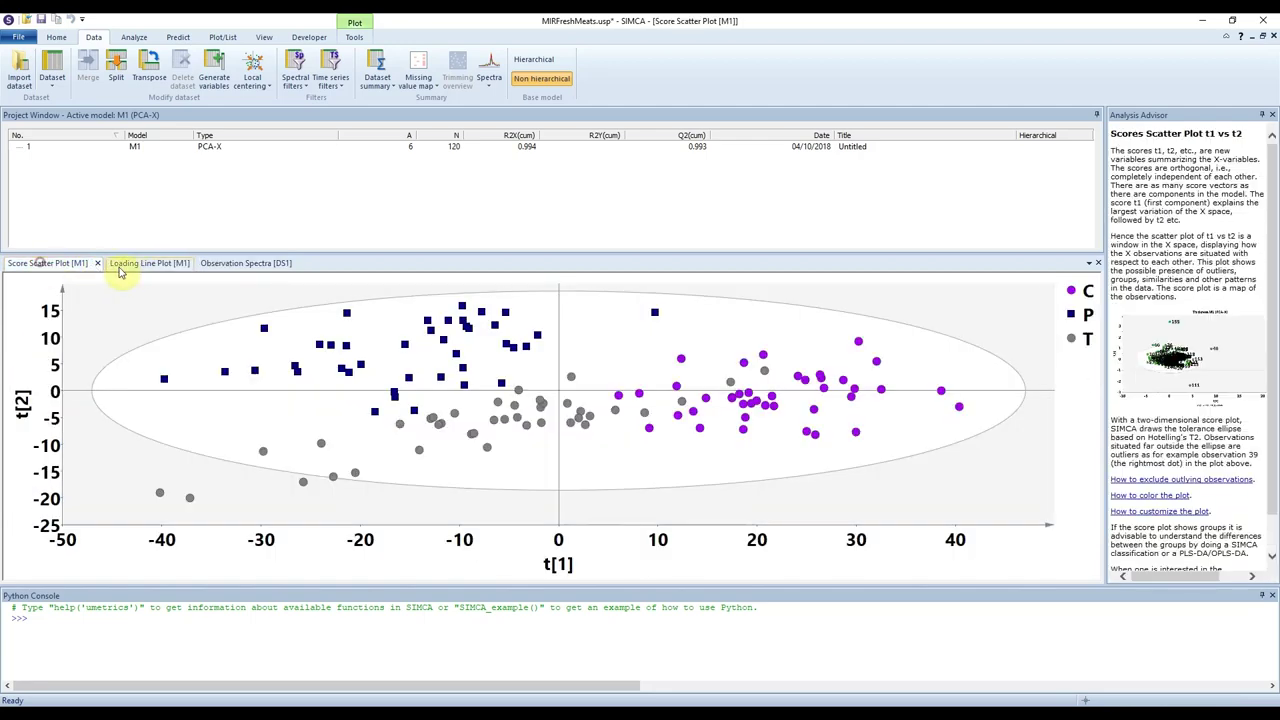
click(240, 264)
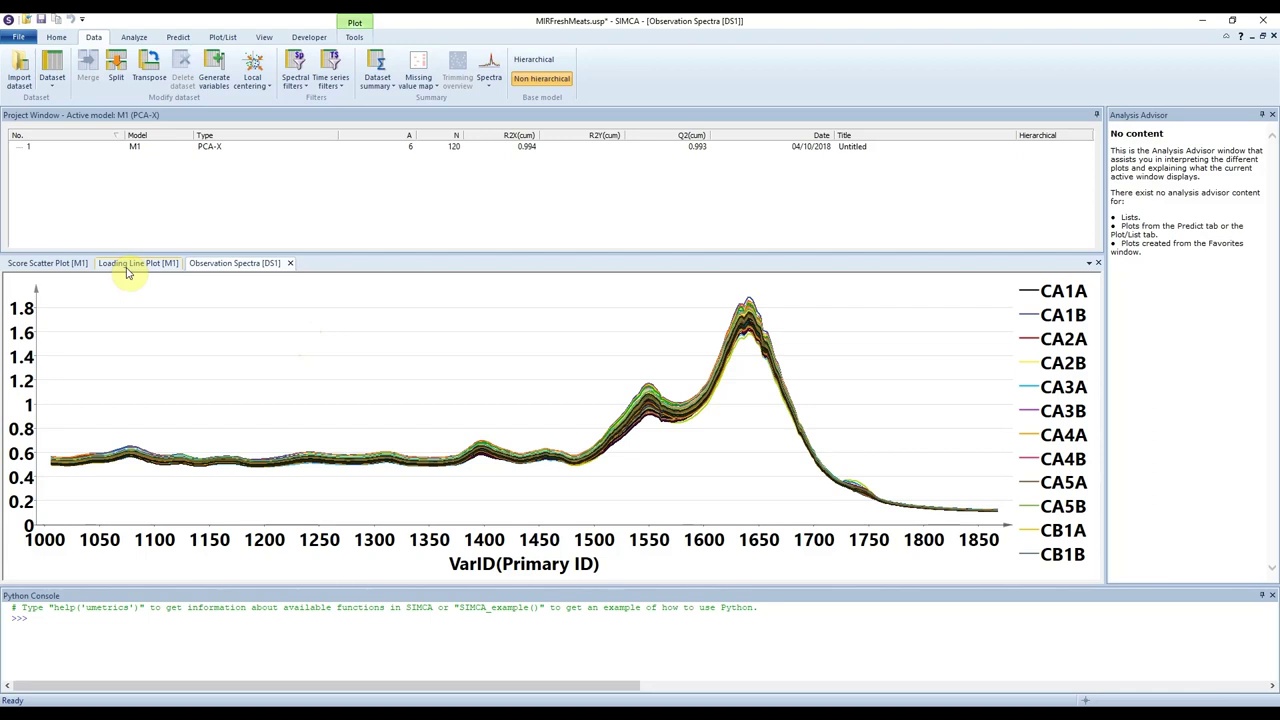
- Relate the C, P and T groupings in the score scatter plot to the p[1] loading line
click(42, 264)
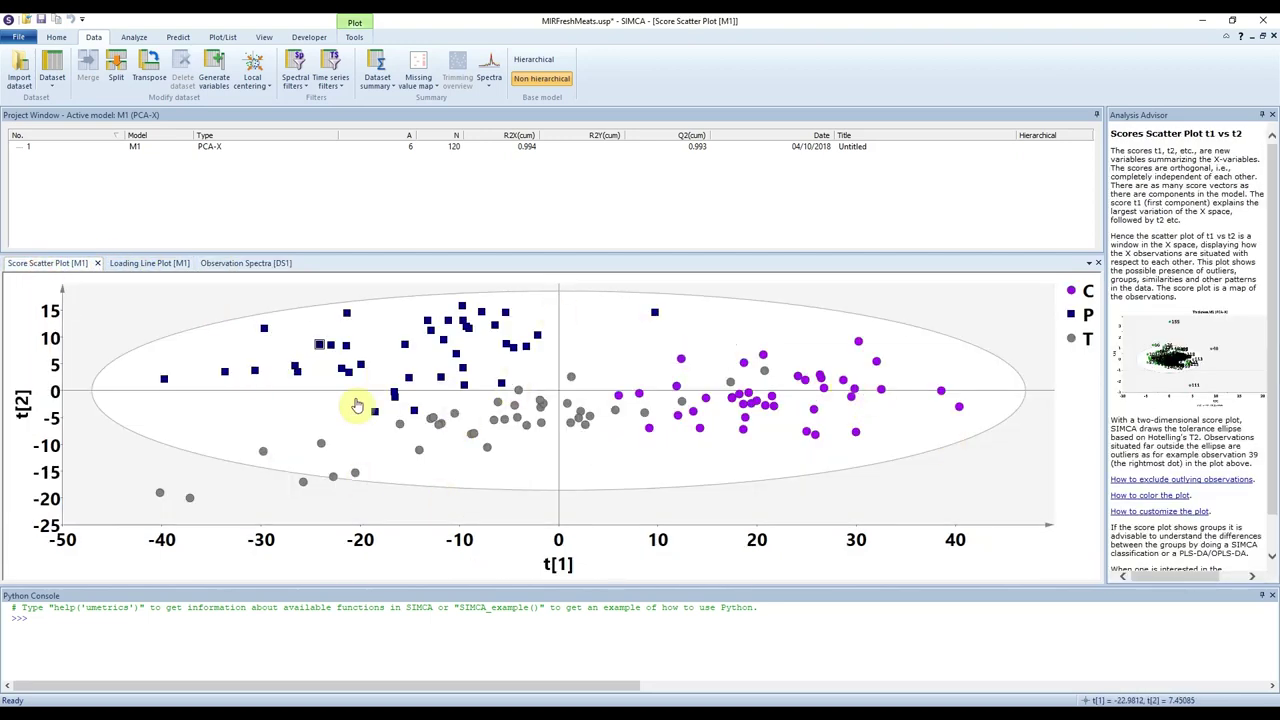
click(155, 262)
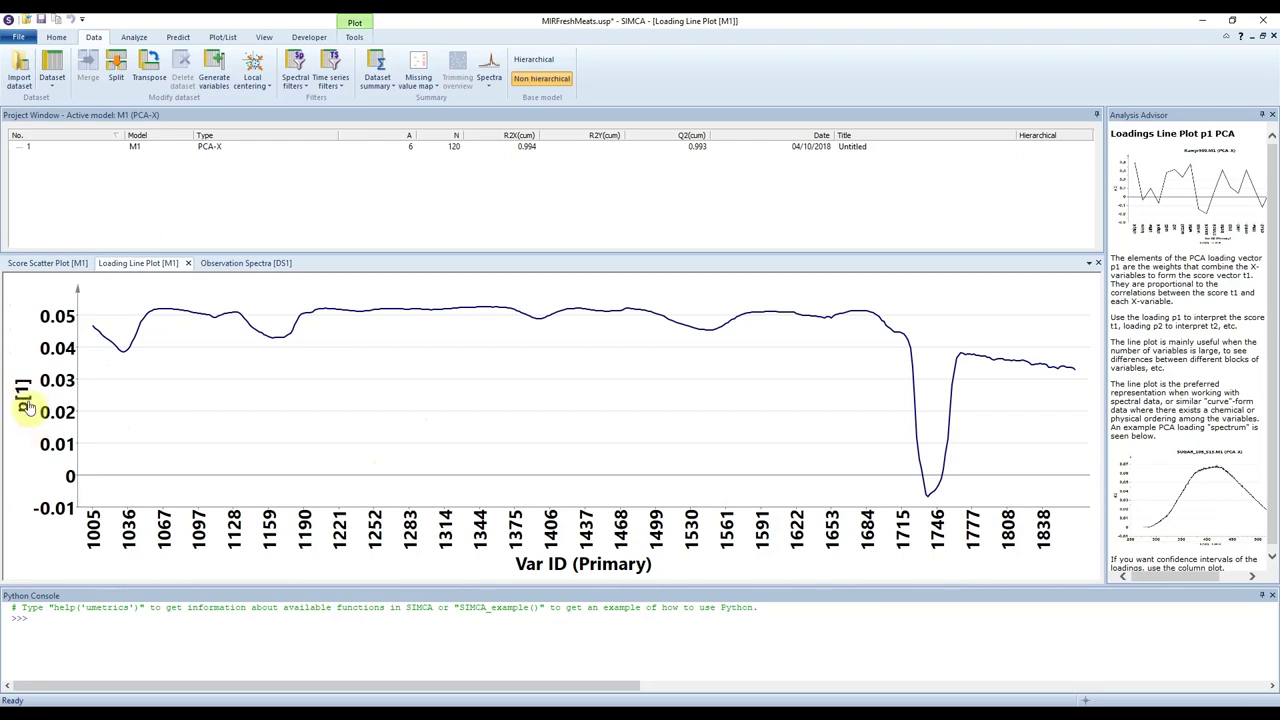
click(48, 263)
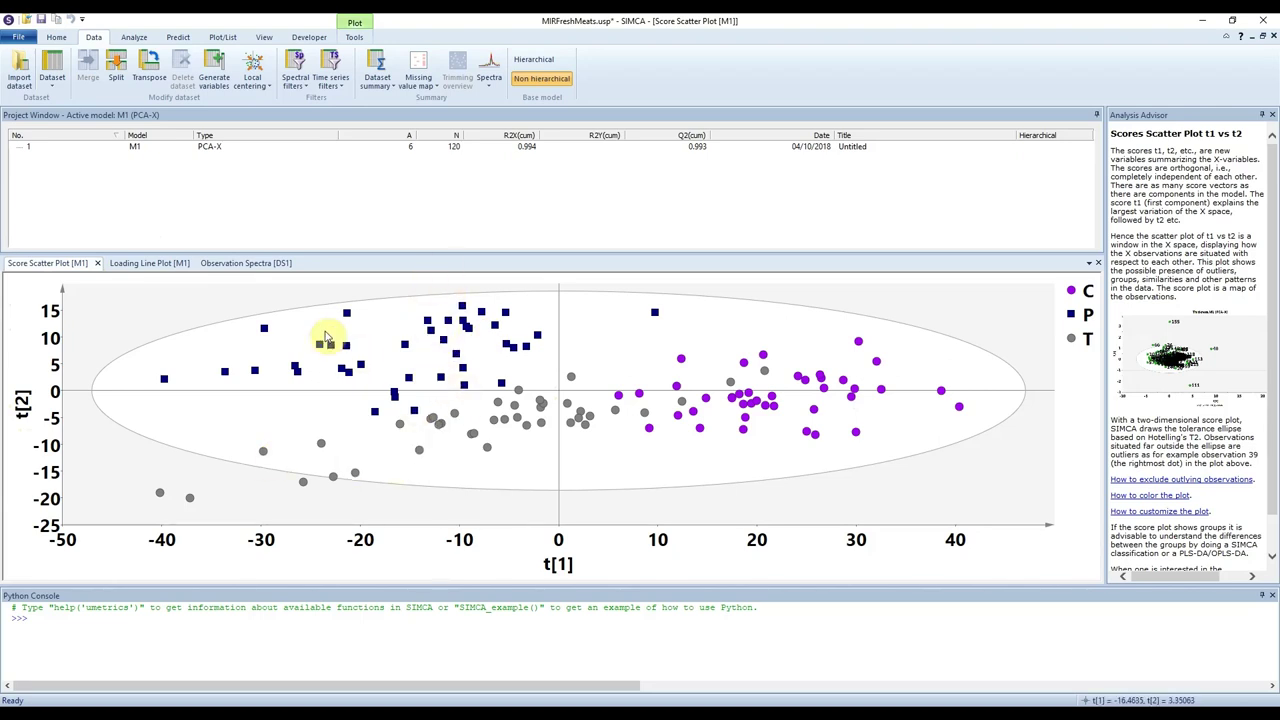
click(150, 262)
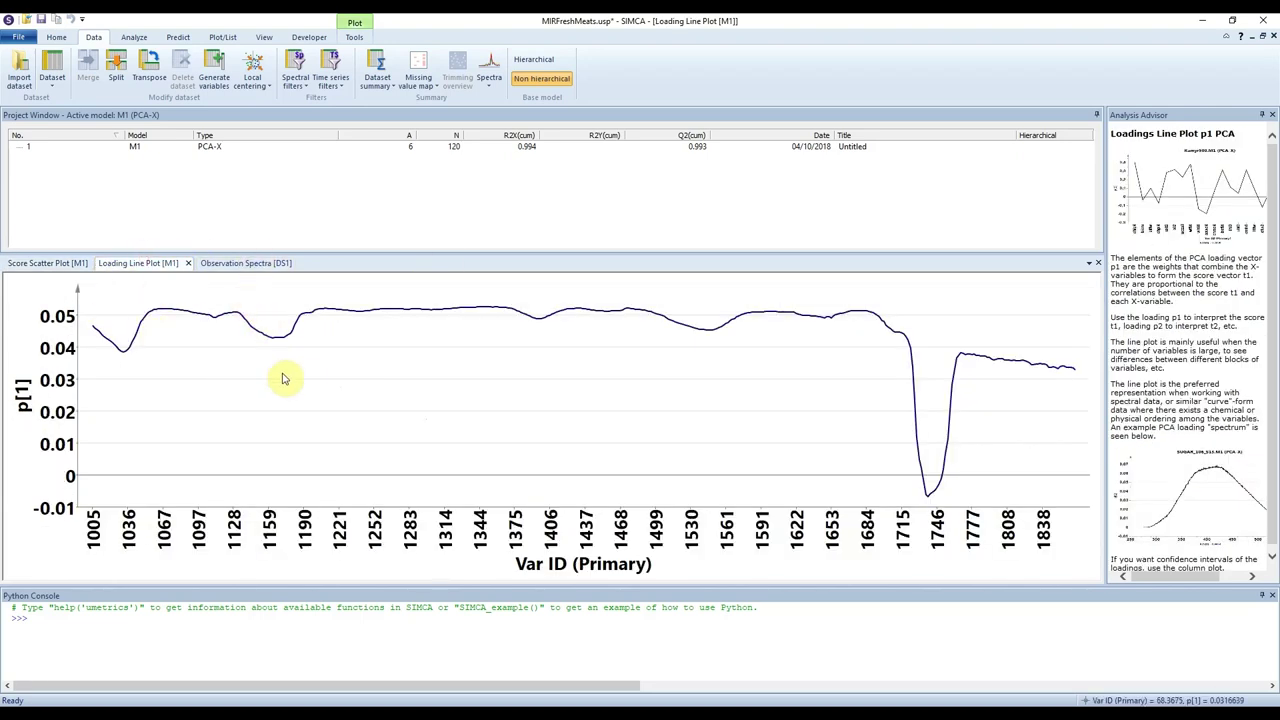
- Switch the loading line plot to component 2 and inspect its features around 1746 and 1036
click(353, 38)
click(365, 55)
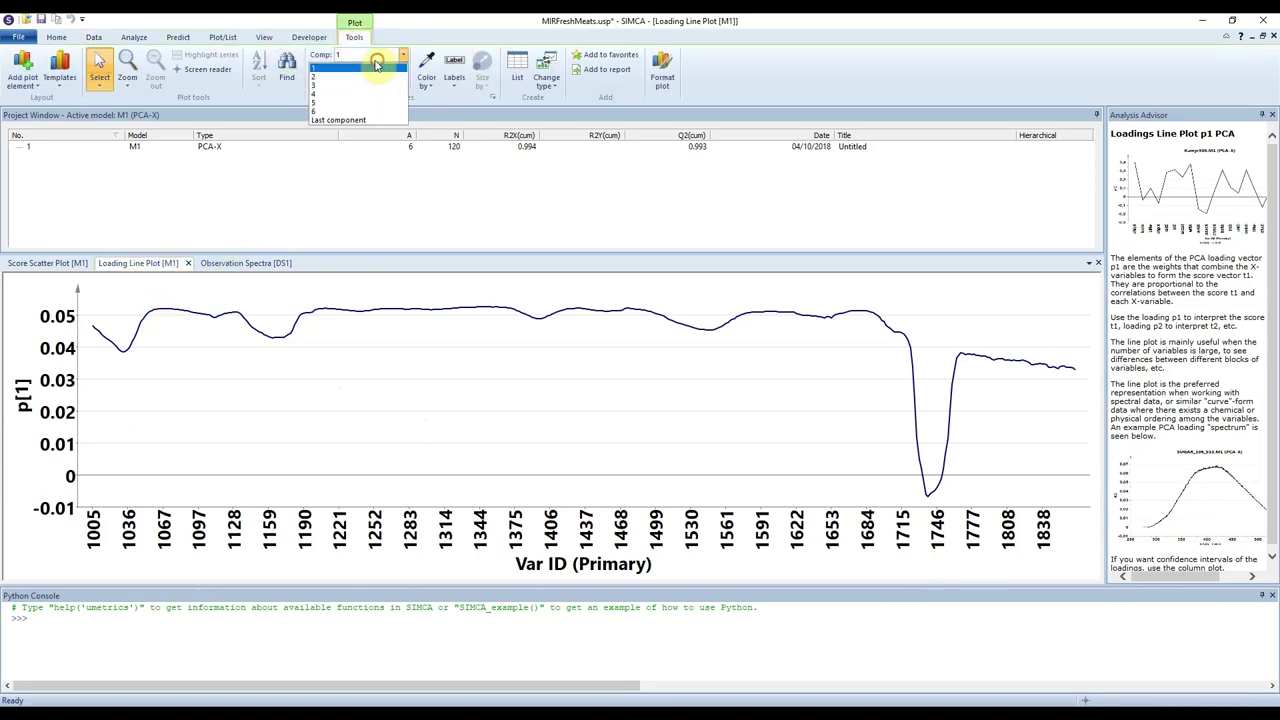
click(352, 82)
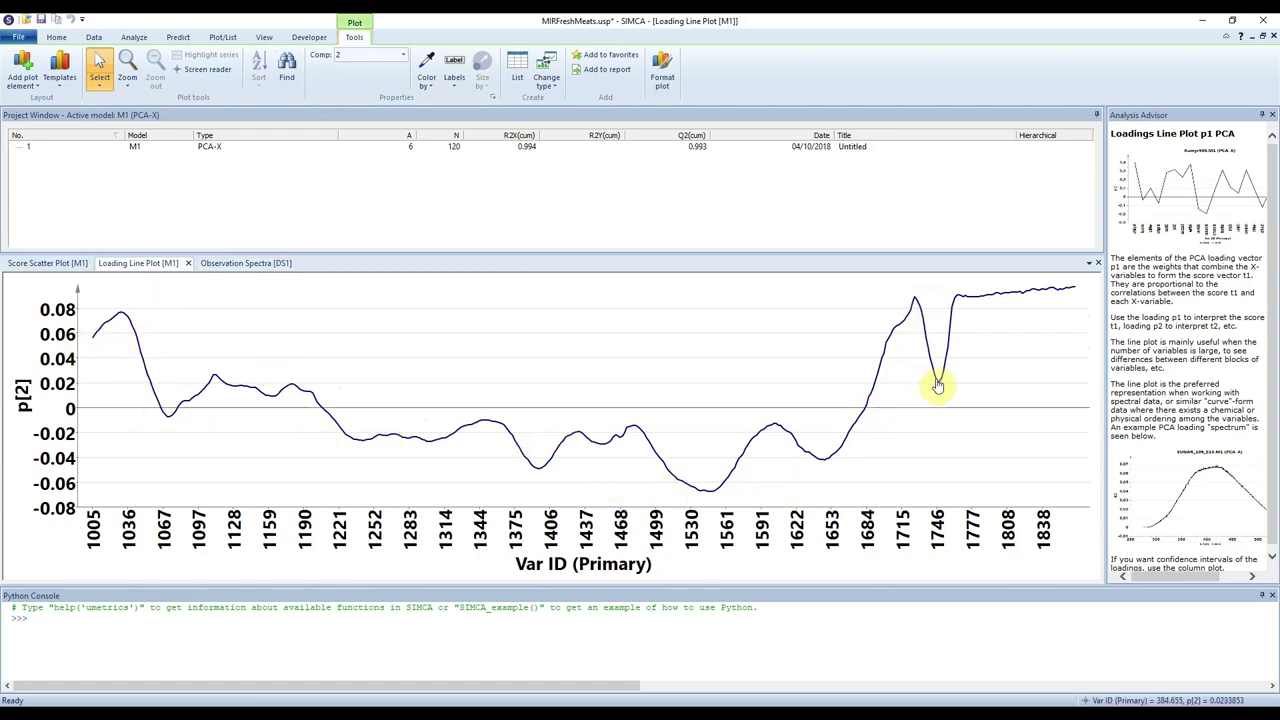
mouse_move(940, 387)
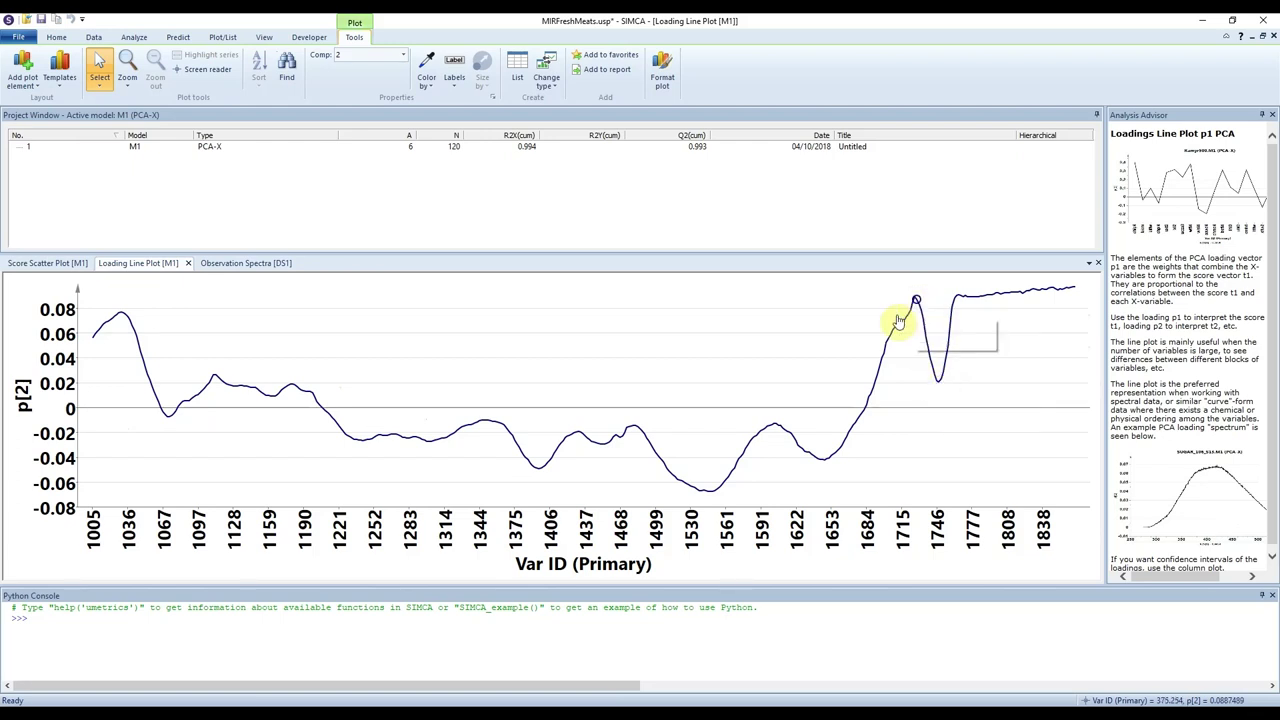
mouse_move(121, 318)
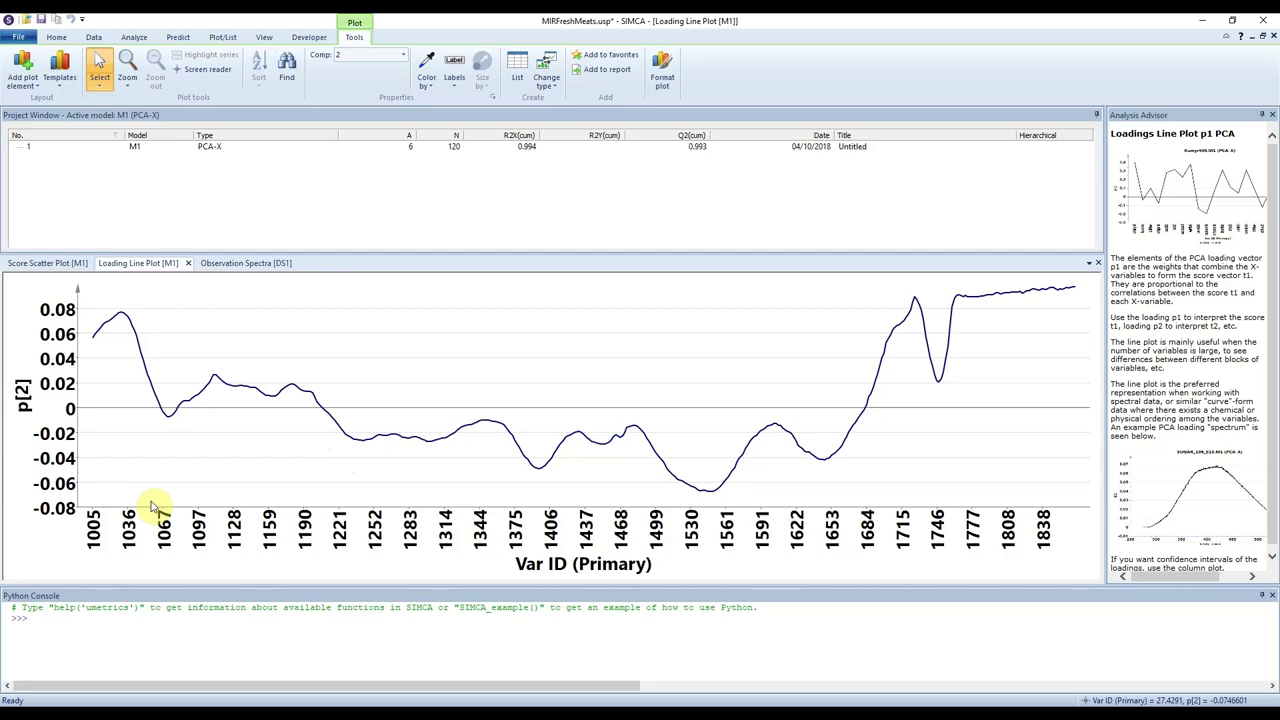
- View the values behind the loading line plot and the score scatter plot as lists, closing each list again
click(517, 74)
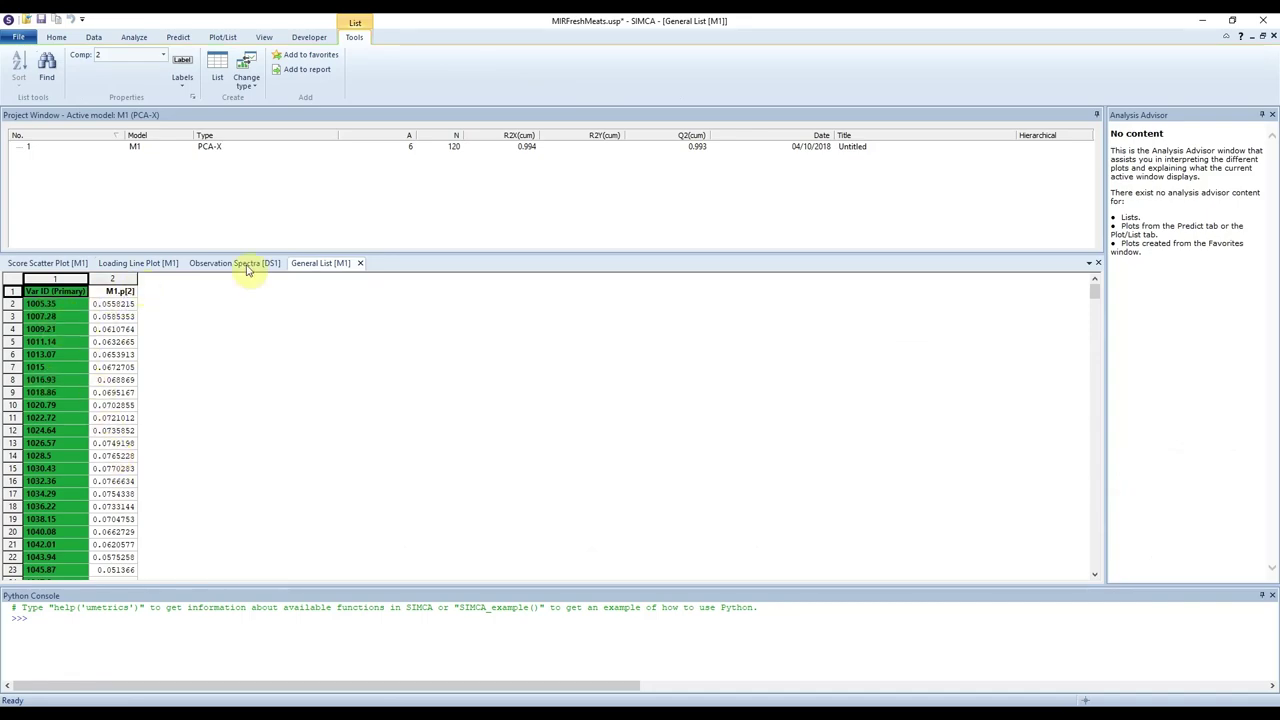
click(360, 263)
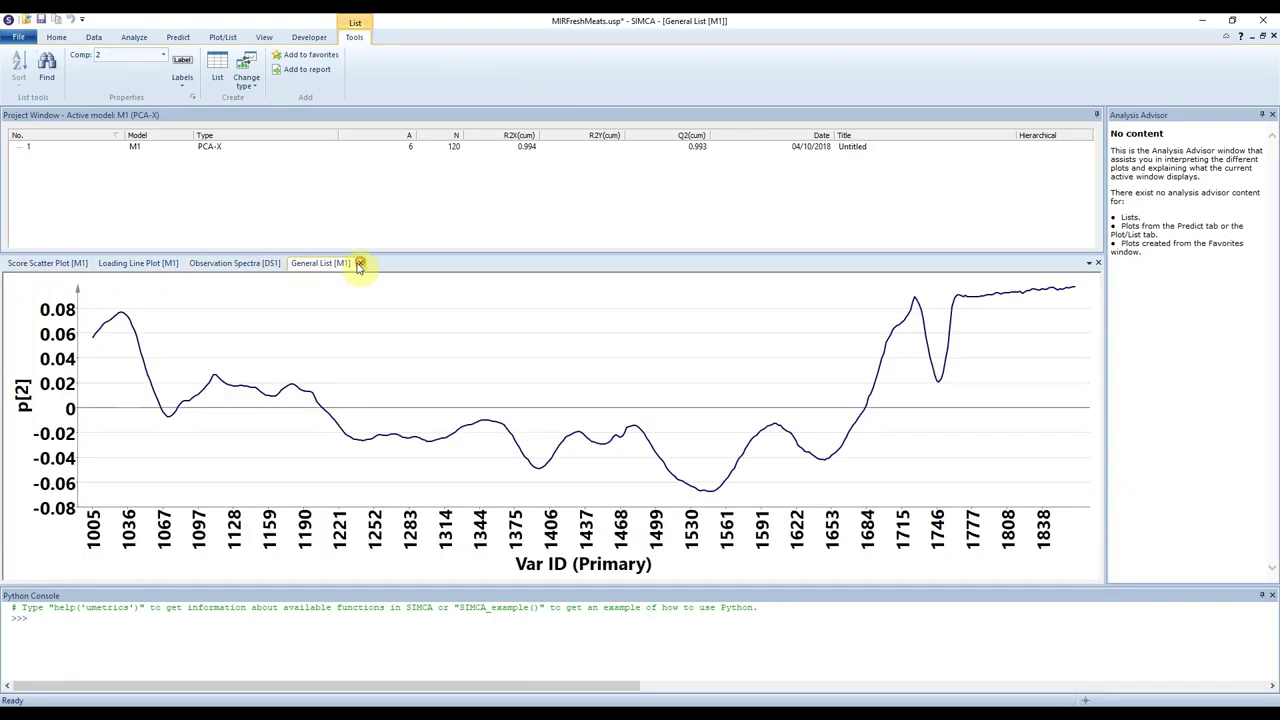
click(45, 263)
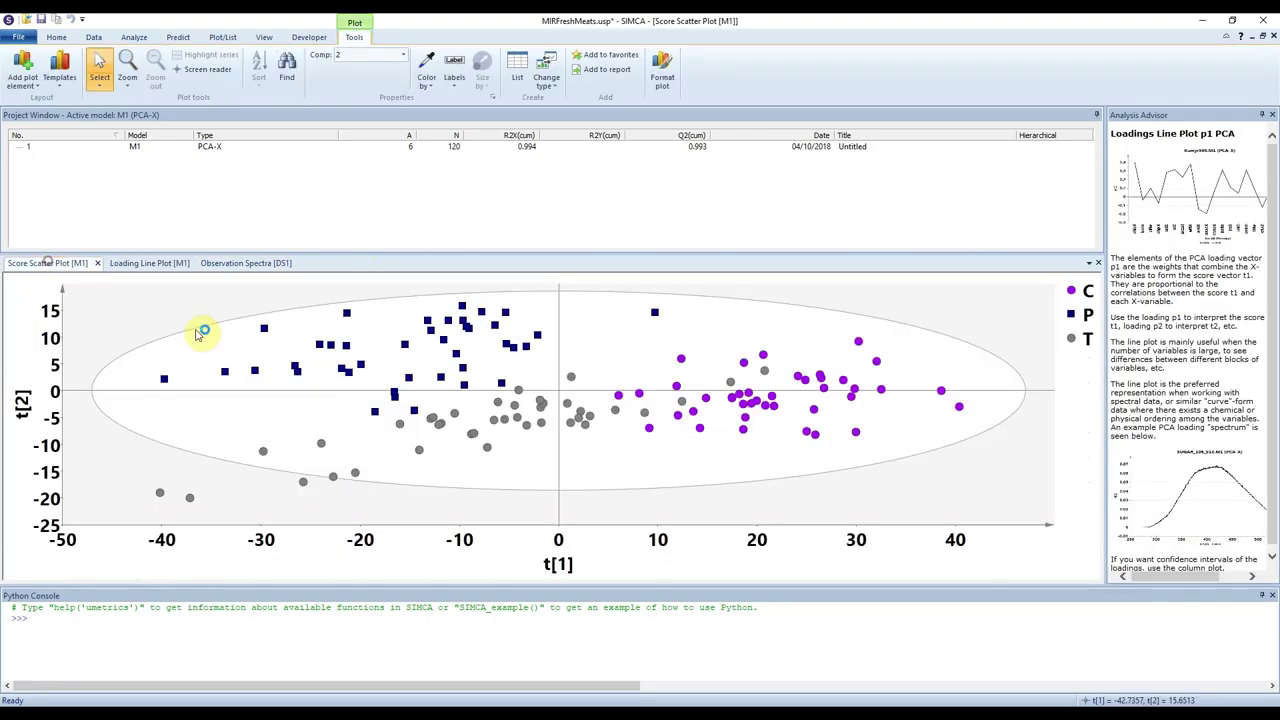
click(517, 74)
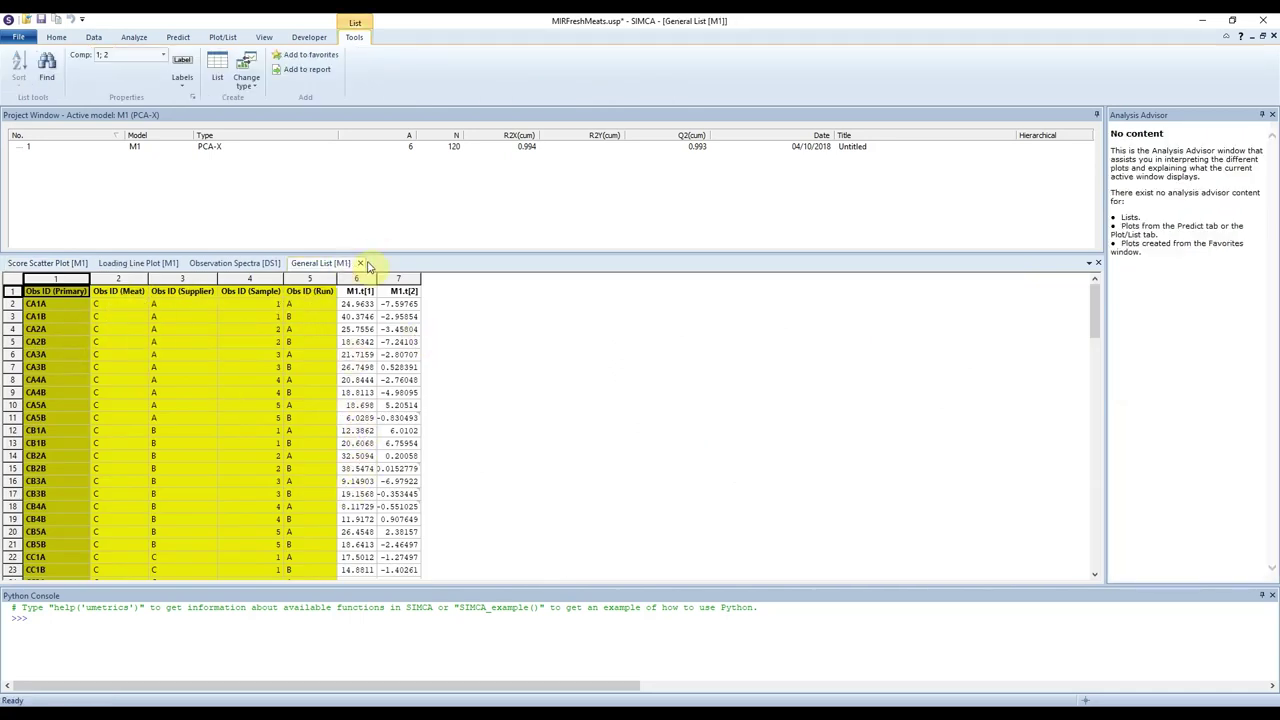
click(344, 306)
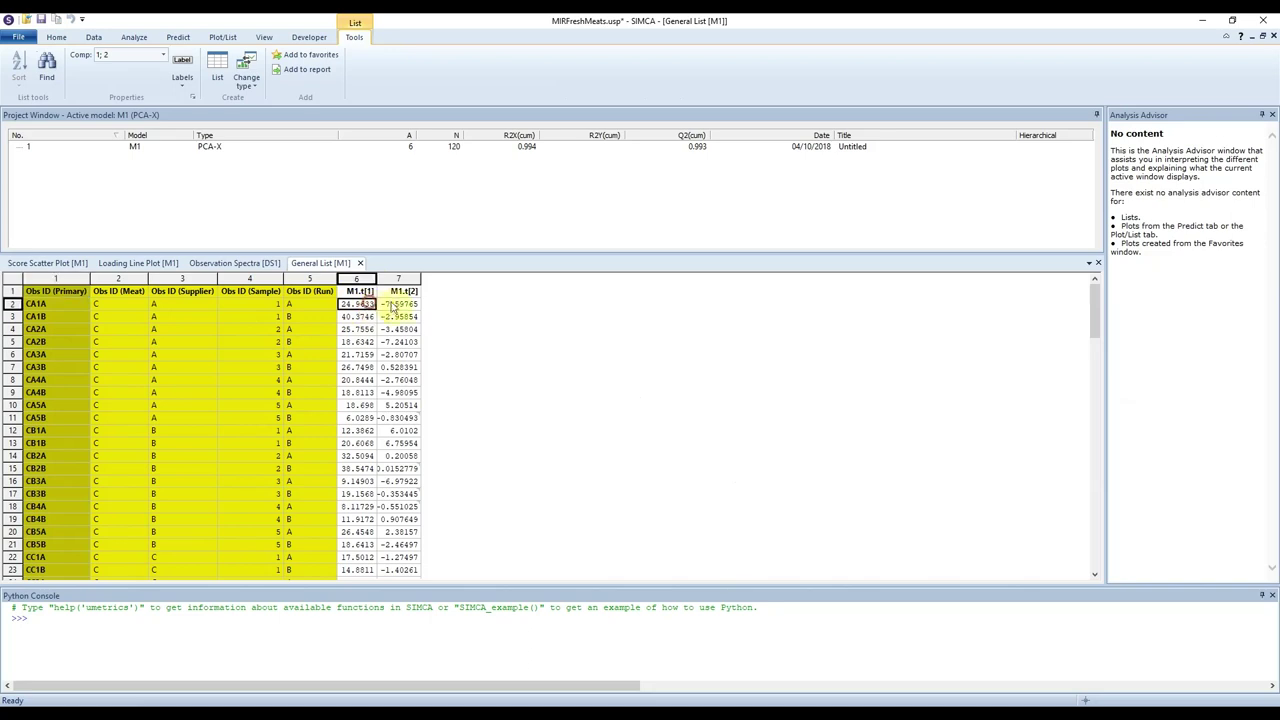
key(Right)
click(362, 264)
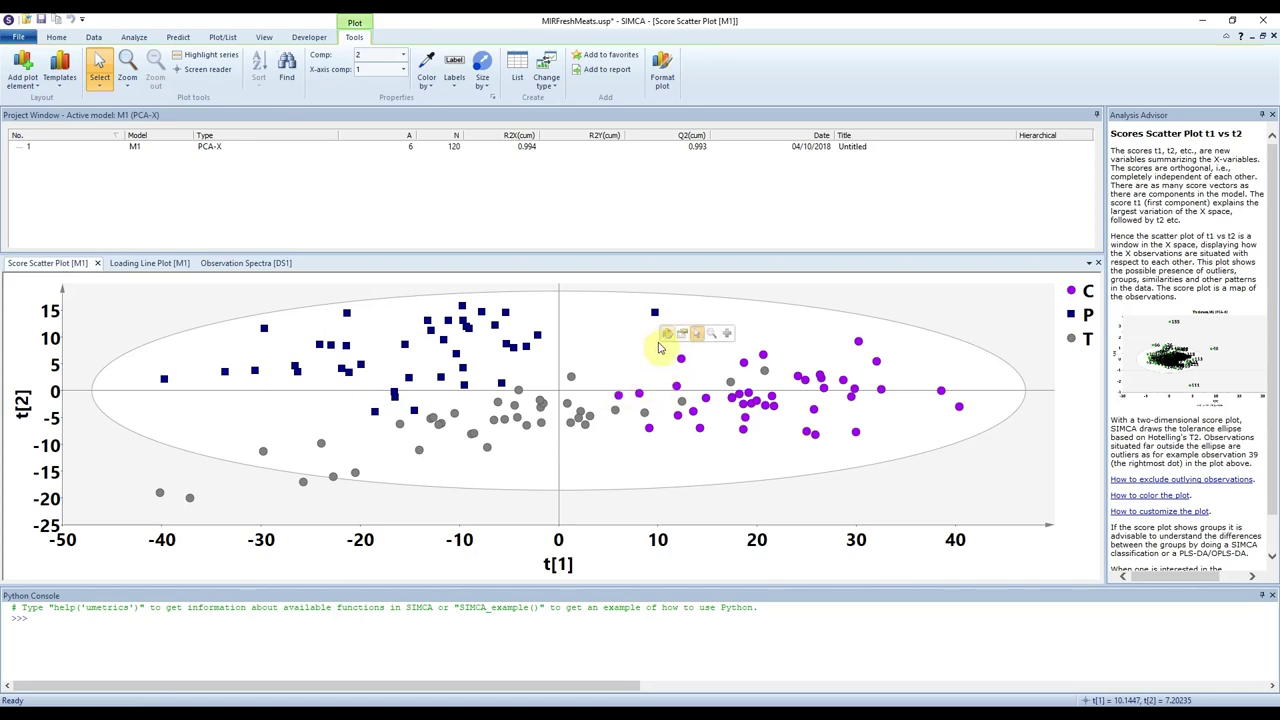
- Start saving the score scatter plot as an image with size 600 x 600 Square and 300 dpi print quality
right_click(586, 333)
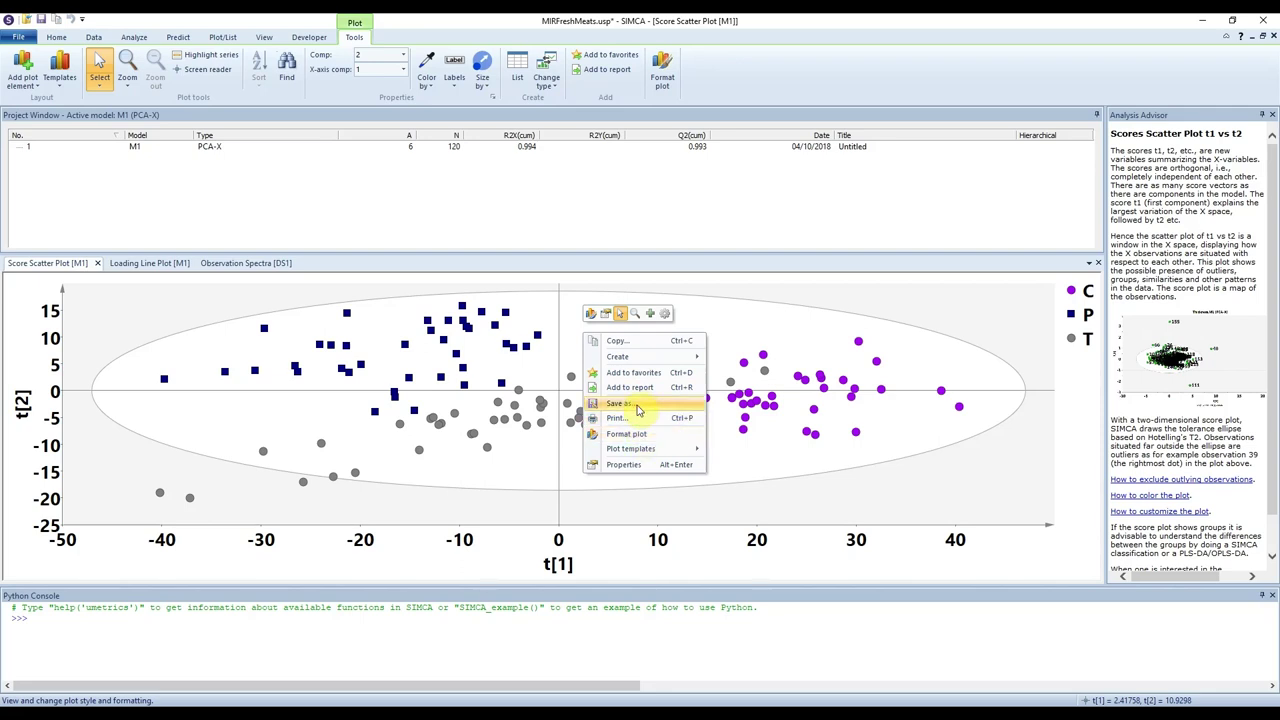
click(637, 404)
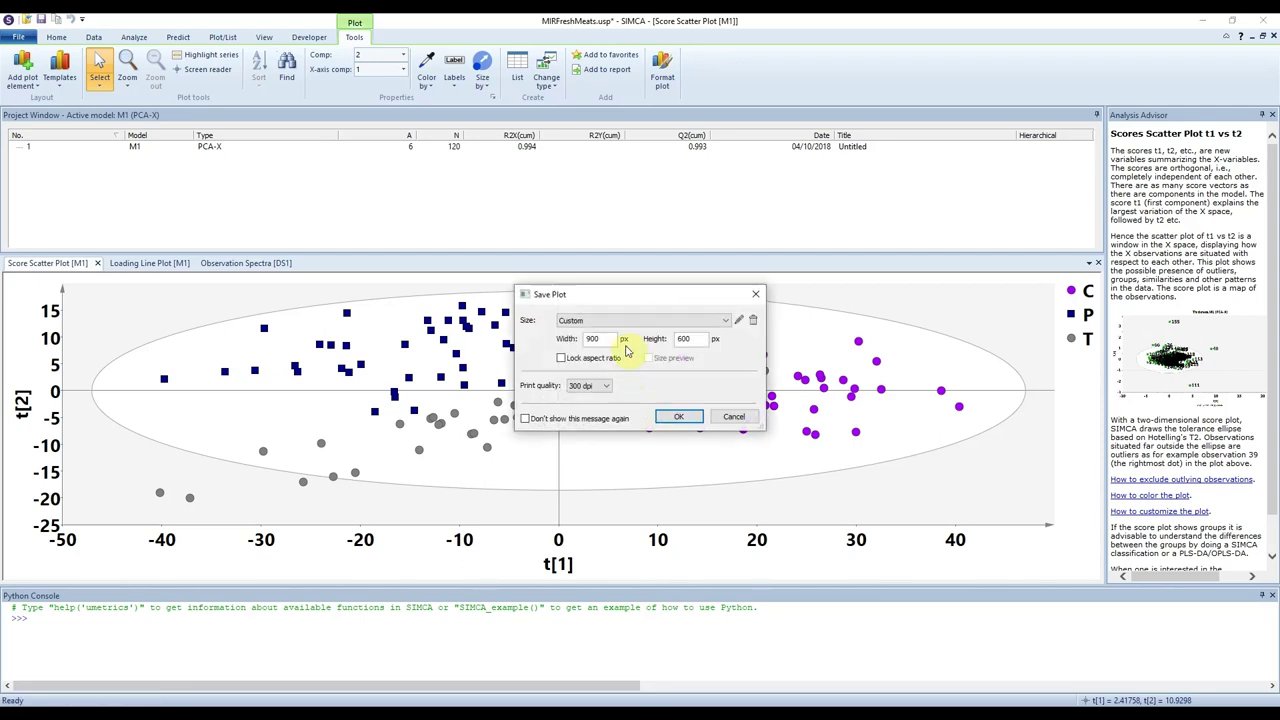
click(611, 322)
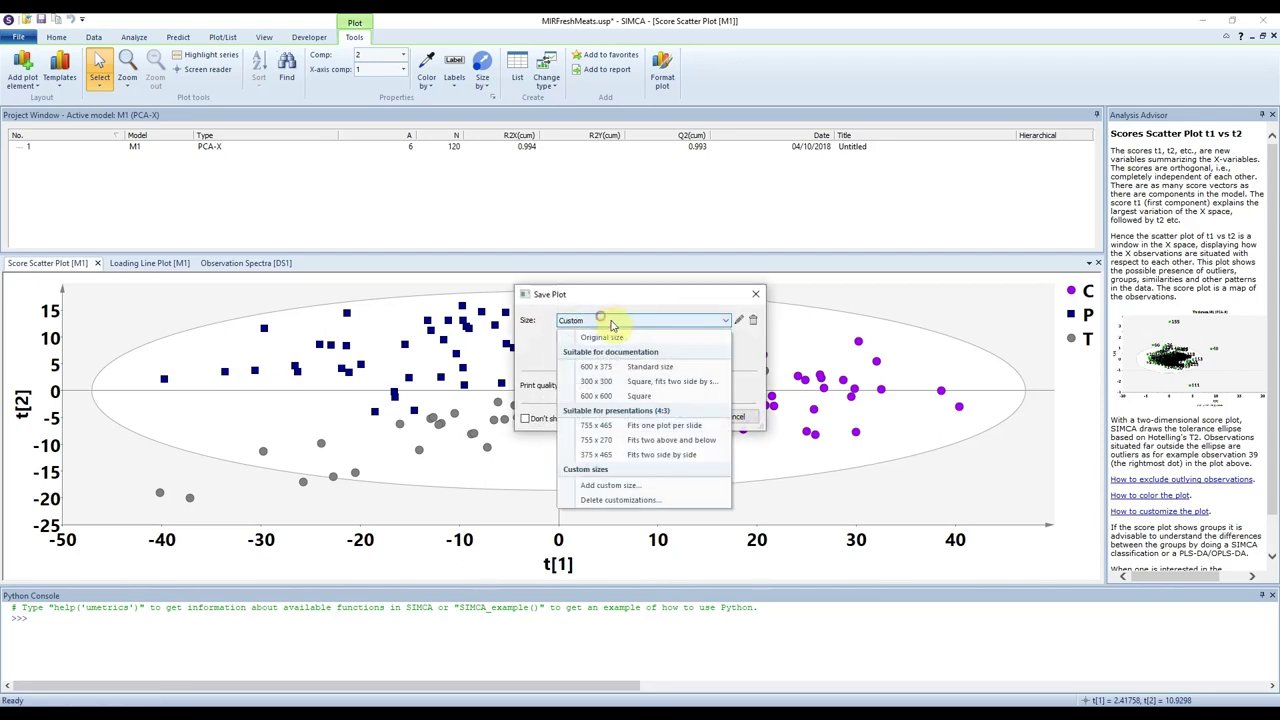
click(657, 397)
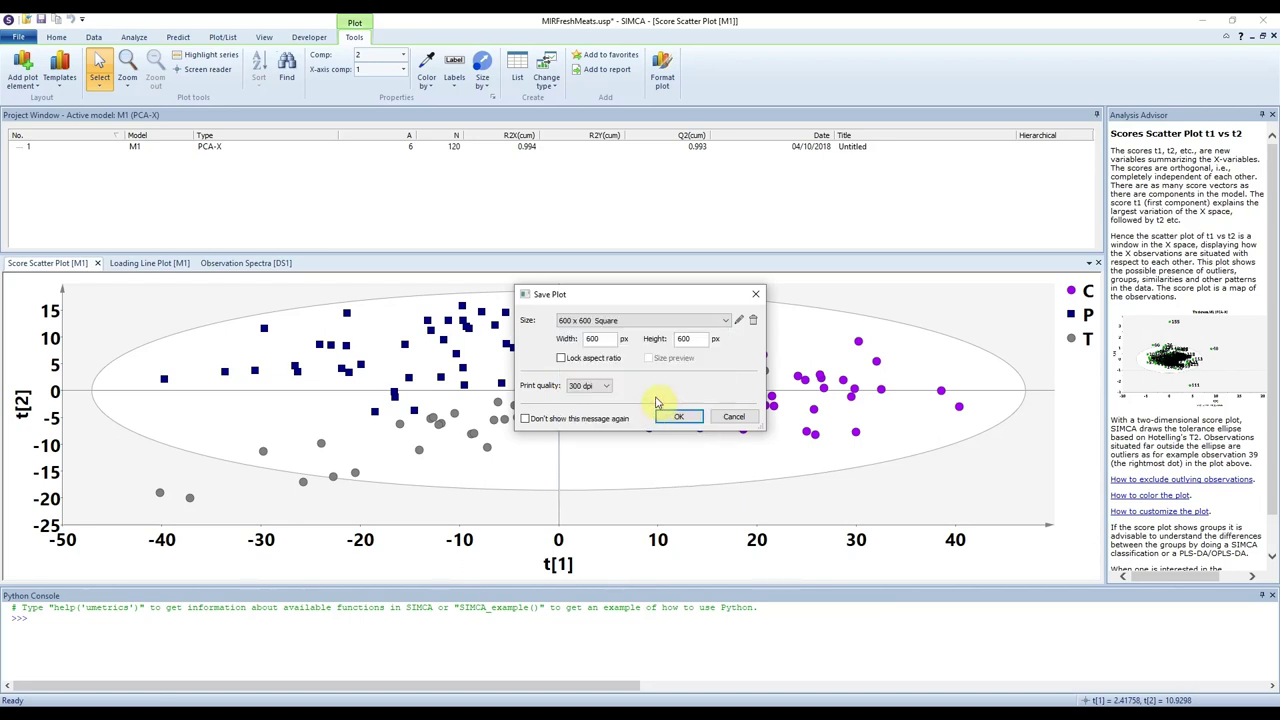
click(597, 390)
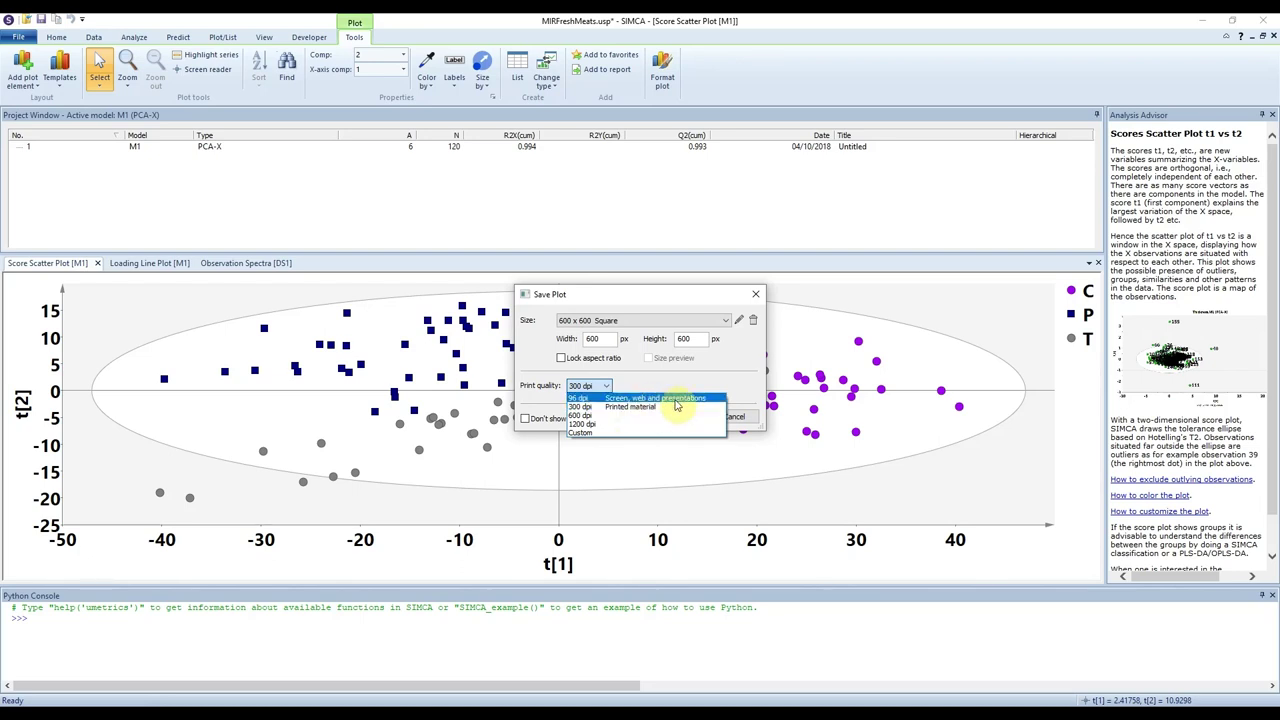
click(676, 375)
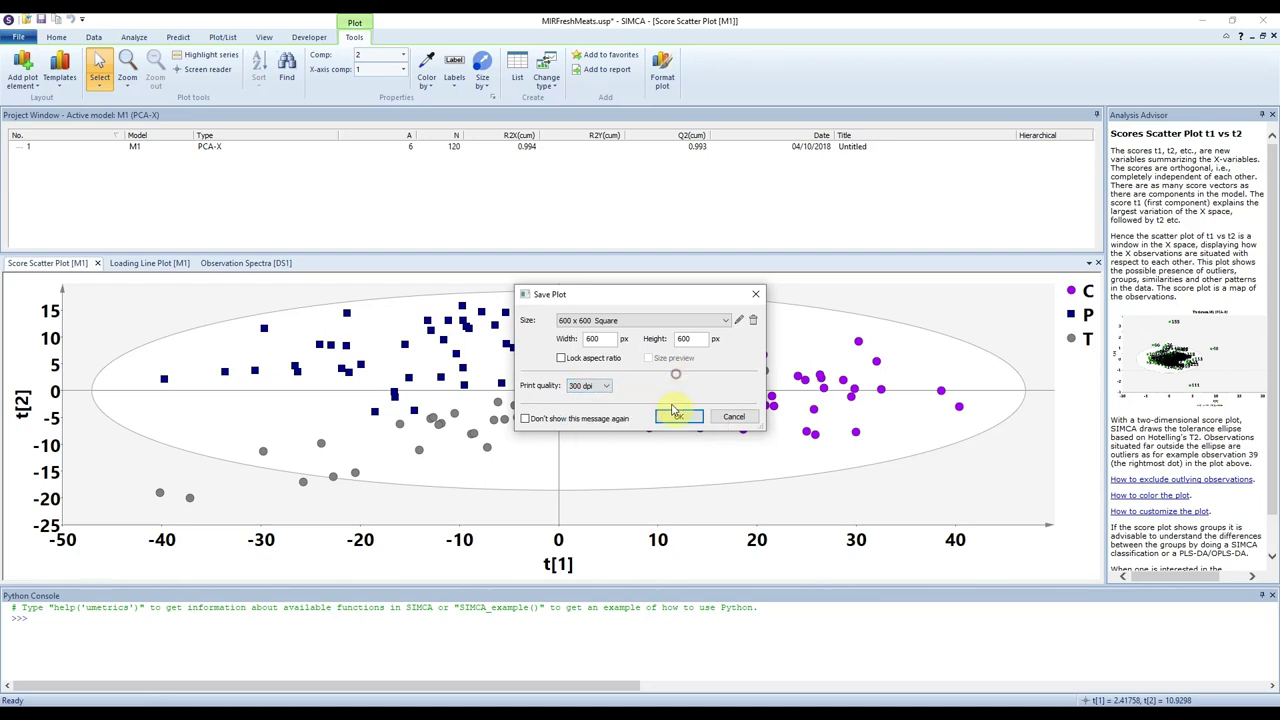
click(684, 418)
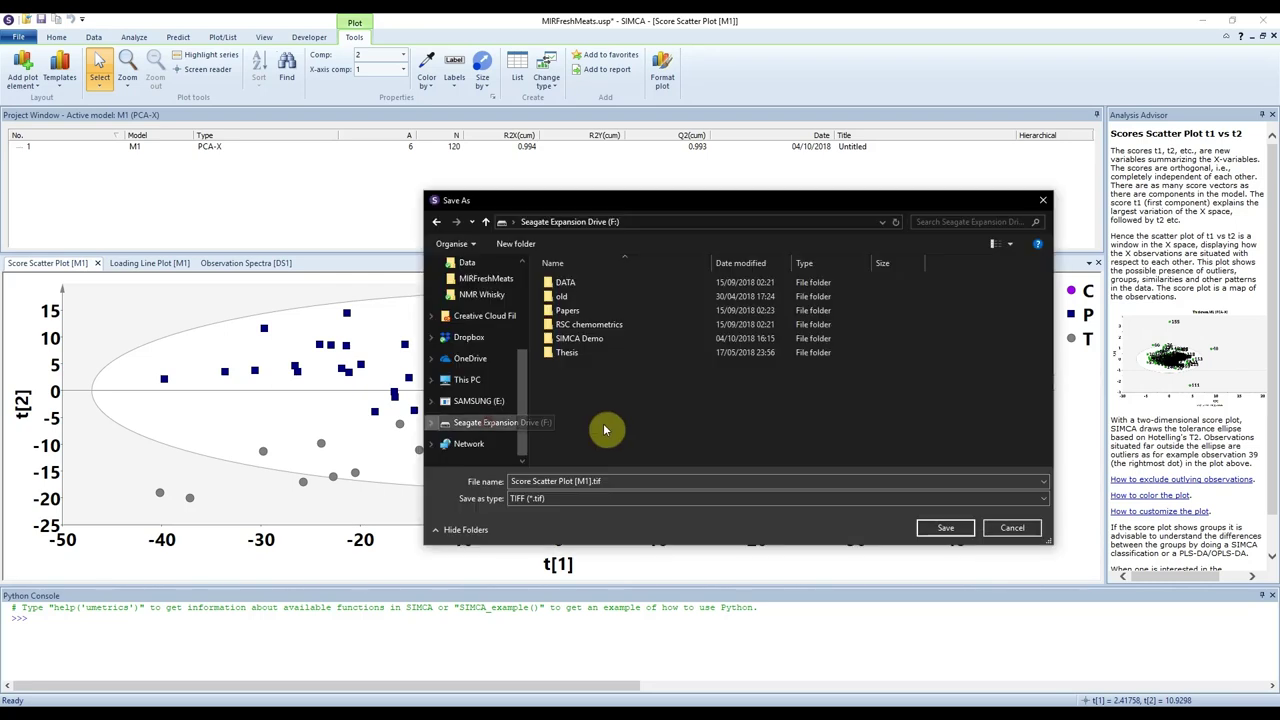
- Save the plot as the PNG file Score Scatter Plot [M1].png in the SIMCA Demo > MIRFreshMeats folder on drive F
double_click(581, 341)
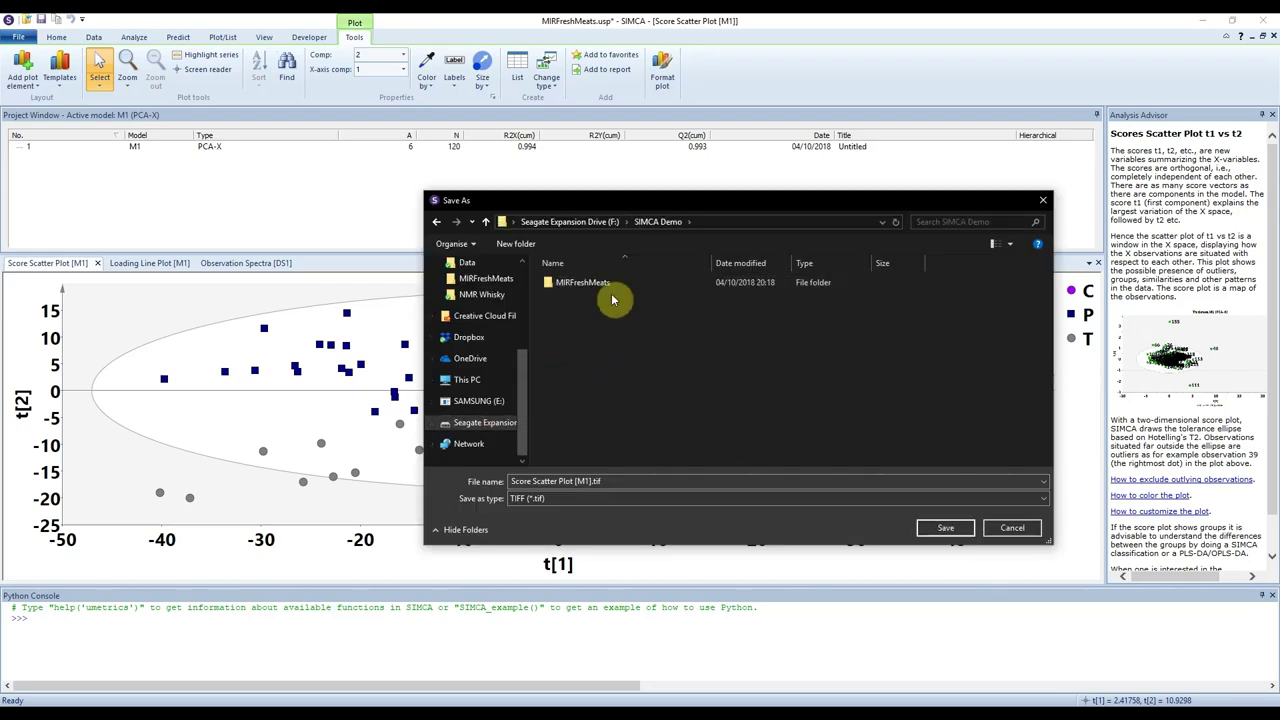
double_click(614, 283)
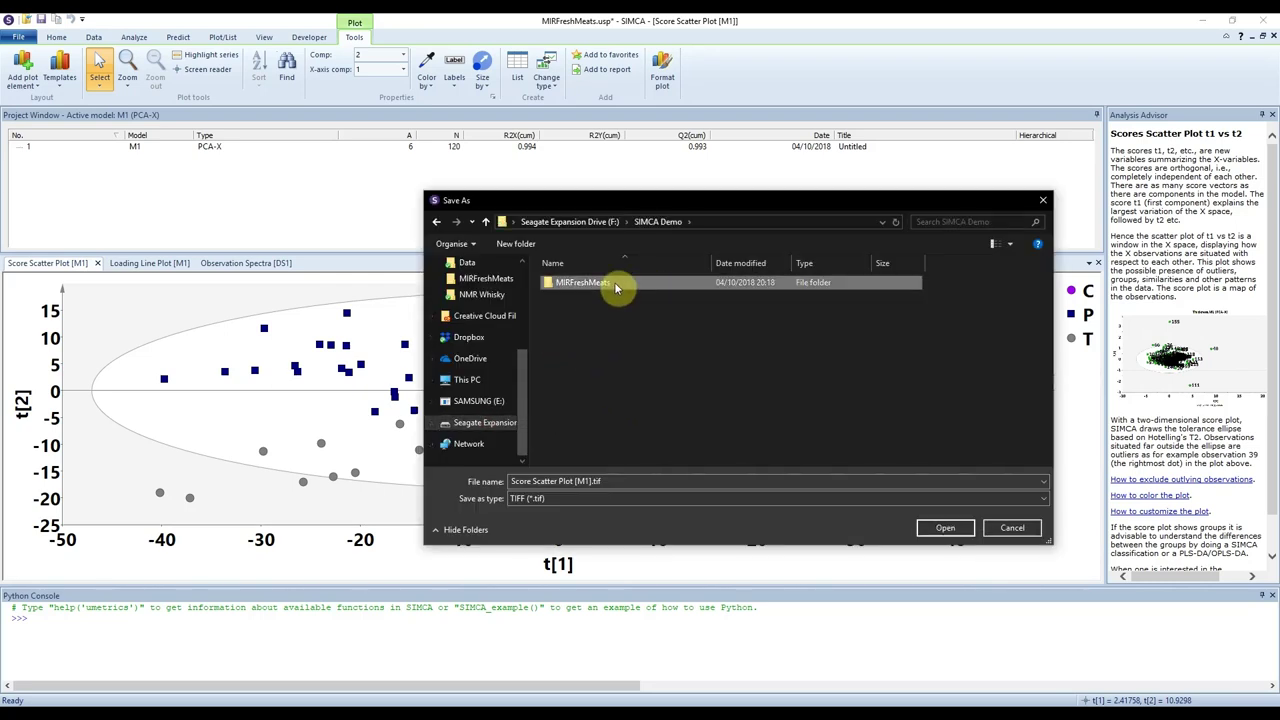
click(580, 498)
click(560, 545)
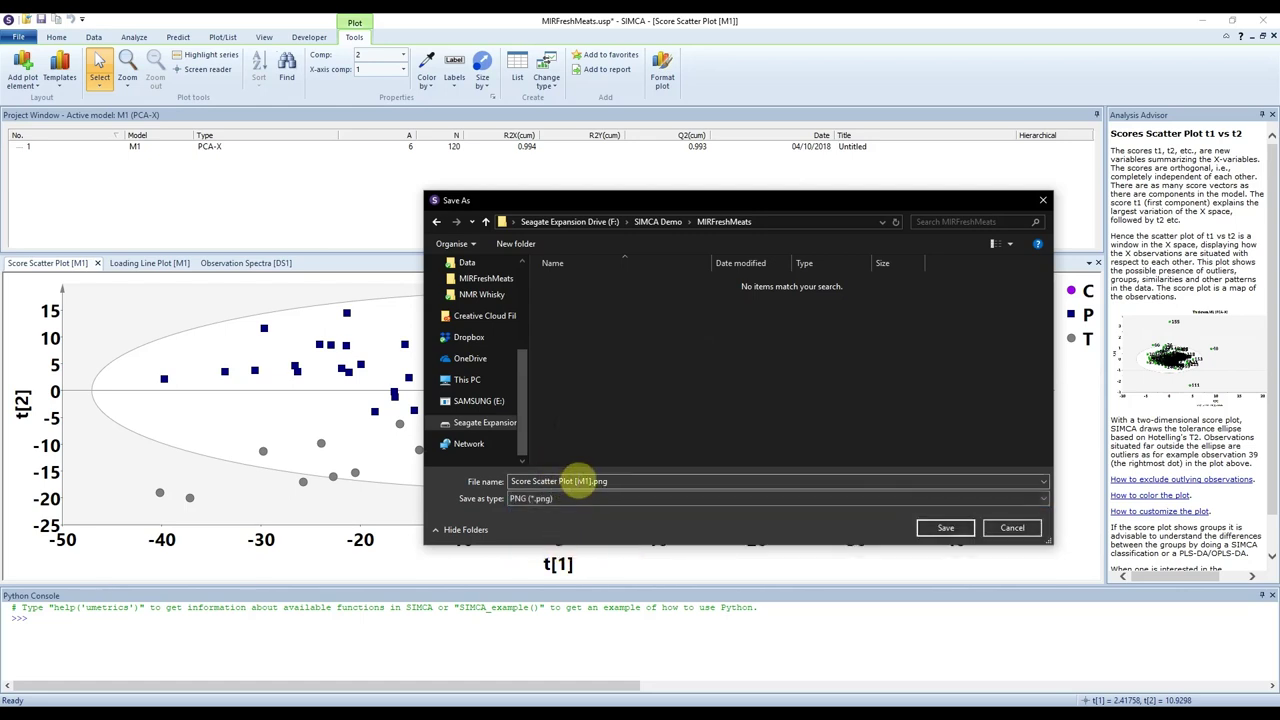
drag(508, 481, 800, 503)
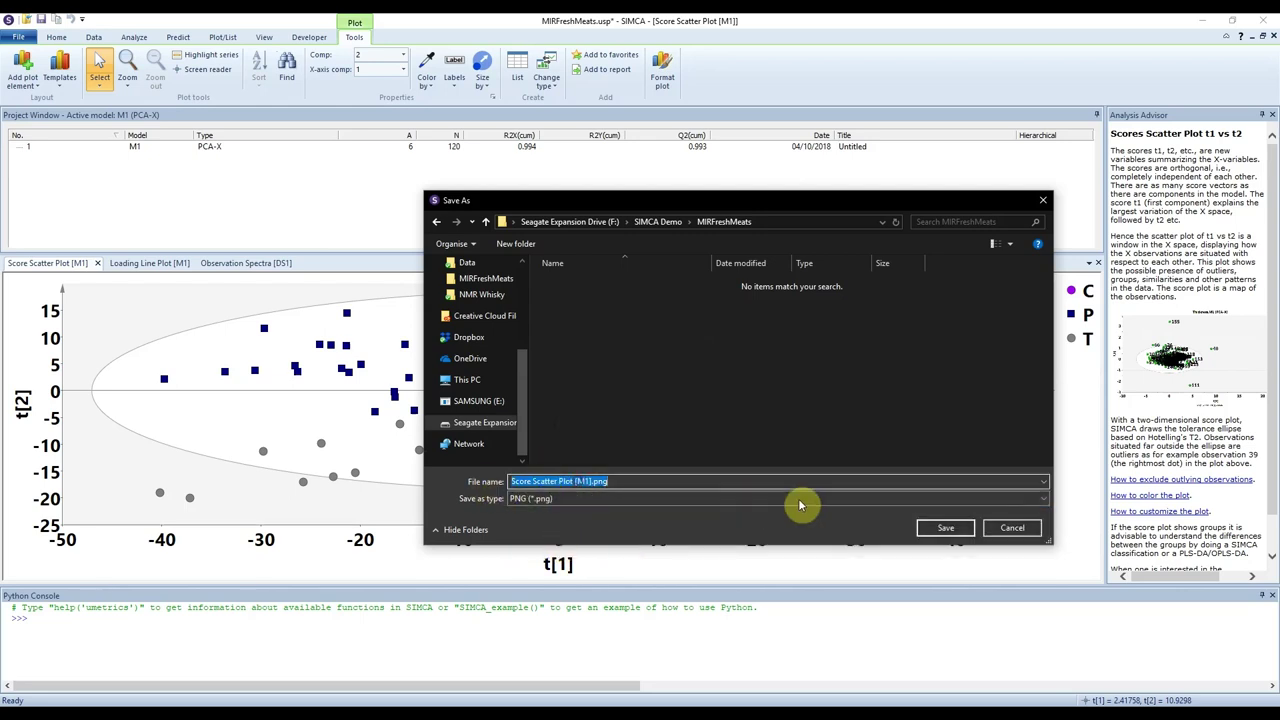
click(943, 527)
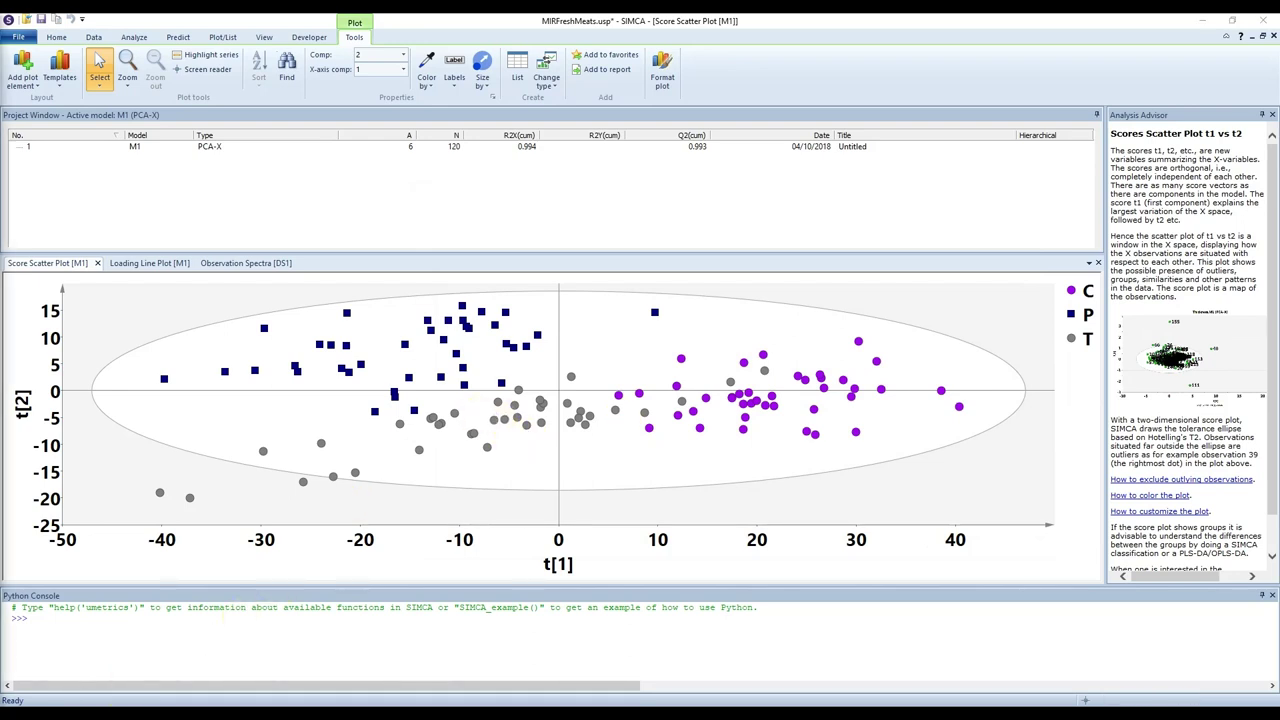
- Open Score Scatter Plot [M1].png from the MIRFreshMeats folder in File Explorer to check the exported image, and return to SIMCA
key(super+e)
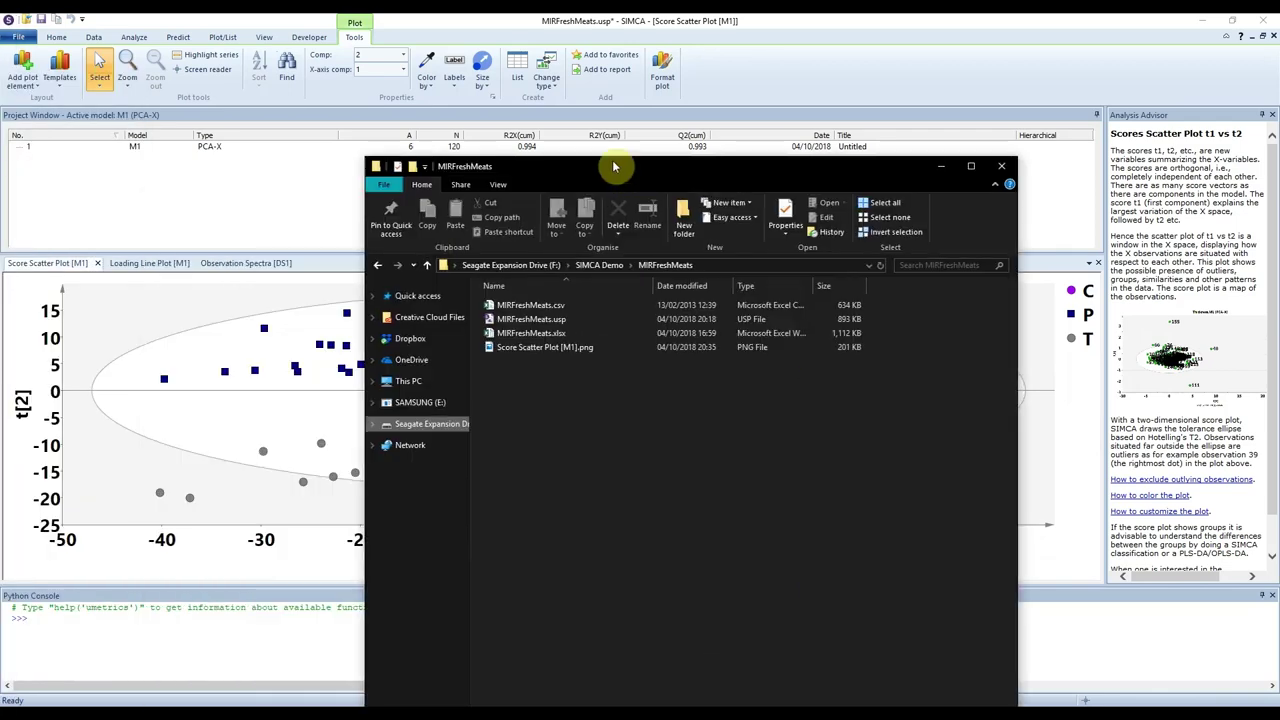
click(537, 334)
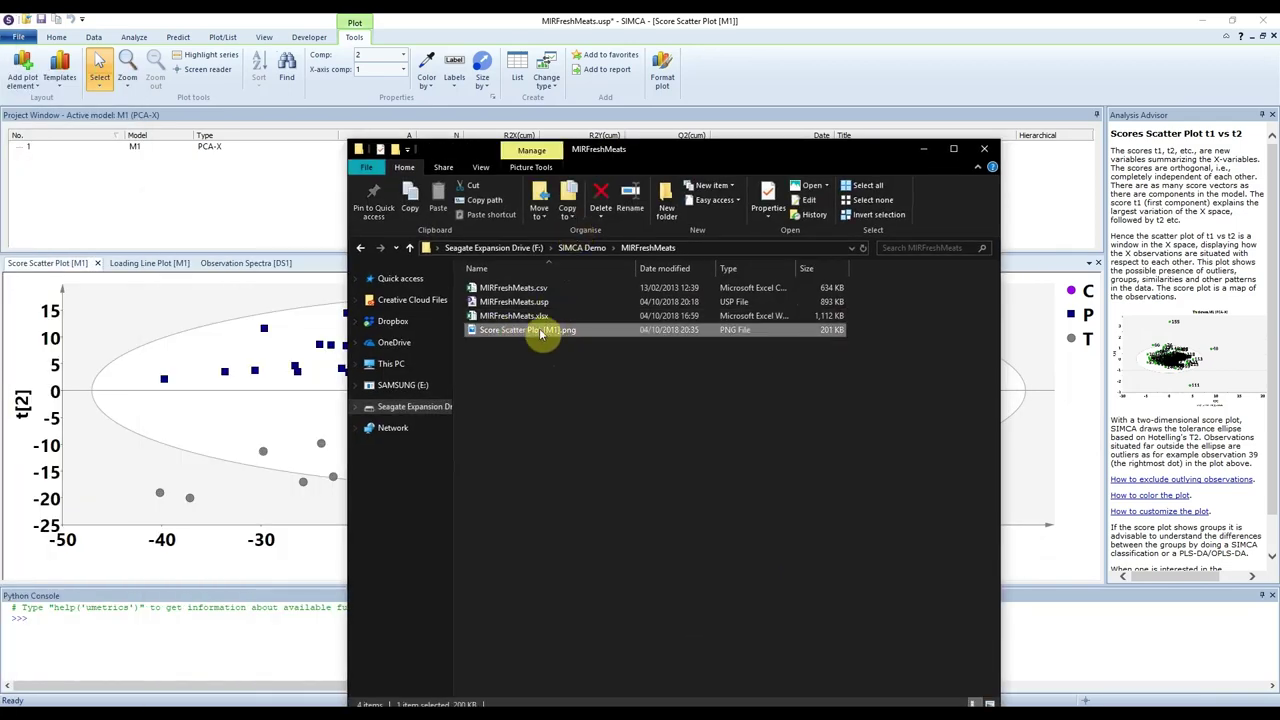
double_click(540, 334)
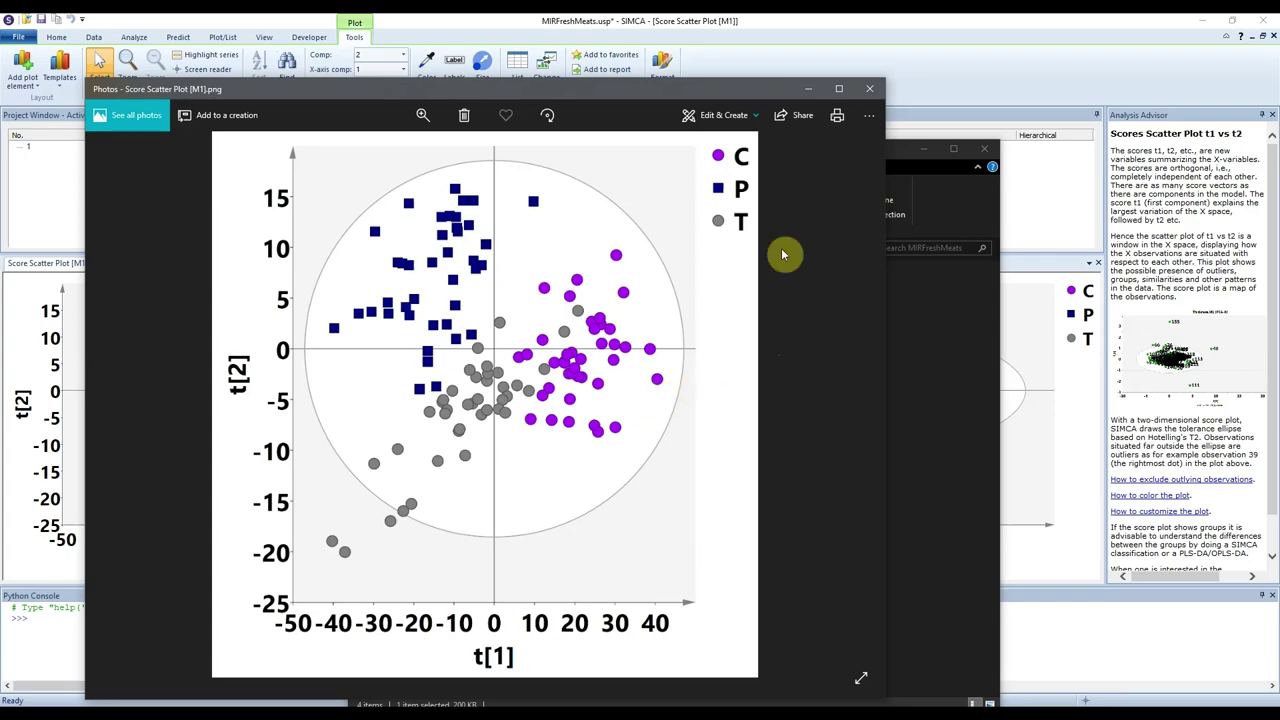
click(870, 90)
click(940, 149)
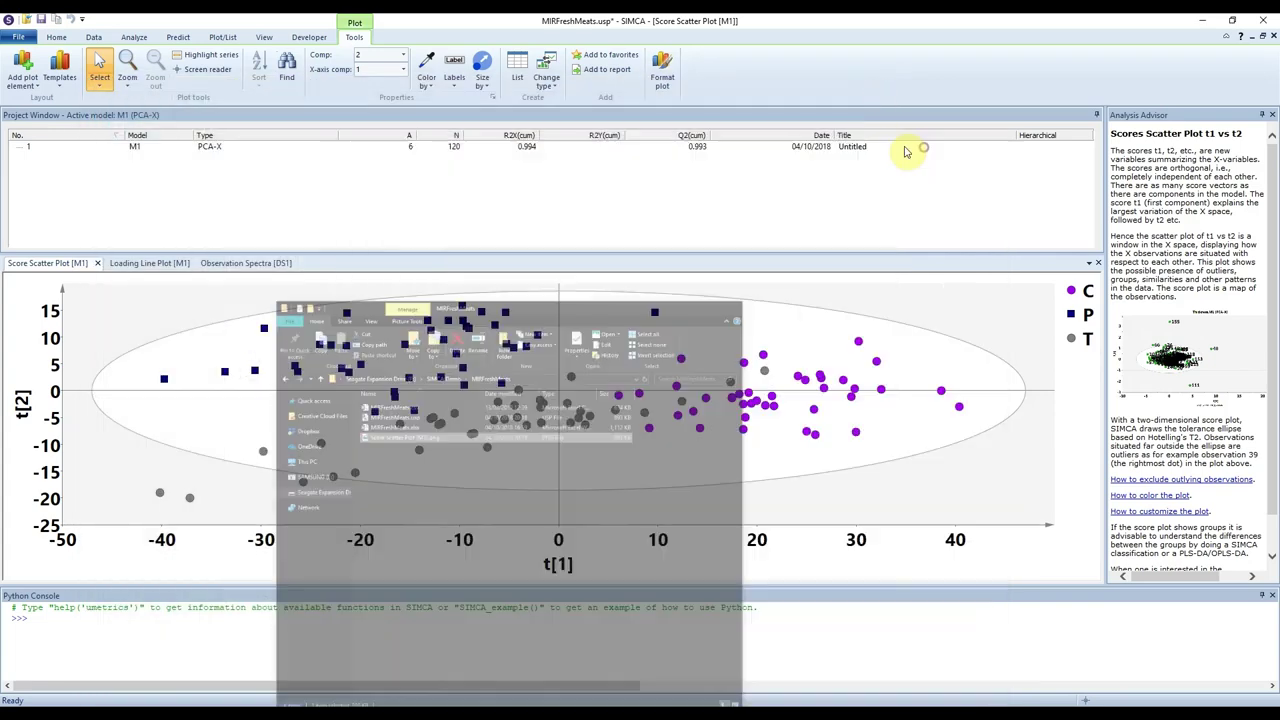
- Save the score scatter plot again at a custom size of 900 x 600 px, replacing Score Scatter Plot [M1].png
right_click(578, 352)
click(618, 422)
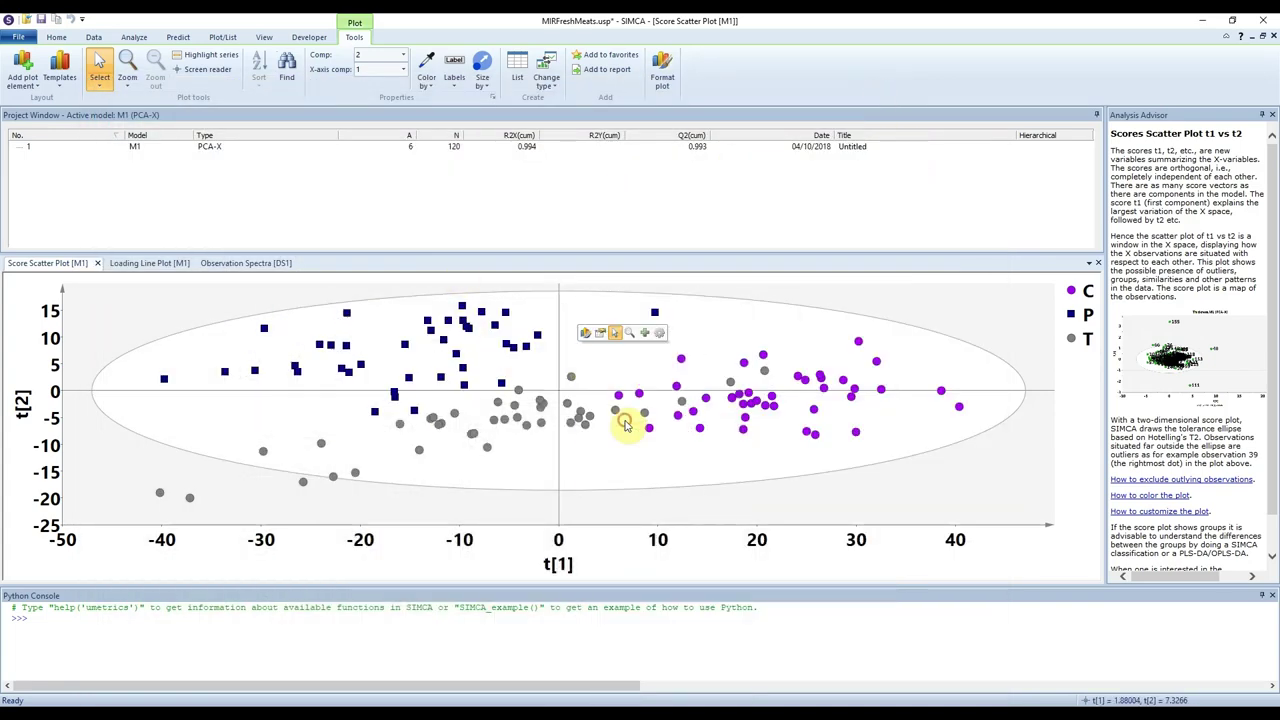
click(609, 339)
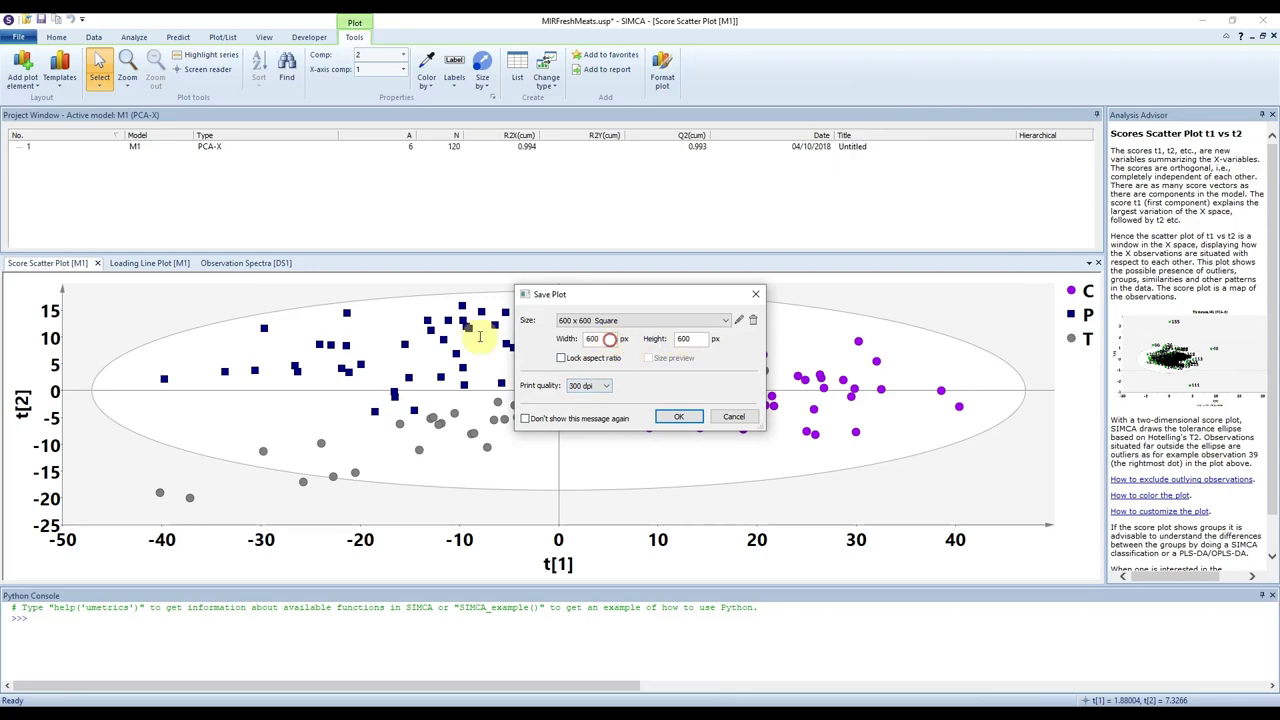
text(900)
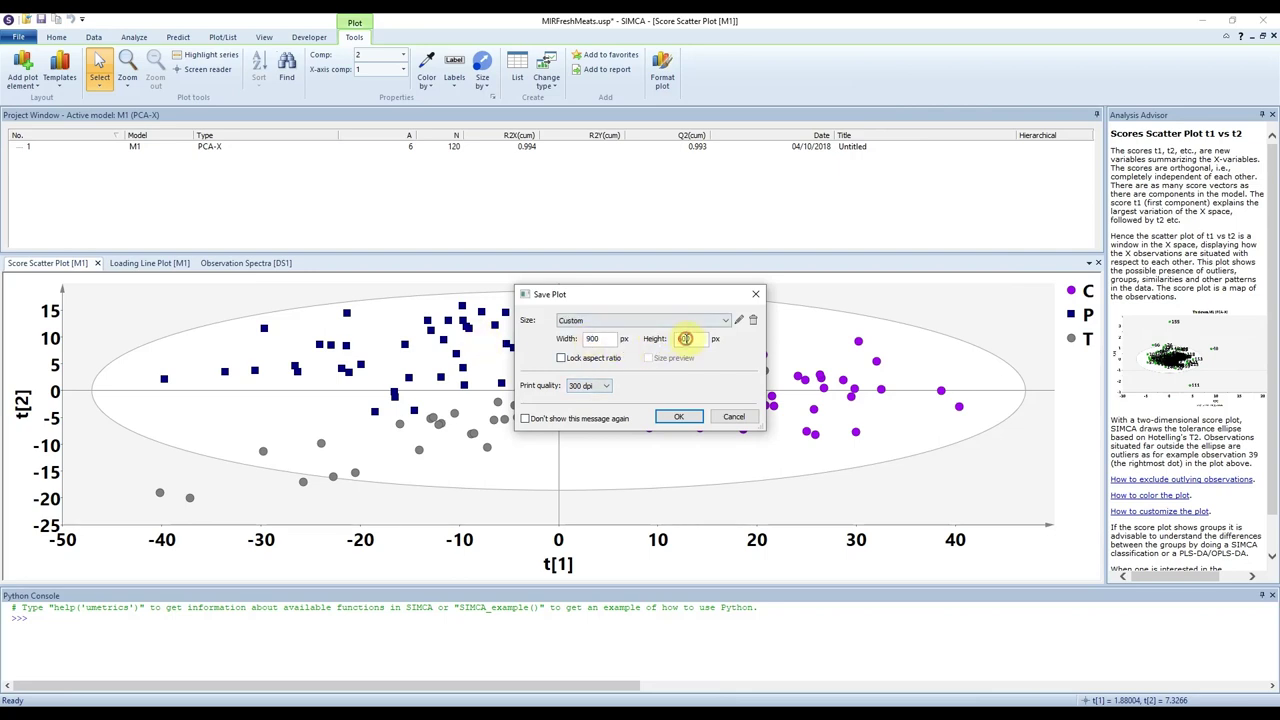
click(670, 420)
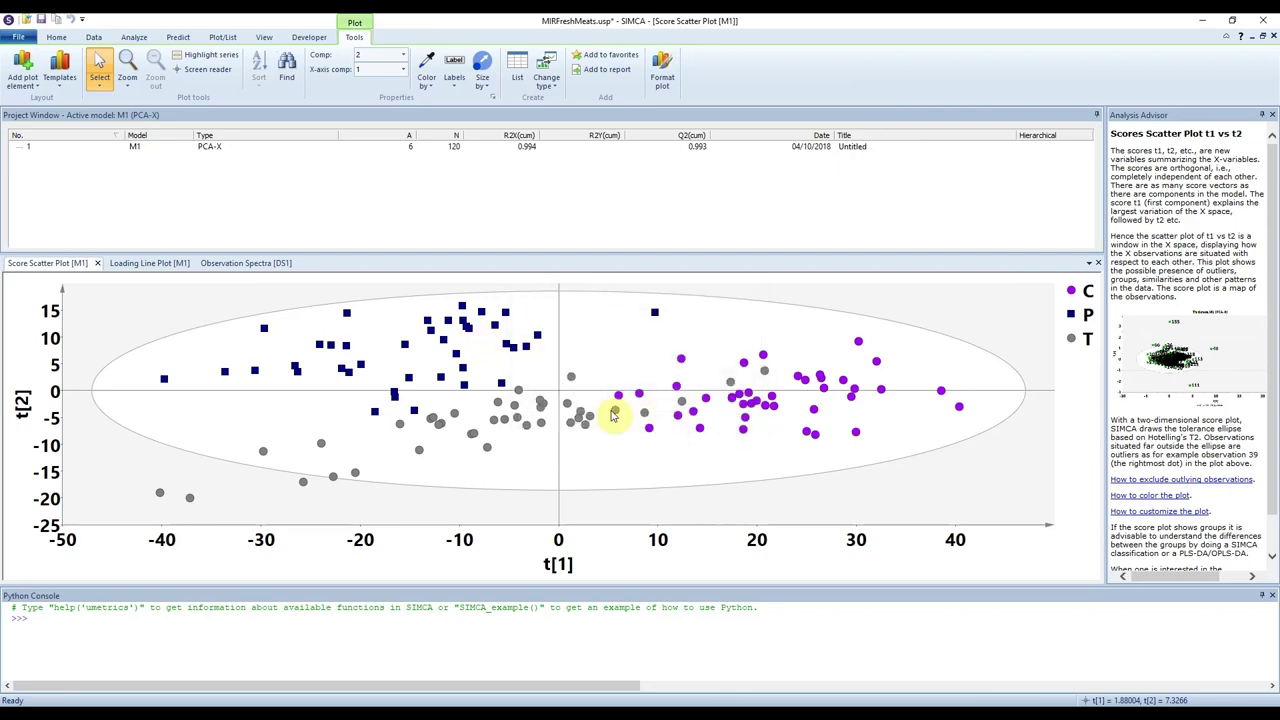
click(915, 527)
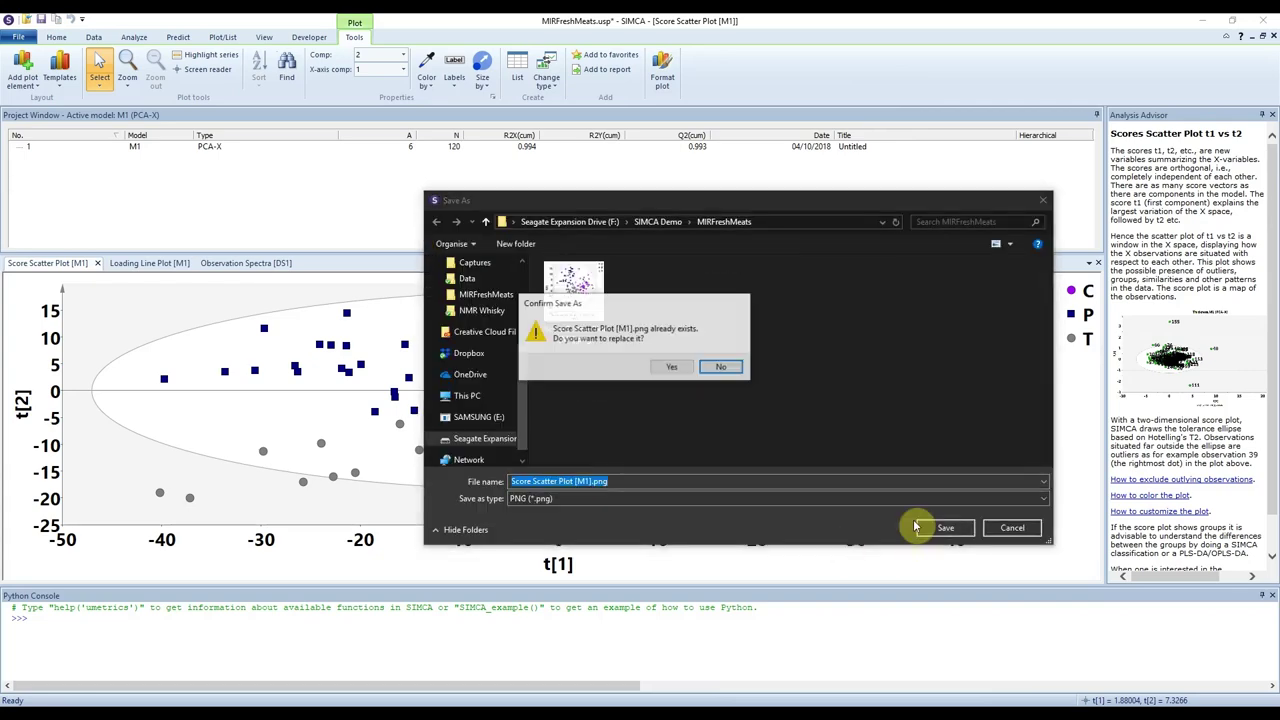
click(672, 367)
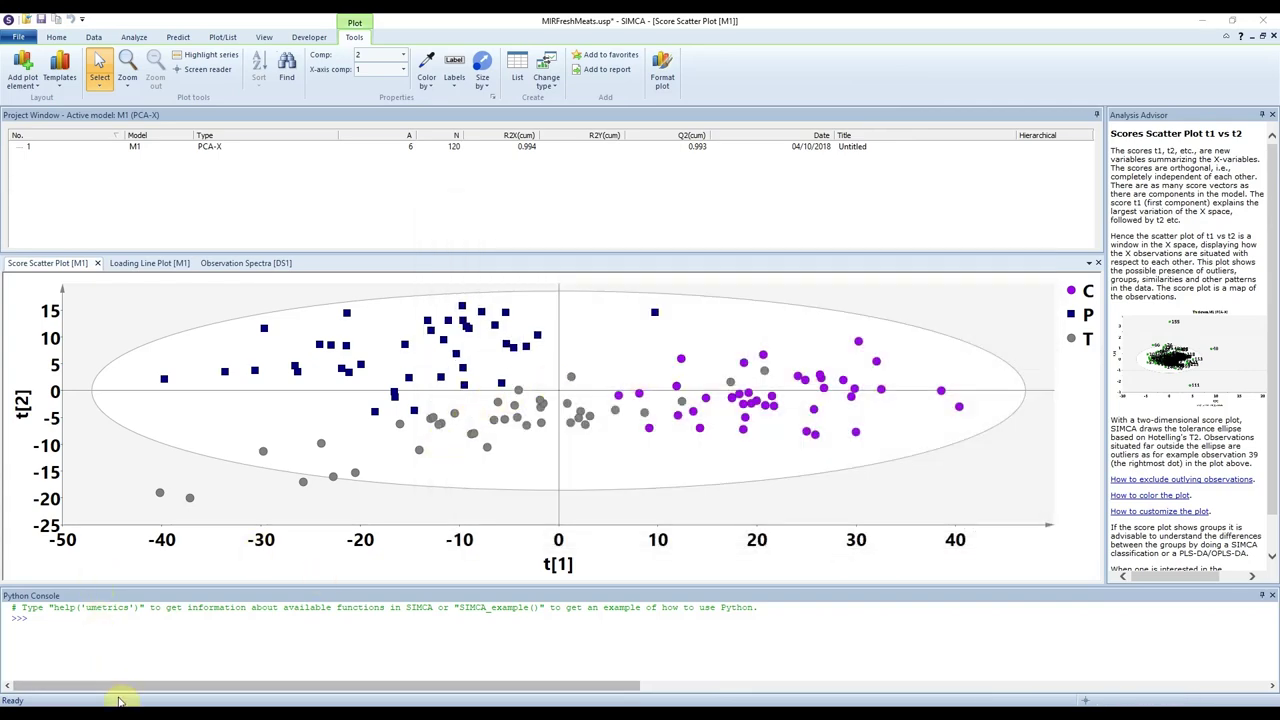
- Open the 900 x 600 image from File Explorer, shrink the viewer window to check its legibility, and return to SIMCA
click(120, 698)
click(540, 330)
double_click(540, 330)
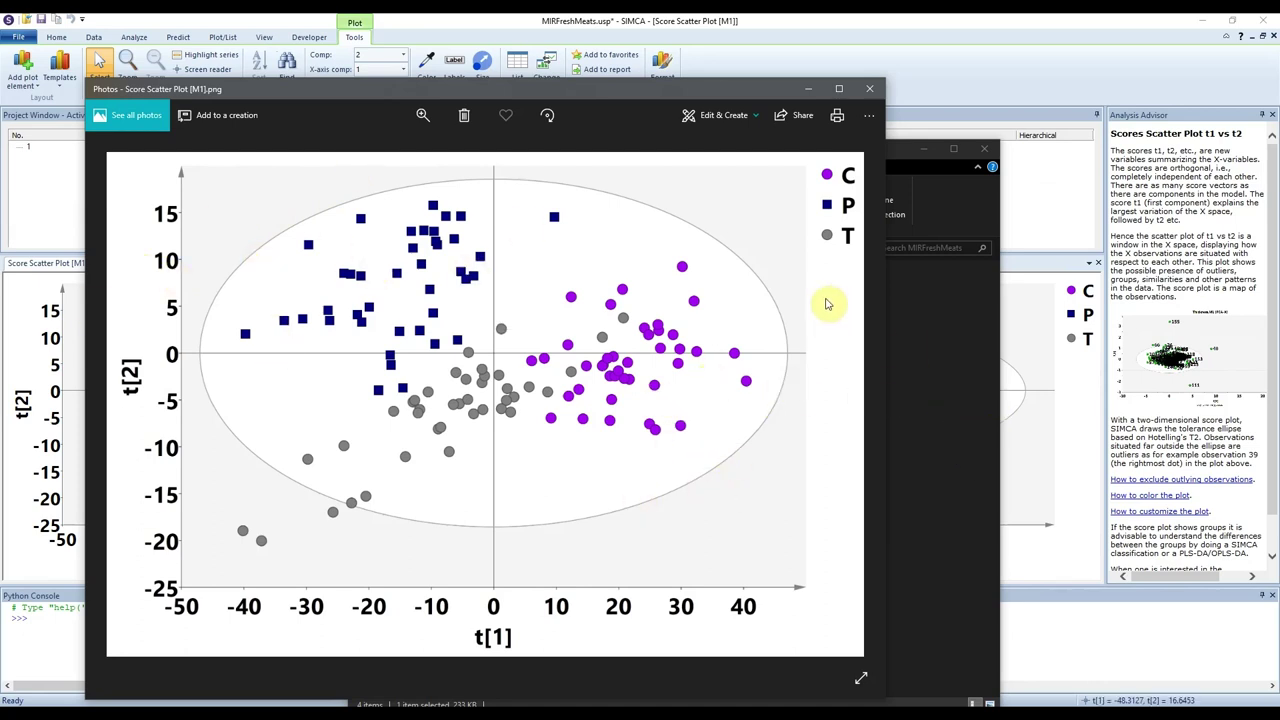
drag(220, 93, 228, 48)
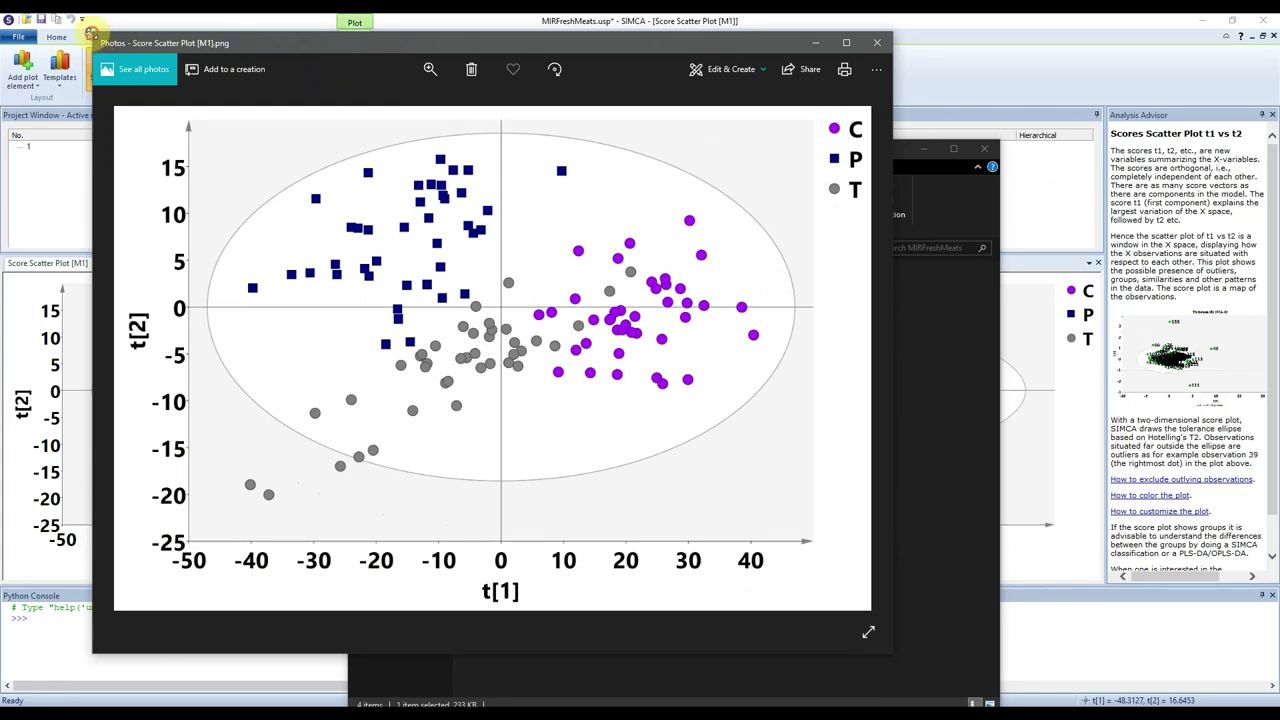
drag(90, 34, 560, 323)
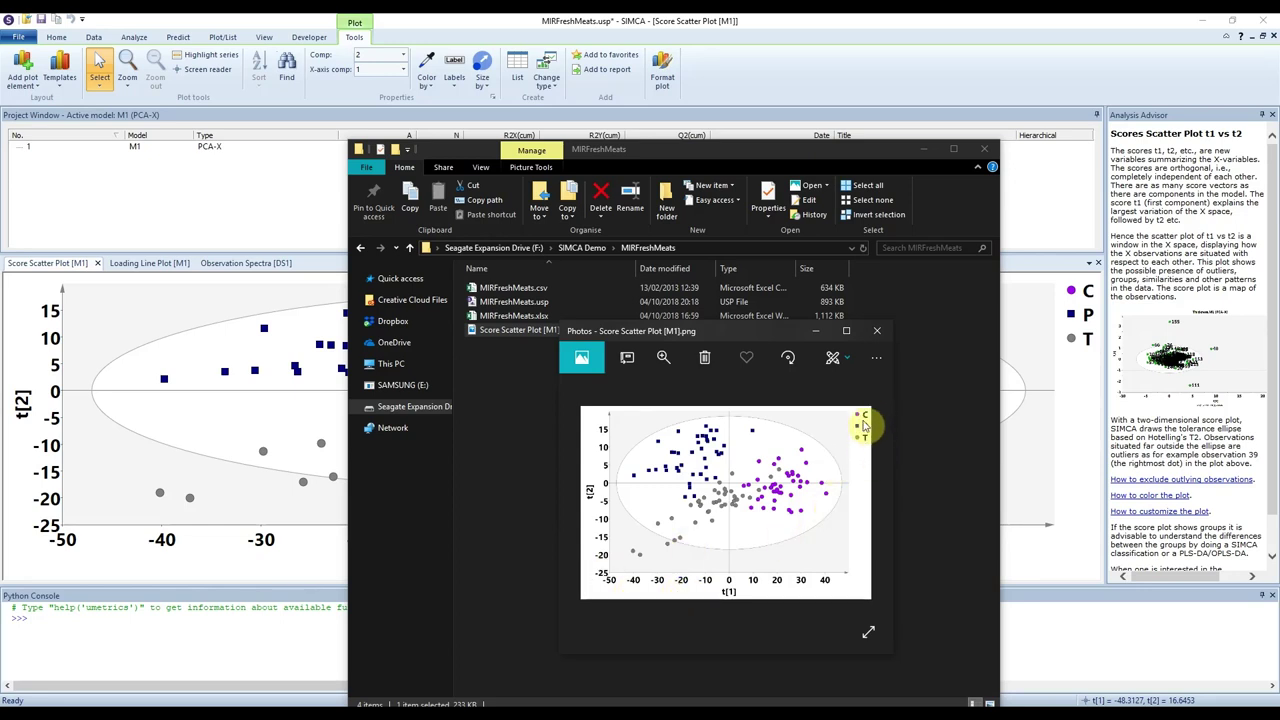
click(873, 335)
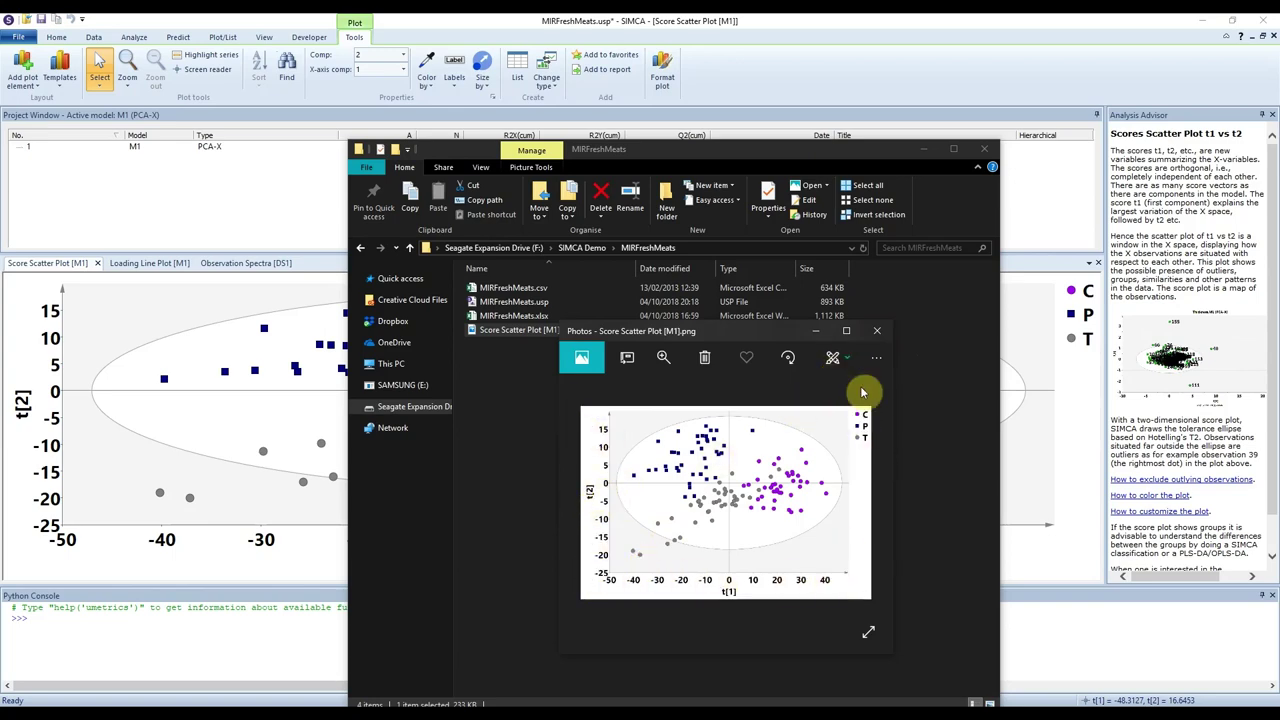
click(877, 330)
click(923, 148)
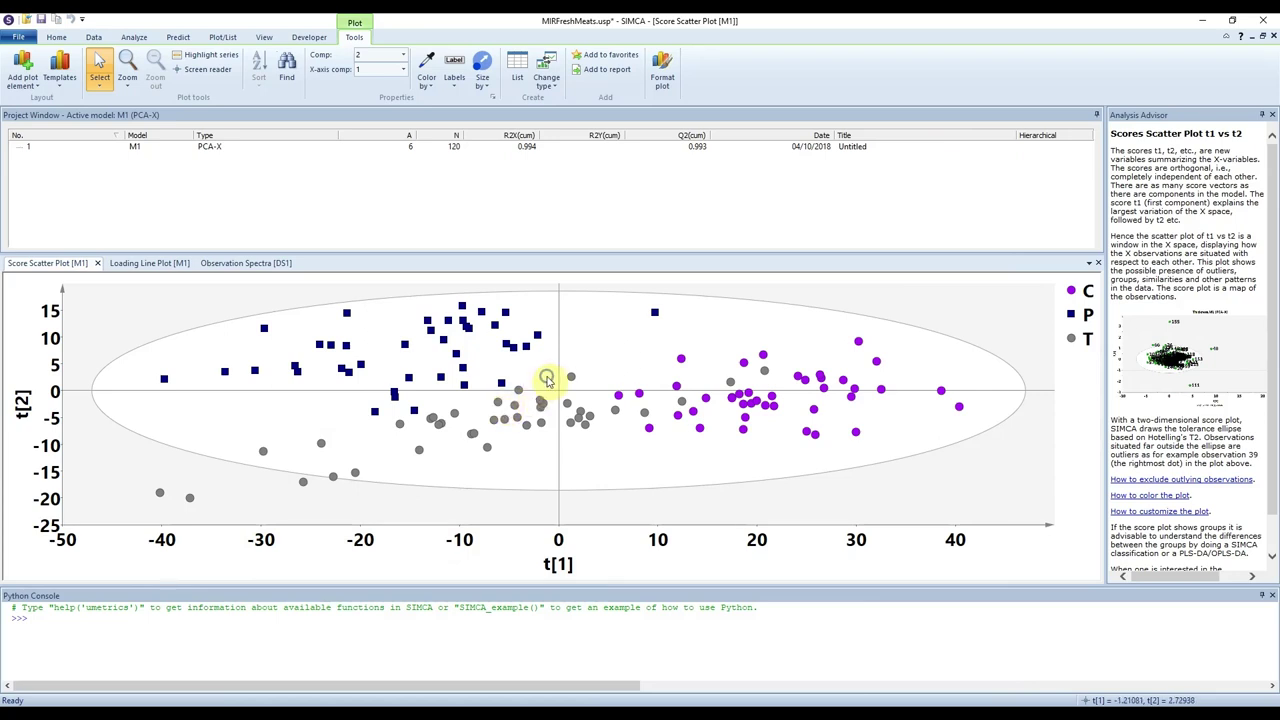
- Format the score scatter plot so that its X axis uses a step size of 20
right_click(547, 379)
click(603, 480)
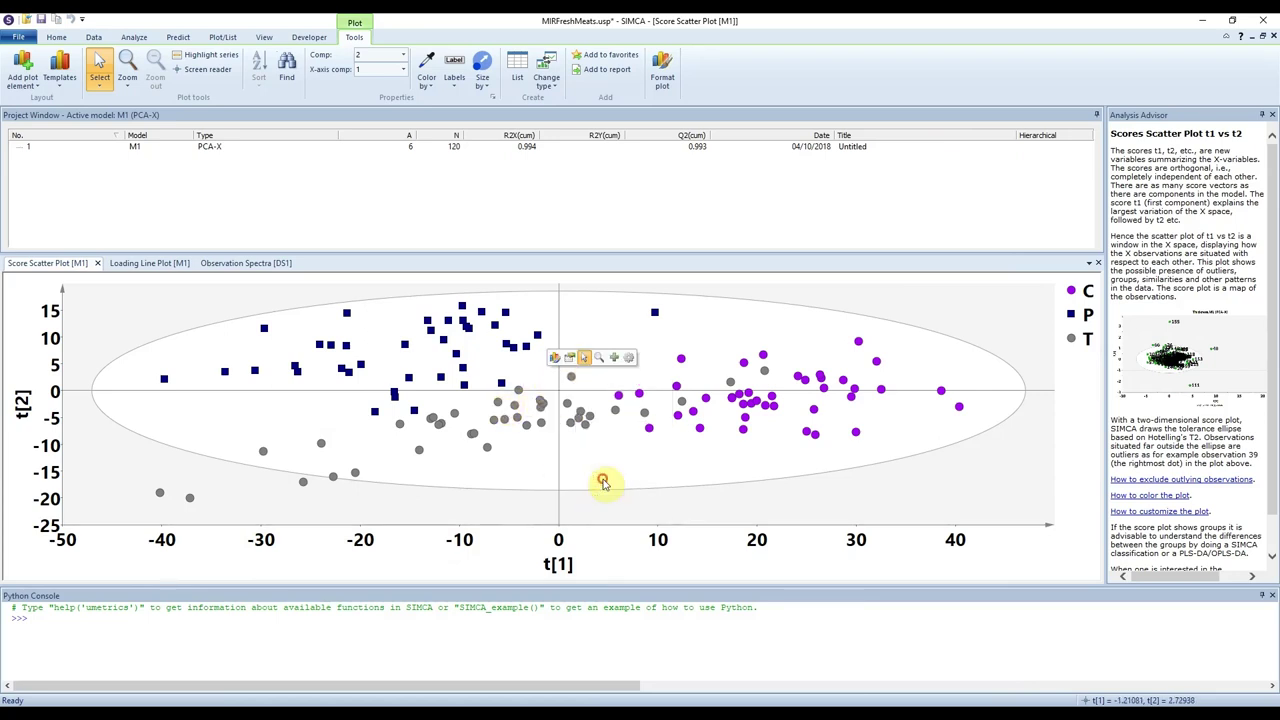
click(370, 260)
click(359, 260)
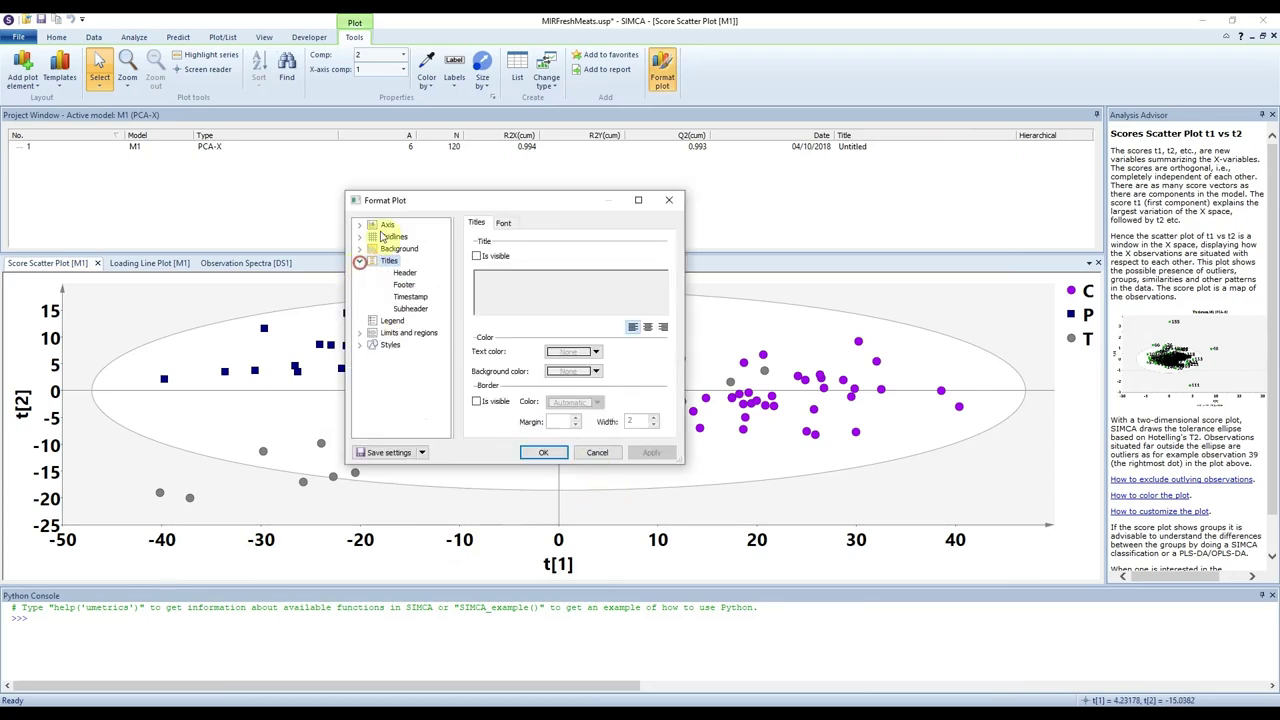
click(386, 224)
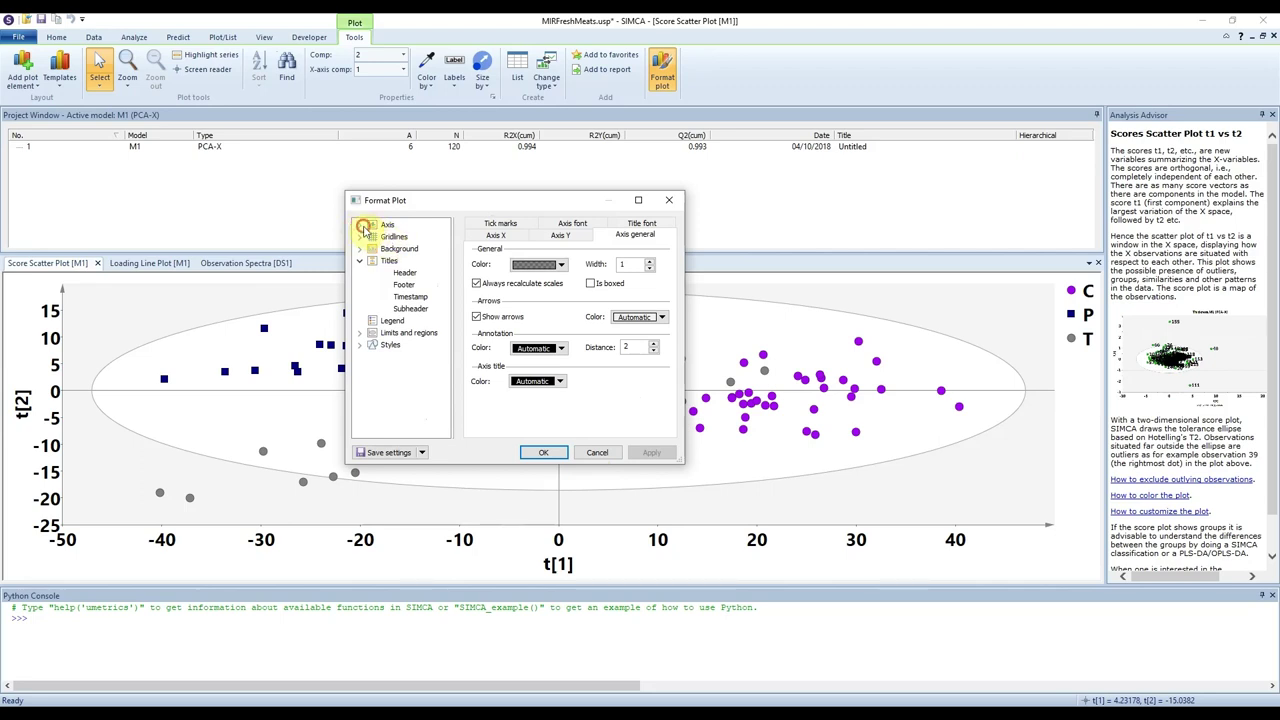
click(360, 225)
click(402, 237)
click(529, 388)
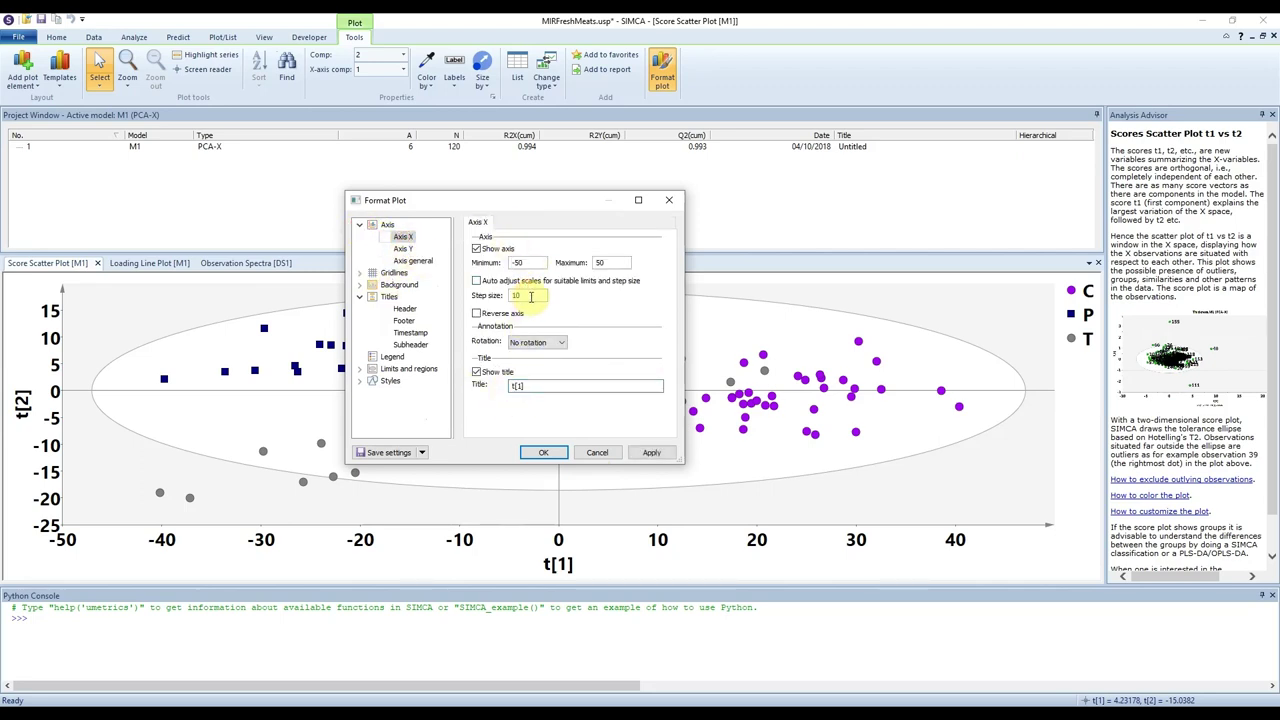
text(20)
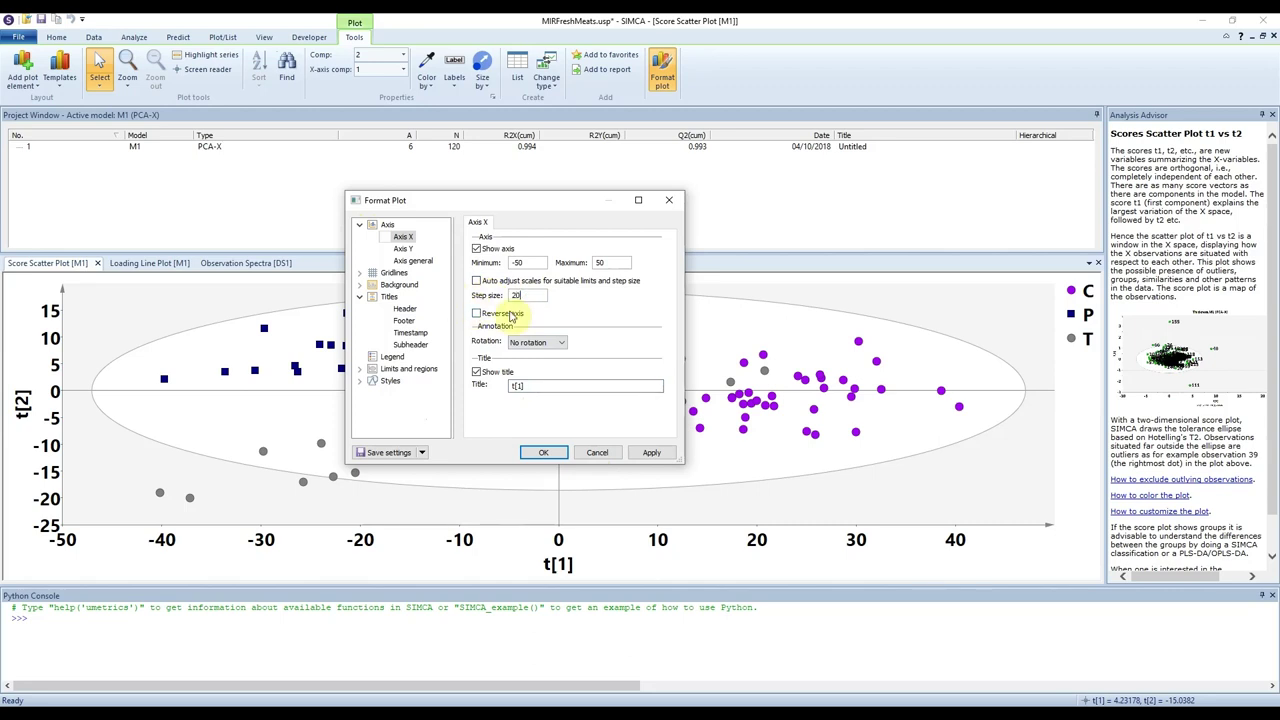
click(651, 452)
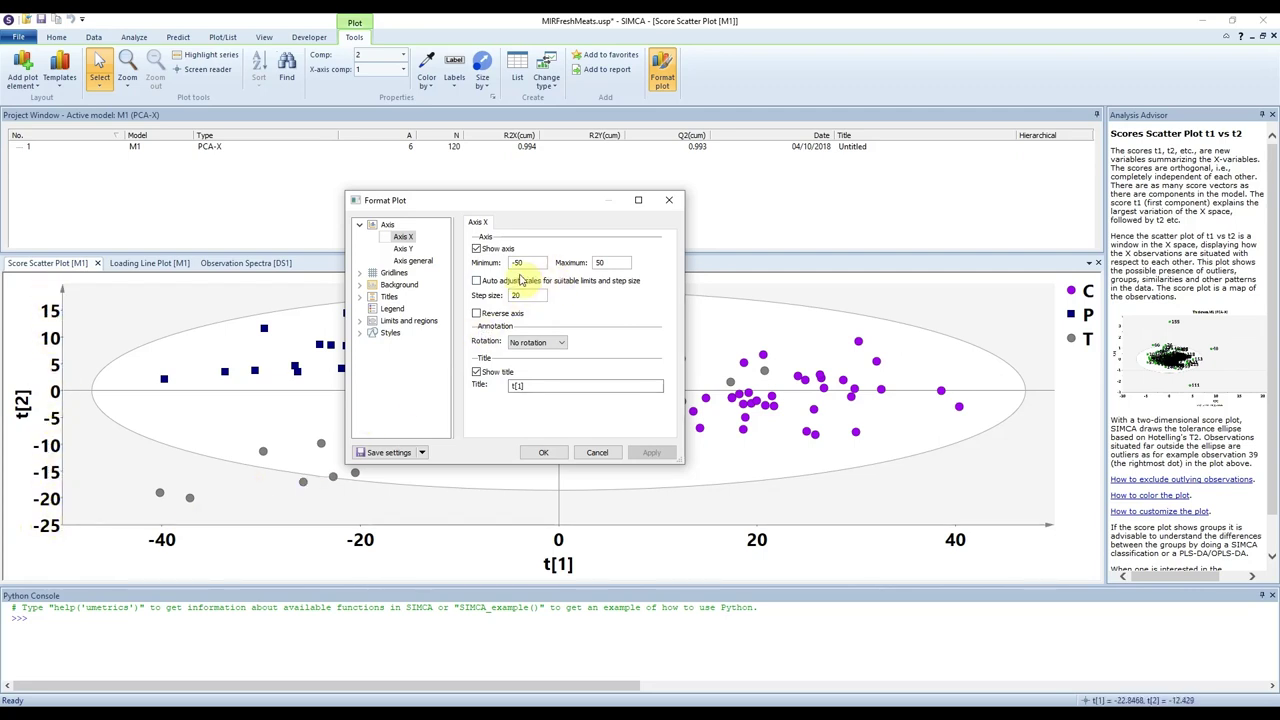
- Set the step size of the score scatter plot's Y axis to 10 and accept the plot formatting
click(403, 248)
click(549, 284)
click(524, 294)
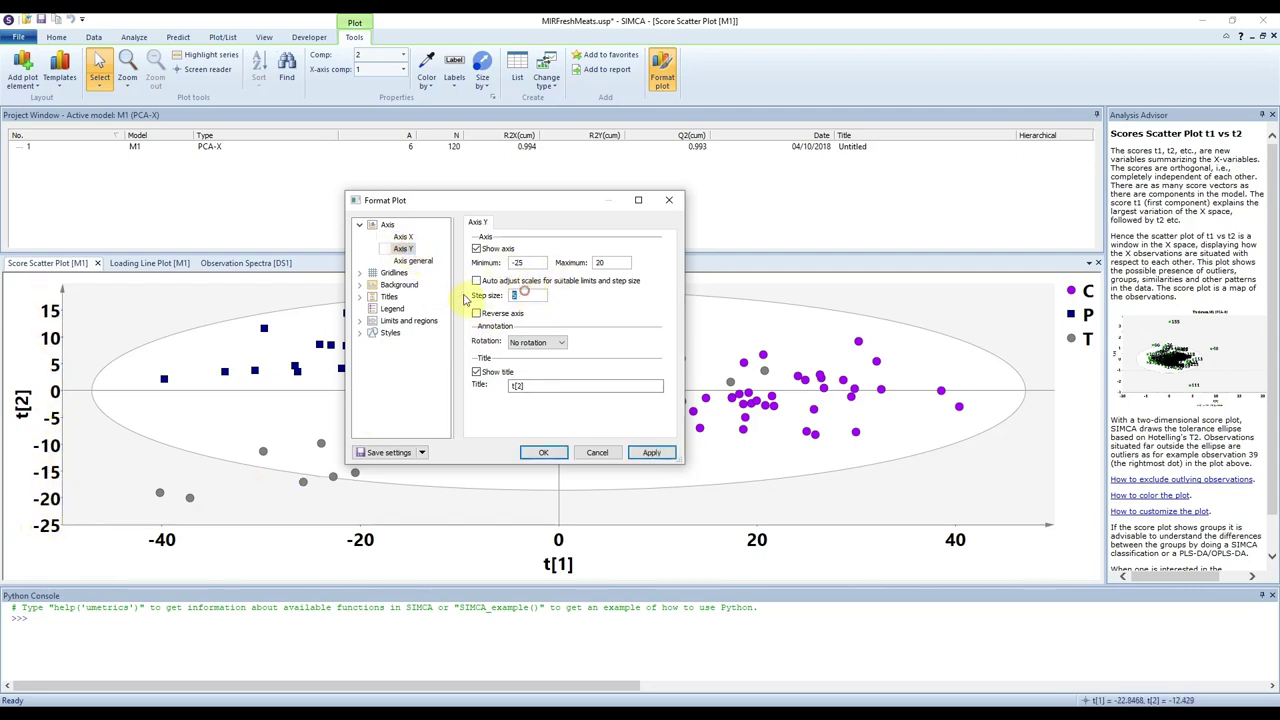
text(10)
click(545, 452)
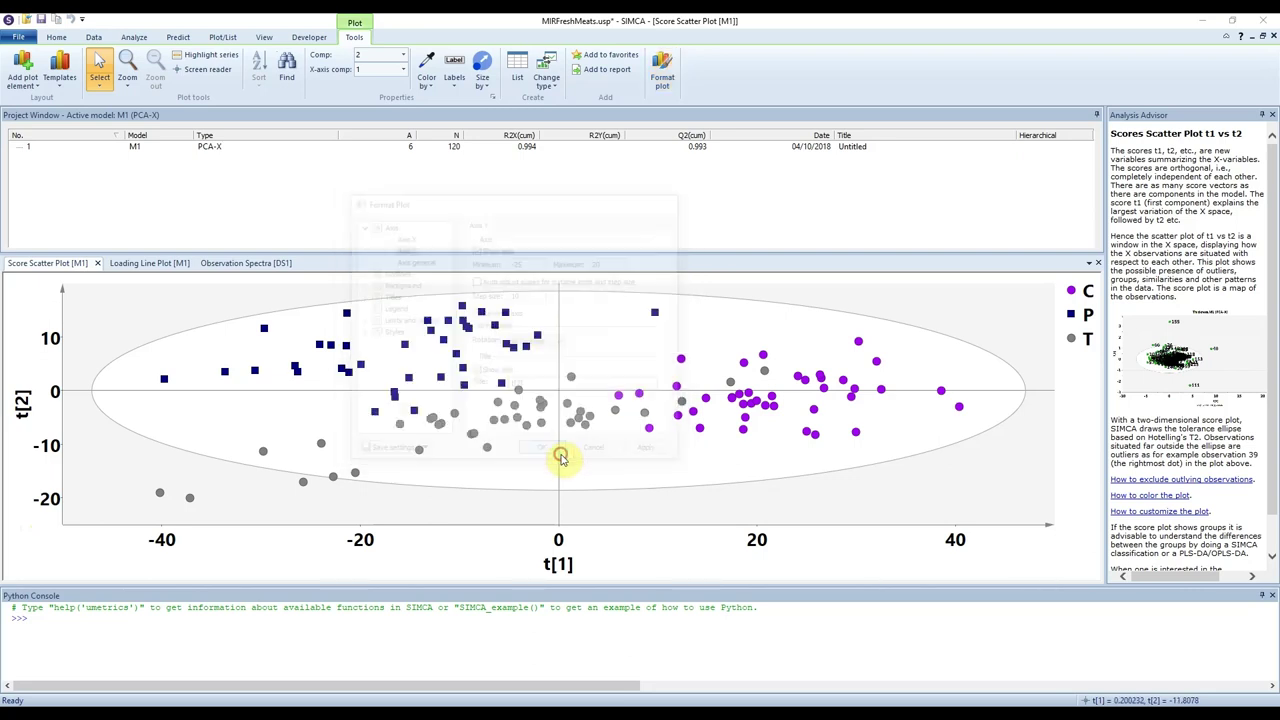
- Save the reformatted score scatter plot at 900 x 600 px and 300 dpi, replacing Score Scatter Plot [M1].png
right_click(602, 350)
click(645, 422)
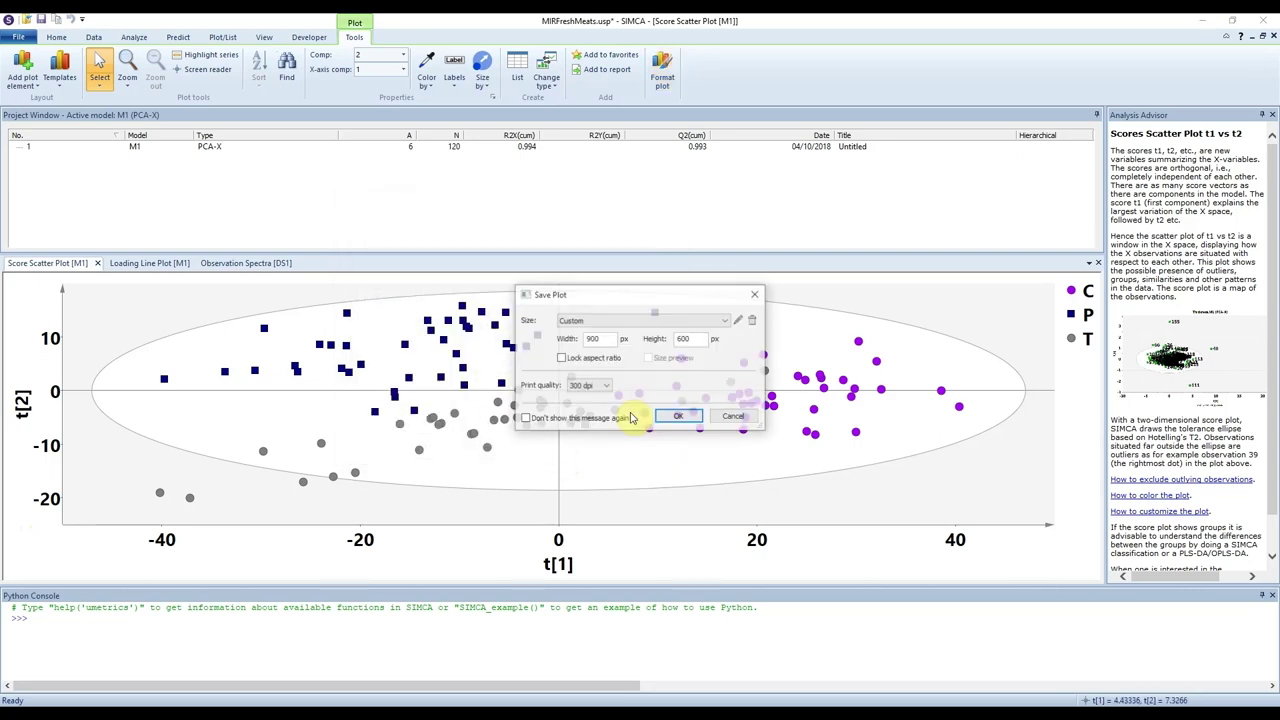
click(679, 418)
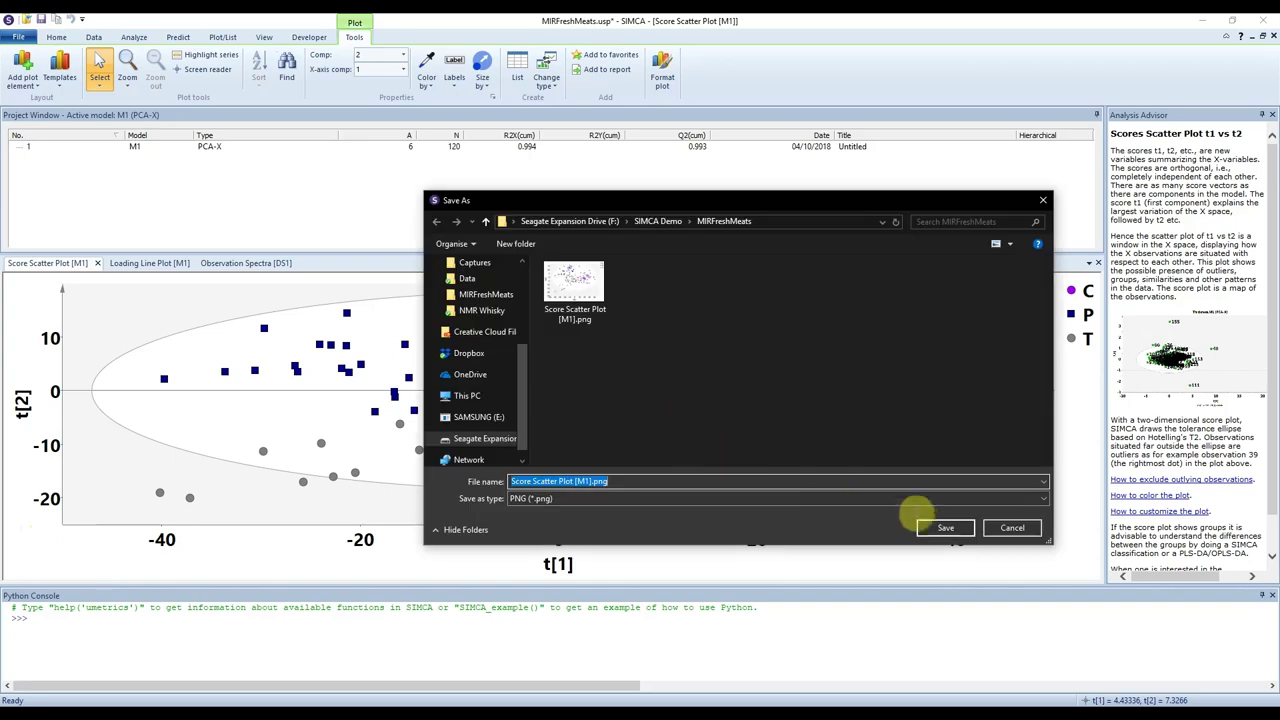
click(930, 521)
click(723, 366)
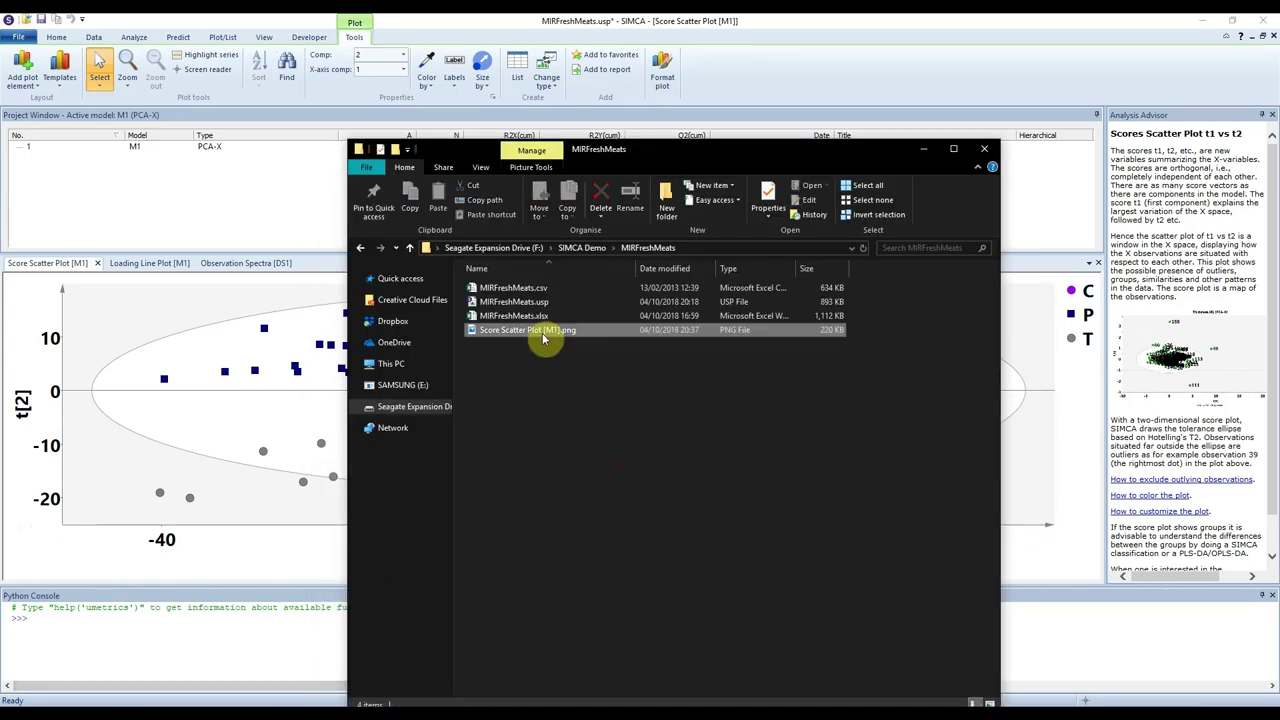
- Open the newly saved score scatter plot image to check its axis labels, and close both the image and the folder window
double_click(540, 333)
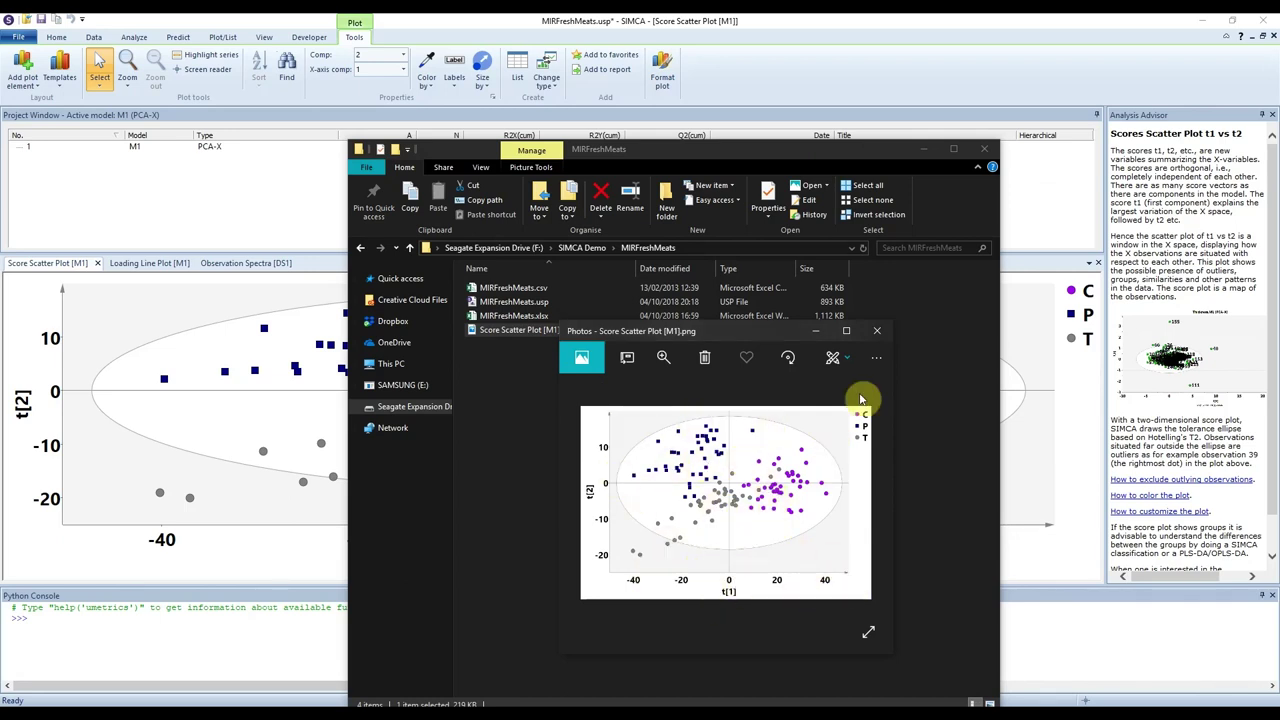
click(877, 330)
click(984, 149)
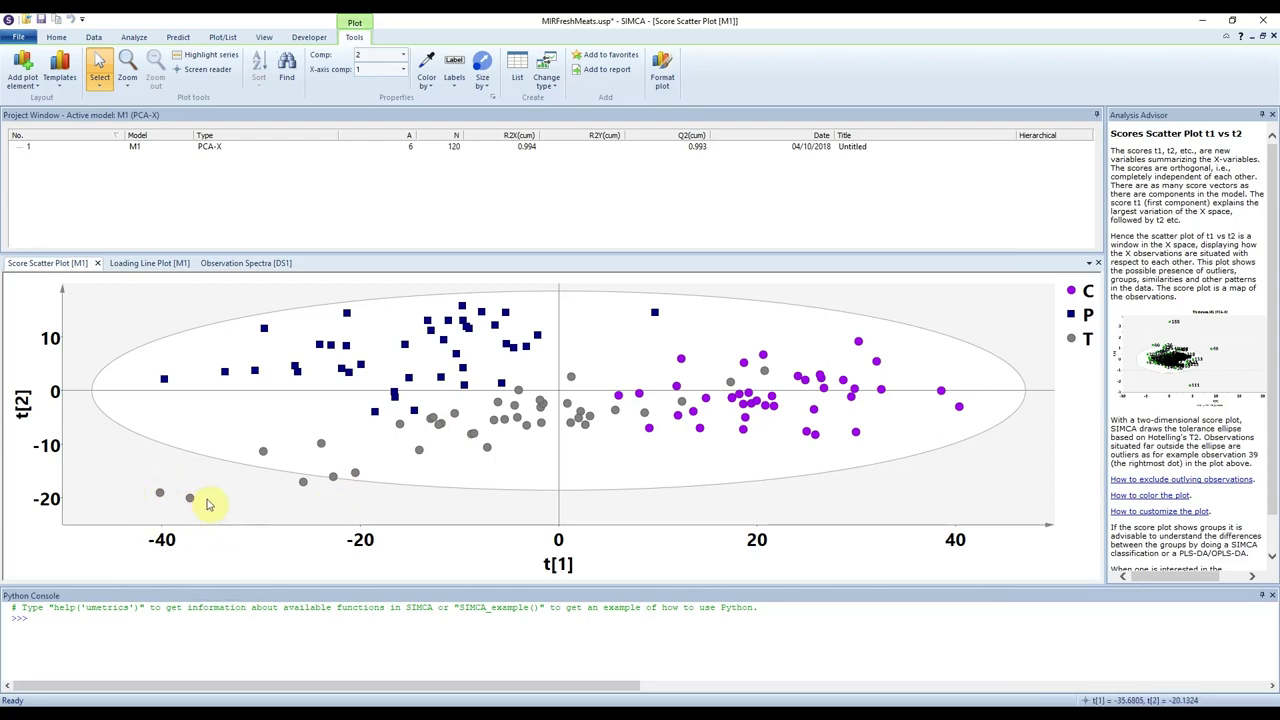
- Review the loading line plot and the observation spectra plot
click(145, 264)
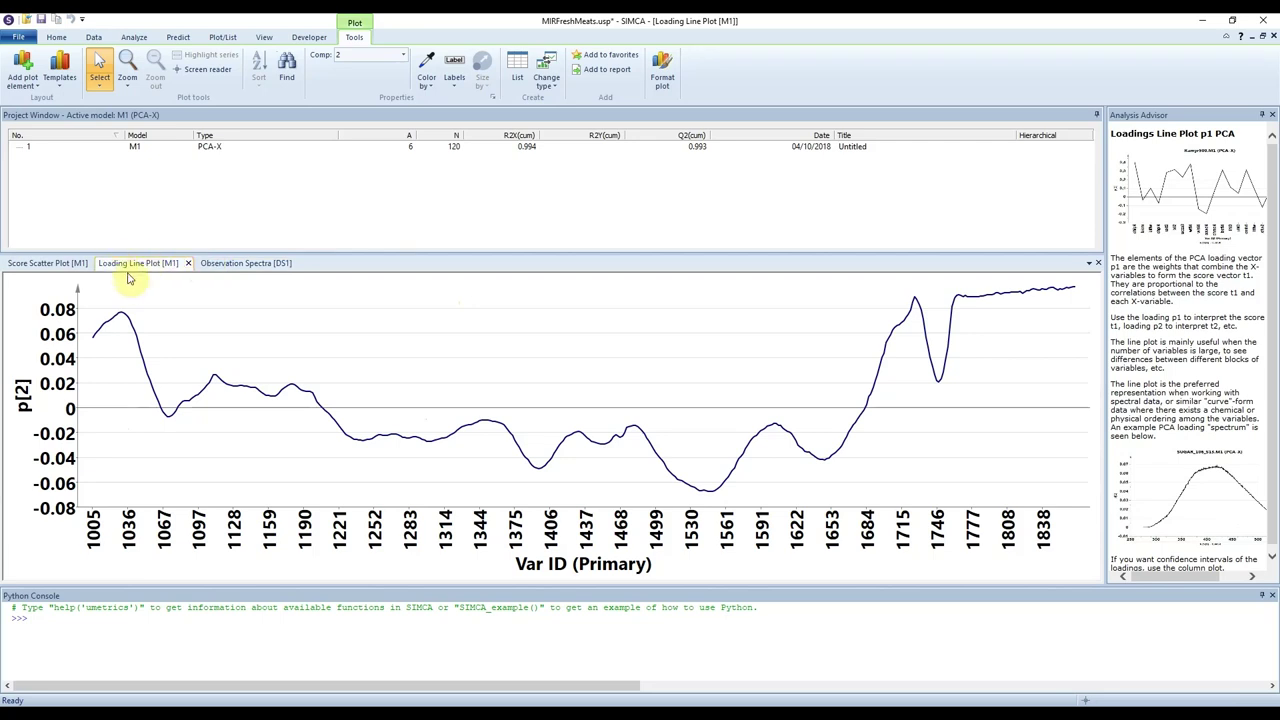
click(228, 263)
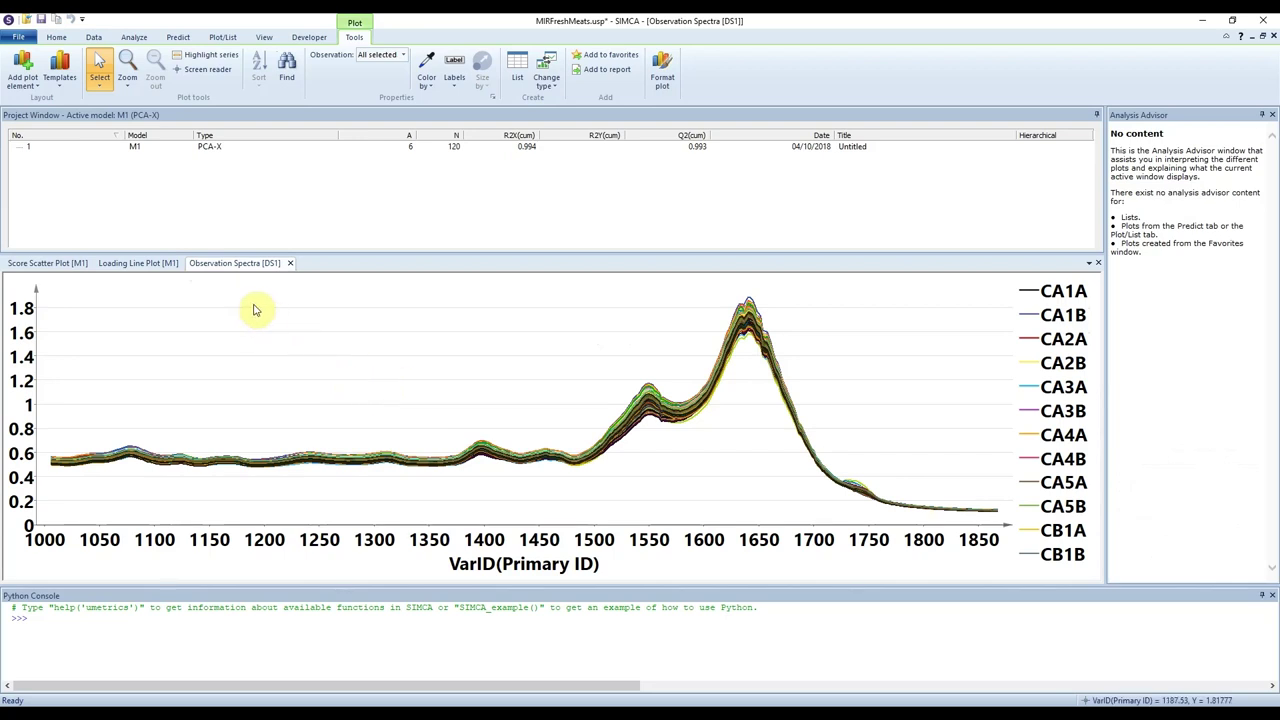
click(331, 188)
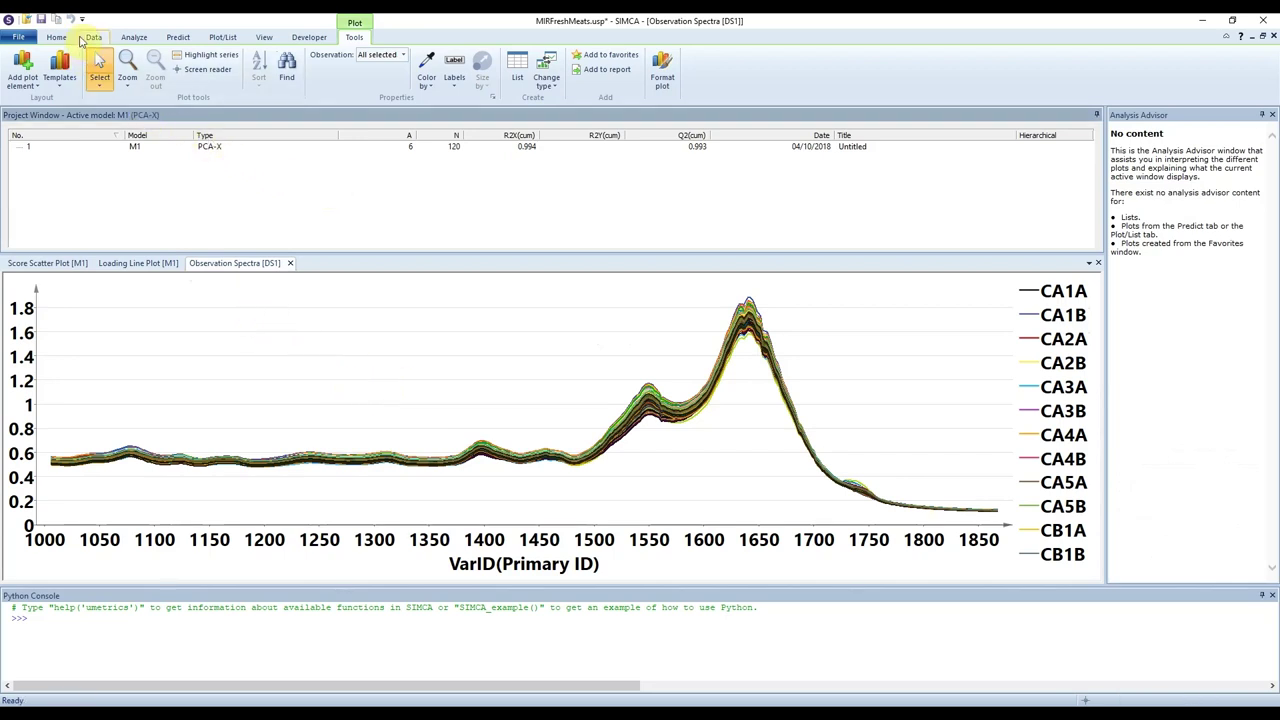
- Start a new workset based on model 1 and switch it to the simple mode wizard
click(57, 37)
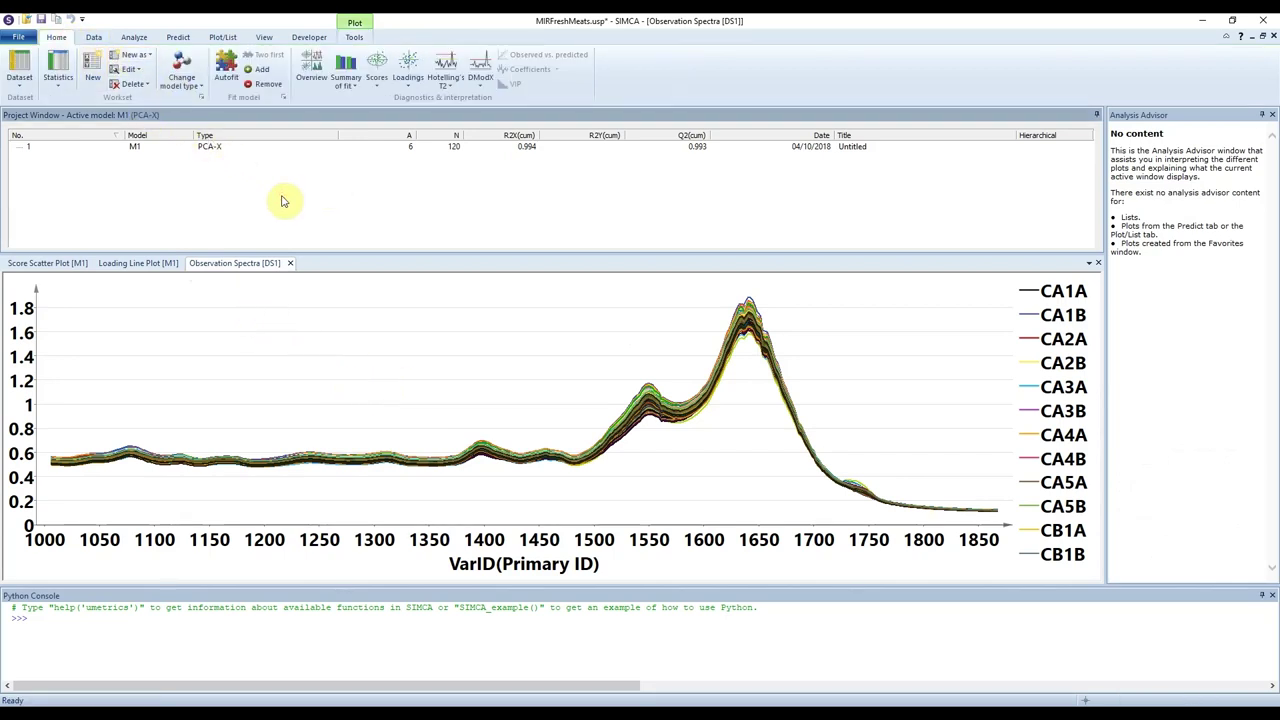
right_click(212, 148)
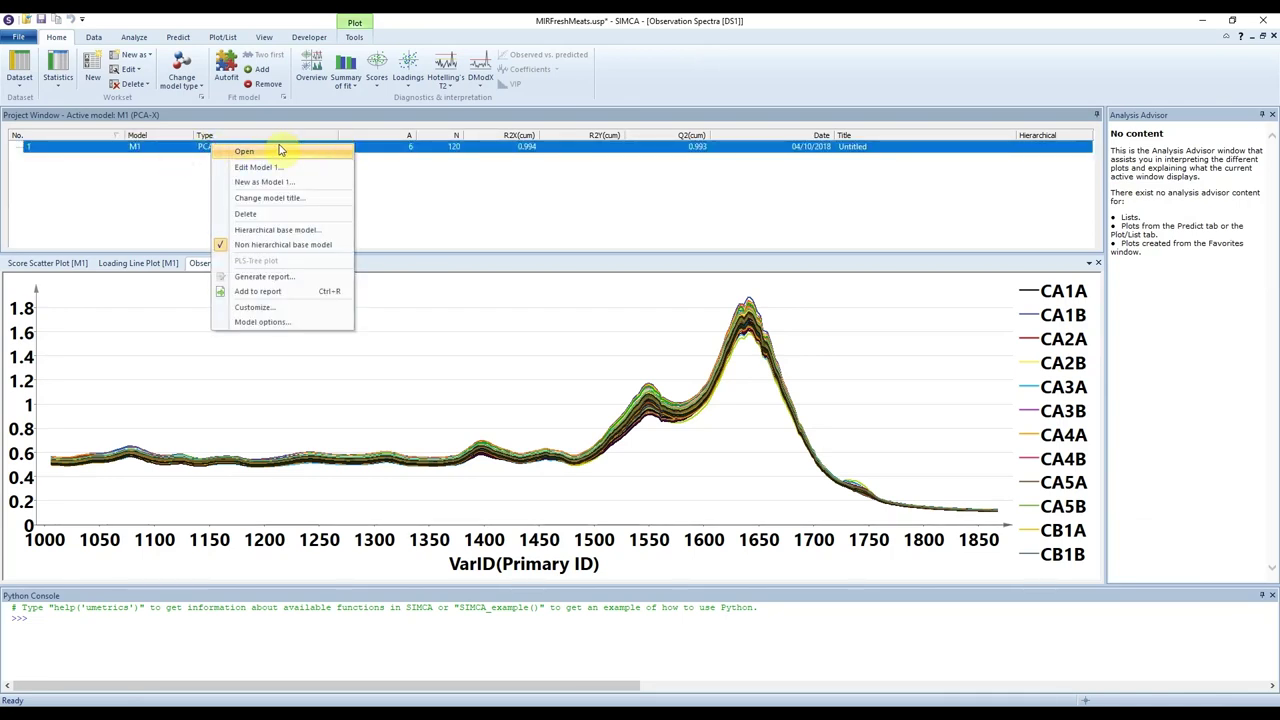
click(314, 183)
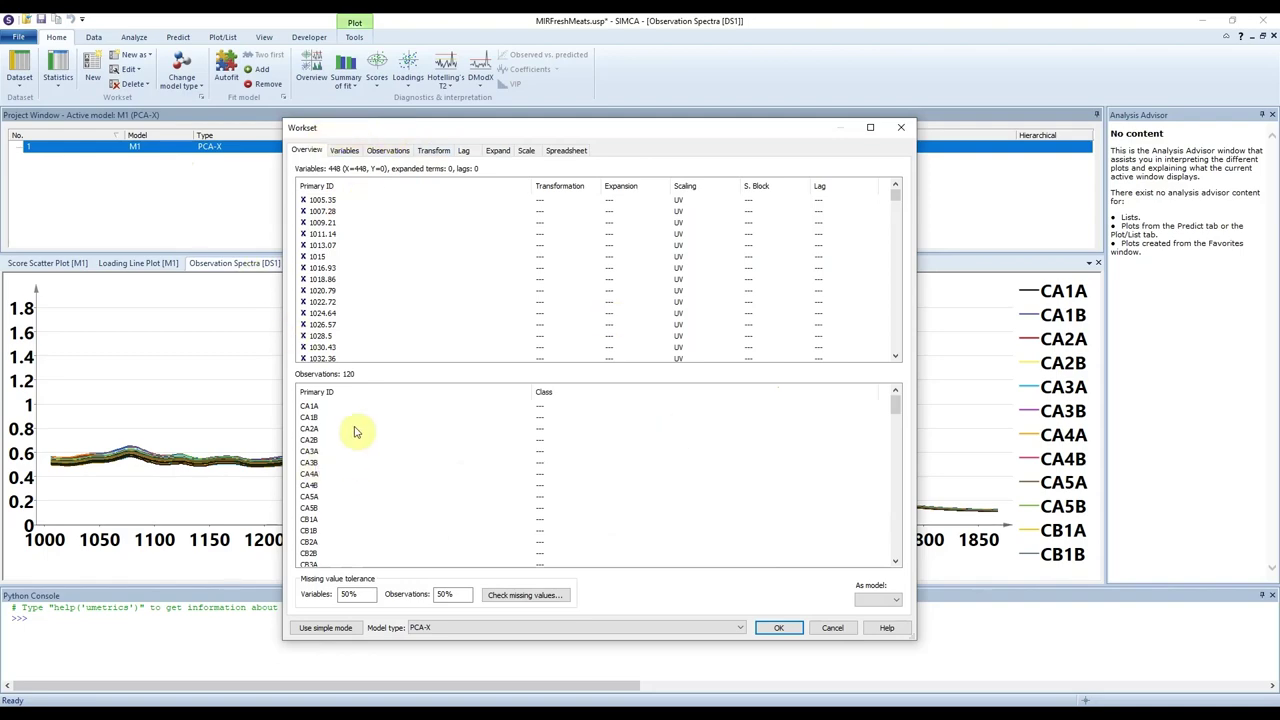
click(327, 628)
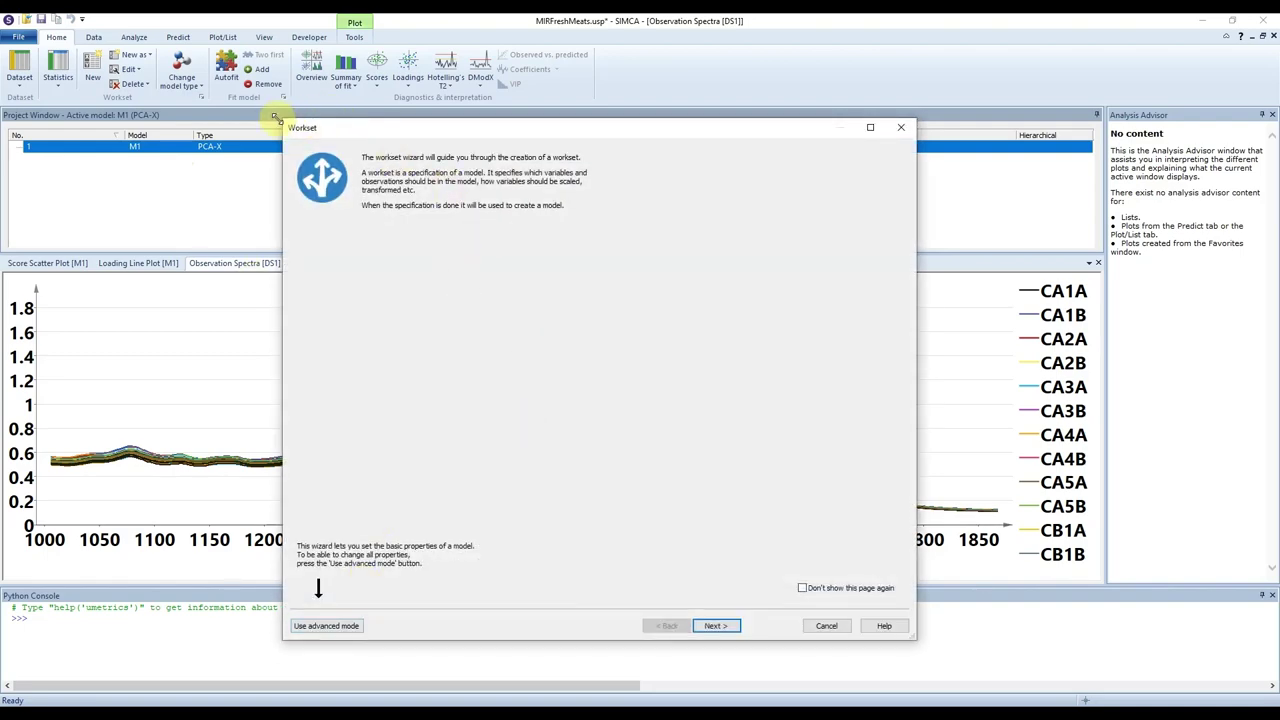
- Switch the workset to advanced mode and review the overview of its variables, scaling and observations
drag(275, 118, 300, 153)
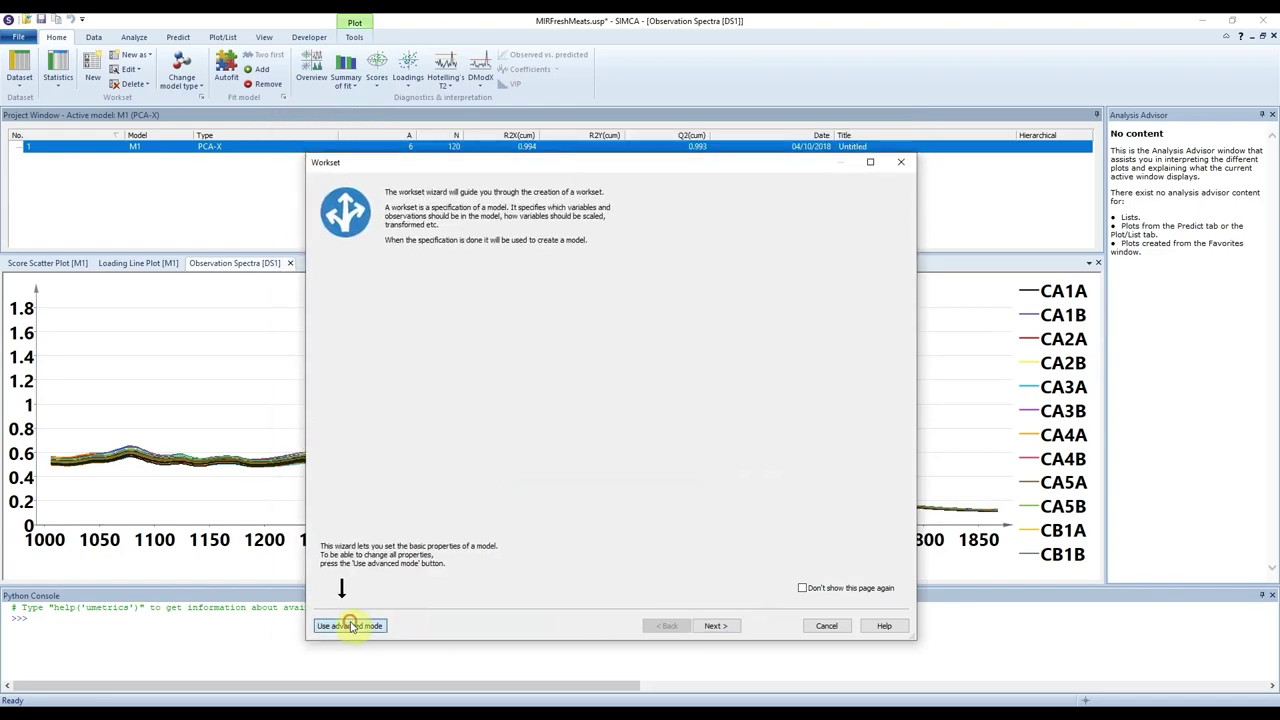
click(350, 626)
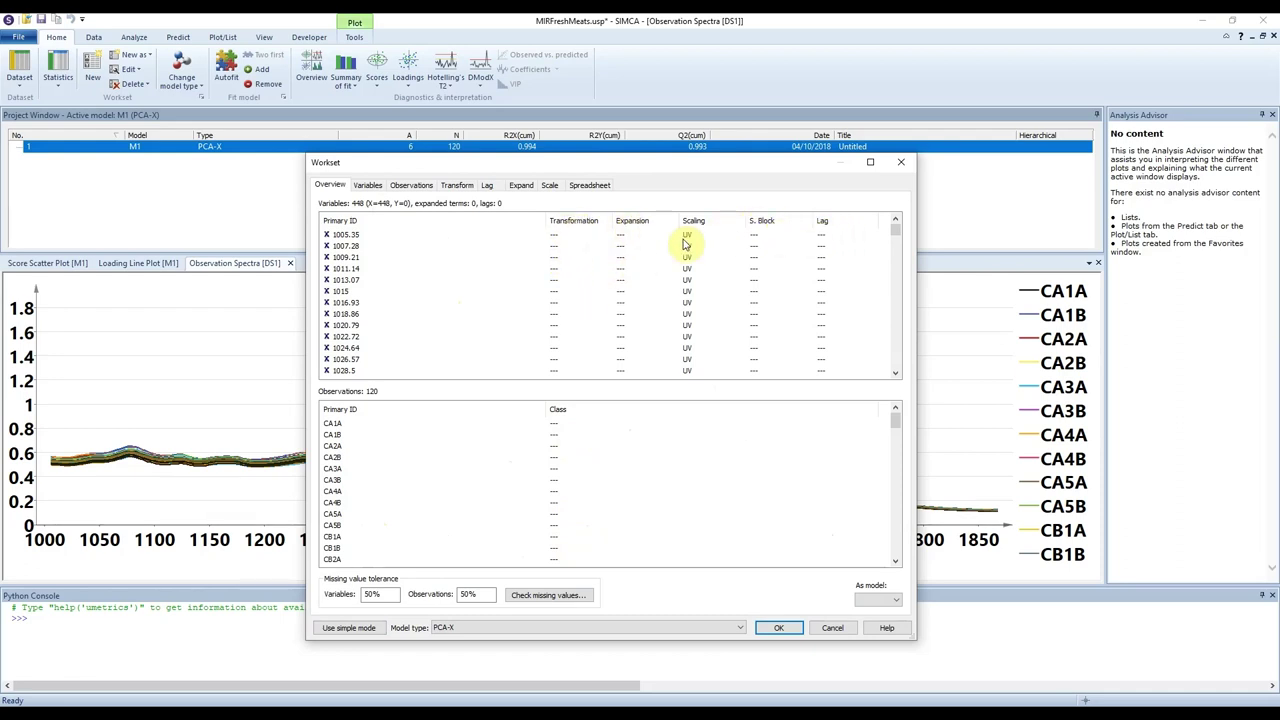
drag(895, 229, 875, 202)
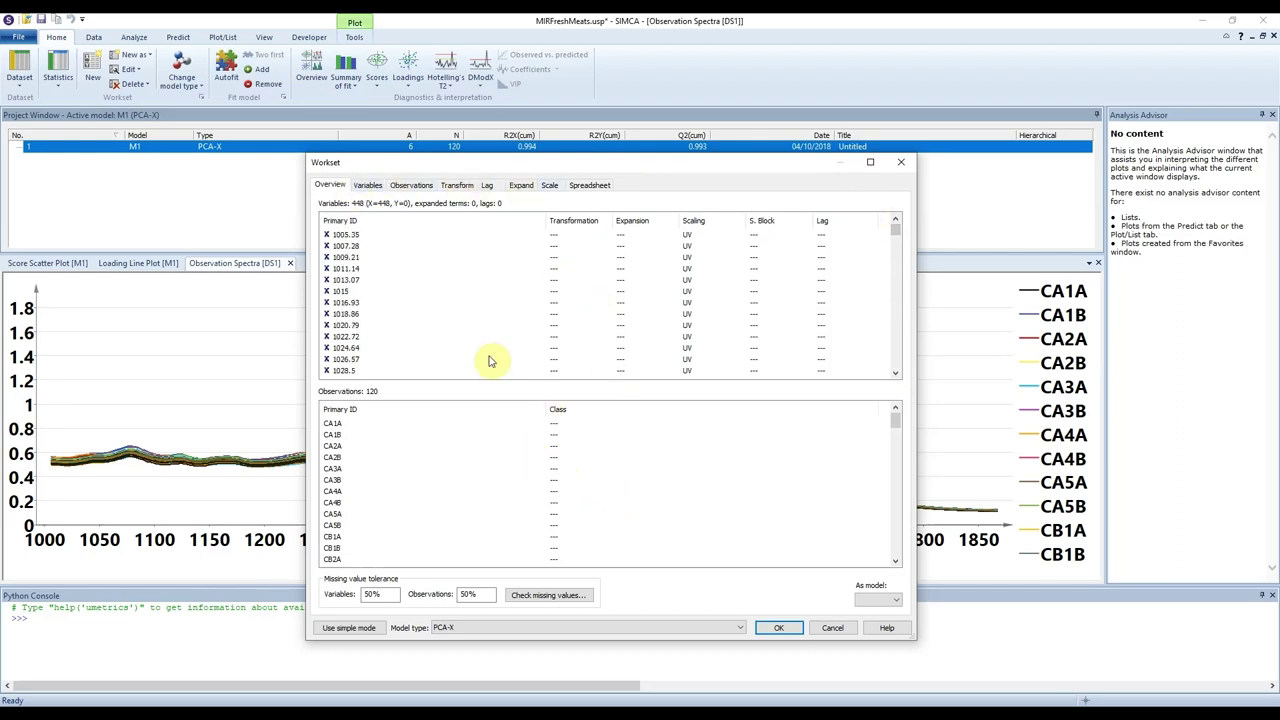
- Exclude the variables 1005.35 through 1152 from the workset
click(369, 186)
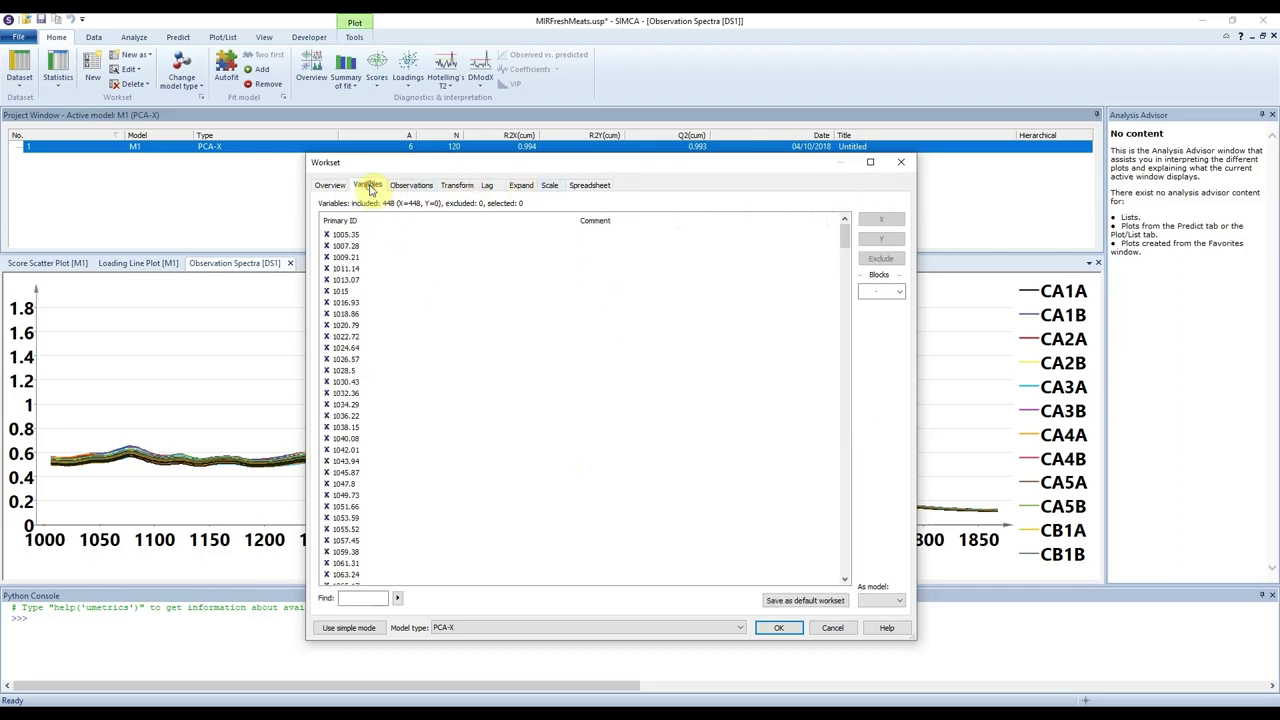
drag(470, 163, 448, 84)
click(313, 156)
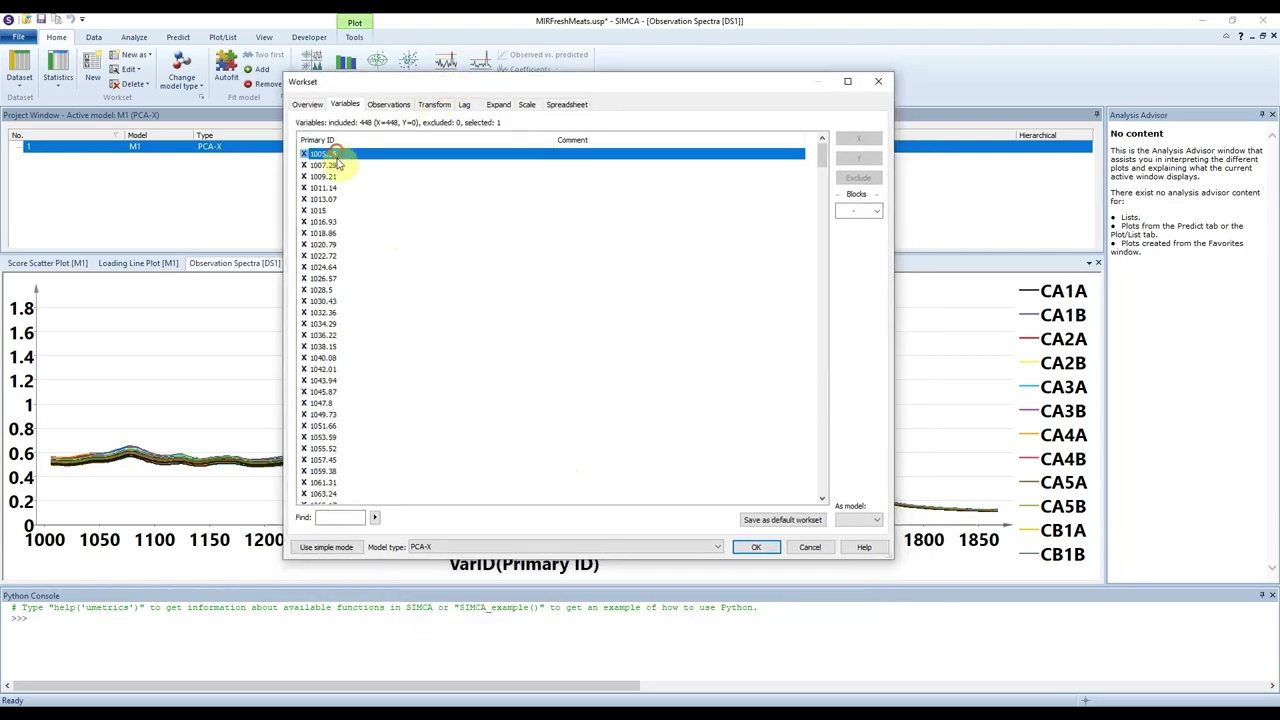
drag(825, 160, 822, 206)
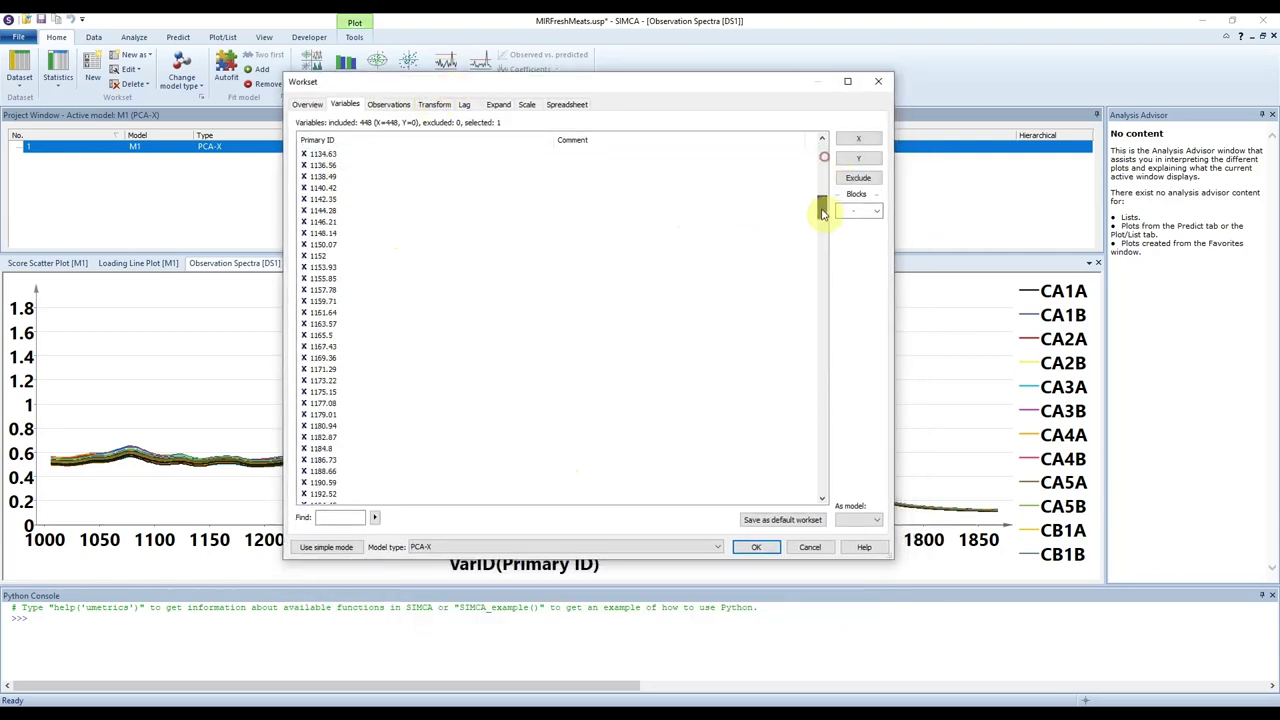
shift+click(322, 256)
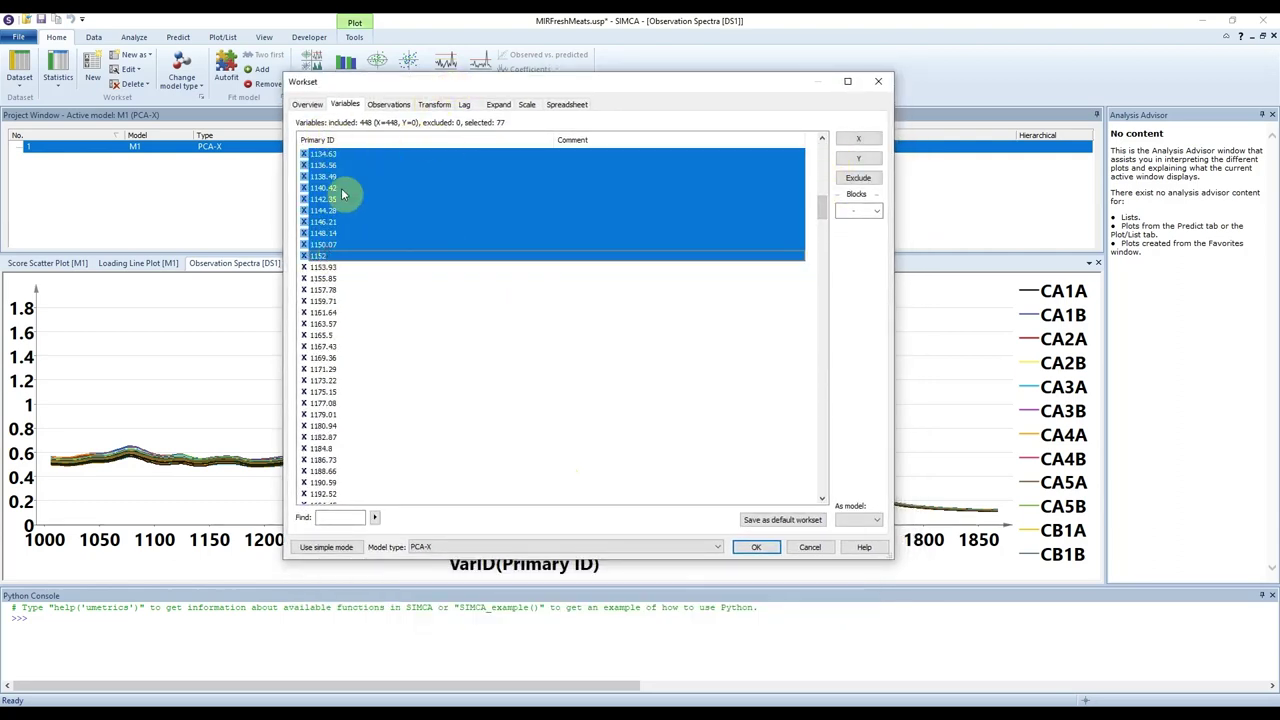
click(857, 178)
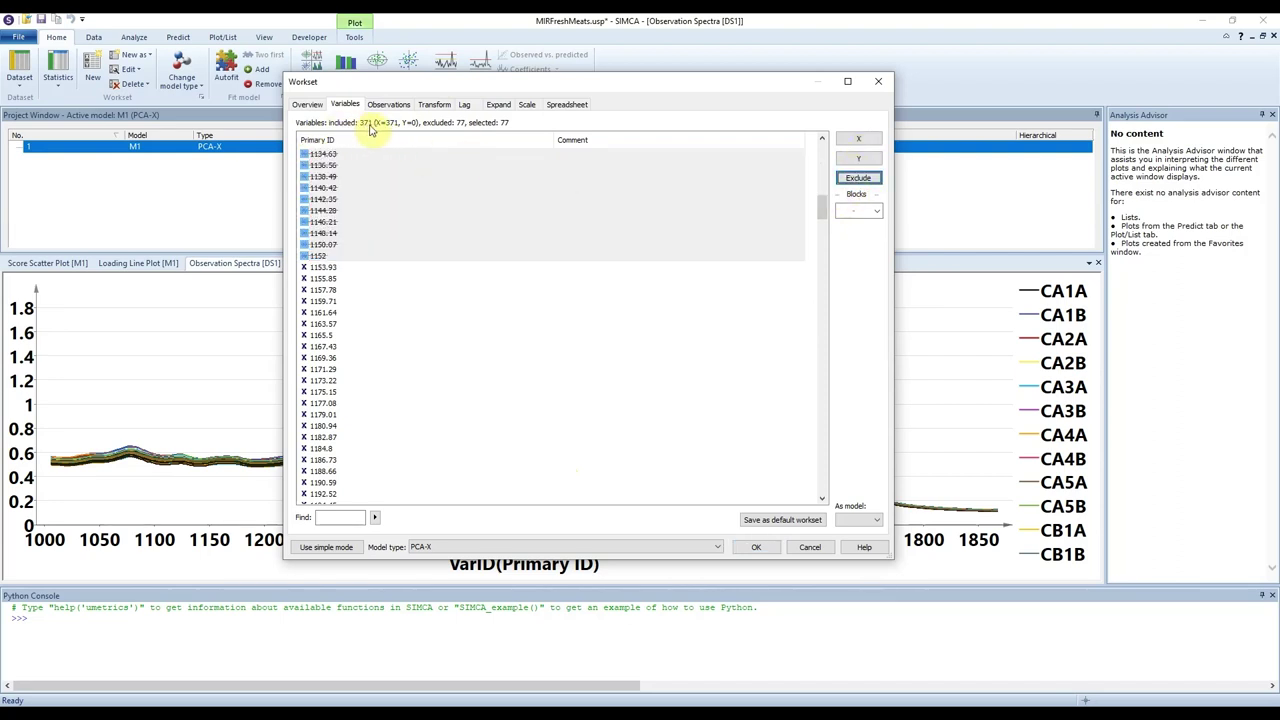
- Restore the excluded variables to the workset as X variables
click(856, 139)
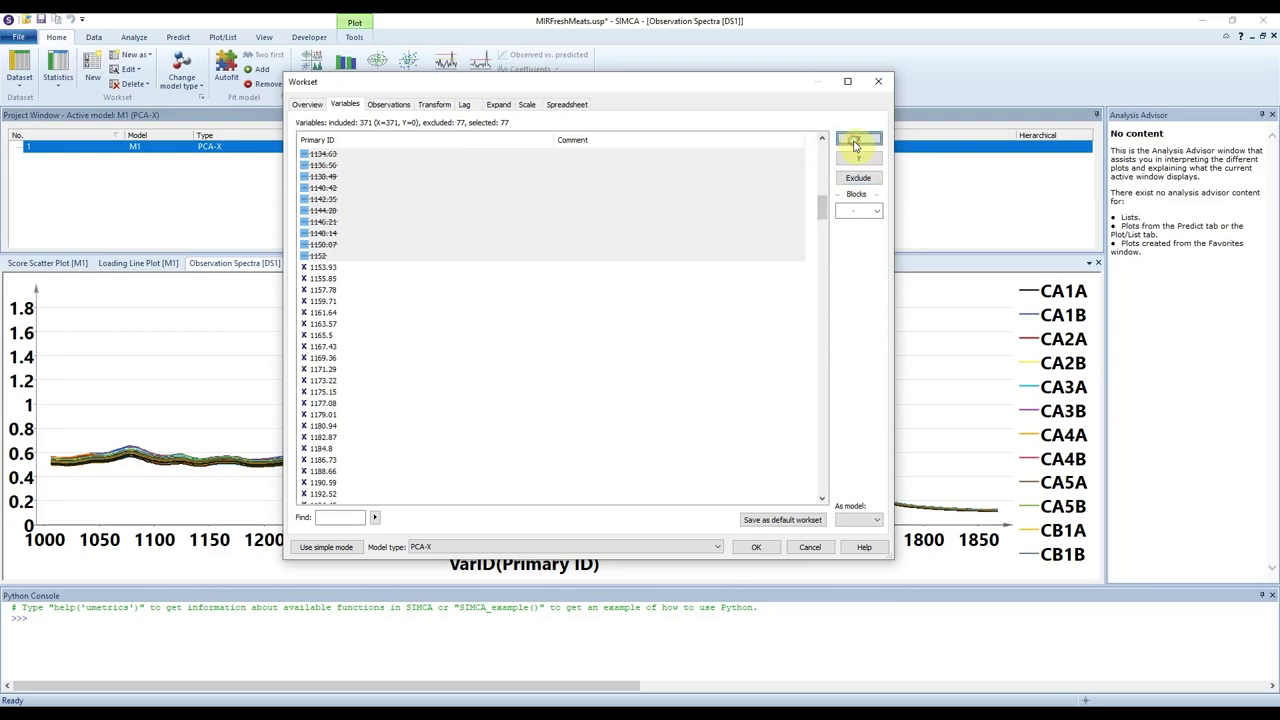
click(352, 336)
drag(823, 214, 851, 157)
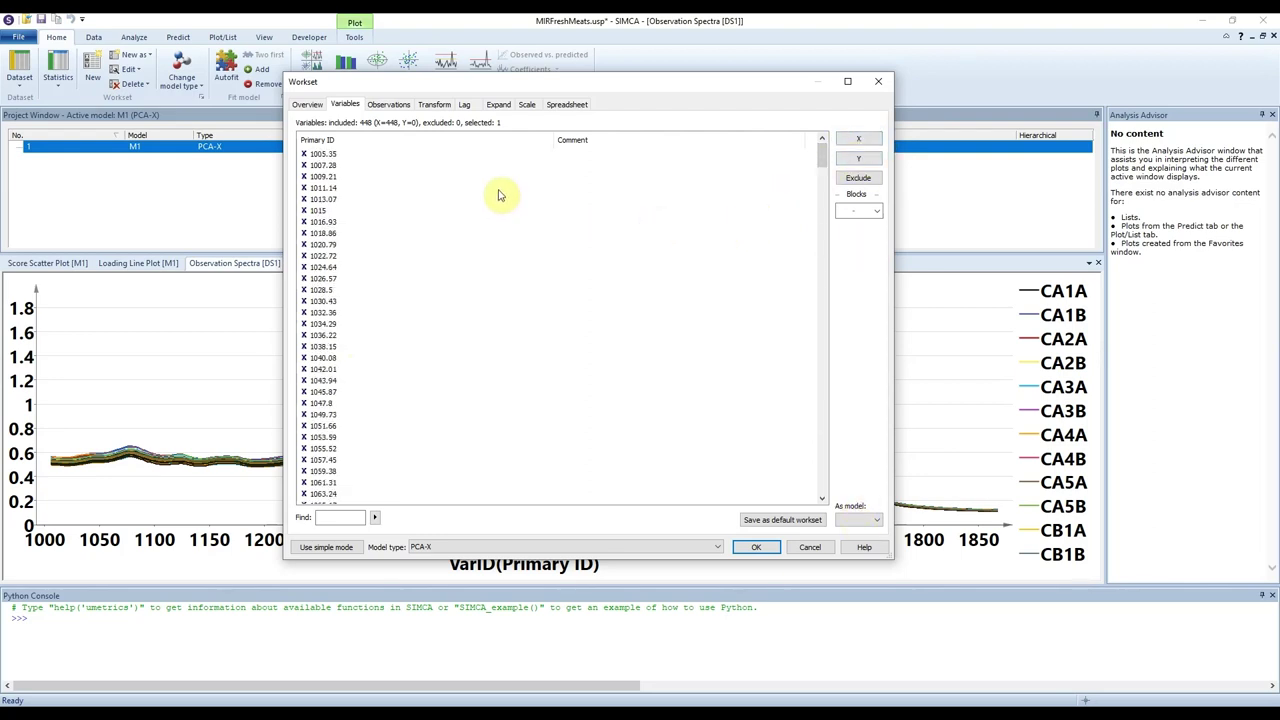
- Exclude the observations CA1A through CD5B from the workset
click(385, 105)
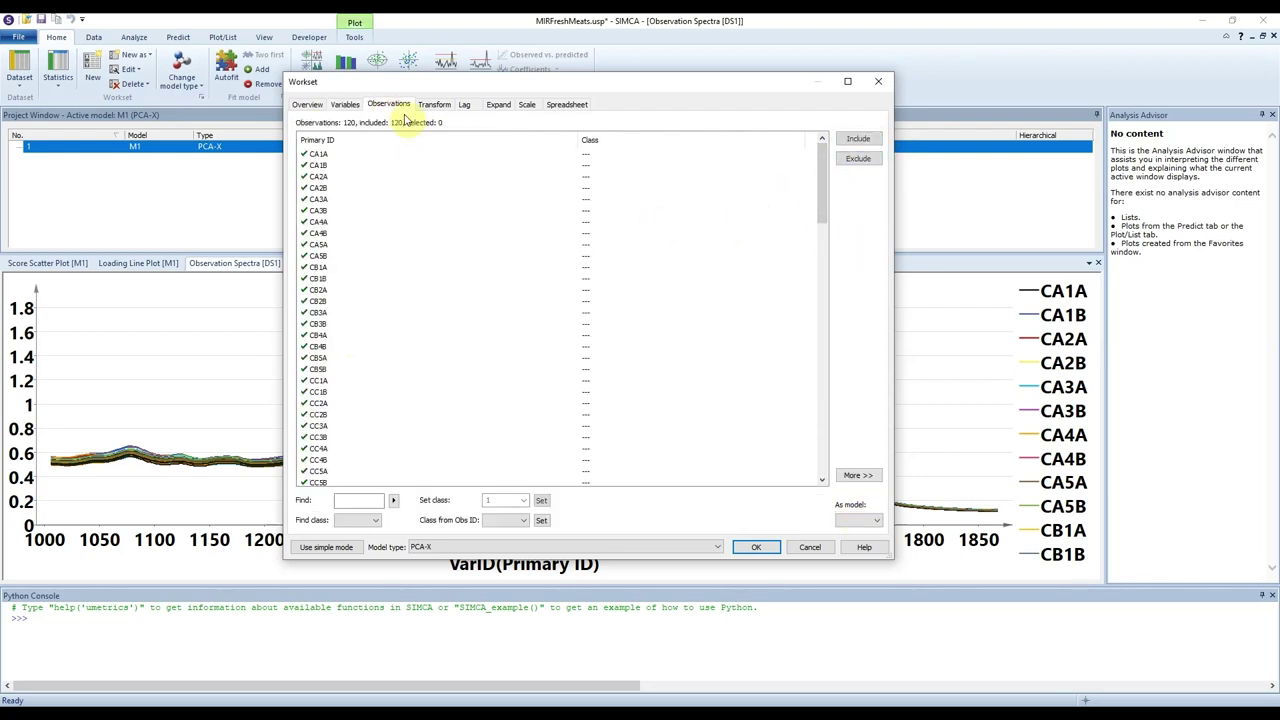
click(341, 155)
scroll(335, 225, down, 10)
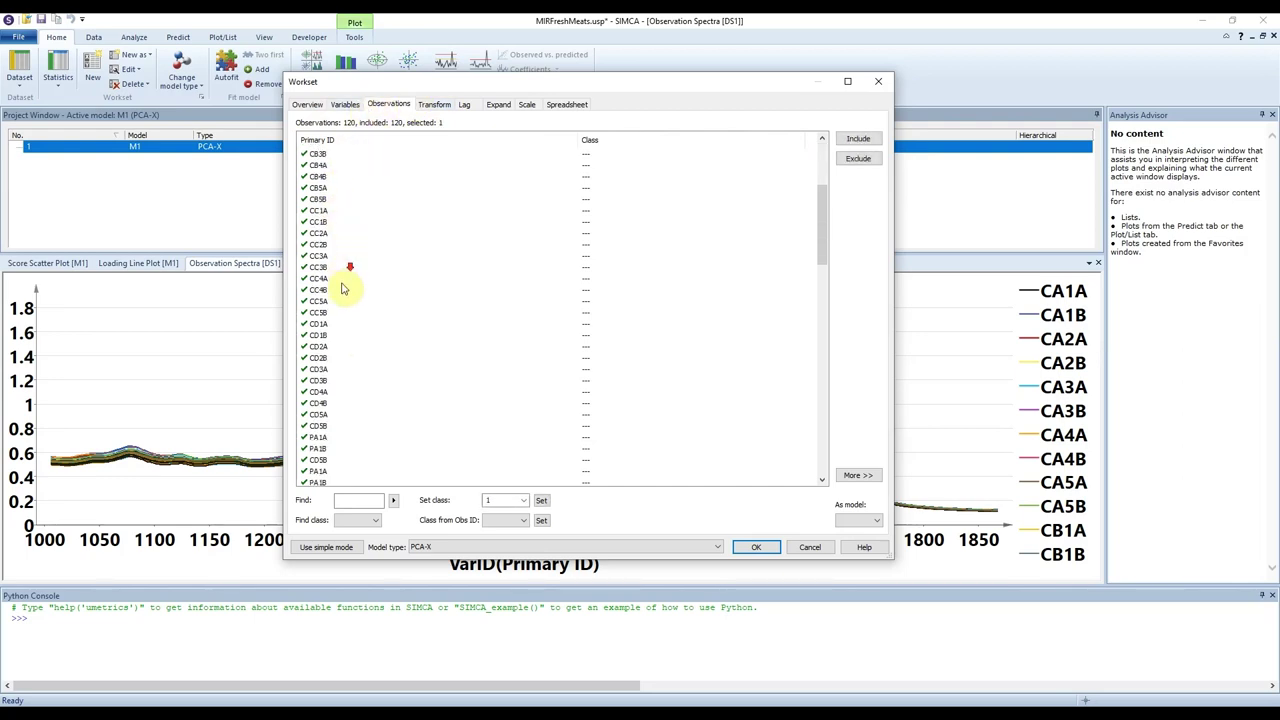
shift+click(326, 292)
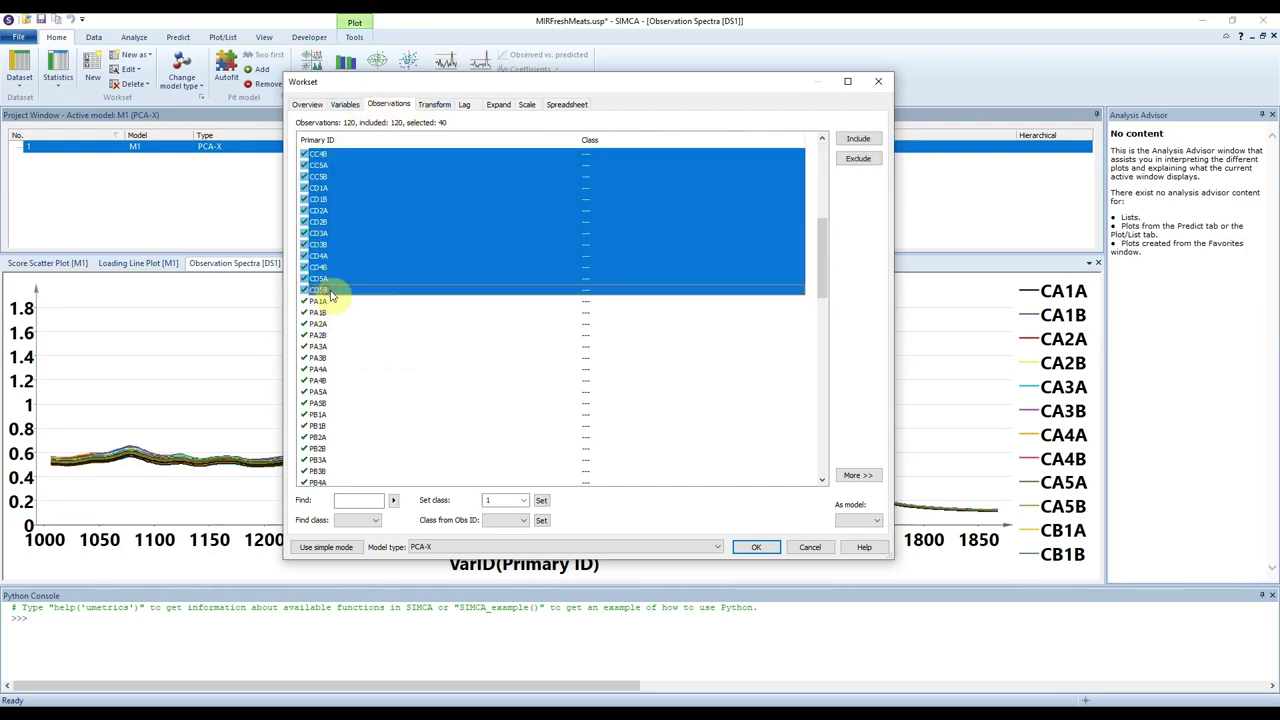
scroll(340, 255, up, 10)
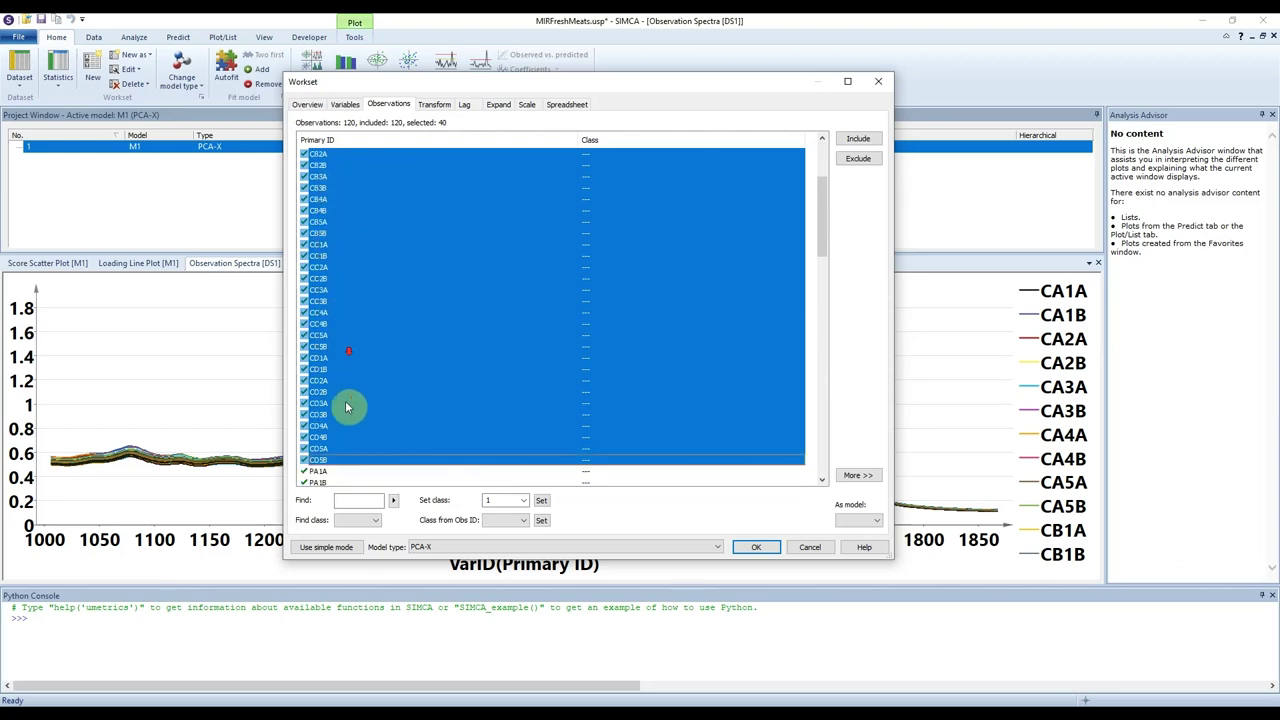
click(858, 160)
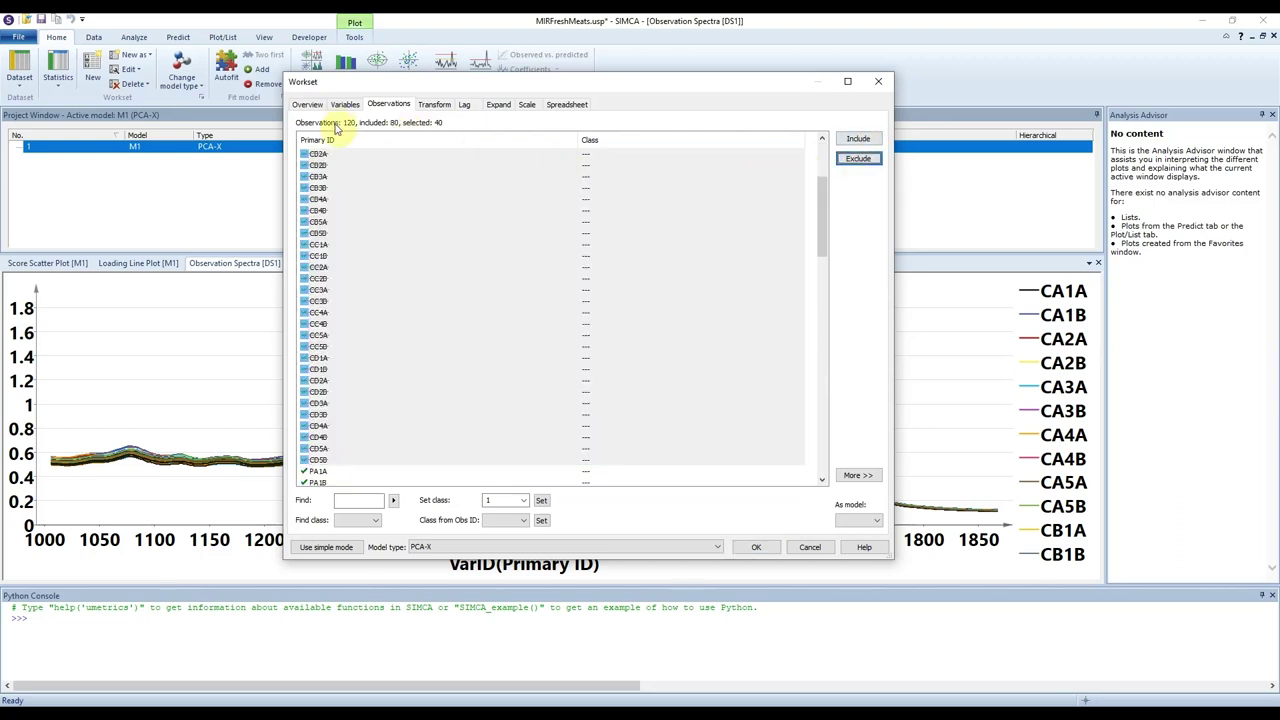
- Include the excluded observations again, and try selecting observations CA1A through CA5B as a group
click(858, 139)
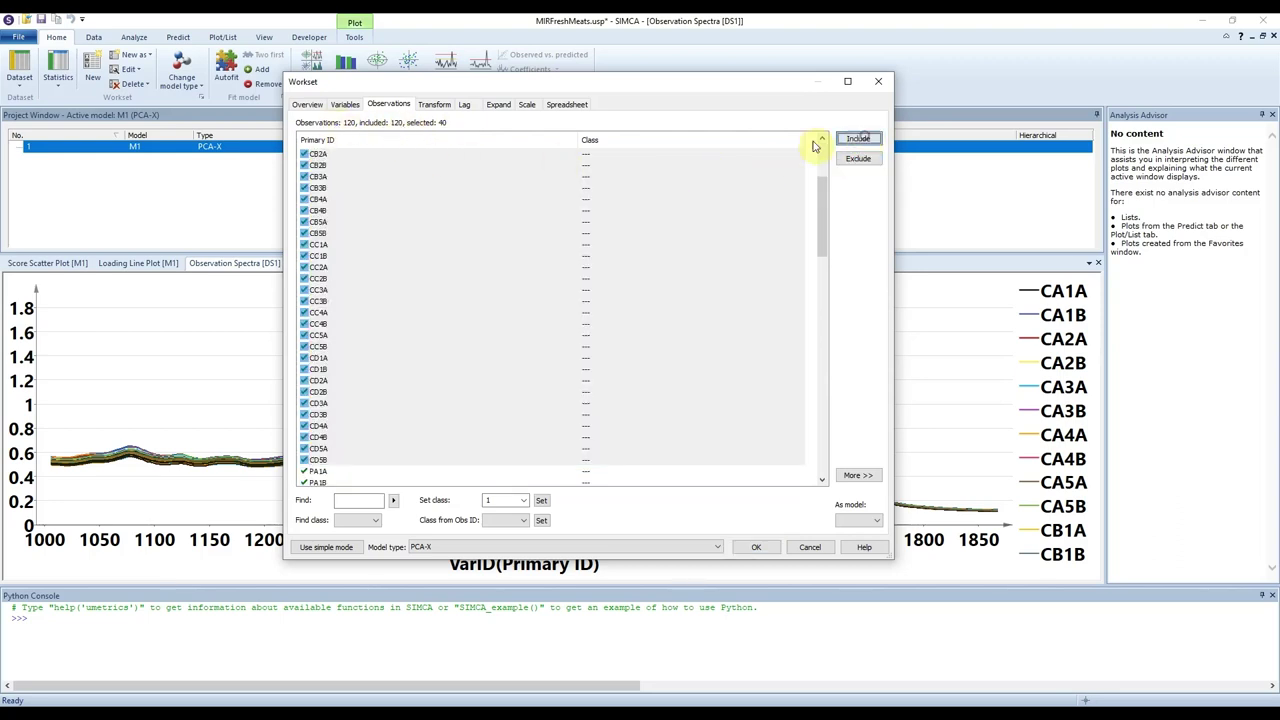
click(420, 211)
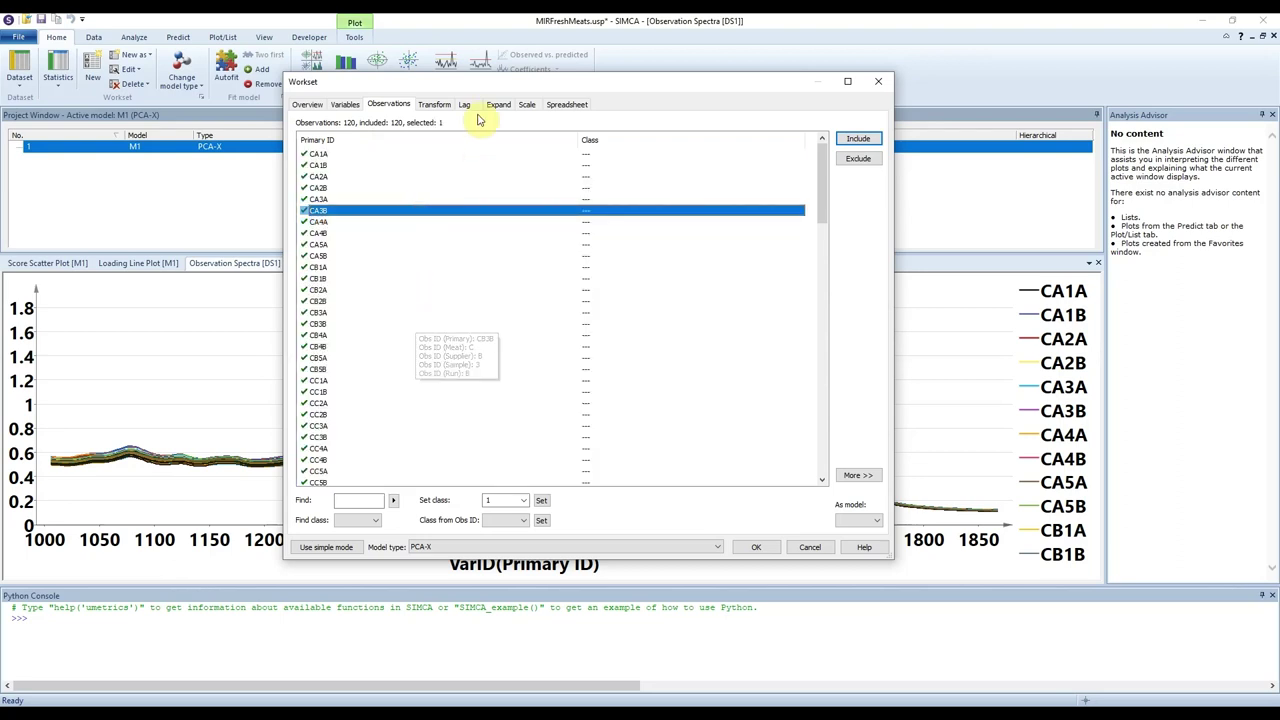
click(362, 154)
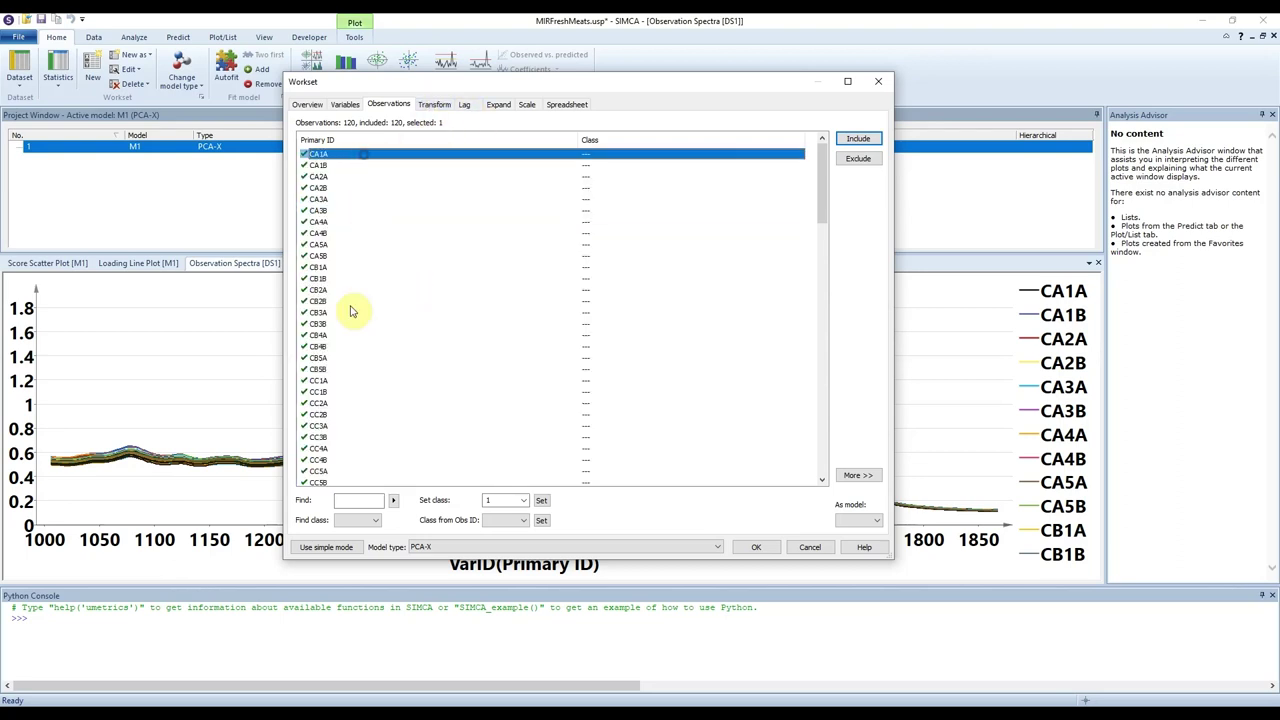
shift+click(331, 257)
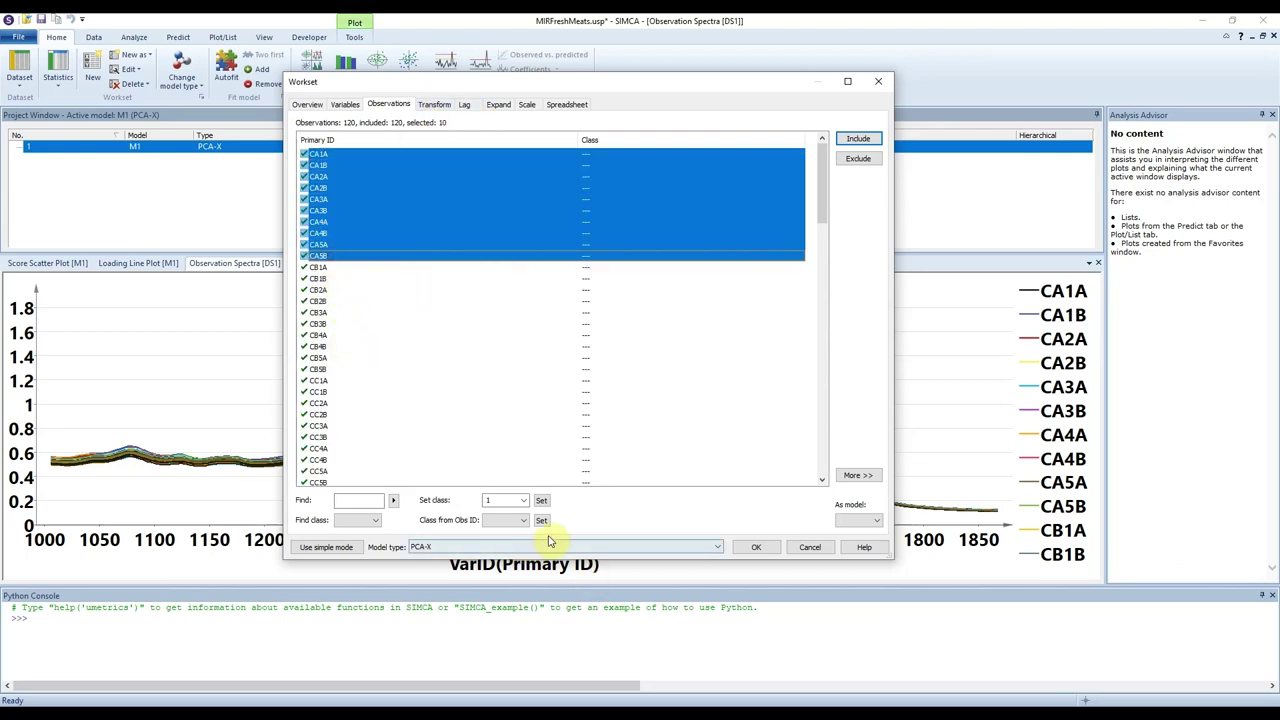
click(578, 336)
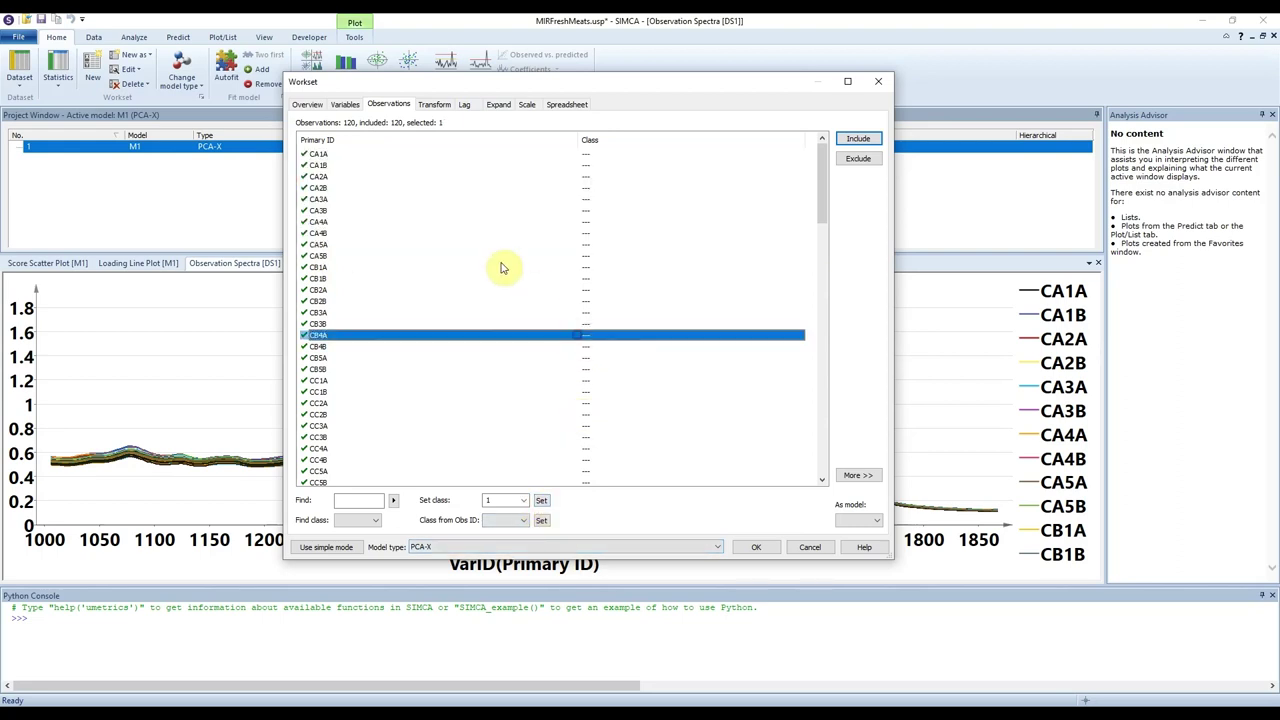
click(503, 267)
click(416, 246)
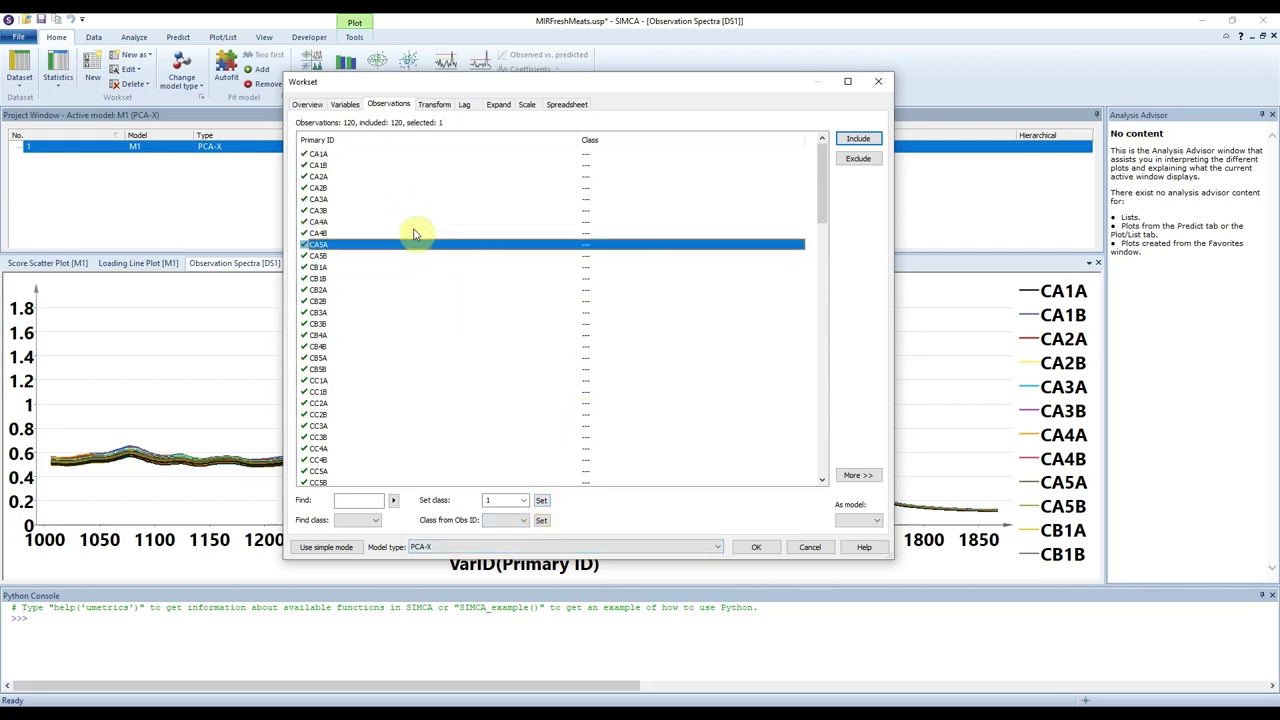
- Apply a Log transformation with constants C1 = 1 and C2 = 0 to all variables in the workset
click(436, 106)
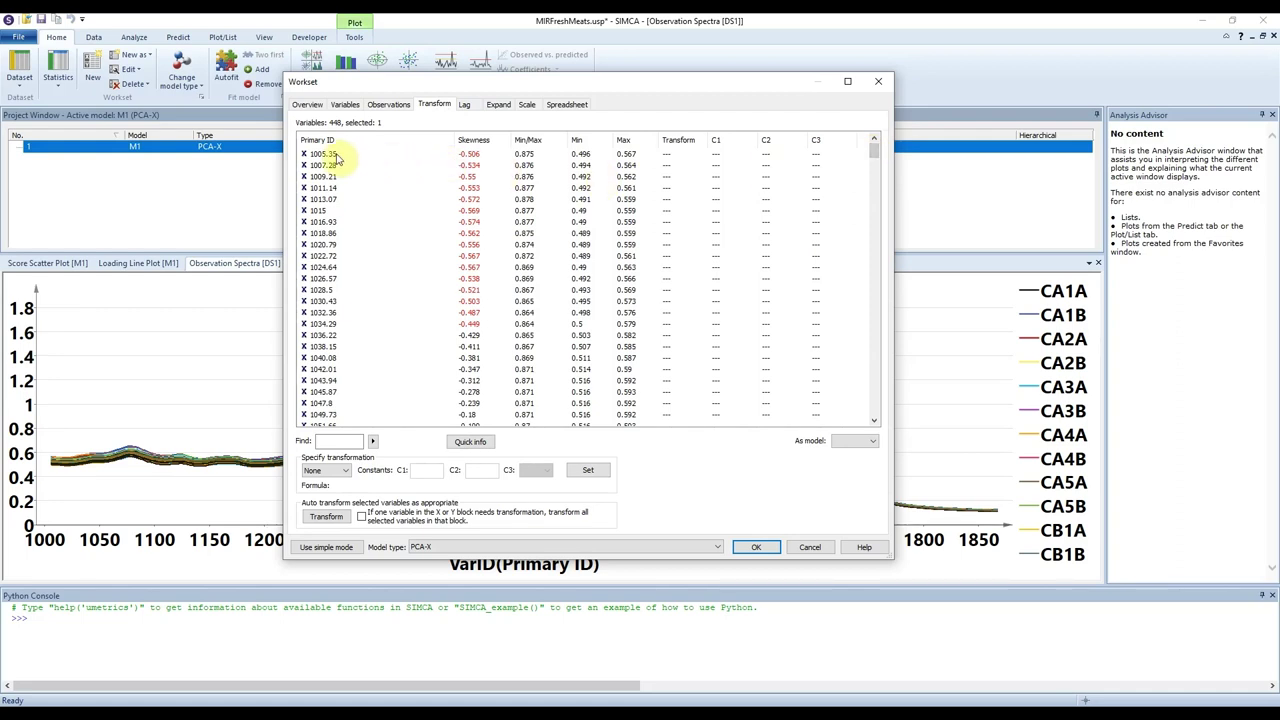
click(470, 157)
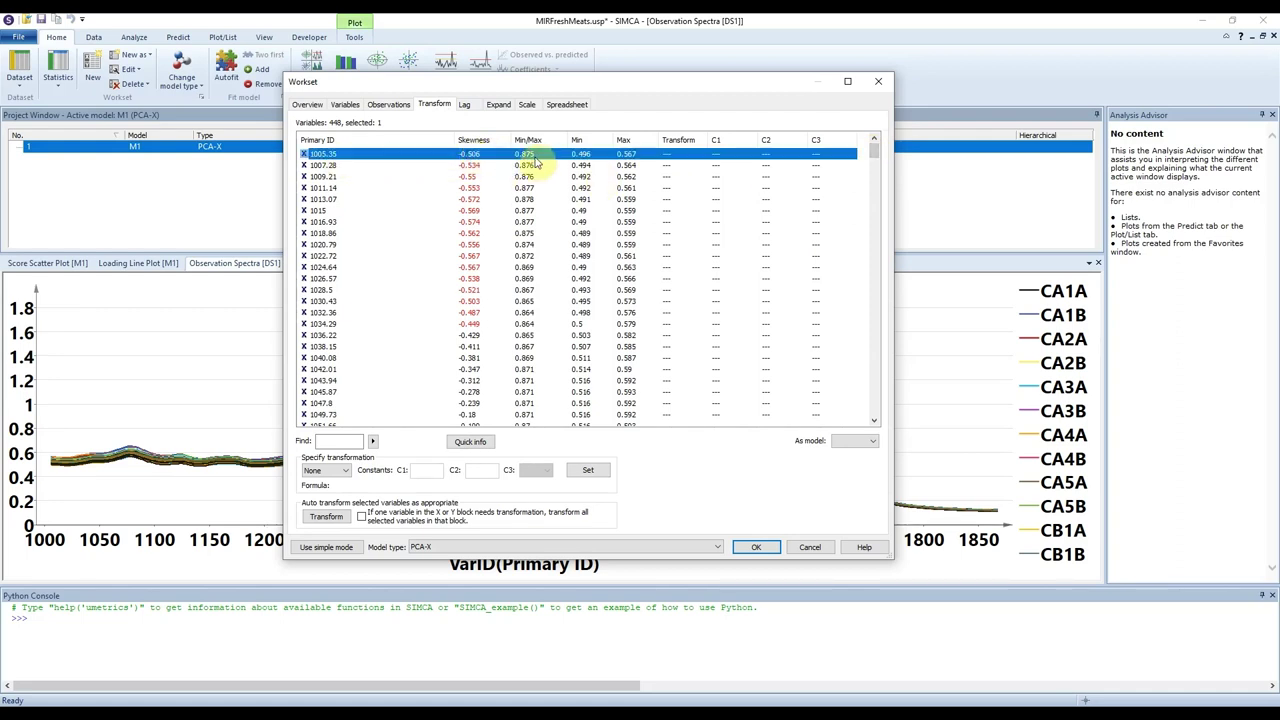
click(553, 164)
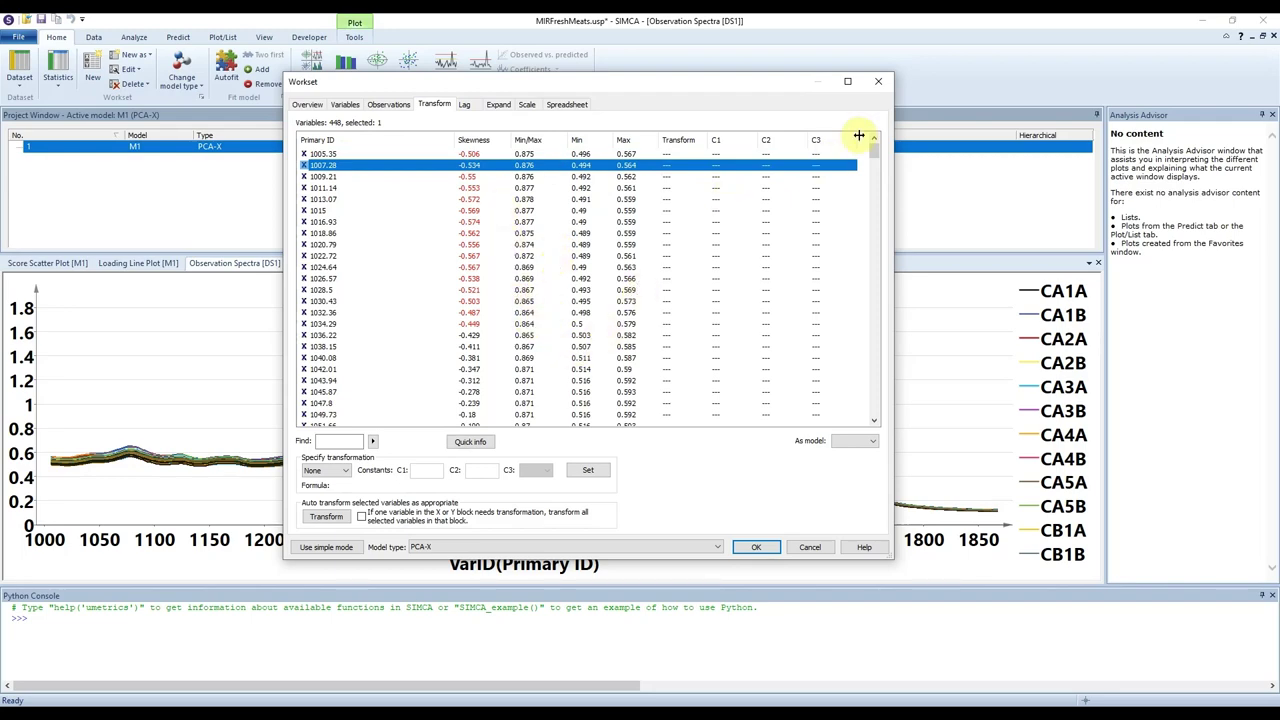
drag(873, 150, 860, 113)
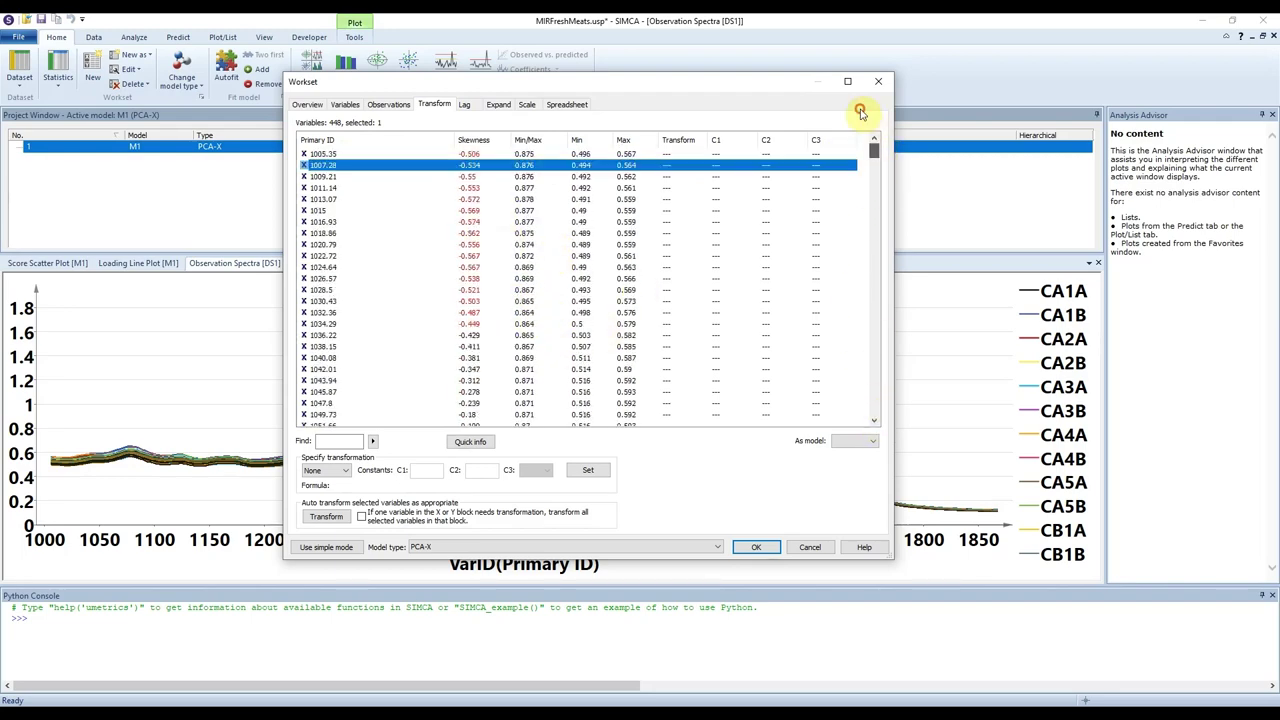
click(471, 256)
key(ctrl+a)
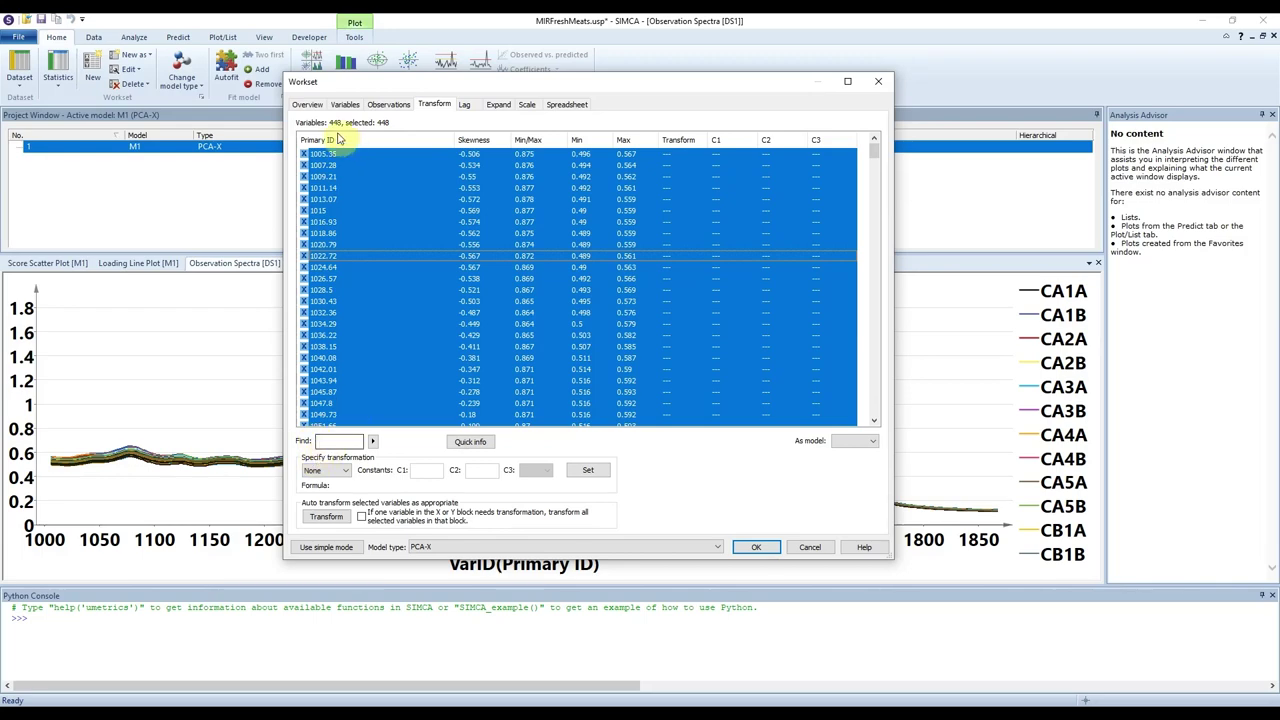
click(333, 470)
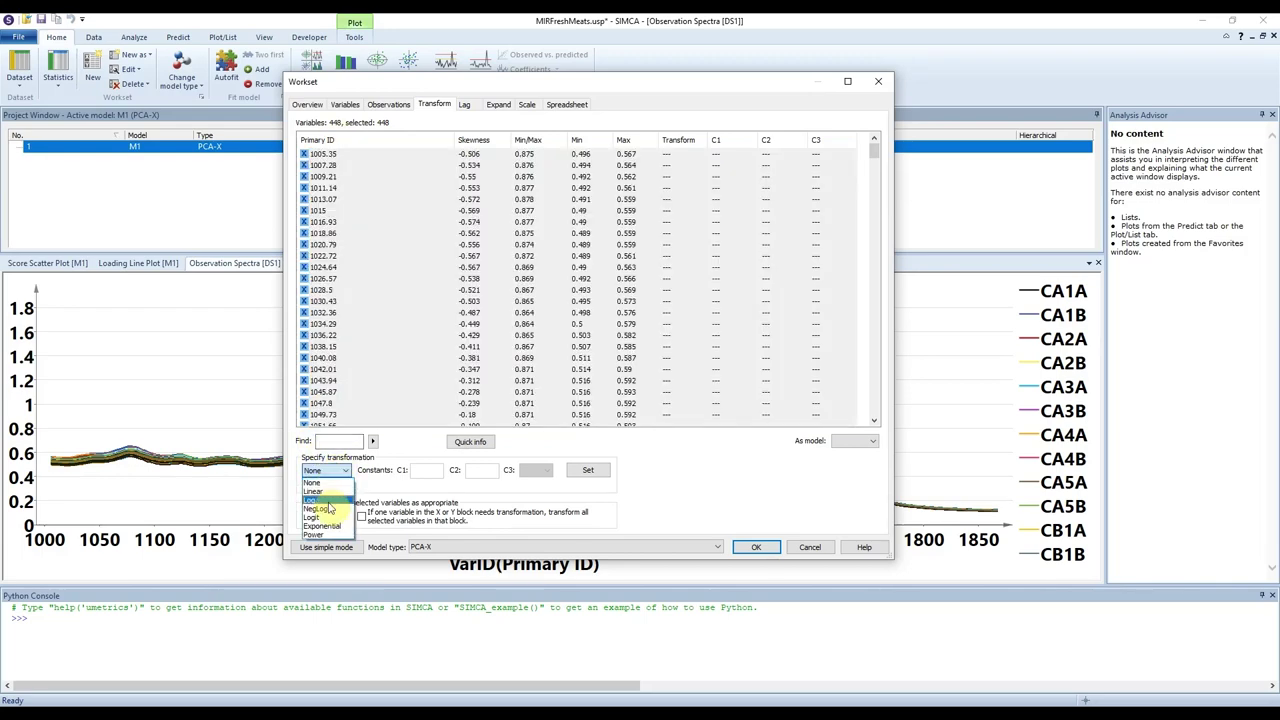
click(316, 499)
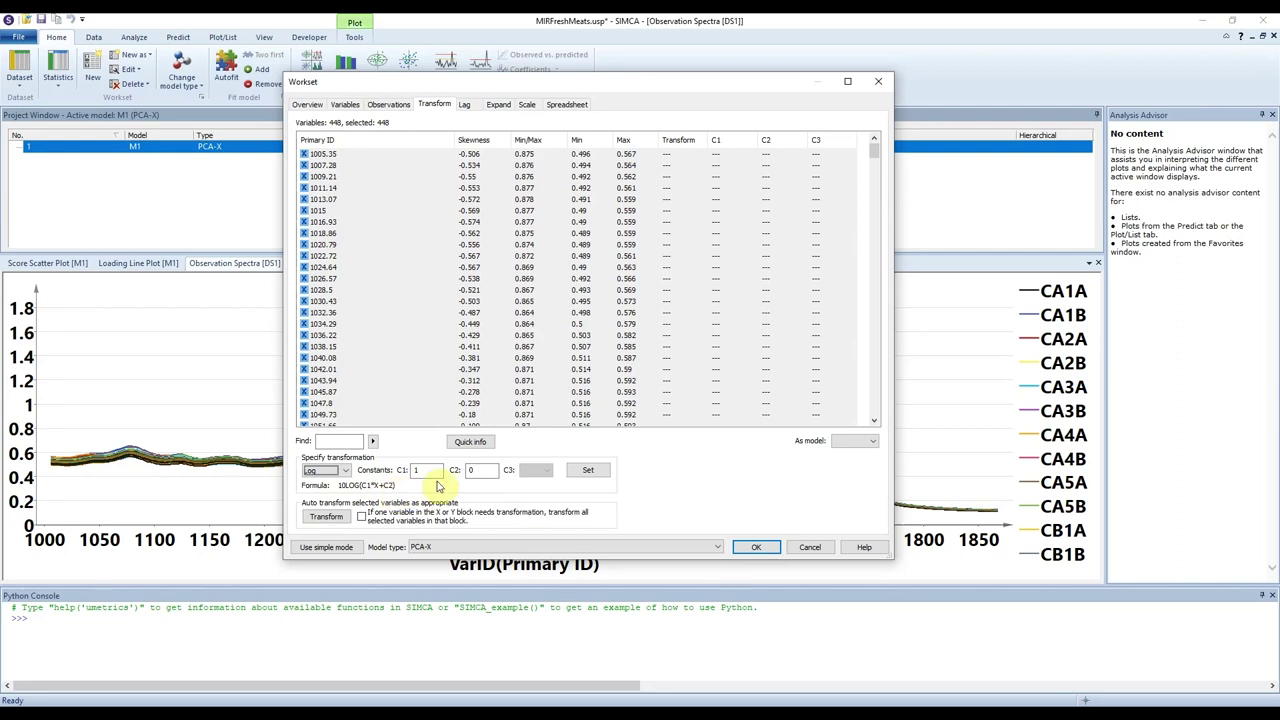
click(590, 471)
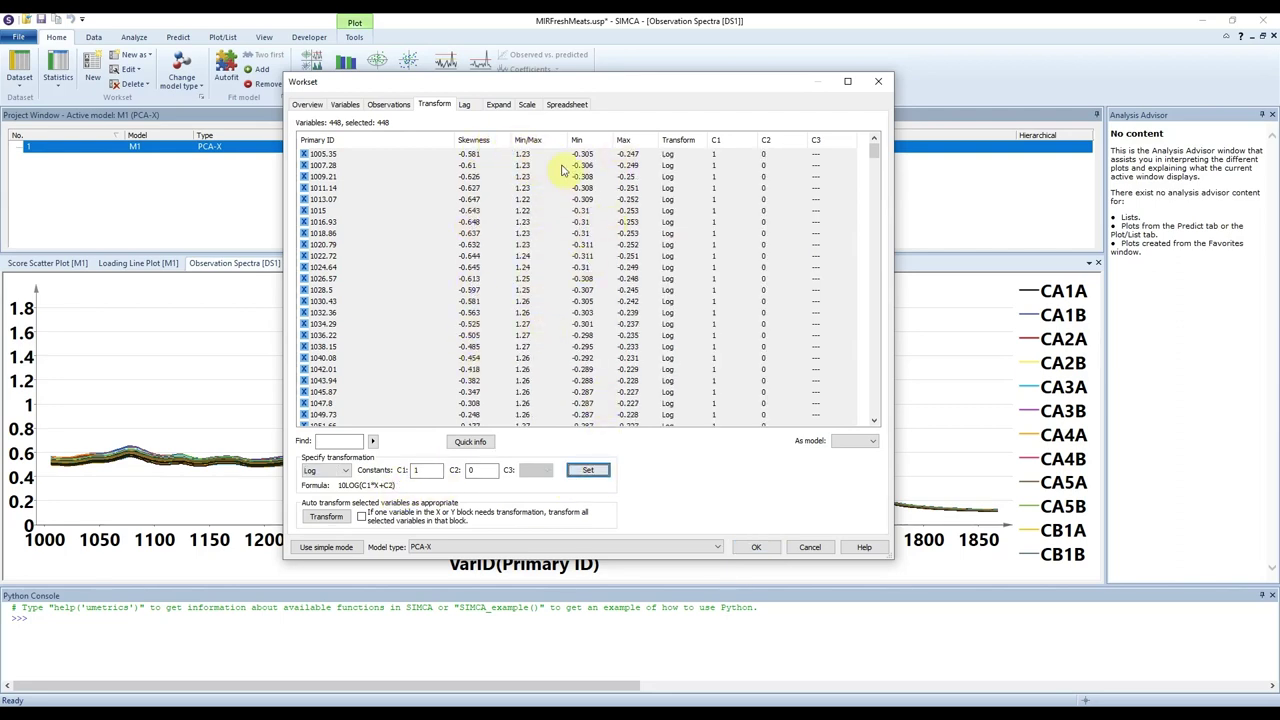
- Set the transformation of all variables back to None and clear the full selection
mouse_move(873, 153)
mouse_down()
mouse_move(881, 410)
mouse_move(874, 141)
mouse_up()
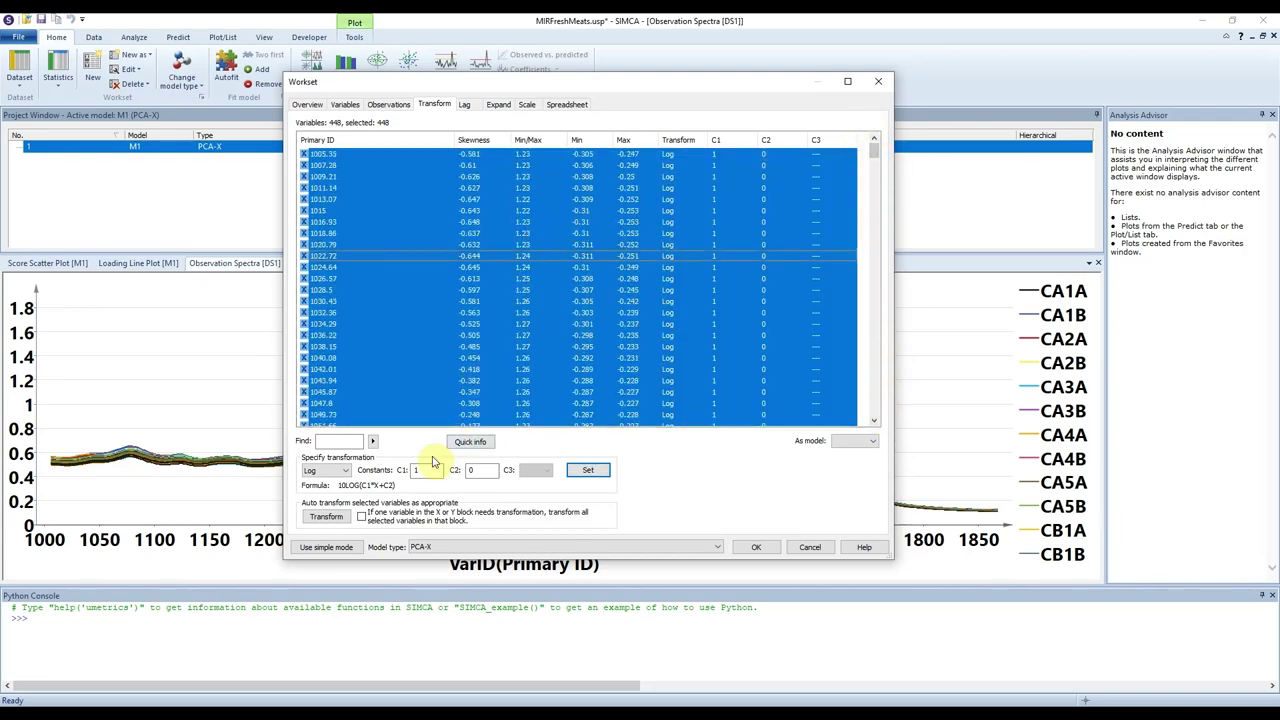
click(338, 473)
click(320, 484)
click(587, 470)
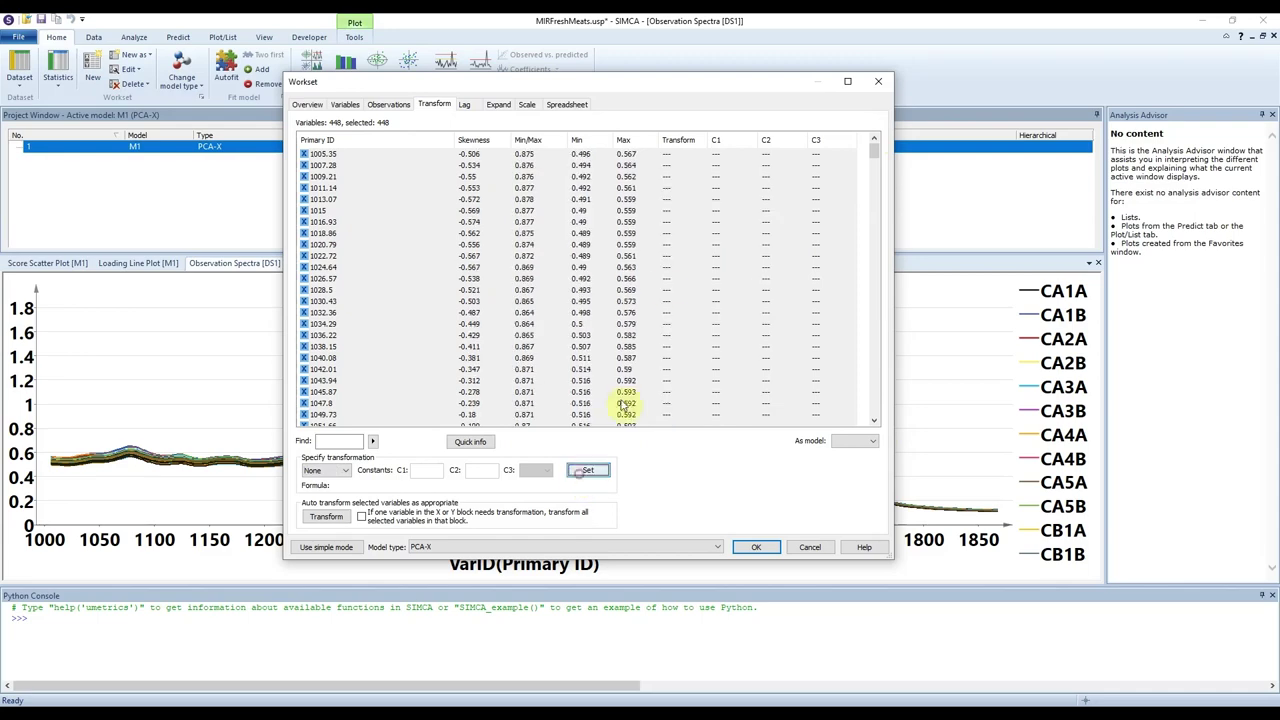
click(432, 165)
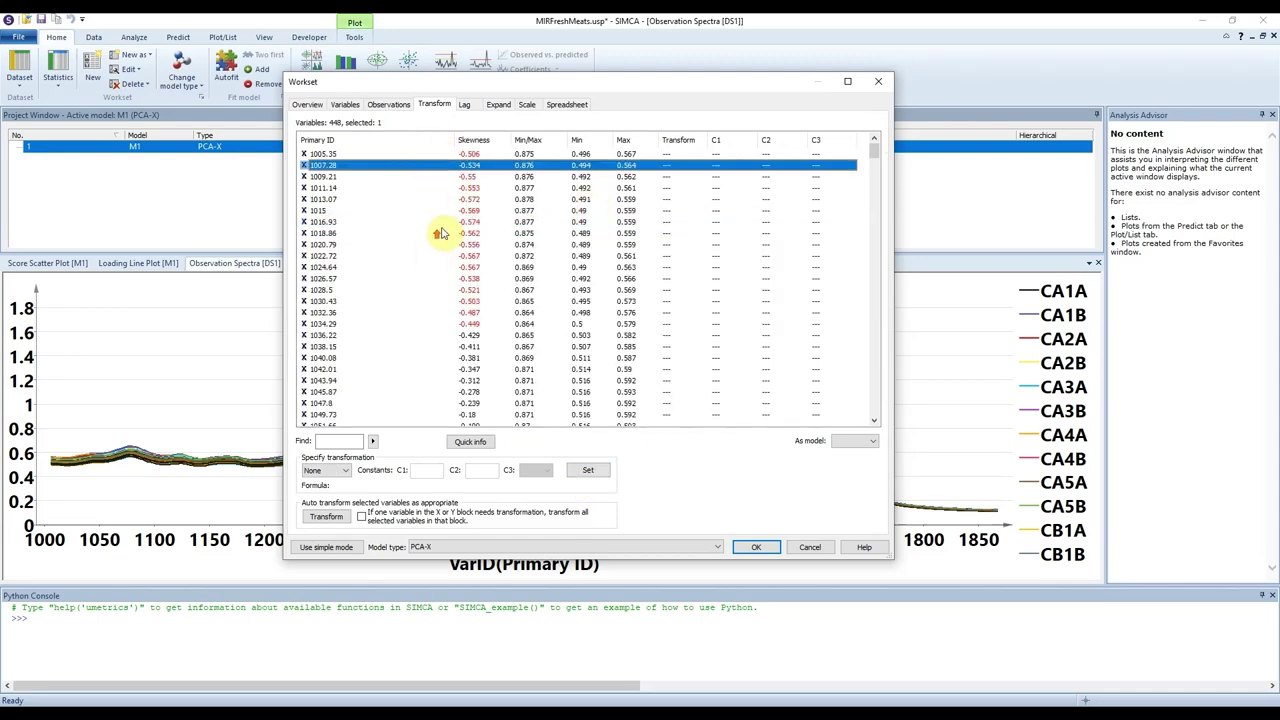
- Review the workset's lag and expansion settings, and open the variable scaling settings
click(472, 105)
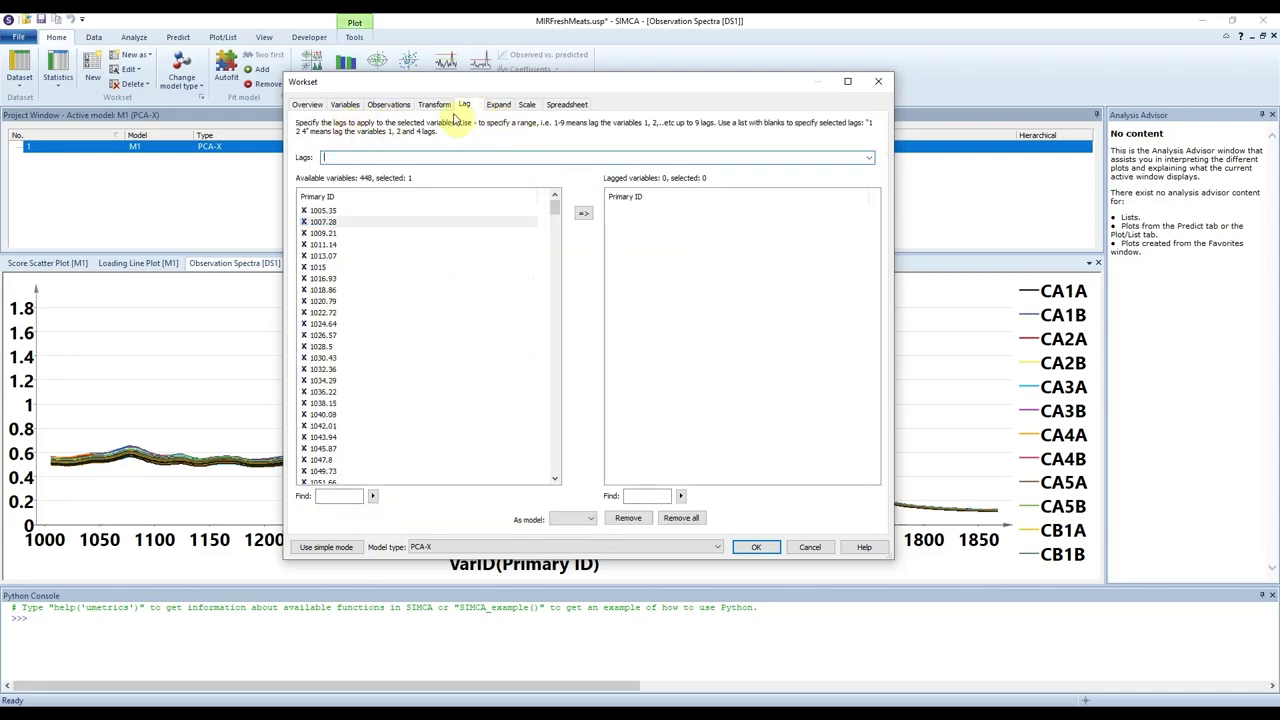
click(498, 105)
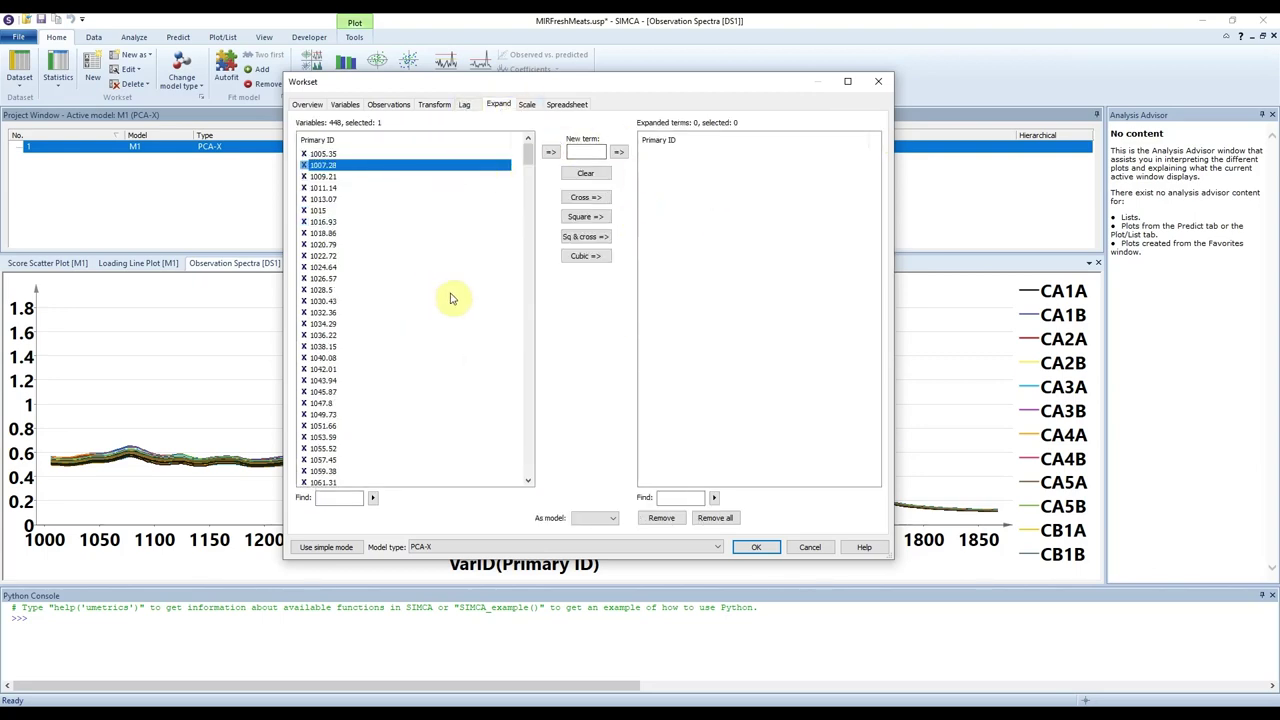
click(524, 106)
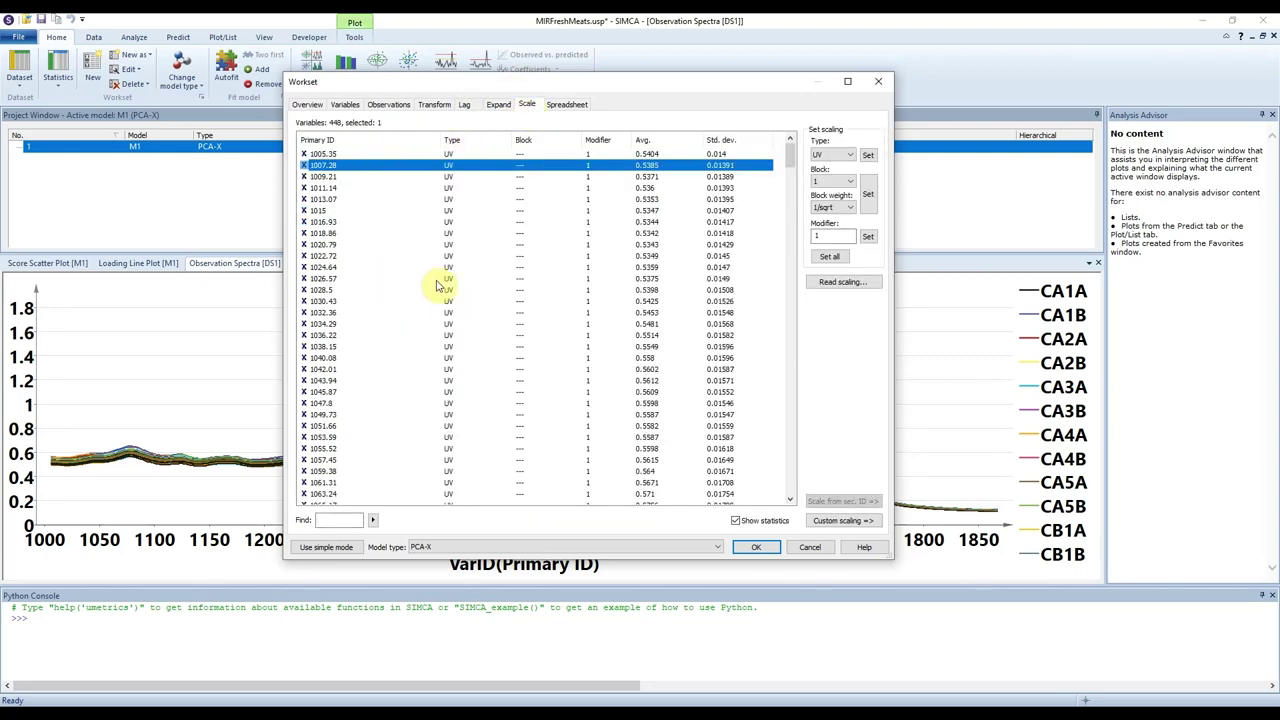
- Set the scaling type of all variables in the workset to None
click(770, 154)
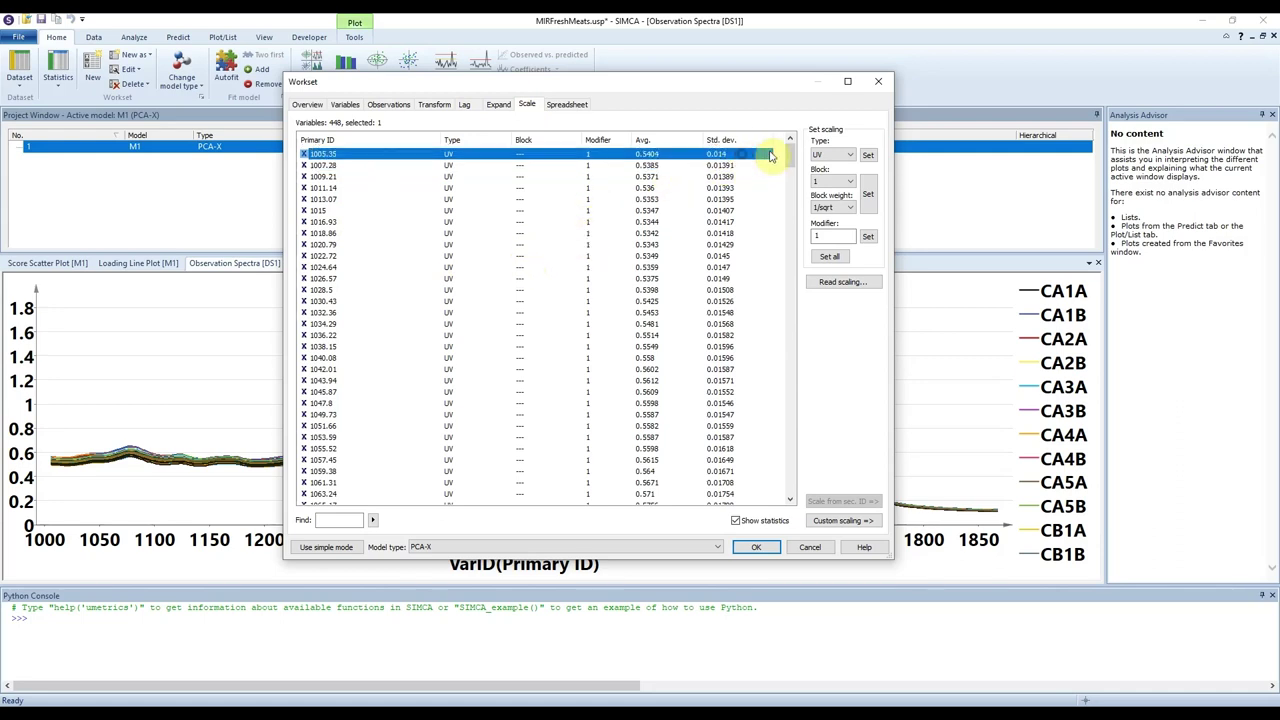
click(463, 157)
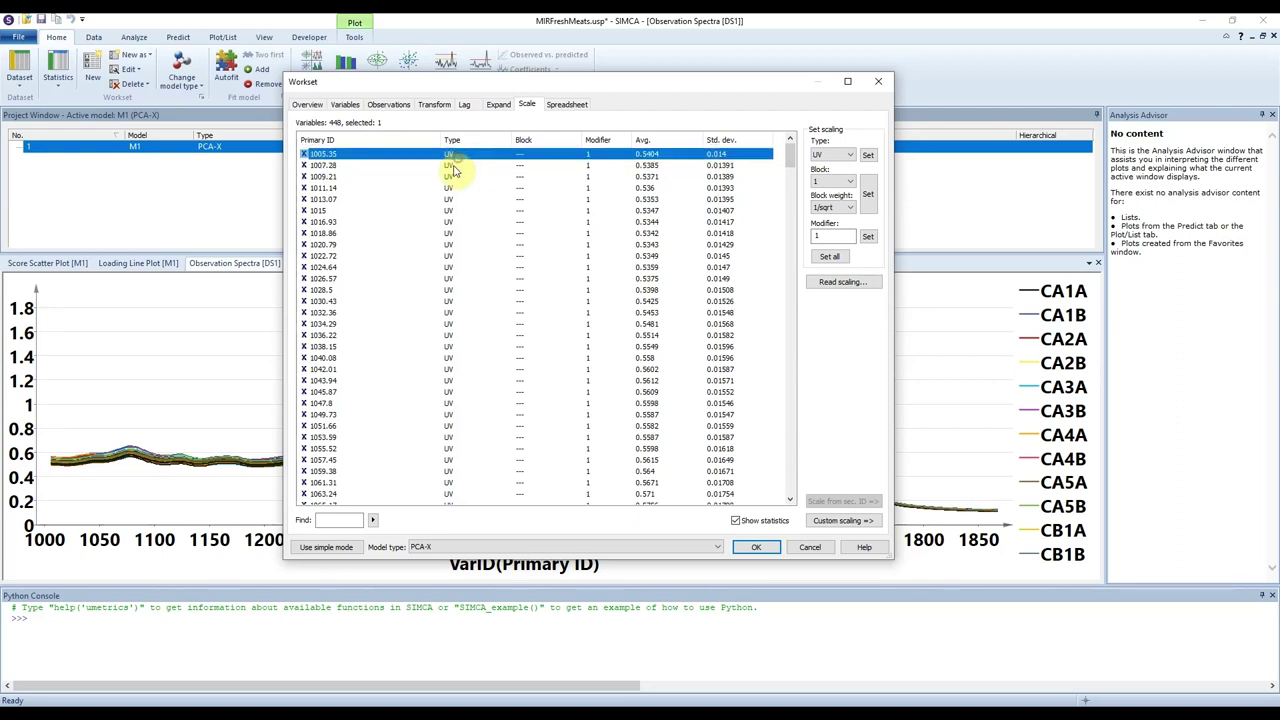
click(450, 165)
click(453, 154)
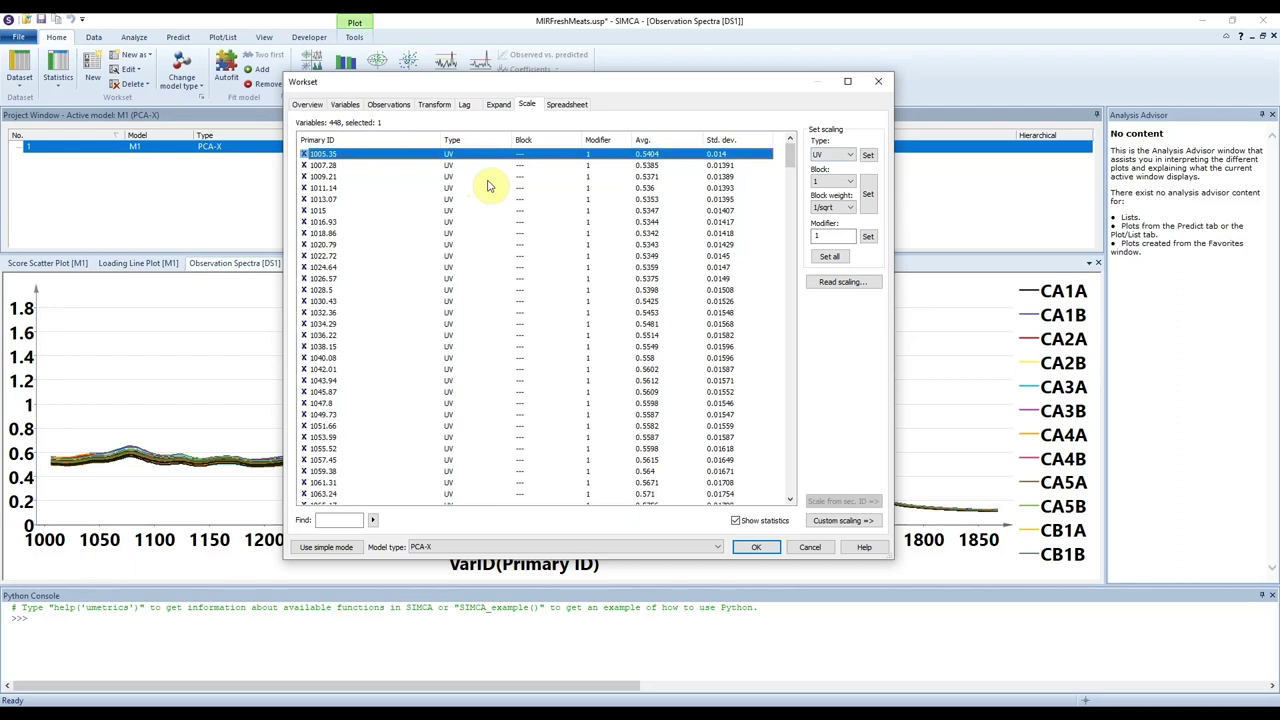
key(ctrl+a)
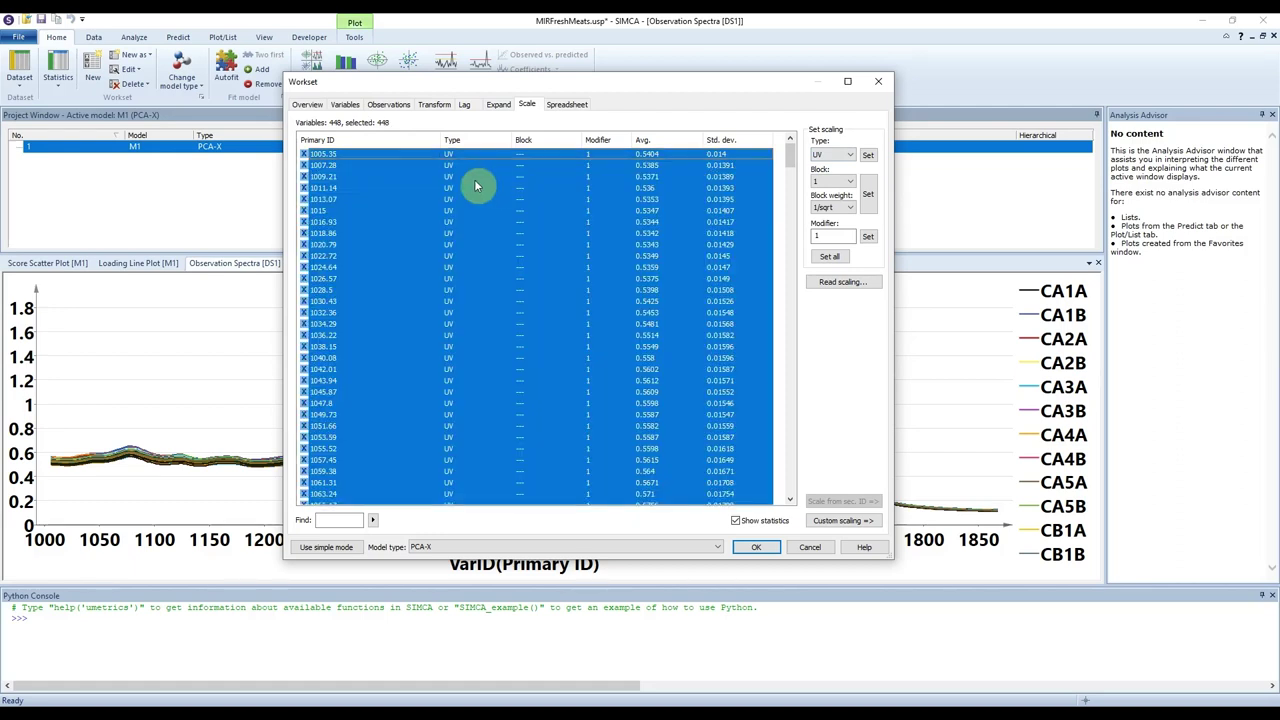
click(824, 156)
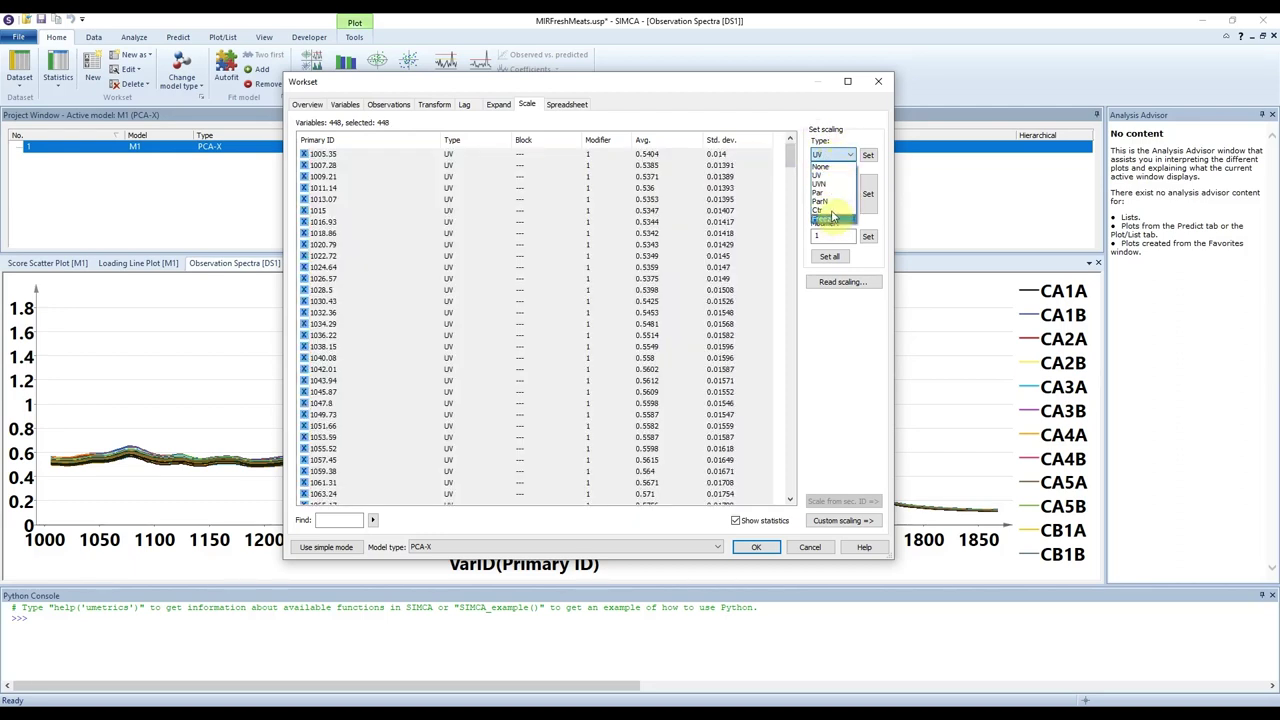
click(836, 166)
click(866, 157)
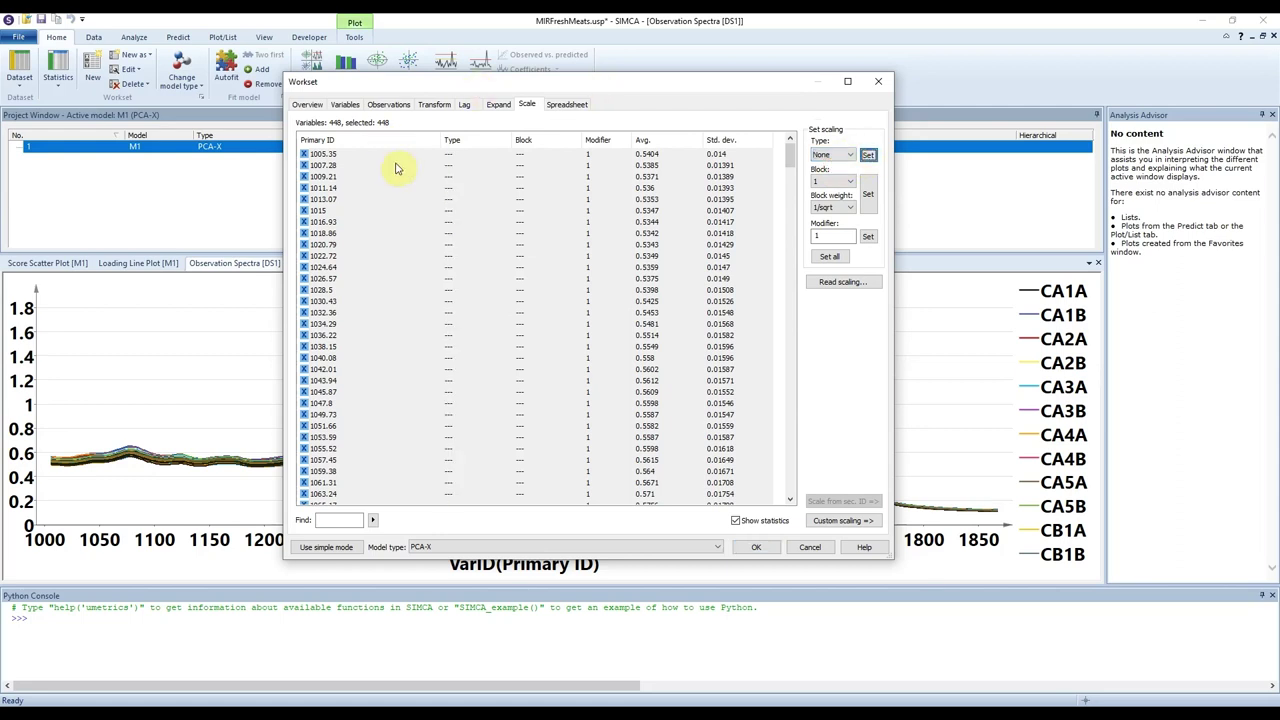
- Apply Pareto (Par) scaling to all selected variables in the workset
click(848, 157)
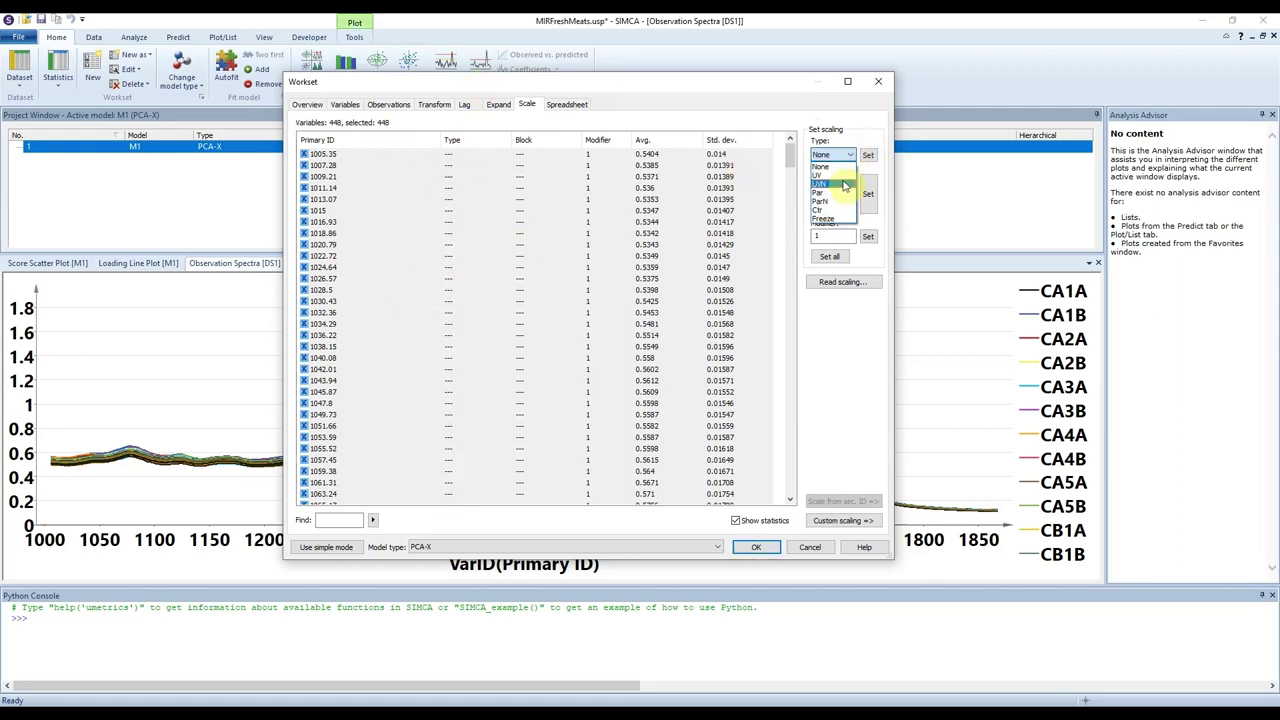
click(840, 192)
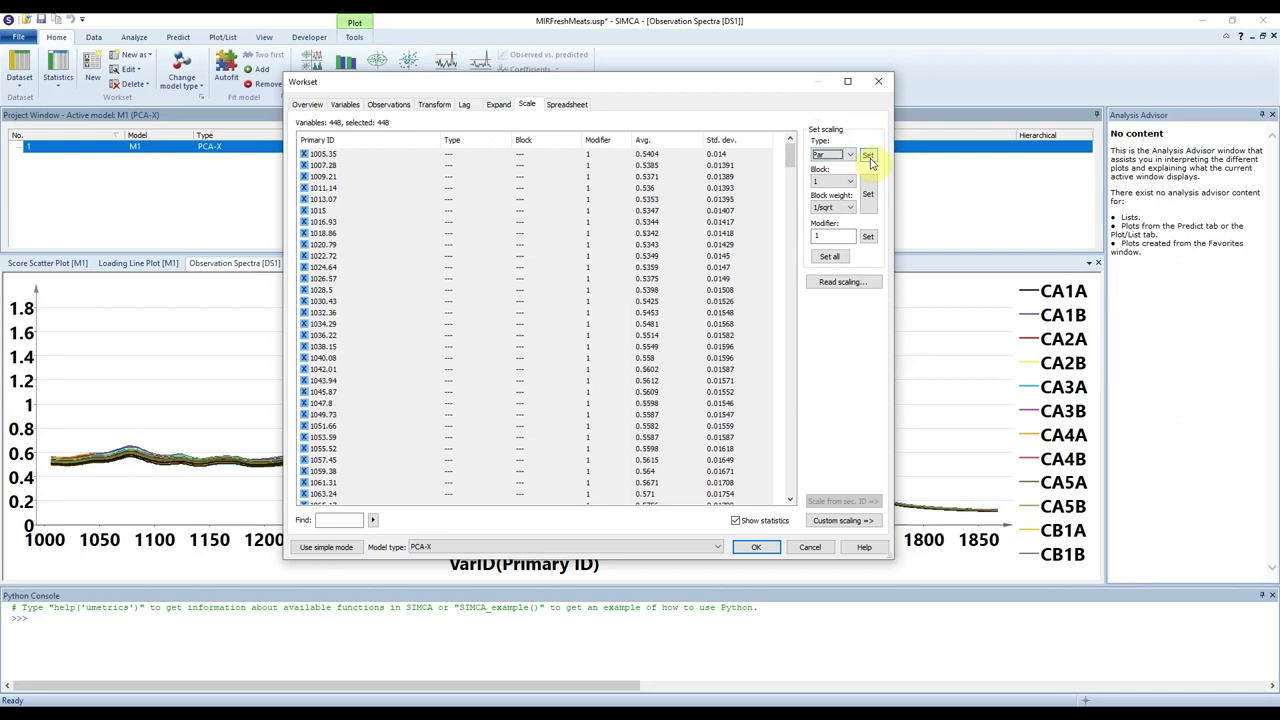
click(868, 156)
click(848, 156)
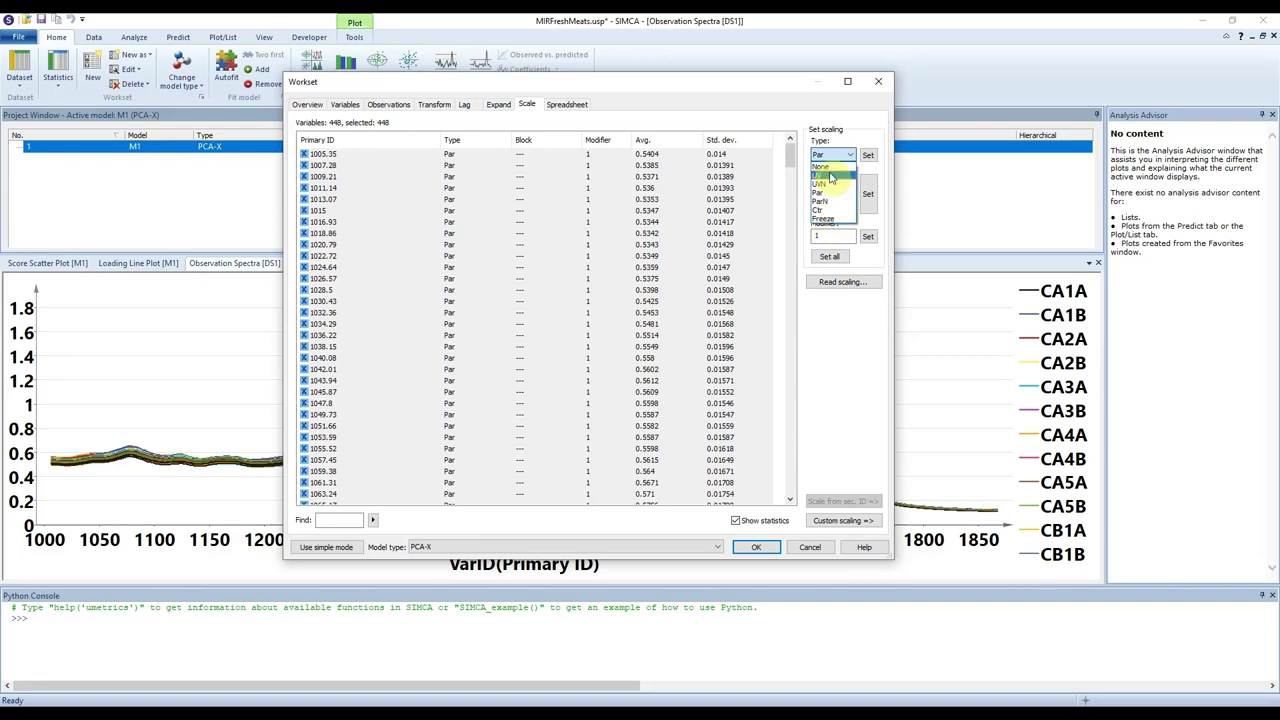
click(838, 107)
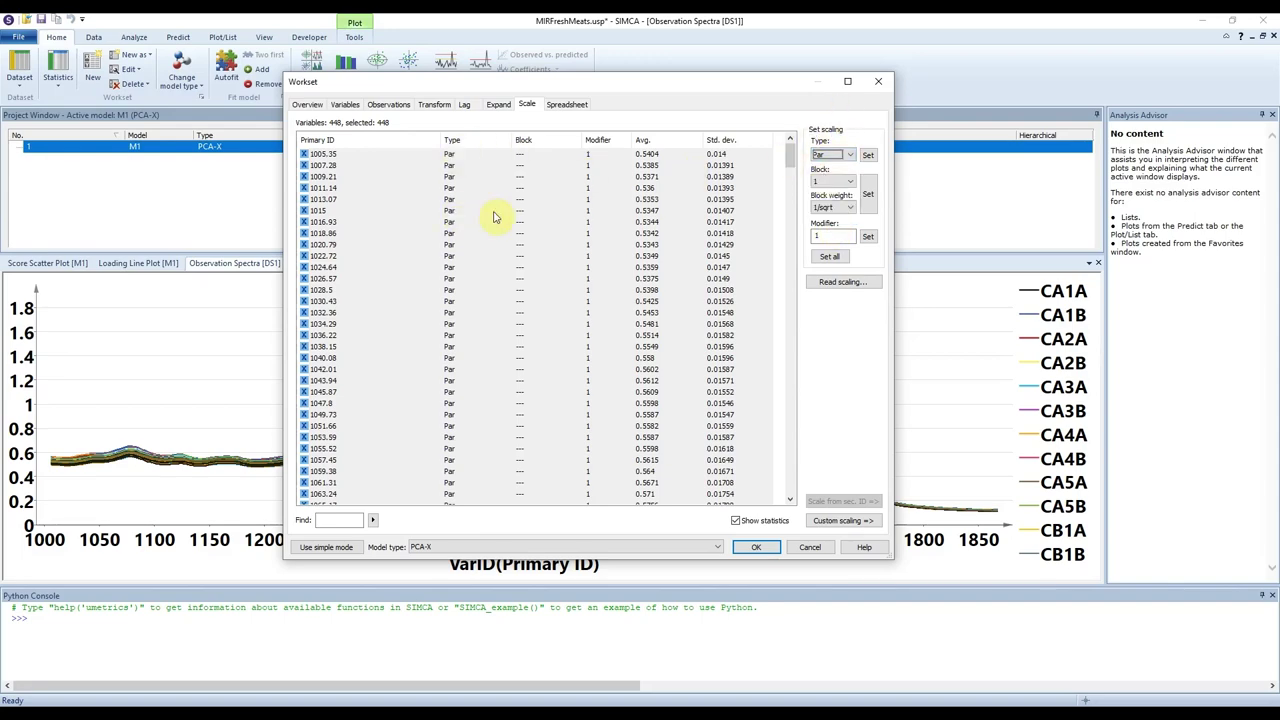
- Review the workset spreadsheet, then check the overview's scaling, missing value tolerances and model type
click(576, 105)
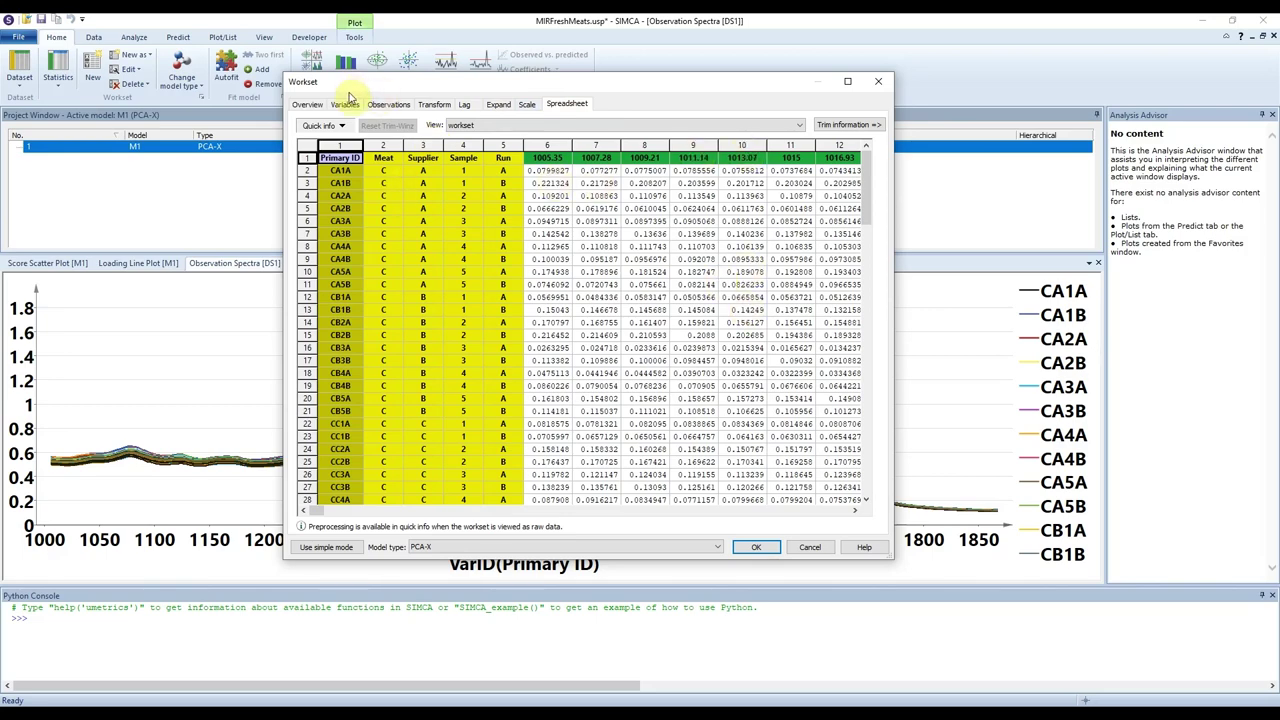
click(308, 105)
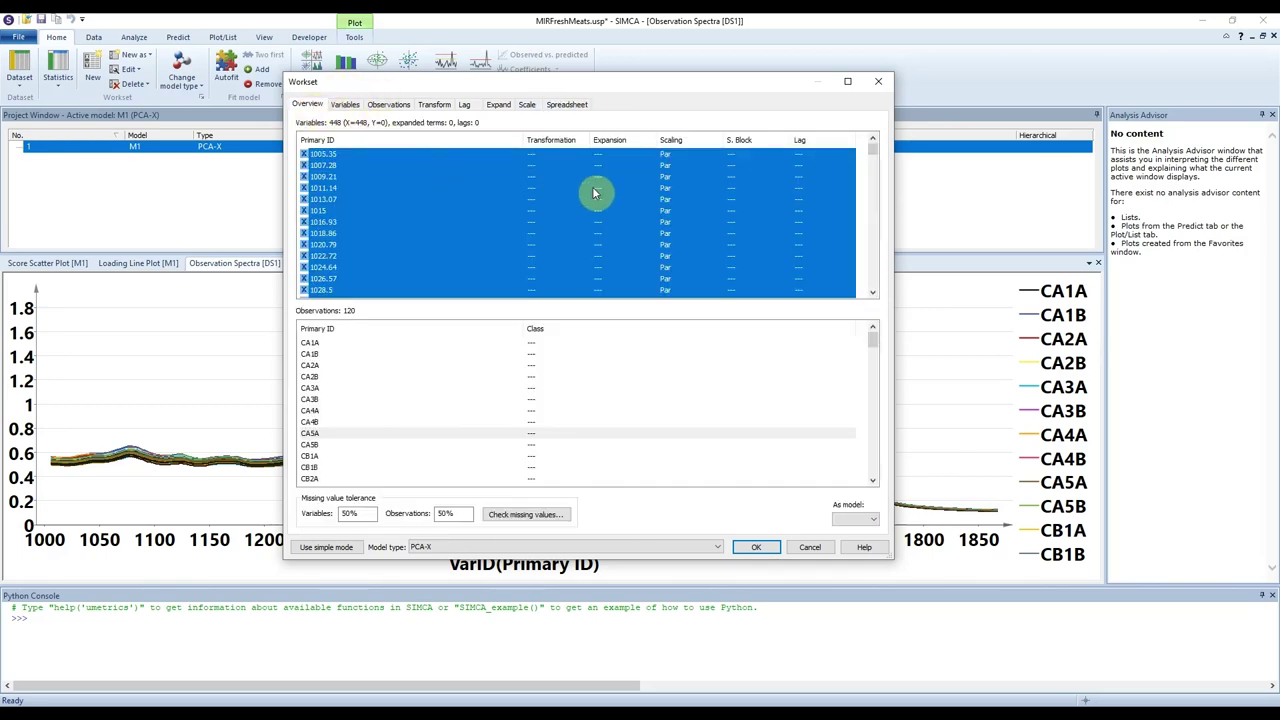
click(668, 178)
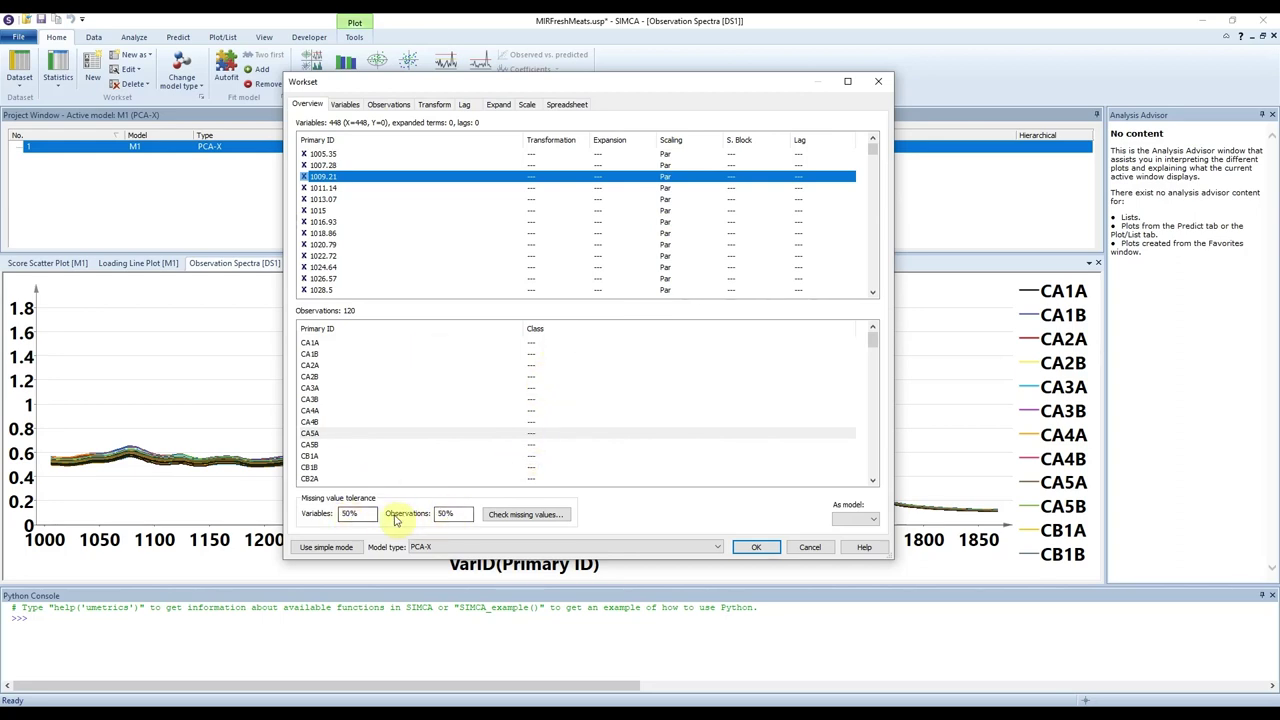
click(449, 513)
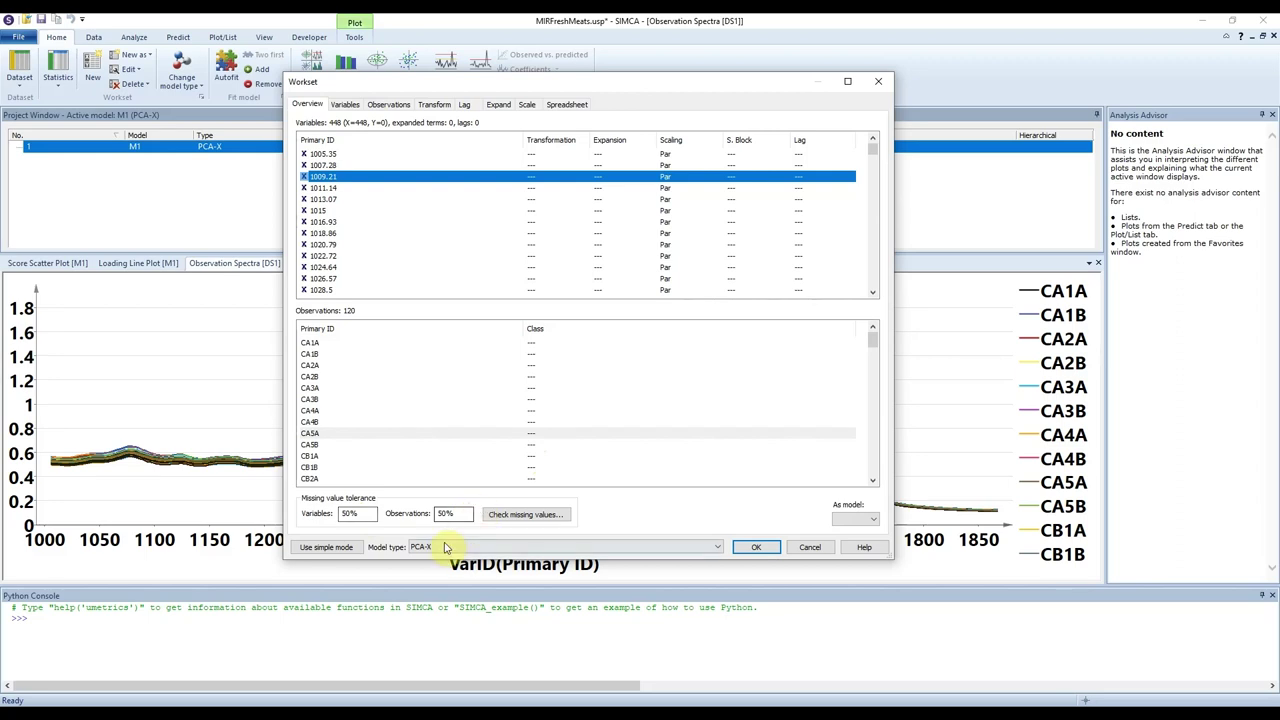
click(440, 549)
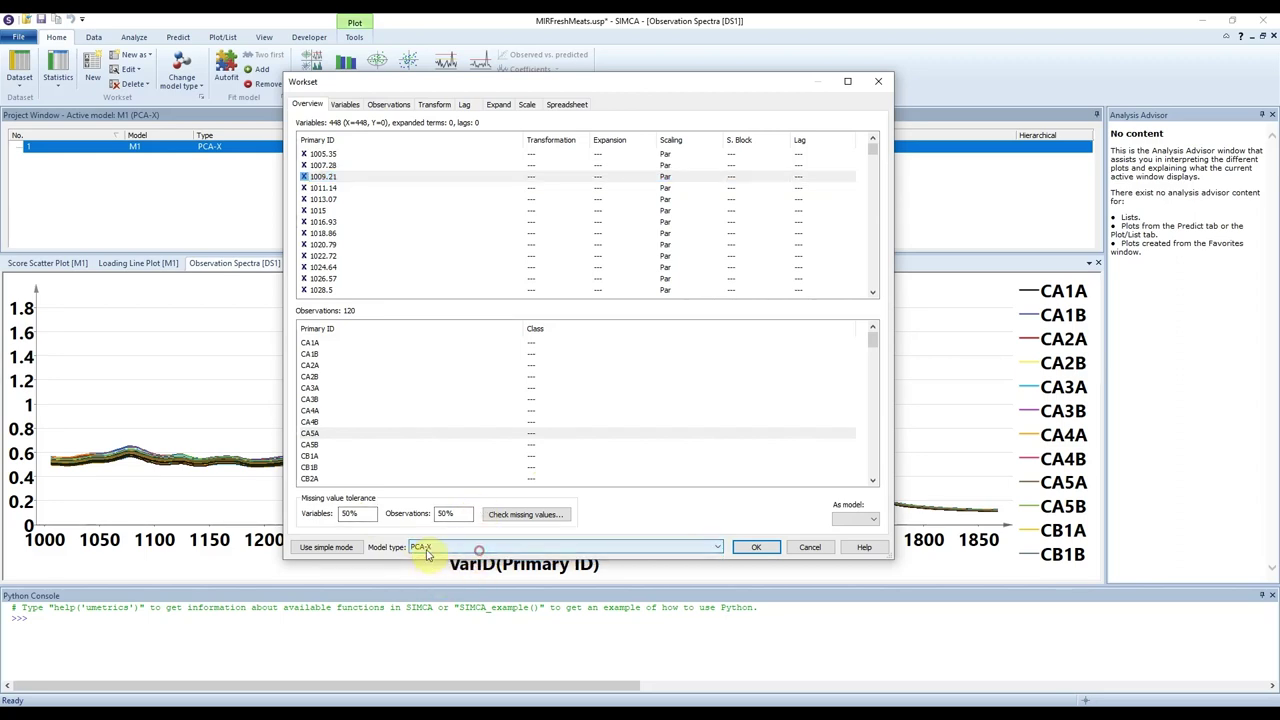
click(609, 552)
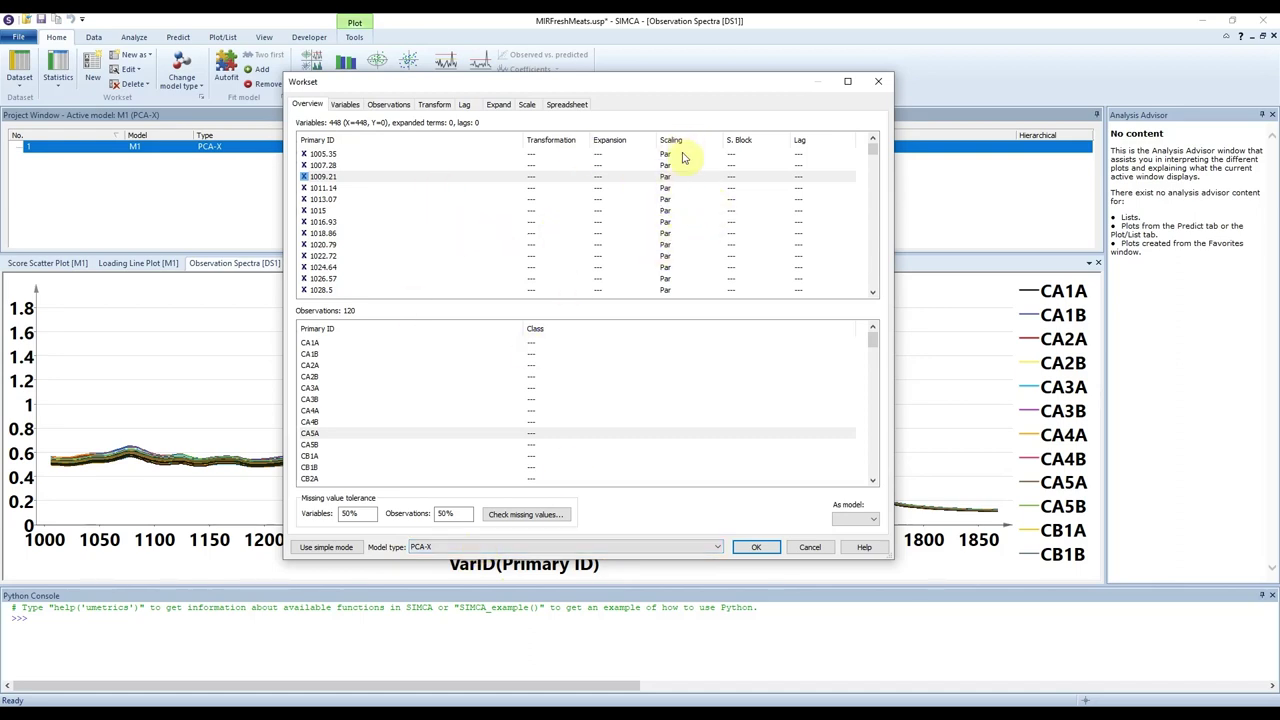
- Accept the workset to create the new PCA-X model and autofit it
click(755, 547)
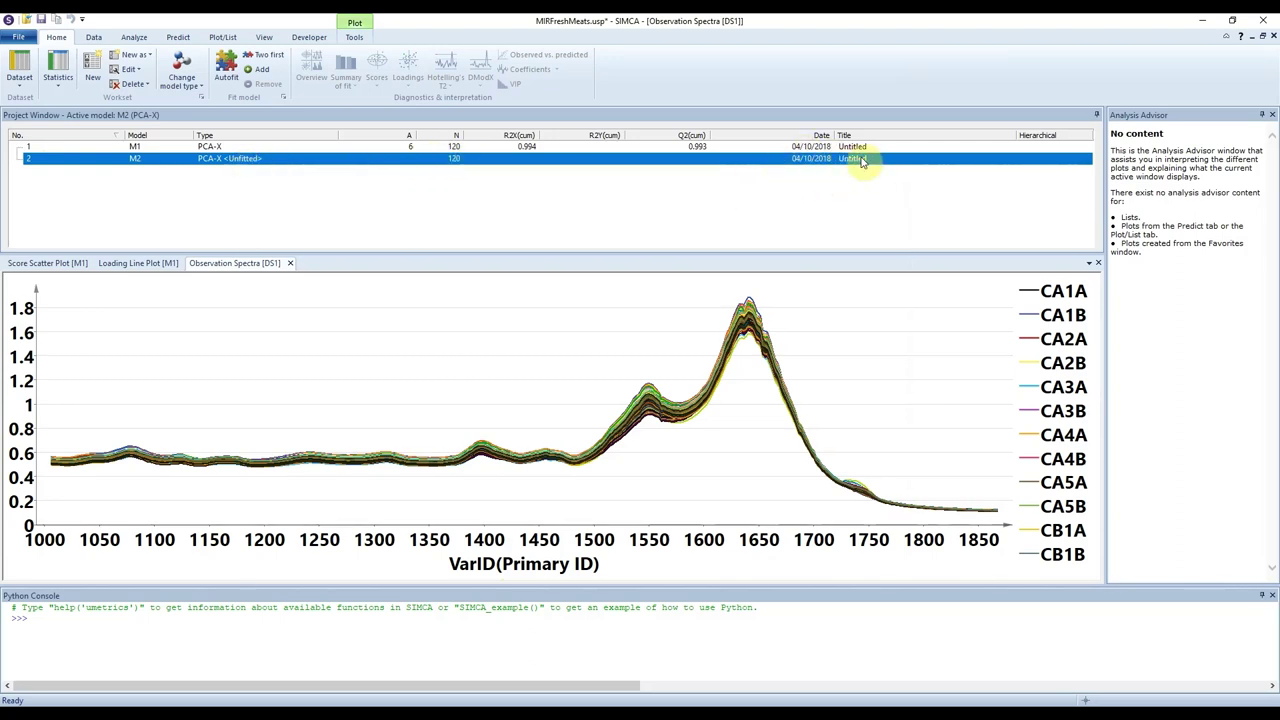
click(226, 78)
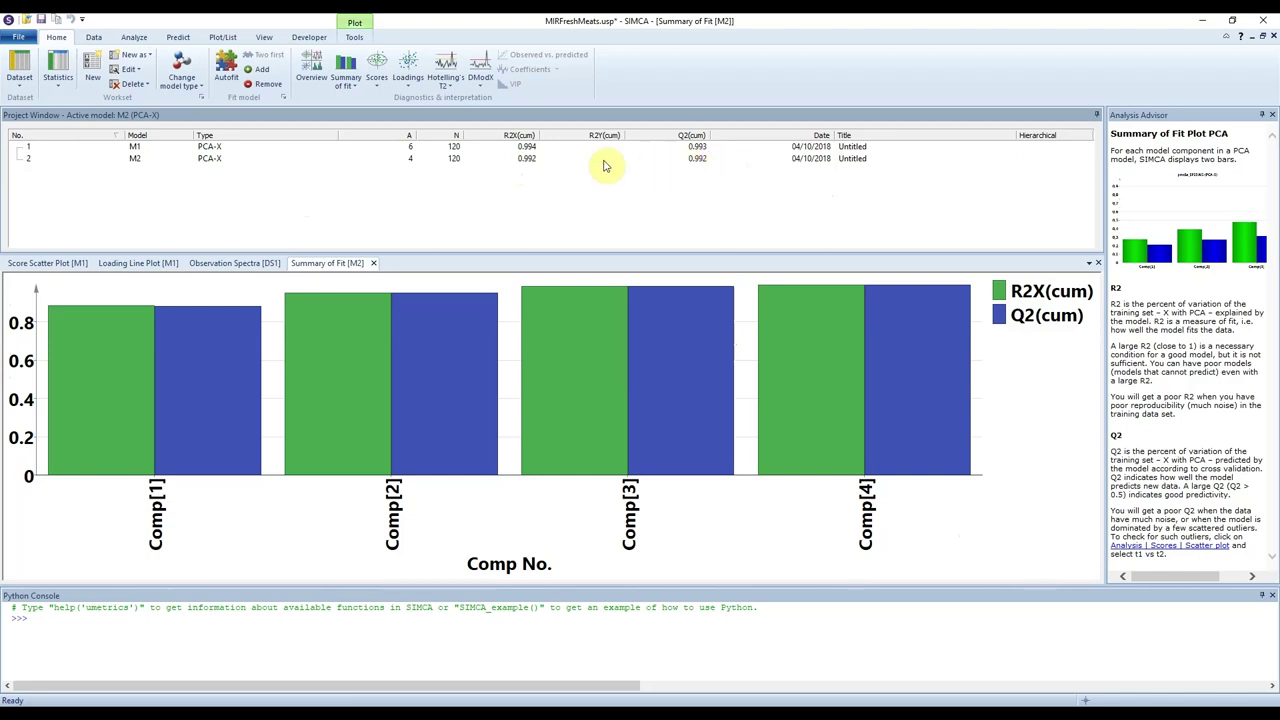
click(698, 162)
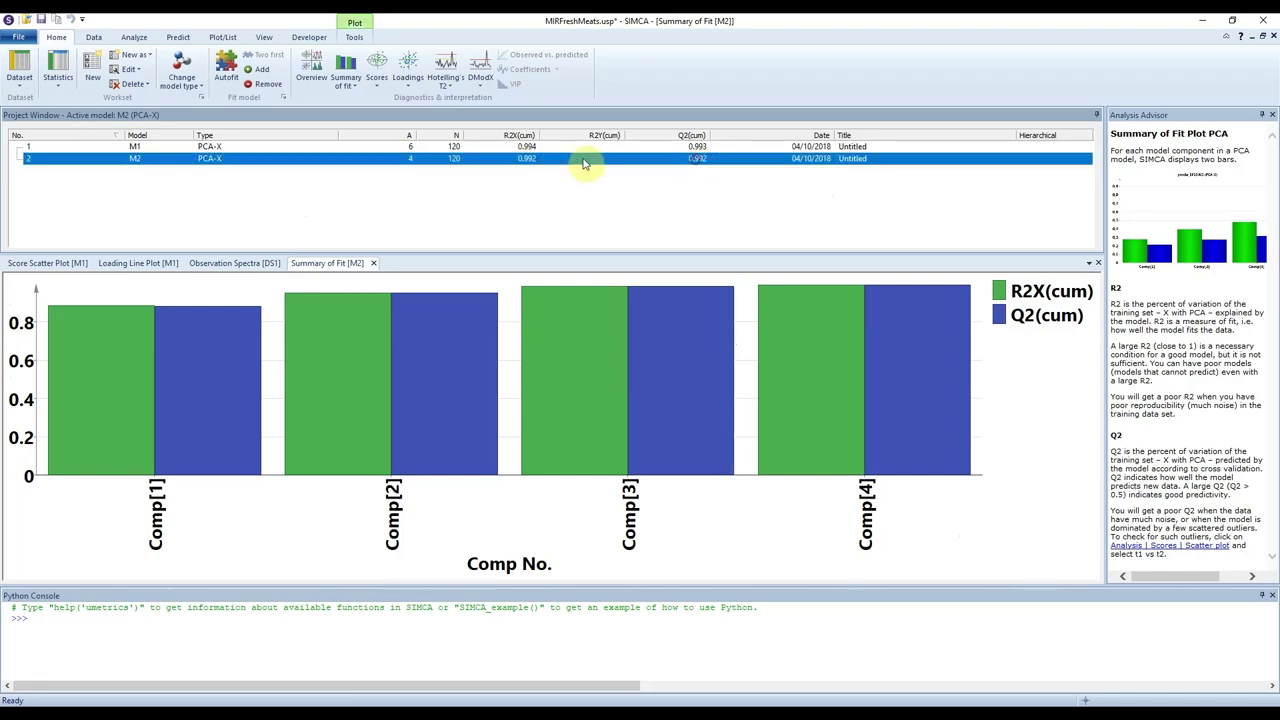
- Title model M2 "Pareto" and model M1 "UV"
right_click(854, 158)
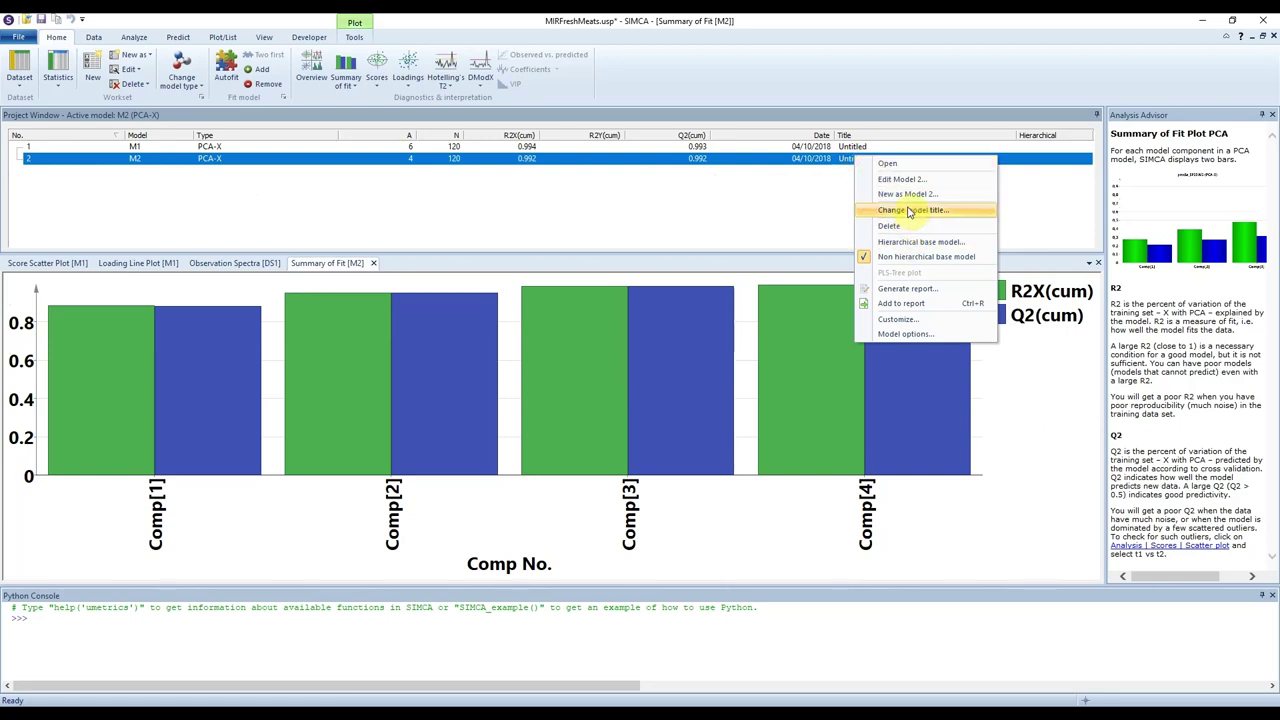
click(906, 210)
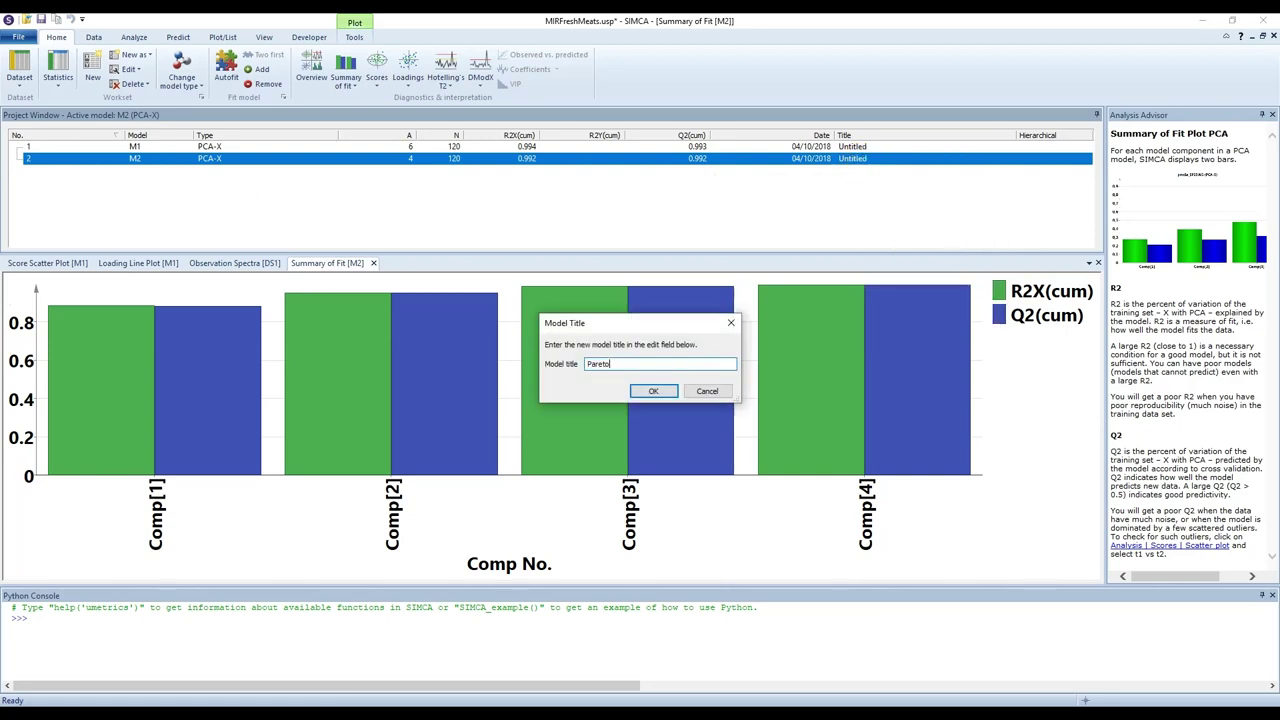
key(Return)
right_click(845, 146)
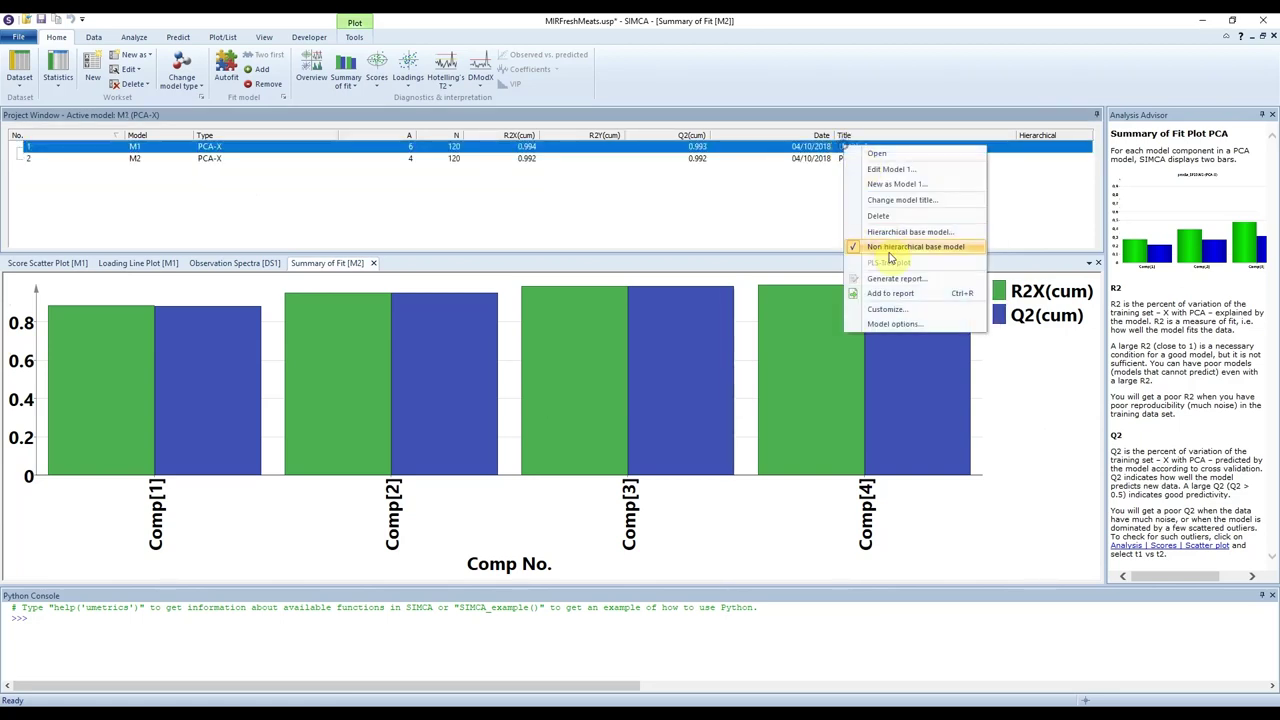
click(894, 201)
key(Return)
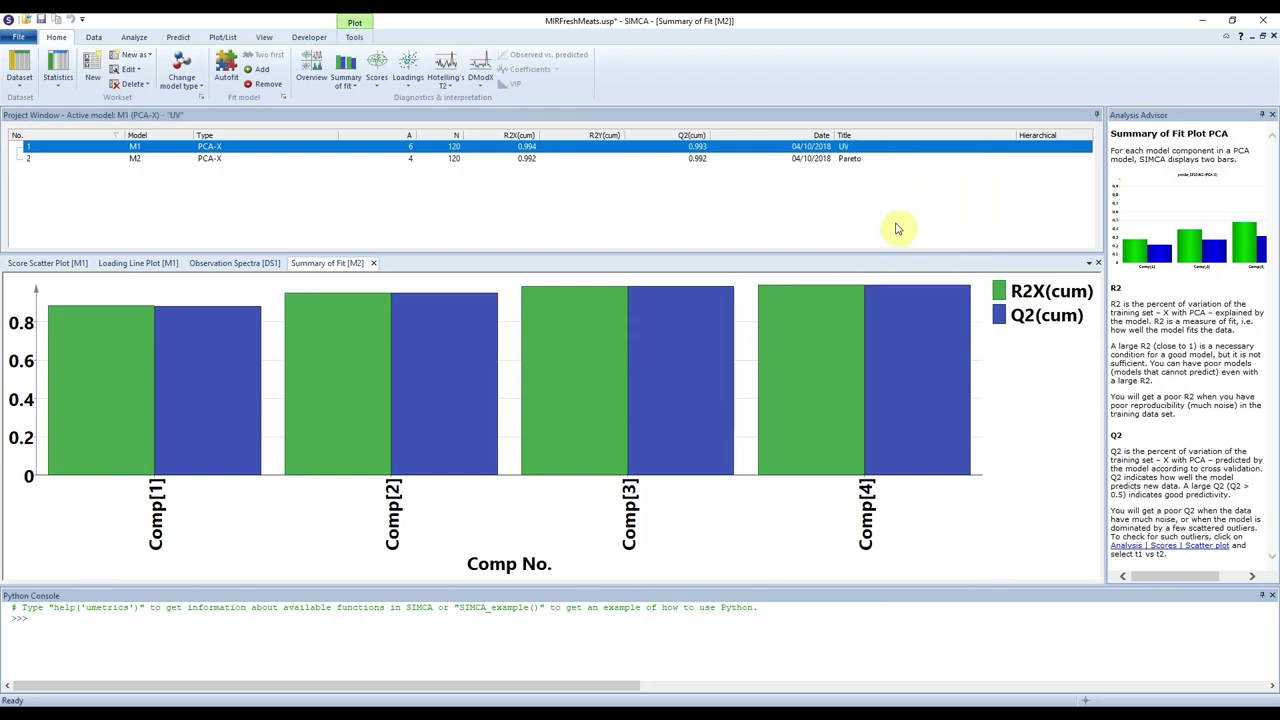
- Close the M2 summary of fit plot and create a score scatter plot for the Pareto model
click(461, 158)
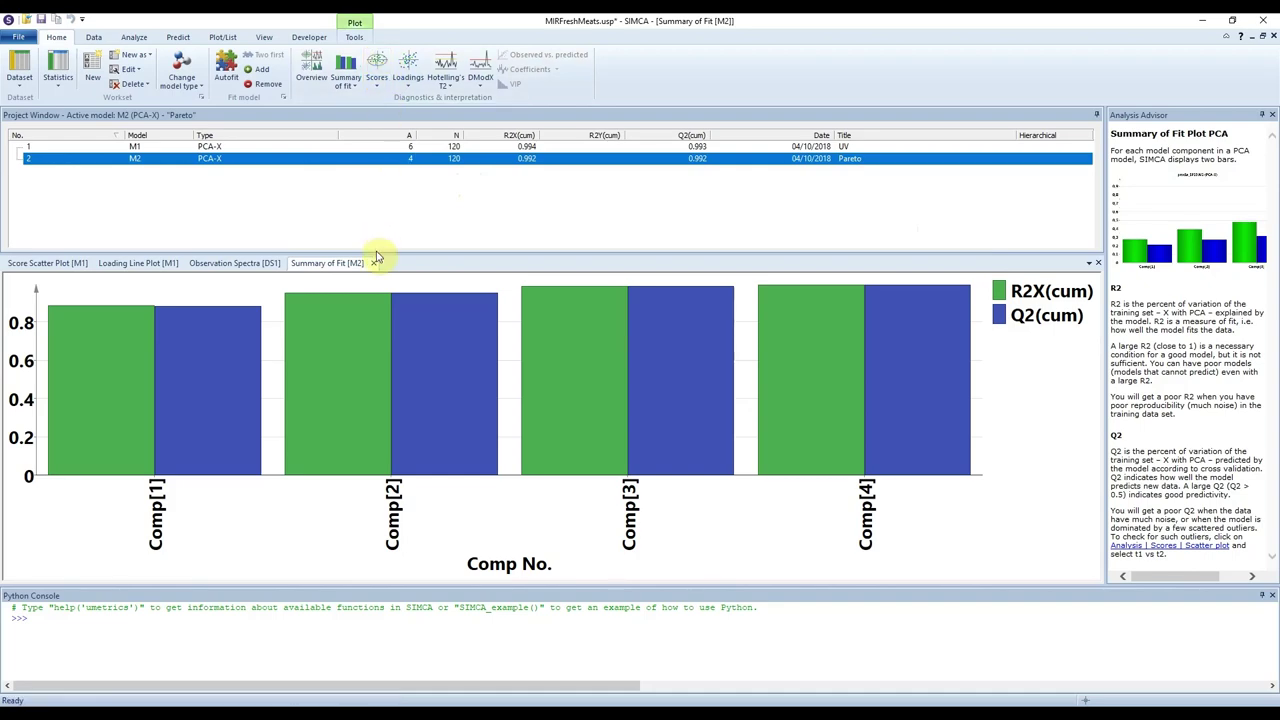
click(375, 264)
click(408, 147)
click(405, 158)
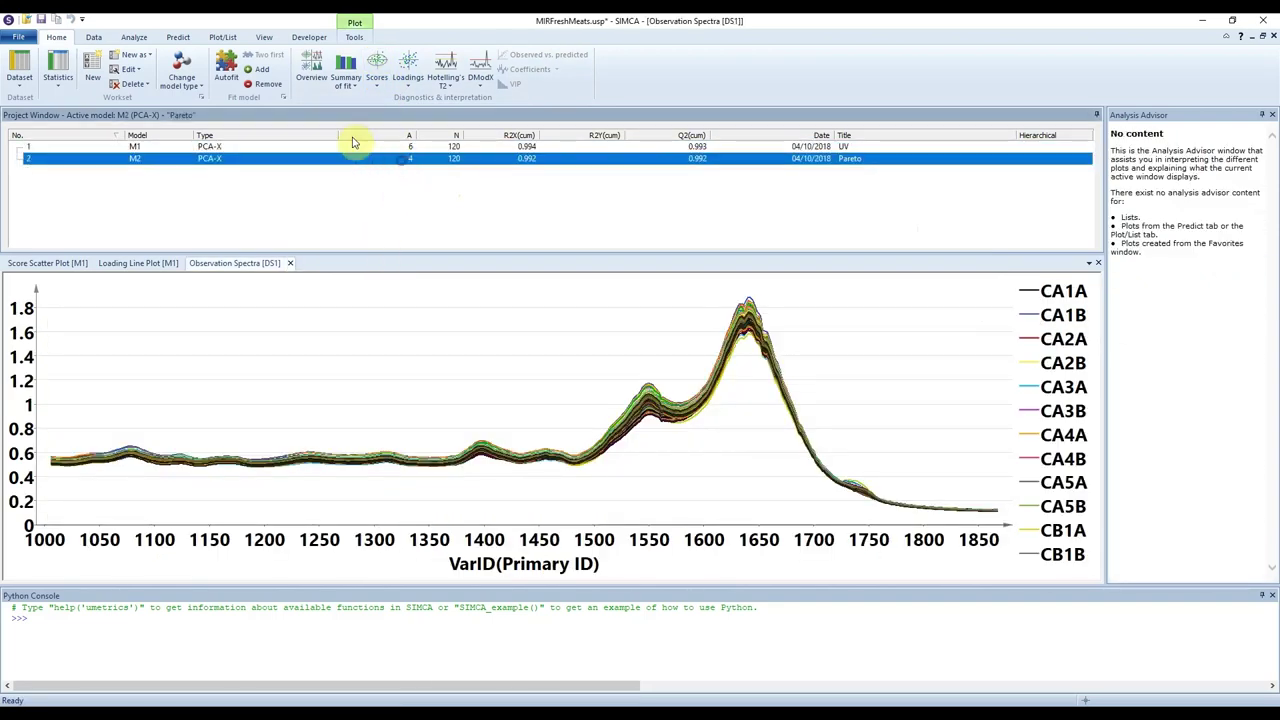
click(389, 85)
click(380, 68)
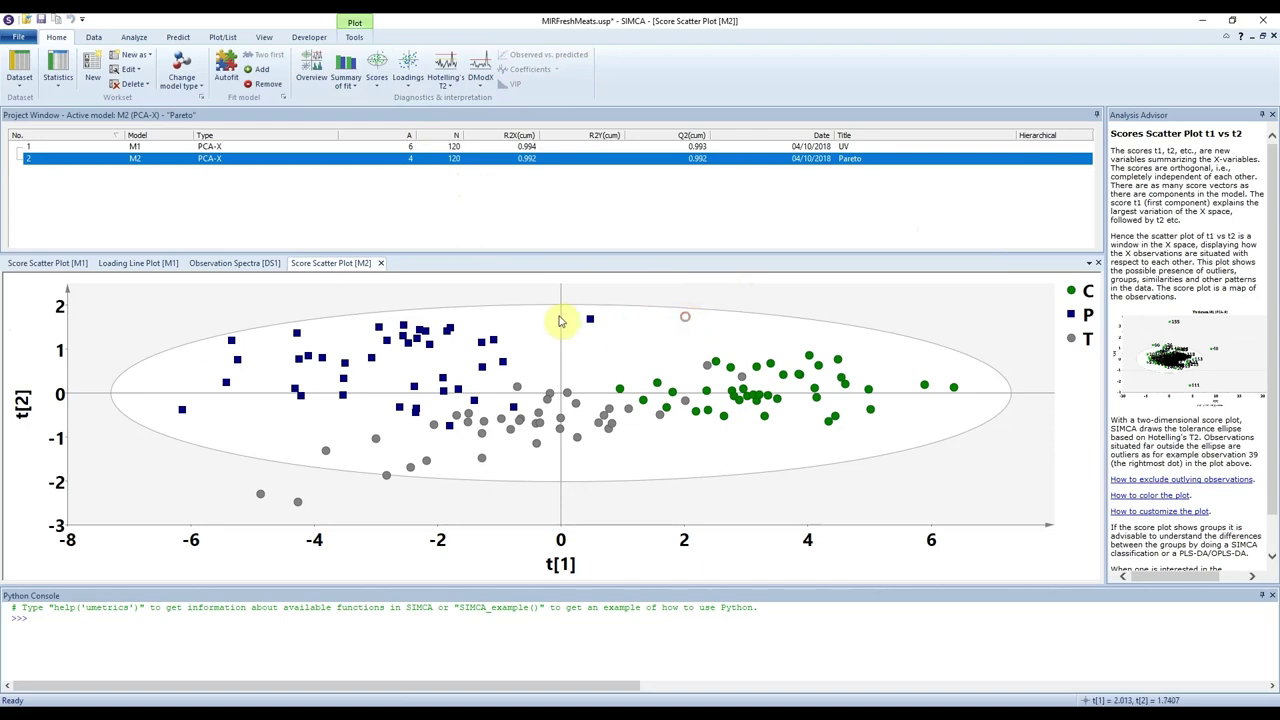
- Examine the Pareto model's score scatter plot and bring up the UV model's score scatter plot for comparison
click(704, 451)
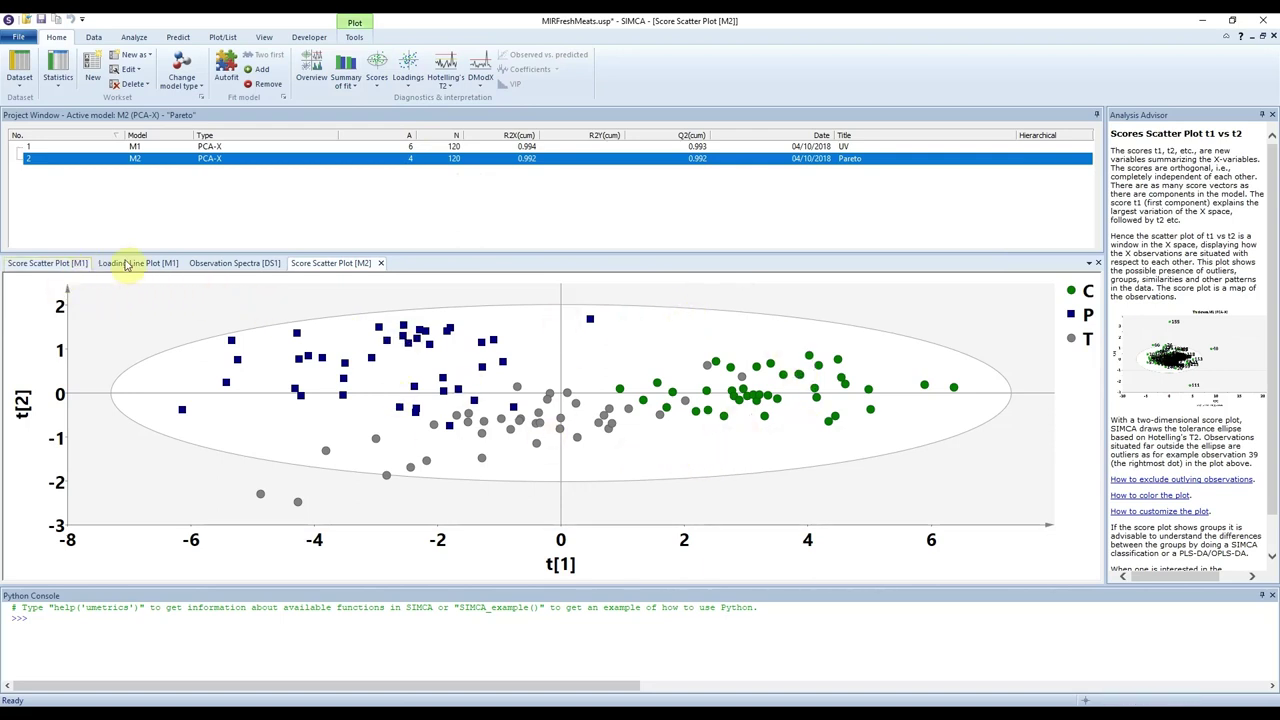
click(344, 263)
click(501, 308)
click(40, 263)
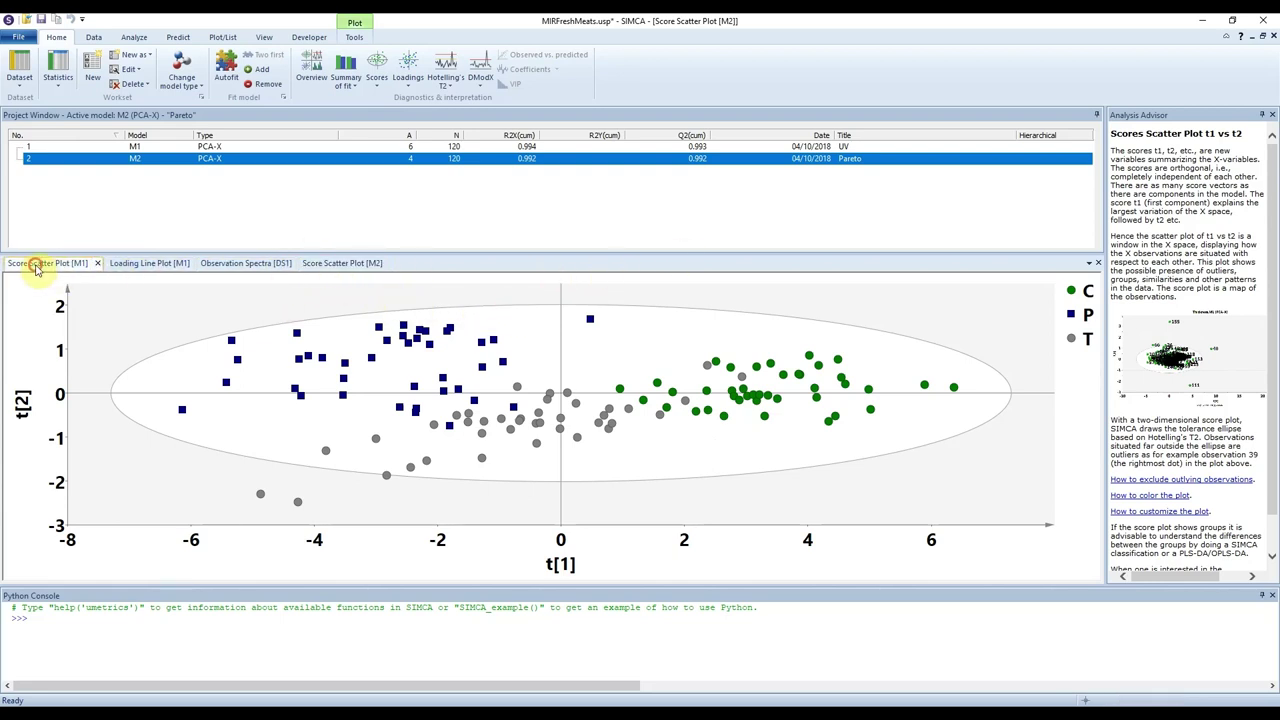
- Try to recolour group C dark green in the UV model's score scatter plot
click(1081, 298)
right_click(1081, 296)
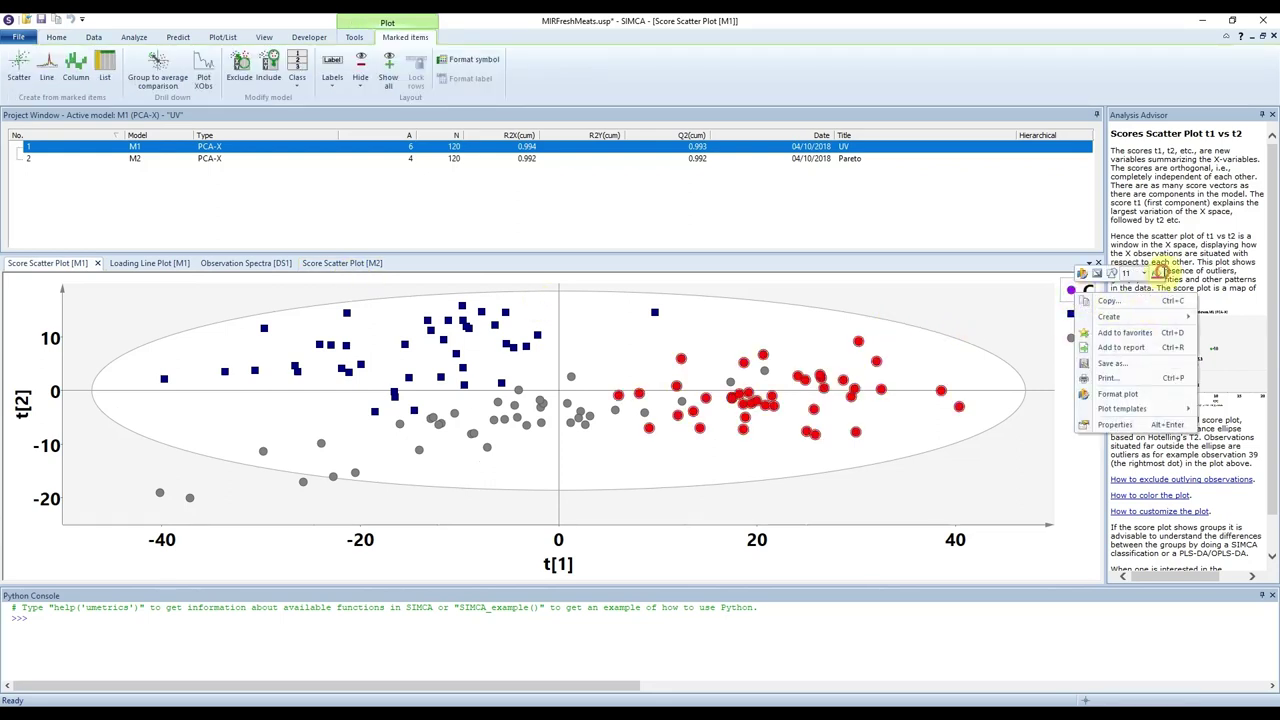
click(1159, 275)
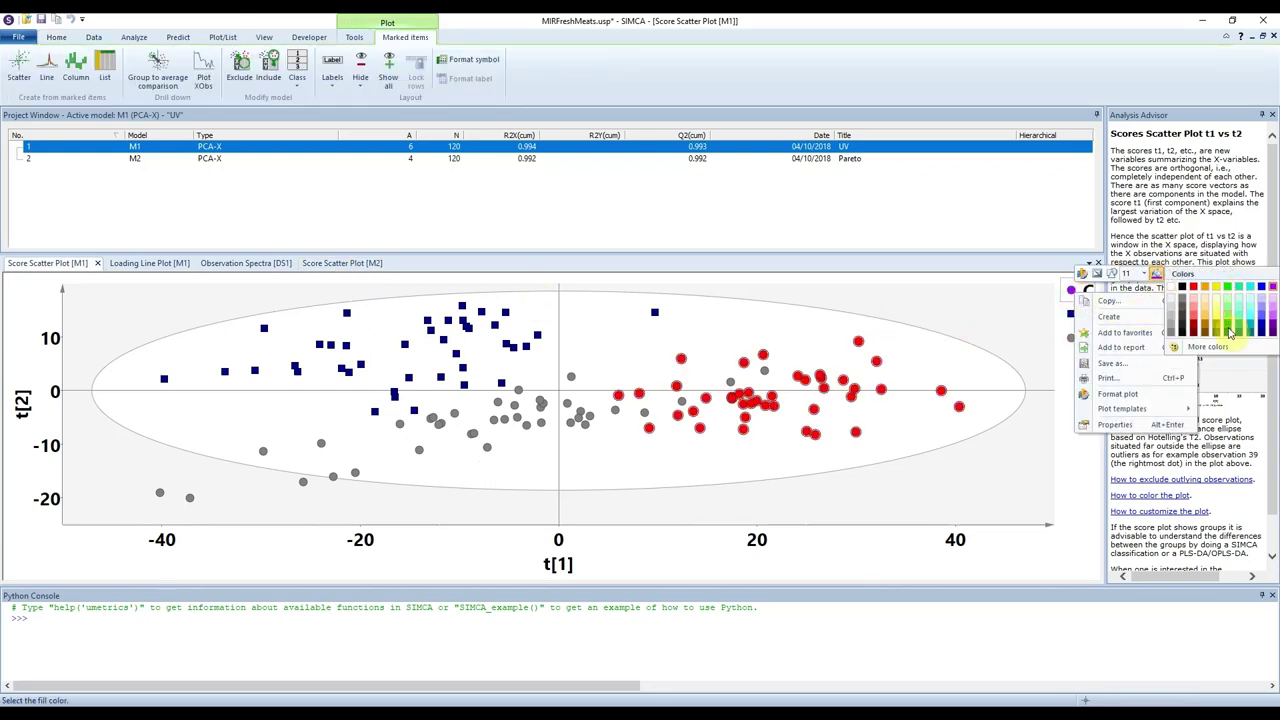
click(1230, 333)
click(938, 326)
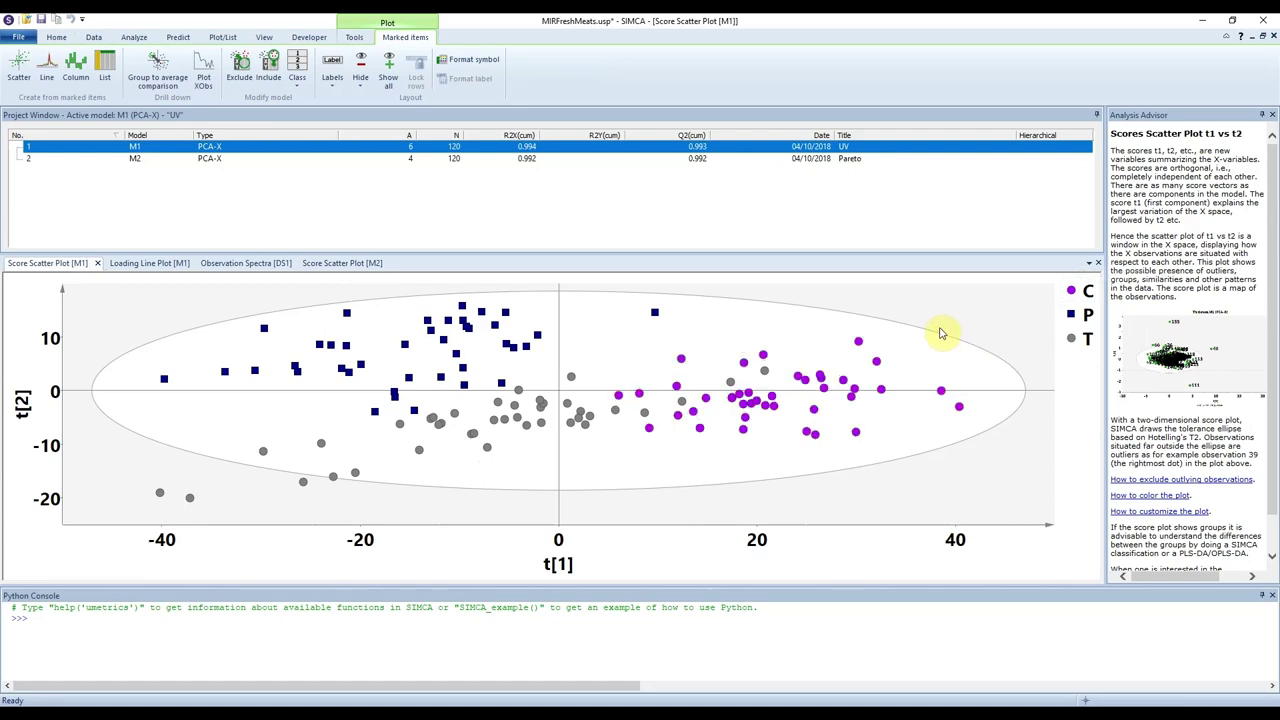
- Change the fill colour of the group C markers to dark green in the M1 score scatter plot and clear the marking
click(1071, 292)
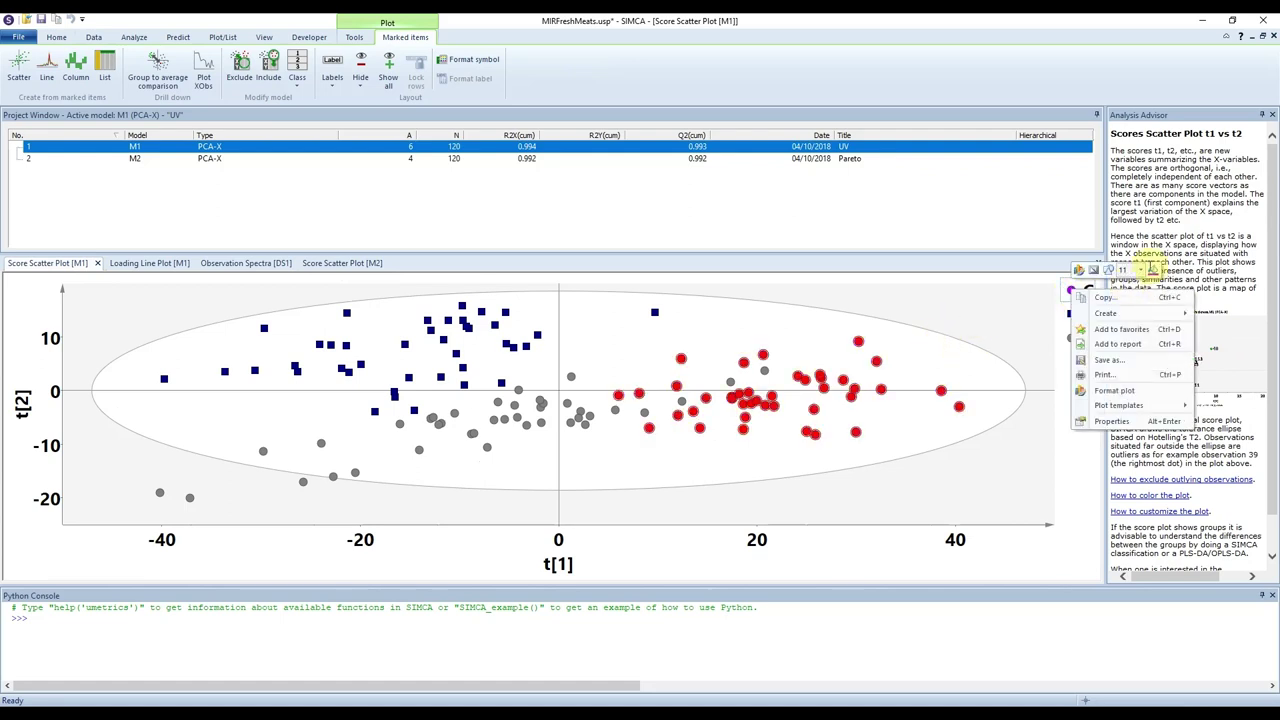
click(1157, 272)
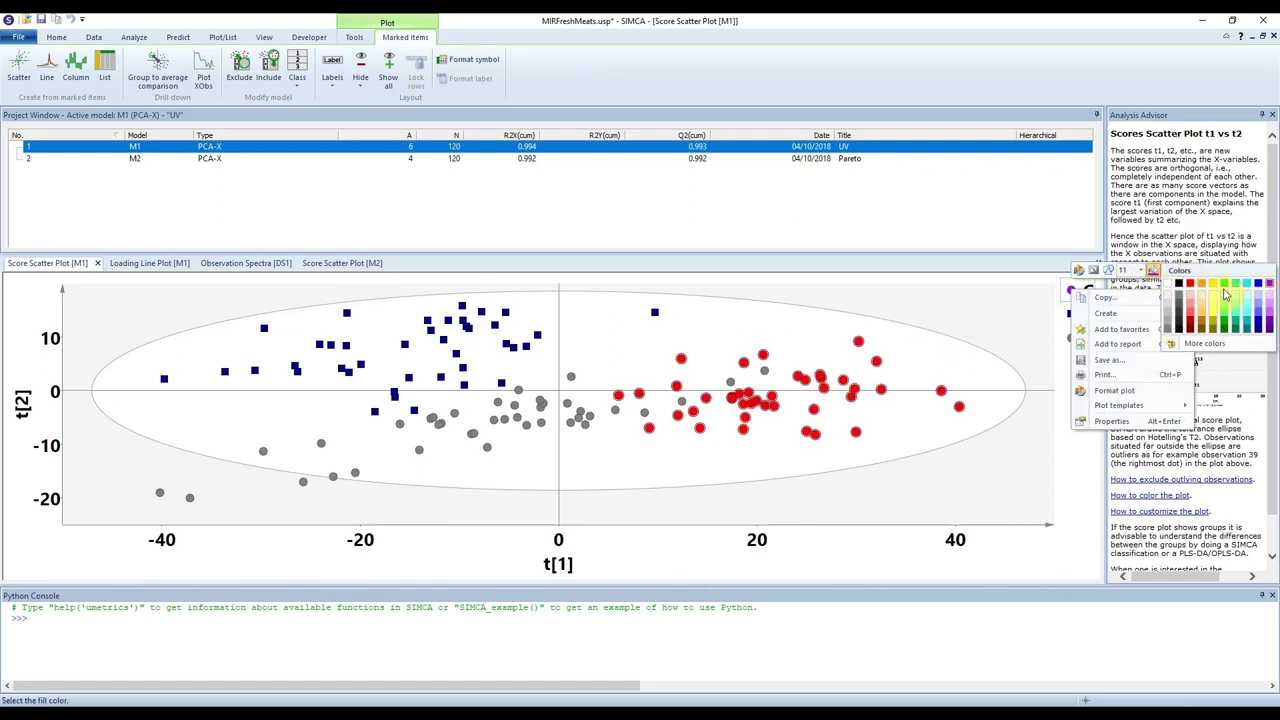
click(1224, 333)
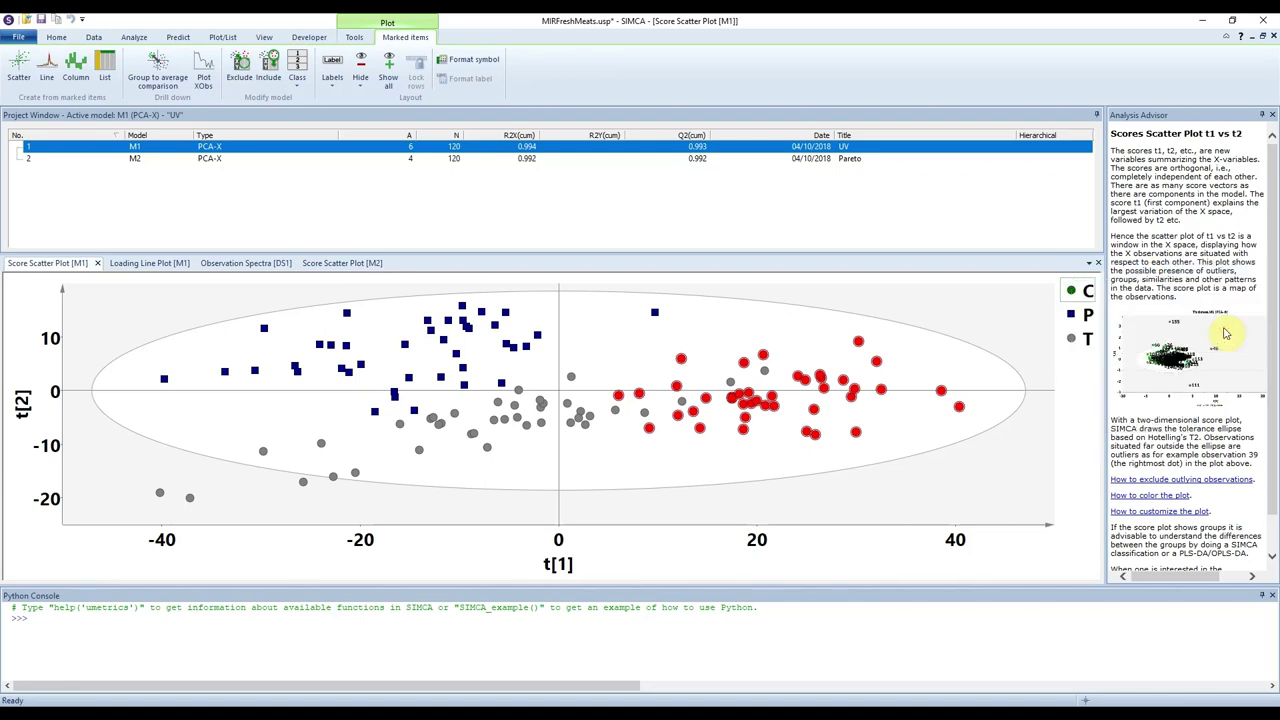
click(957, 314)
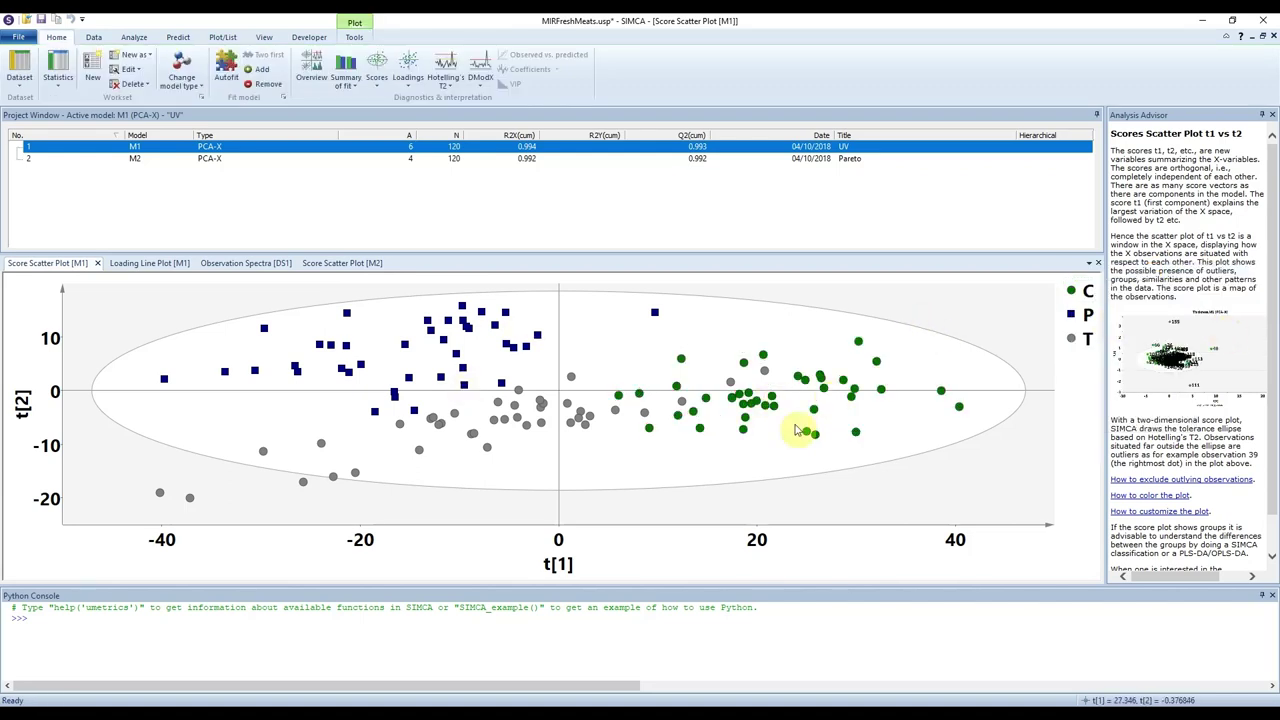
- Compare the UV model's score scatter plot with the Pareto model's, checking axis ranges and the separation of groups C, P and T
click(325, 263)
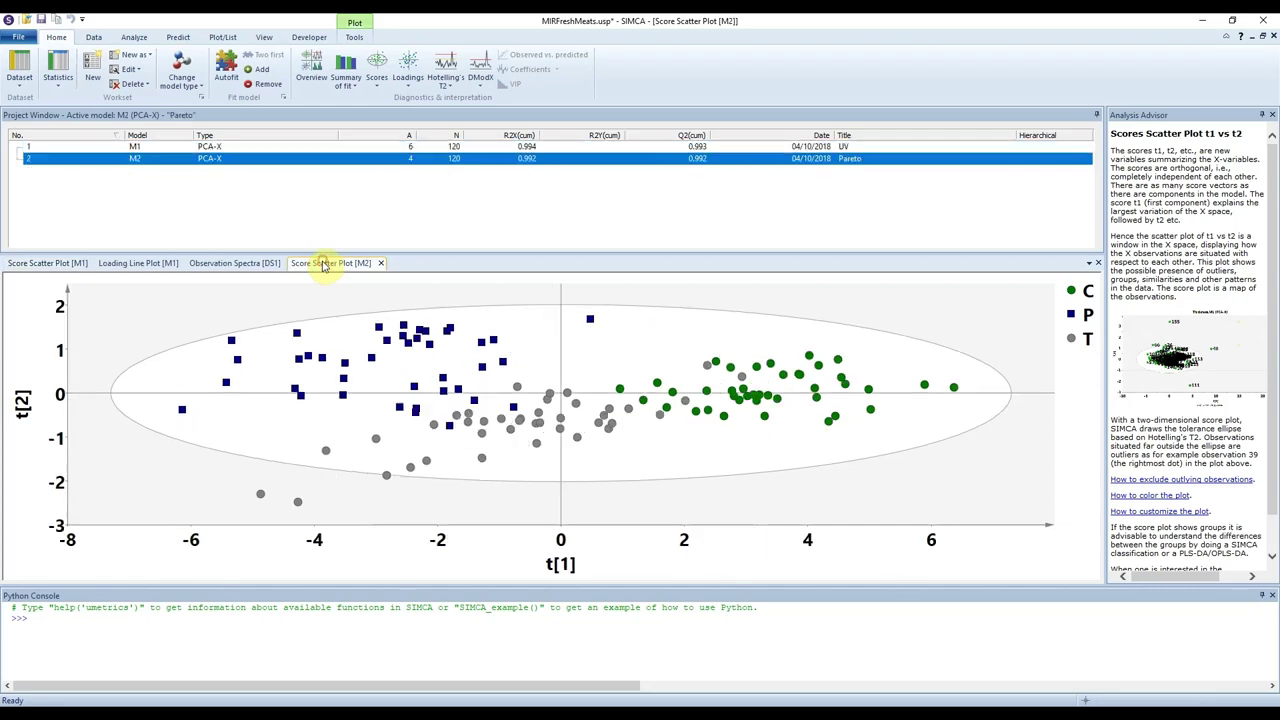
click(45, 265)
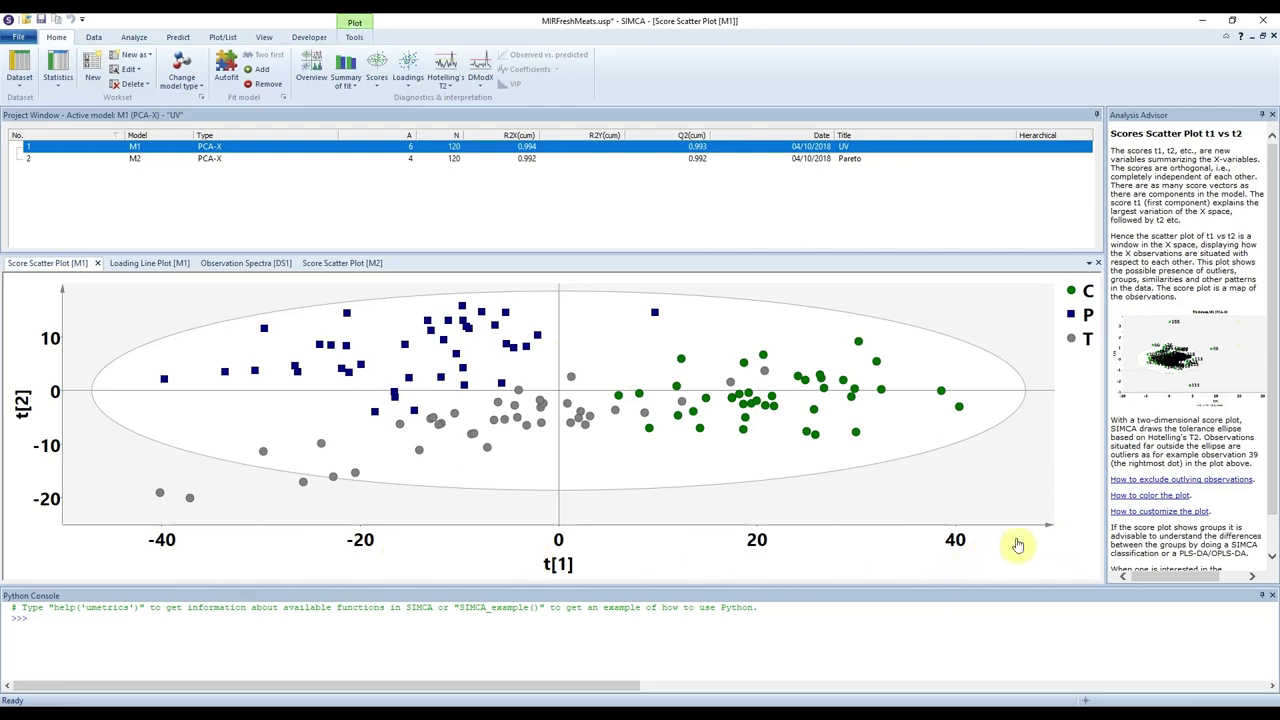
click(330, 264)
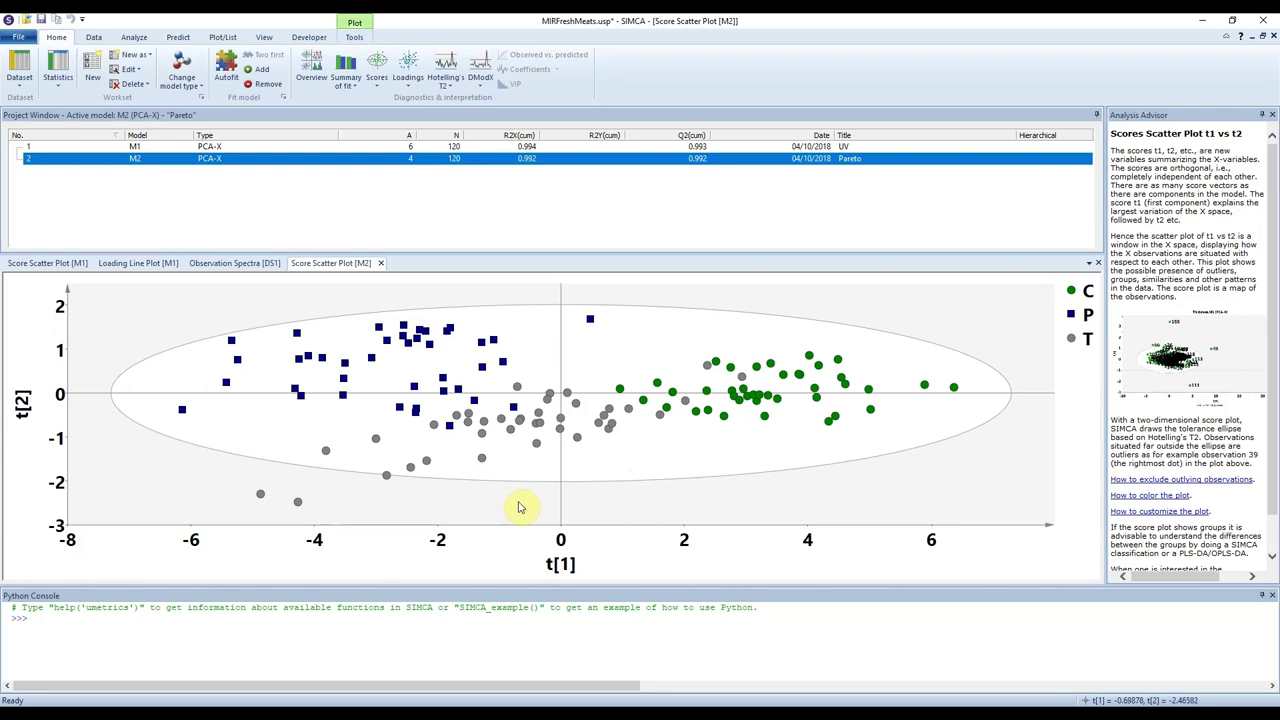
mouse_move(262, 498)
click(398, 511)
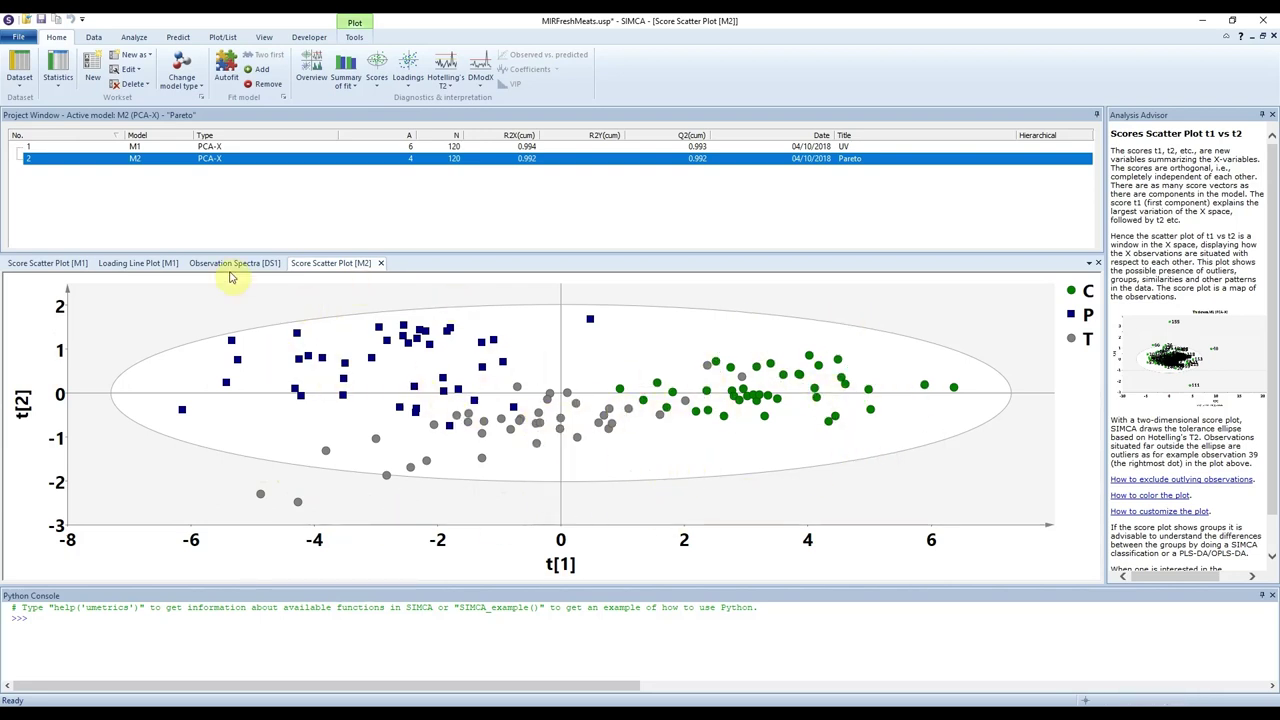
click(63, 263)
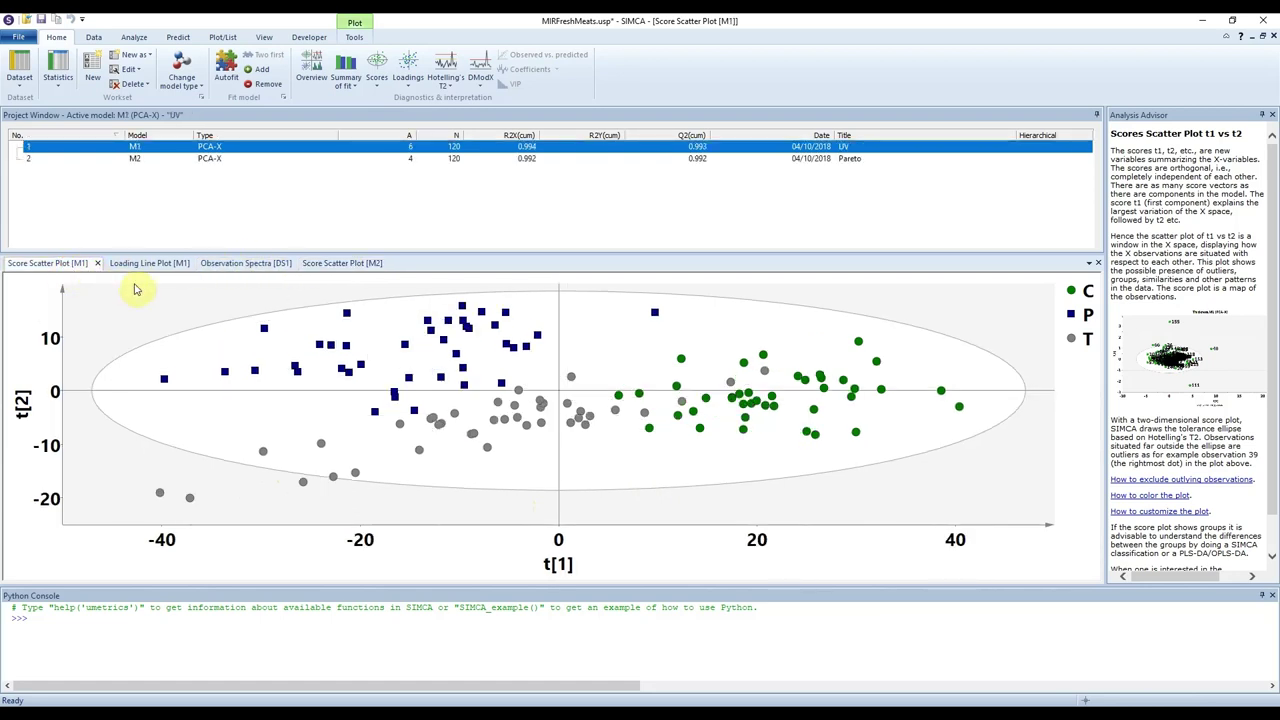
click(340, 263)
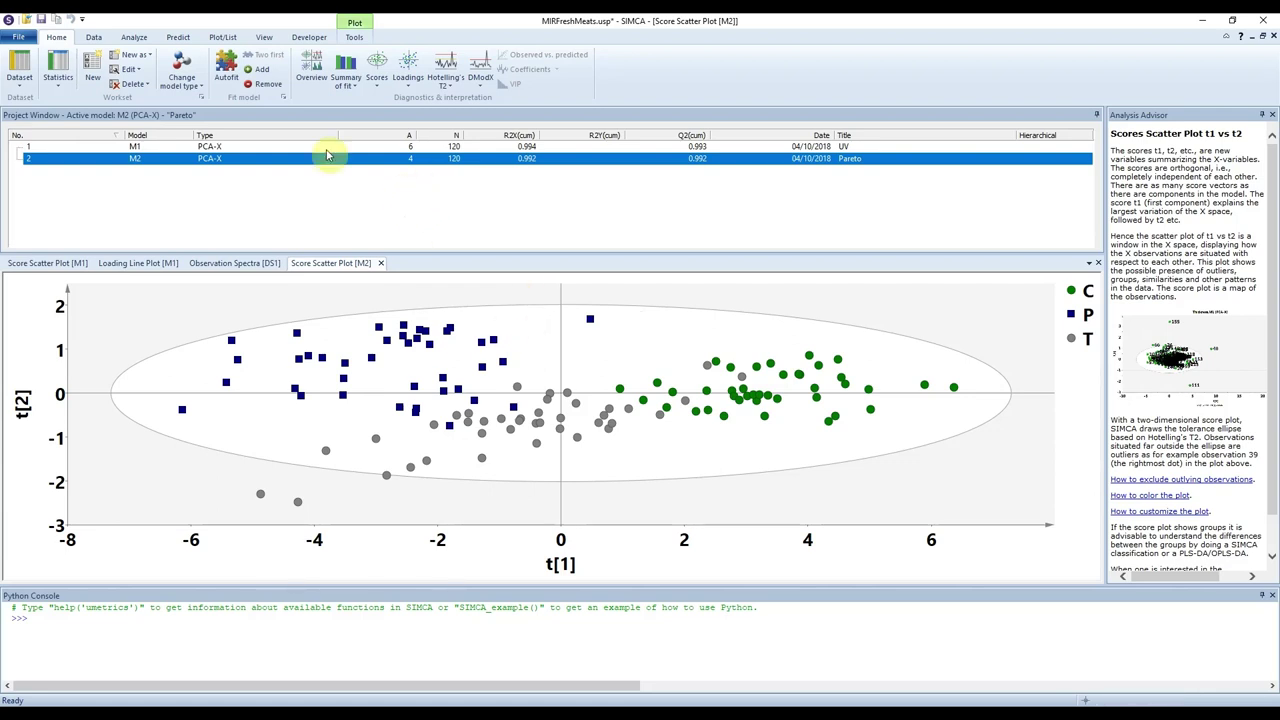
click(354, 37)
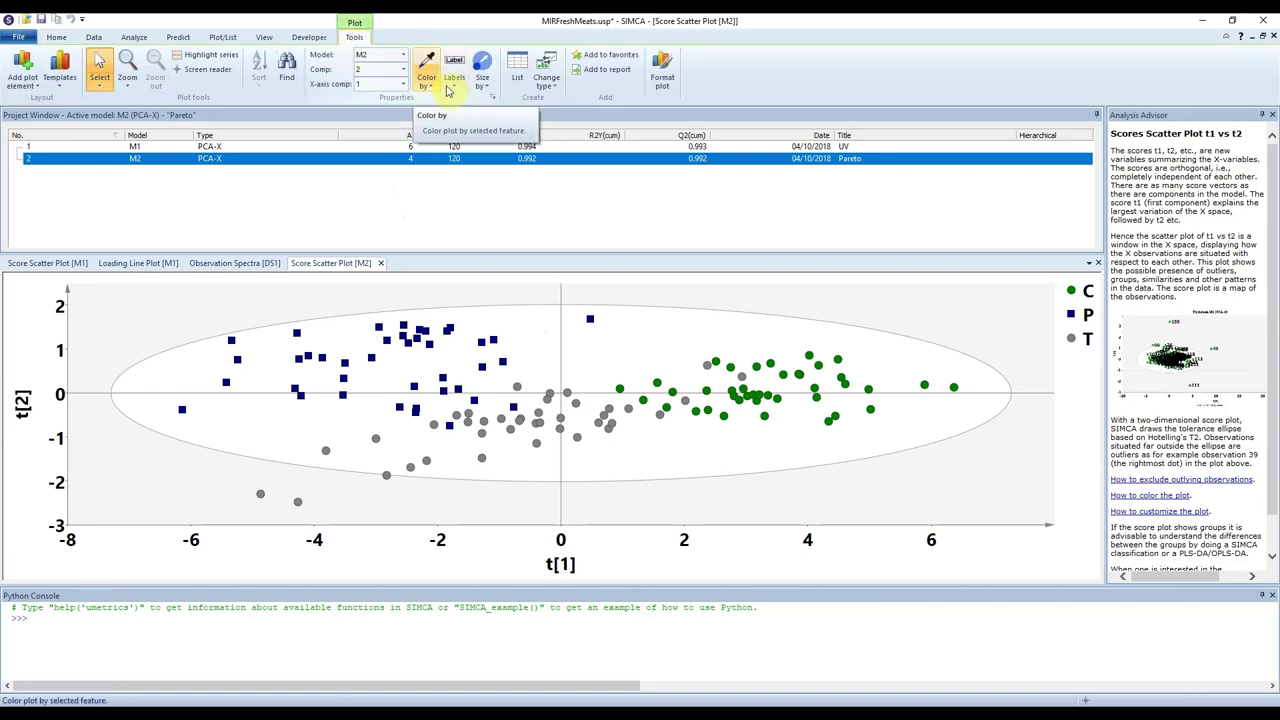
click(434, 91)
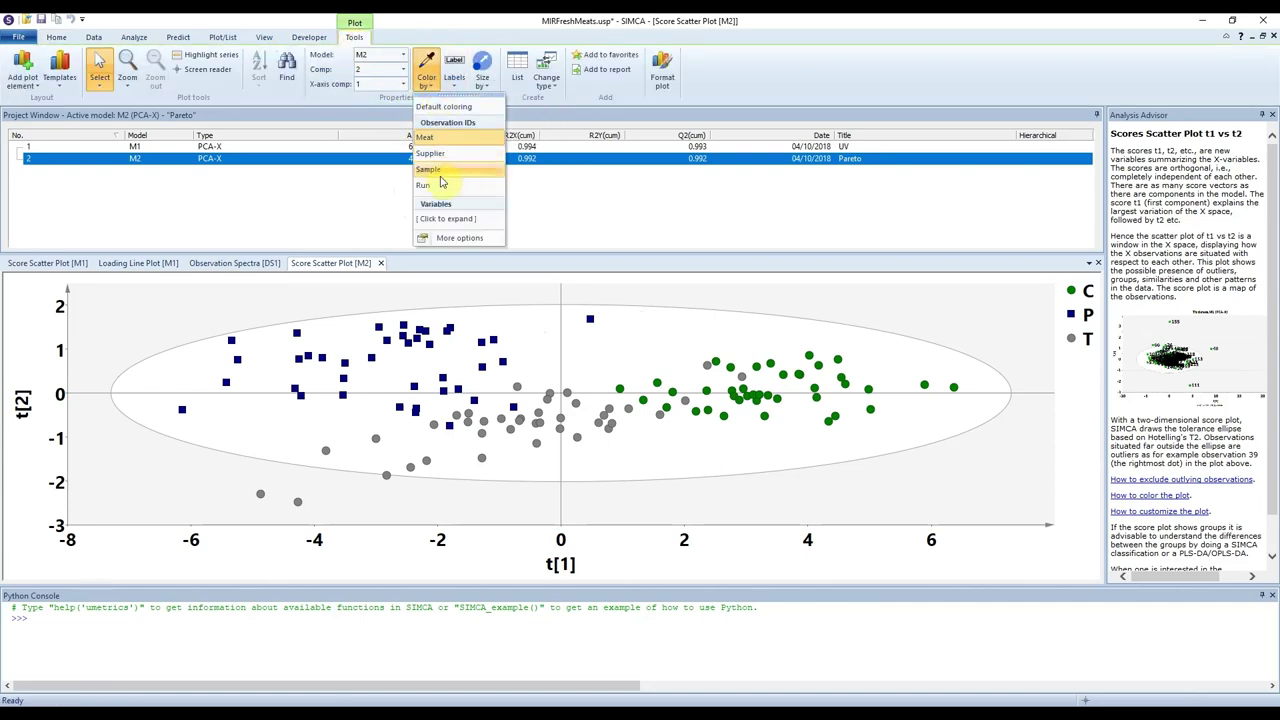
click(528, 332)
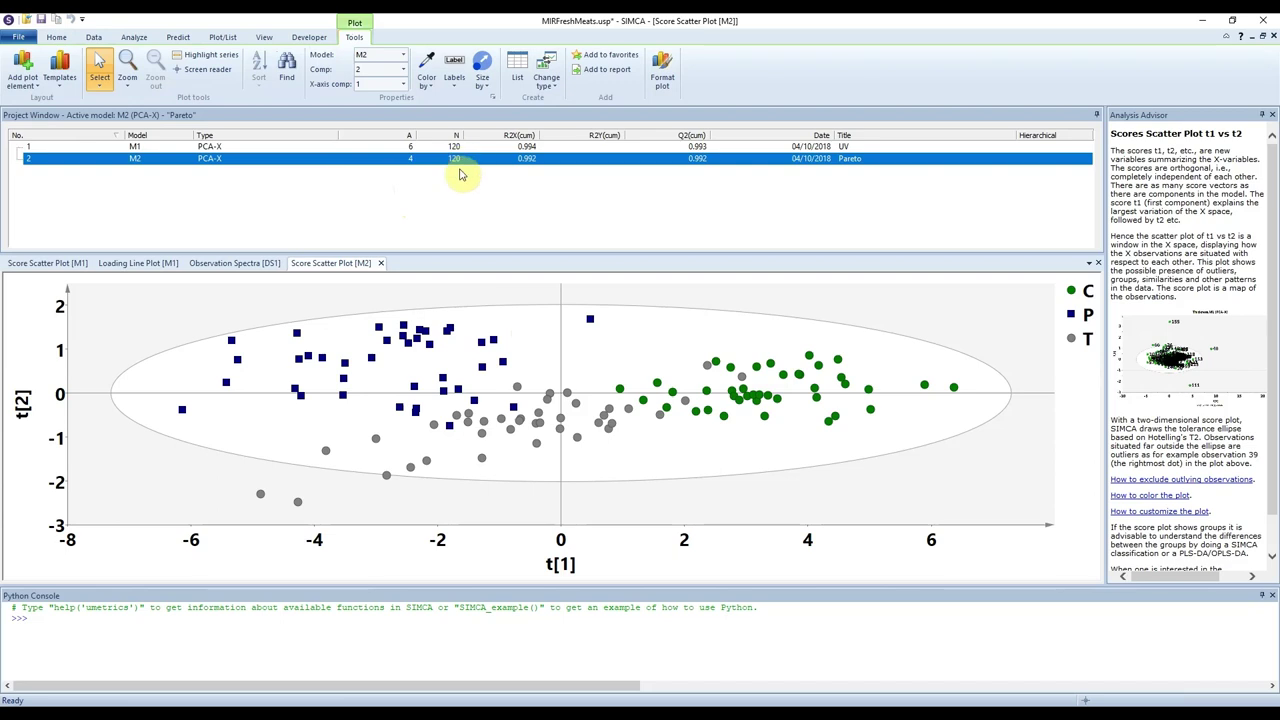
- Bring up the observation spectra plot of the dataset and examine the spectral profile around the main peaks
click(226, 265)
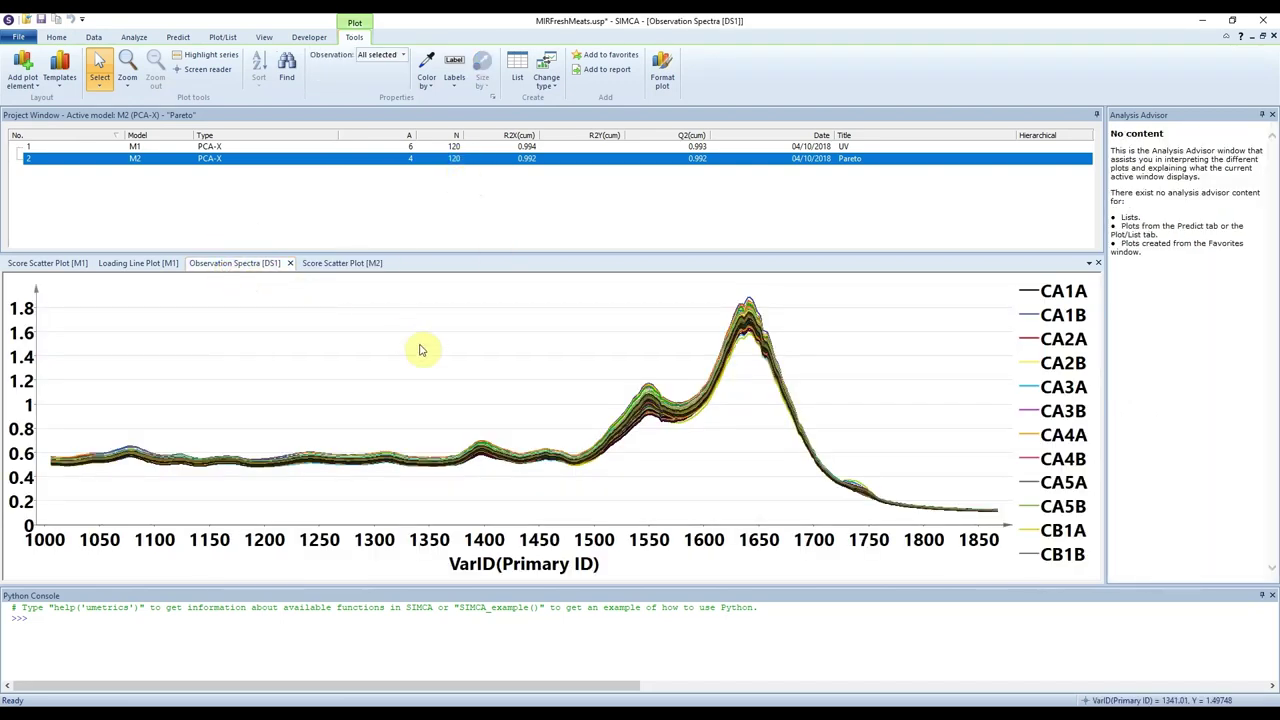
drag(761, 465, 659, 430)
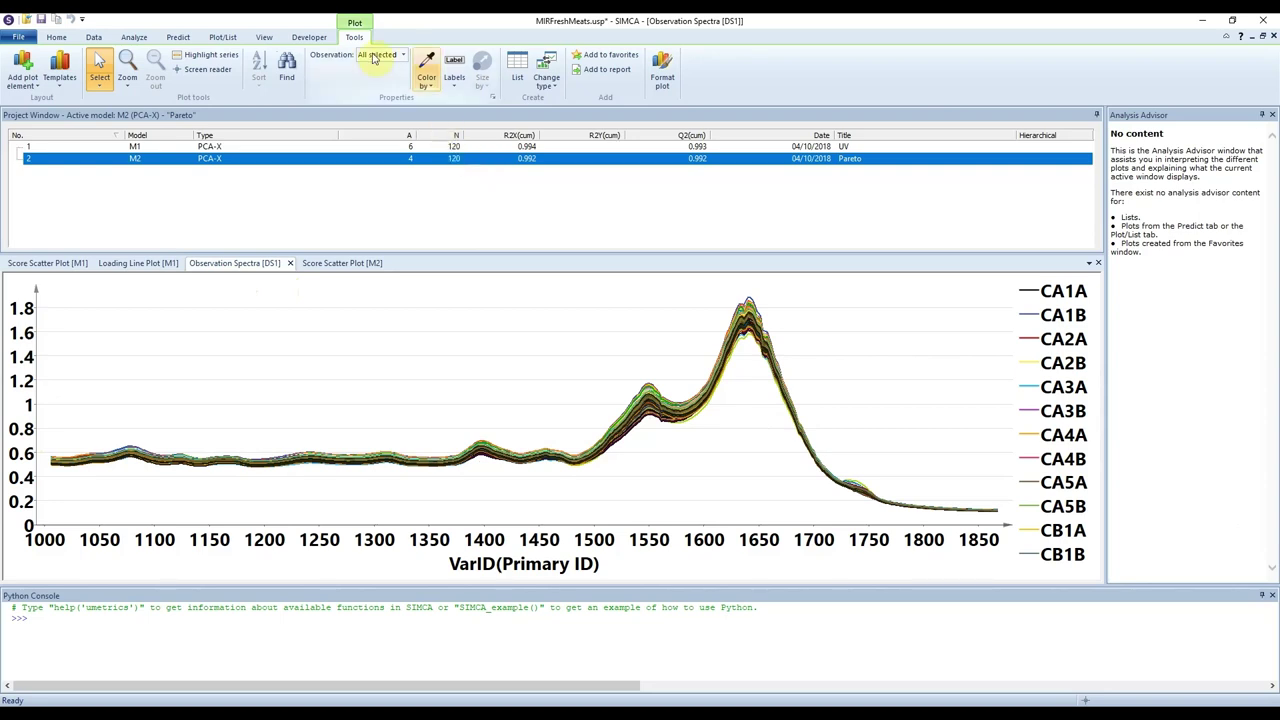
click(57, 37)
click(92, 38)
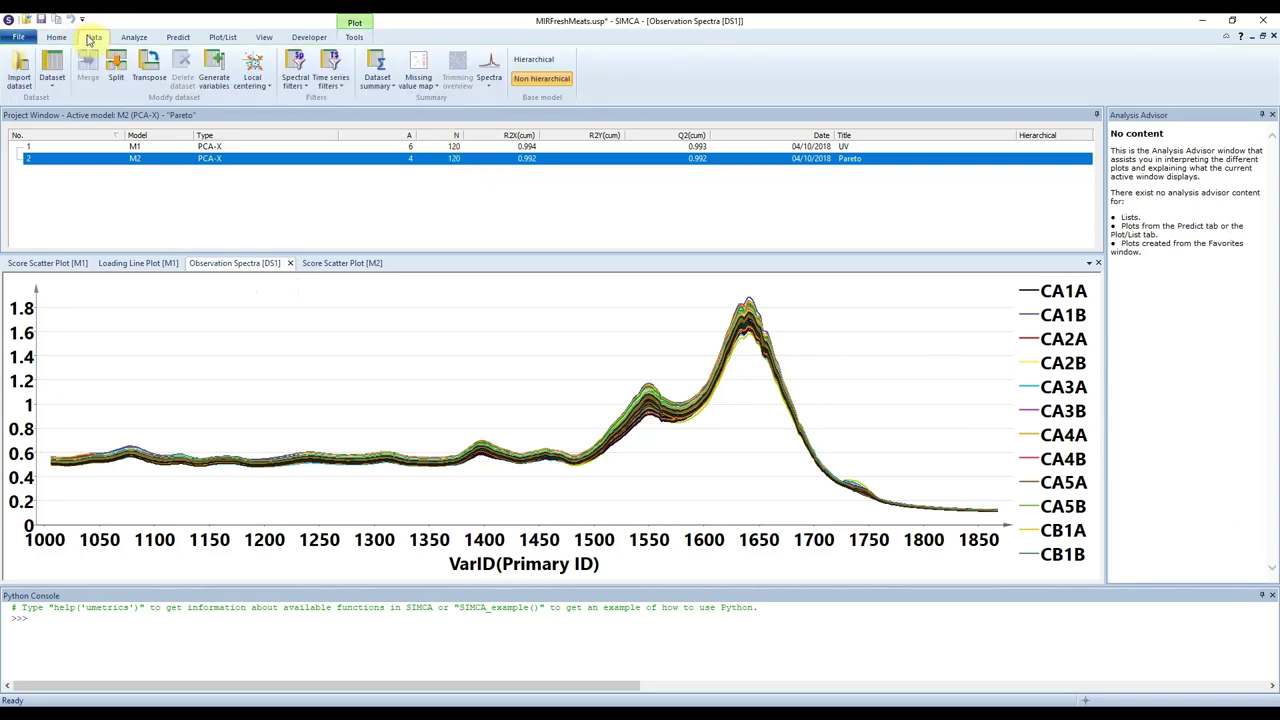
click(122, 42)
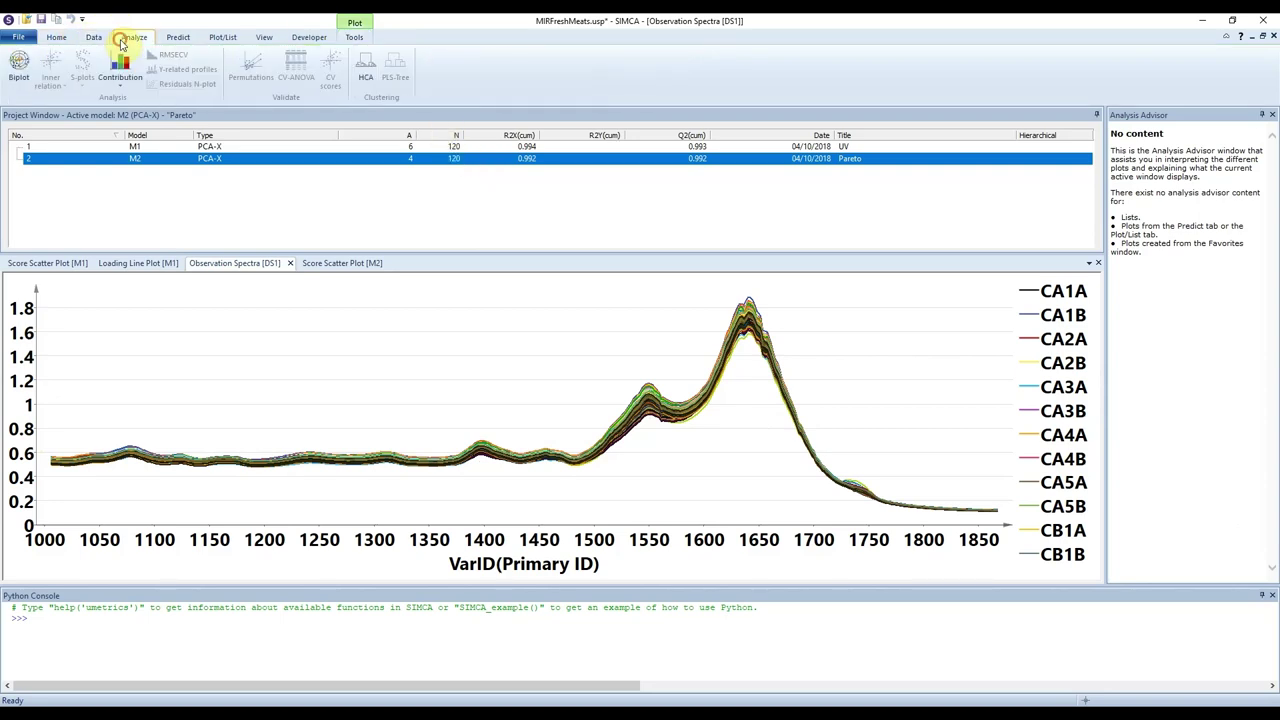
click(180, 39)
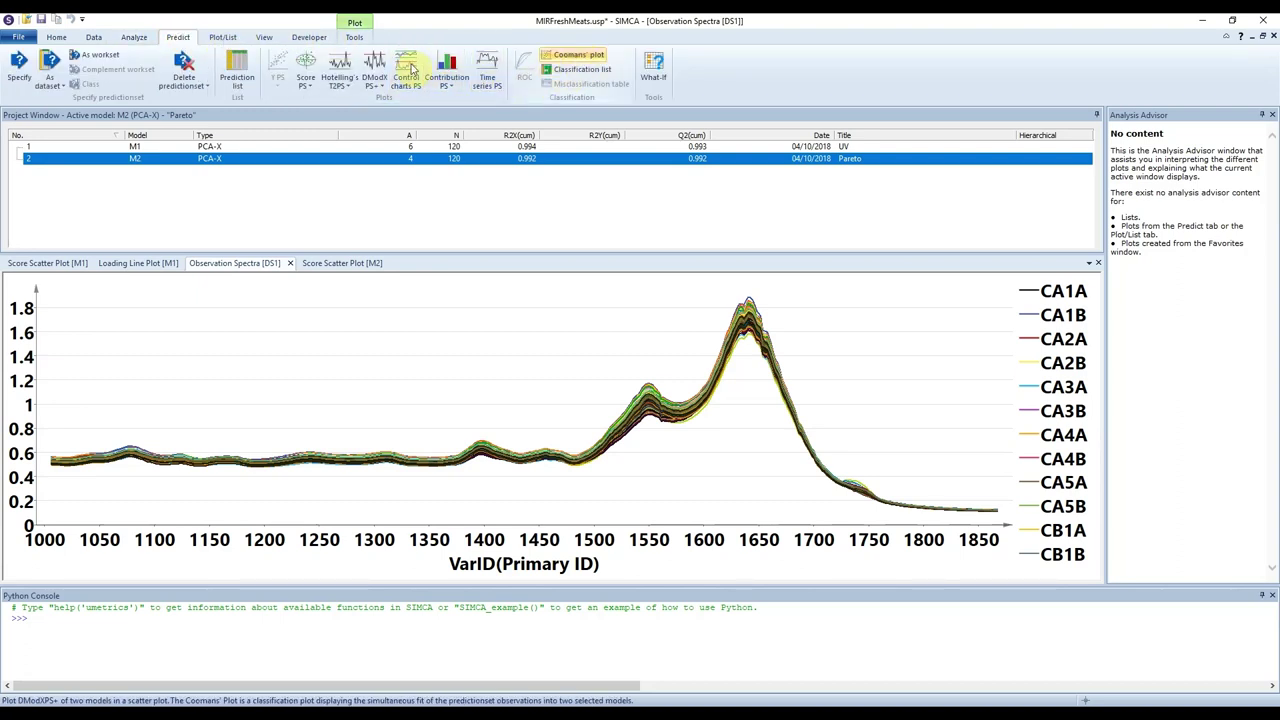
click(222, 40)
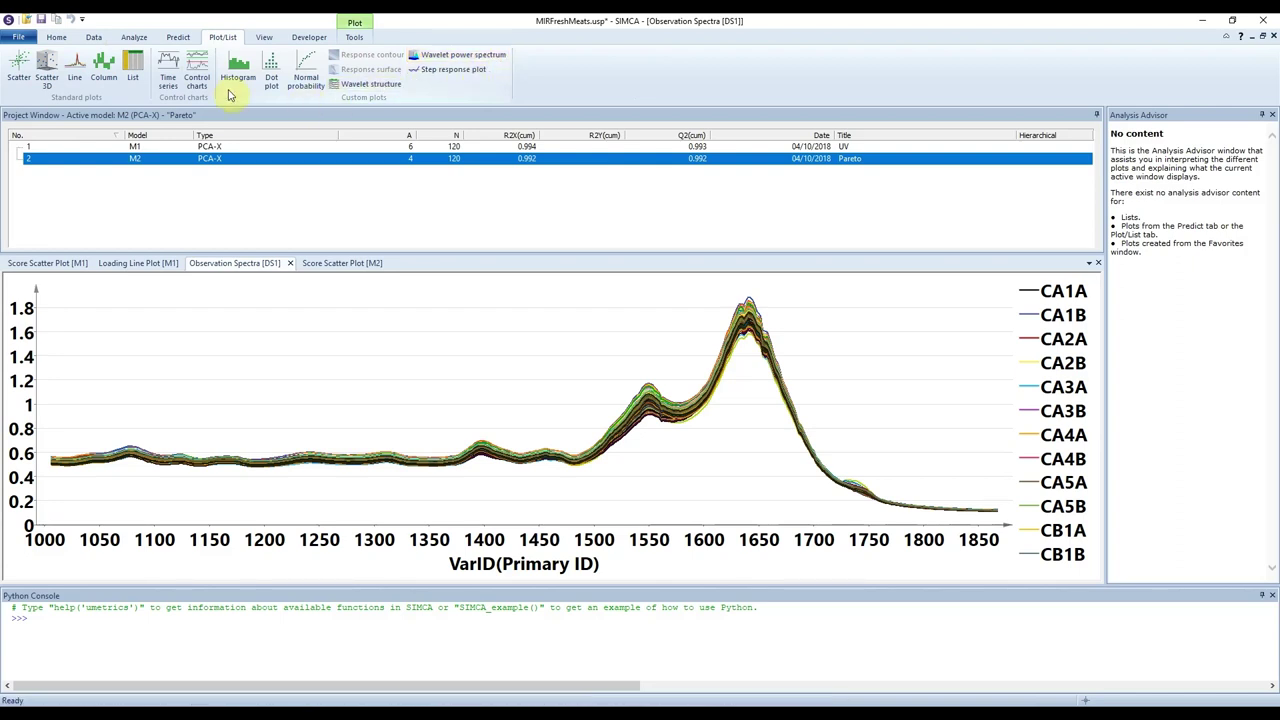
click(261, 40)
click(312, 40)
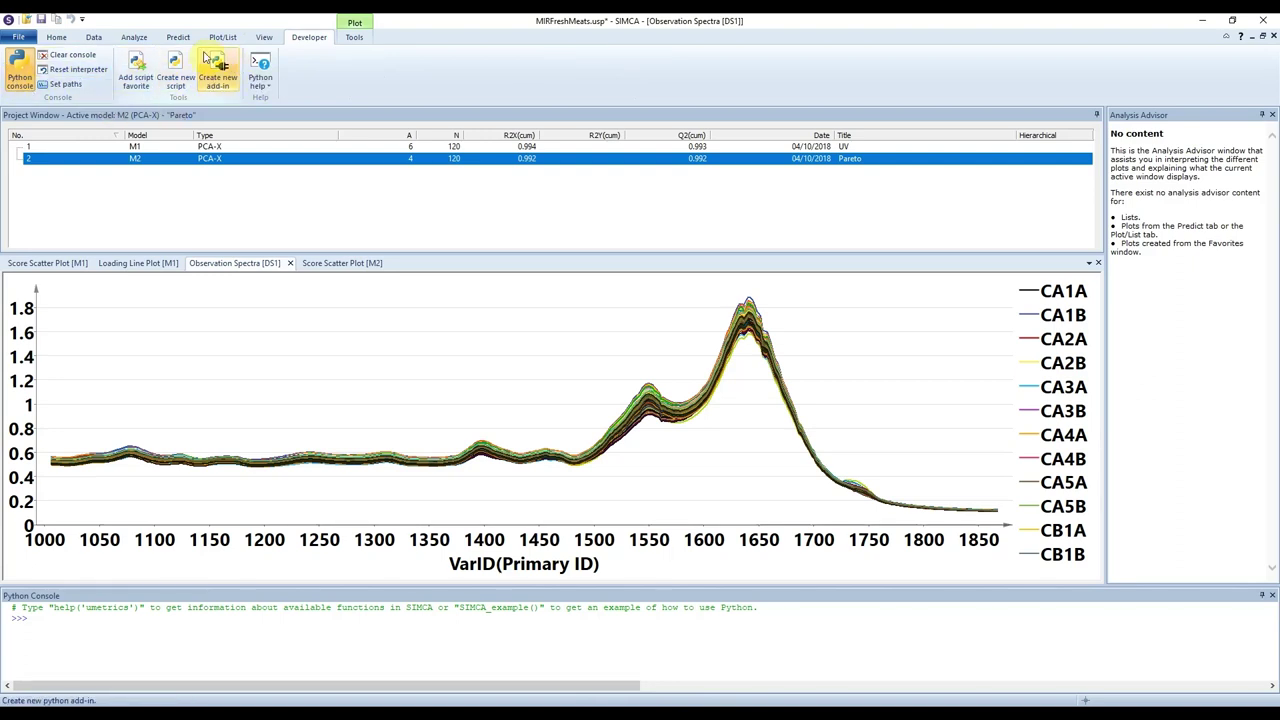
click(355, 38)
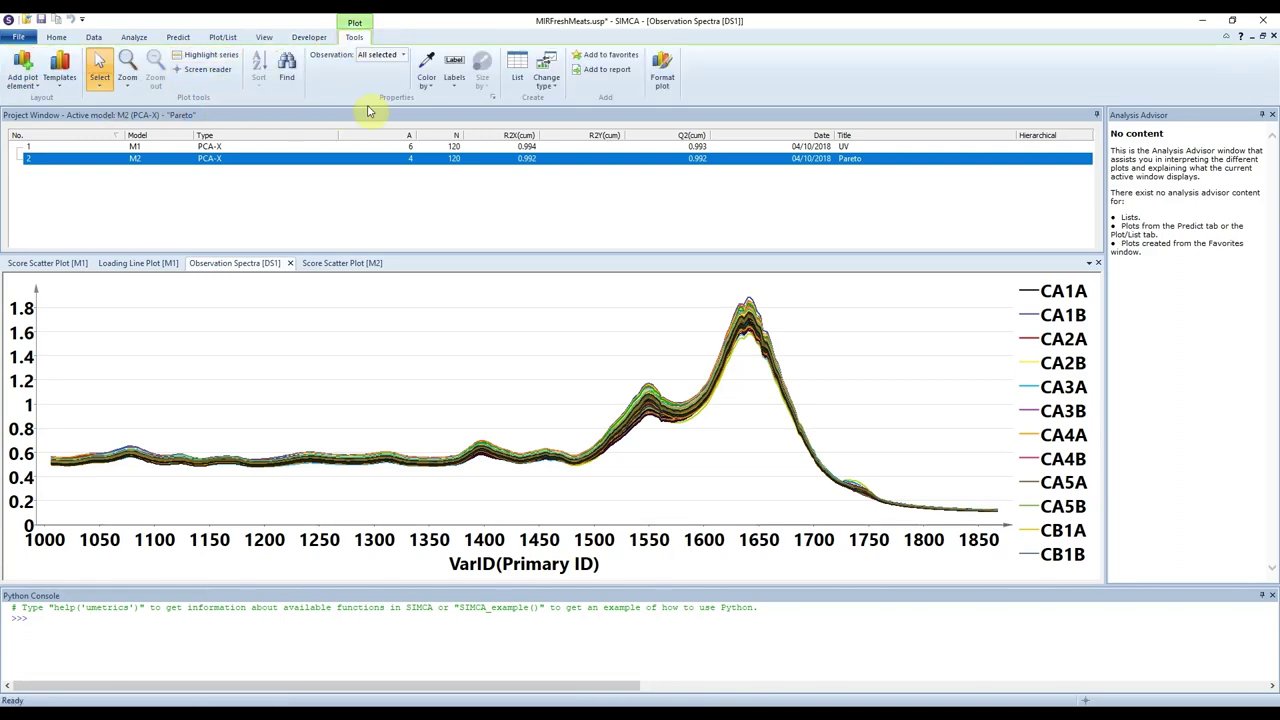
click(136, 37)
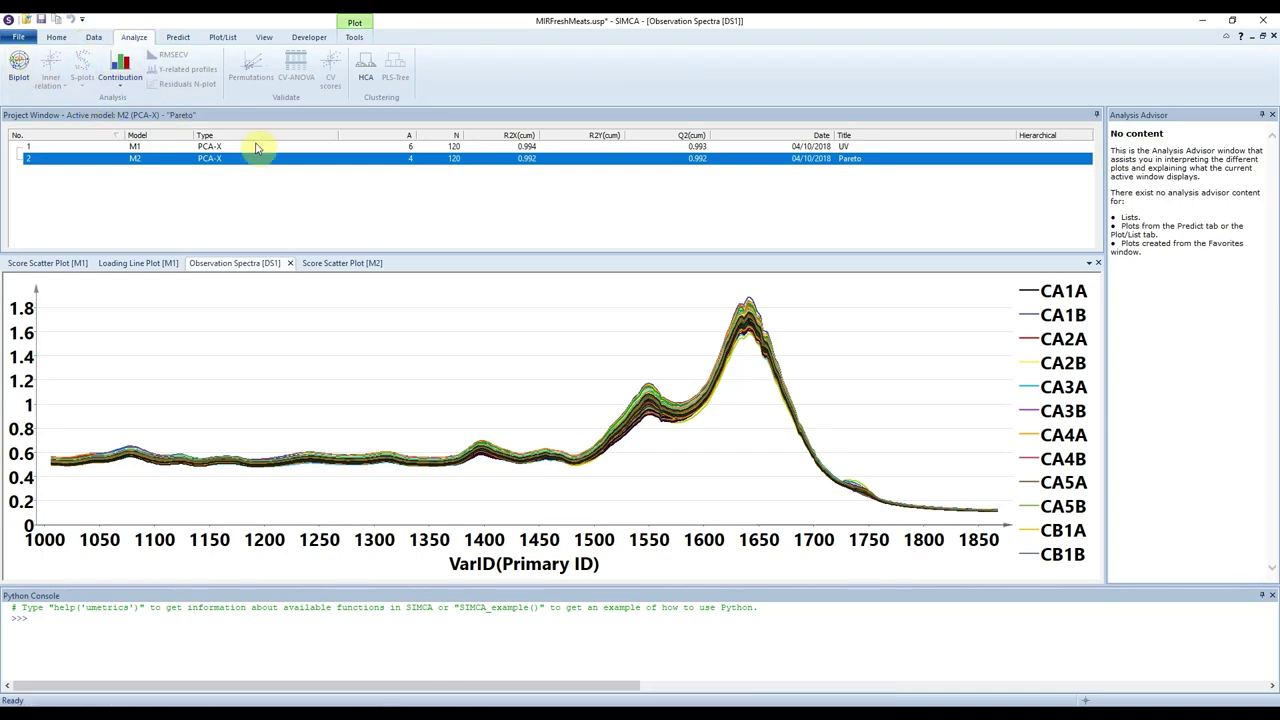
click(120, 78)
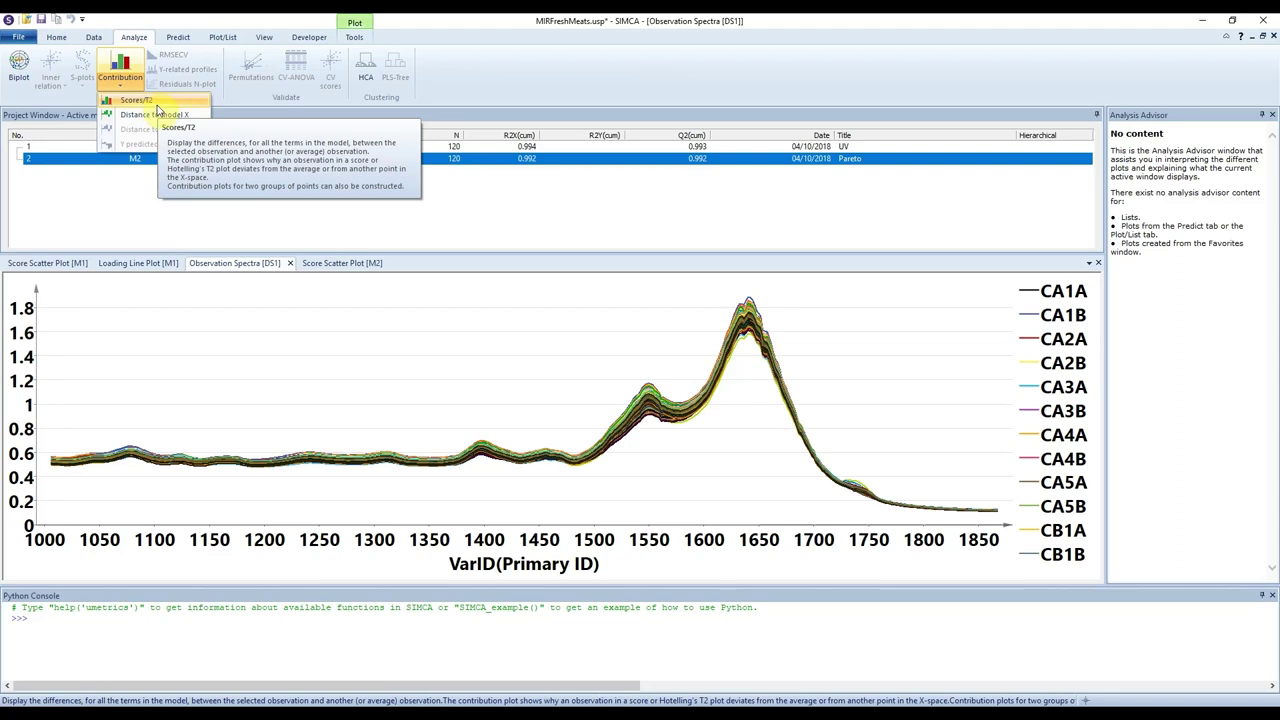
click(155, 104)
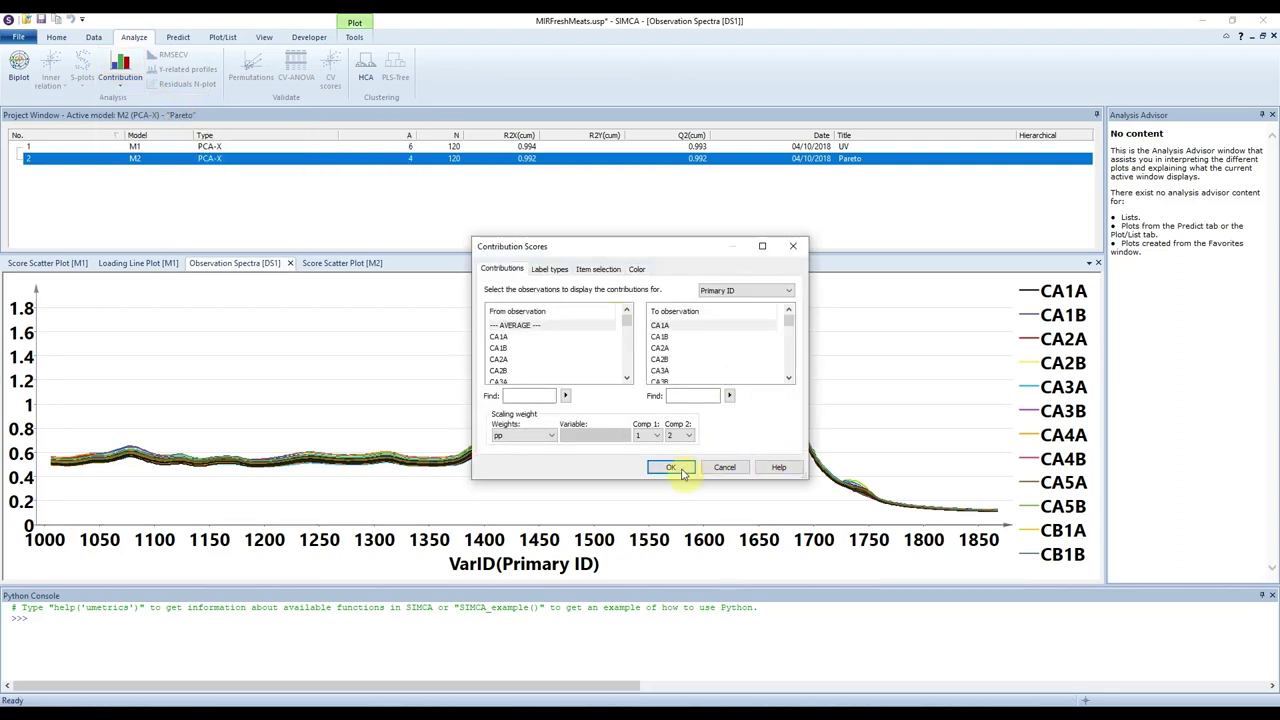
click(735, 468)
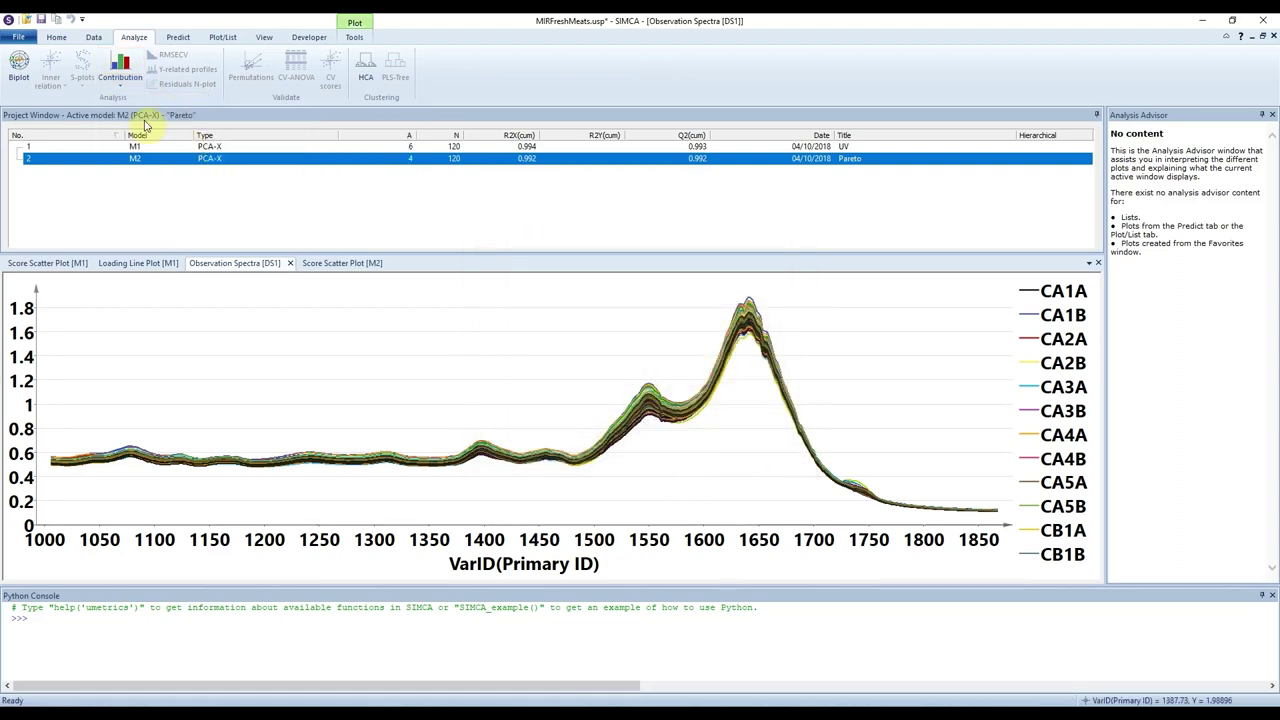
- Create a biplot for the Pareto model, examine its scores and loadings, and close the biplot and the observation spectra plot
click(20, 84)
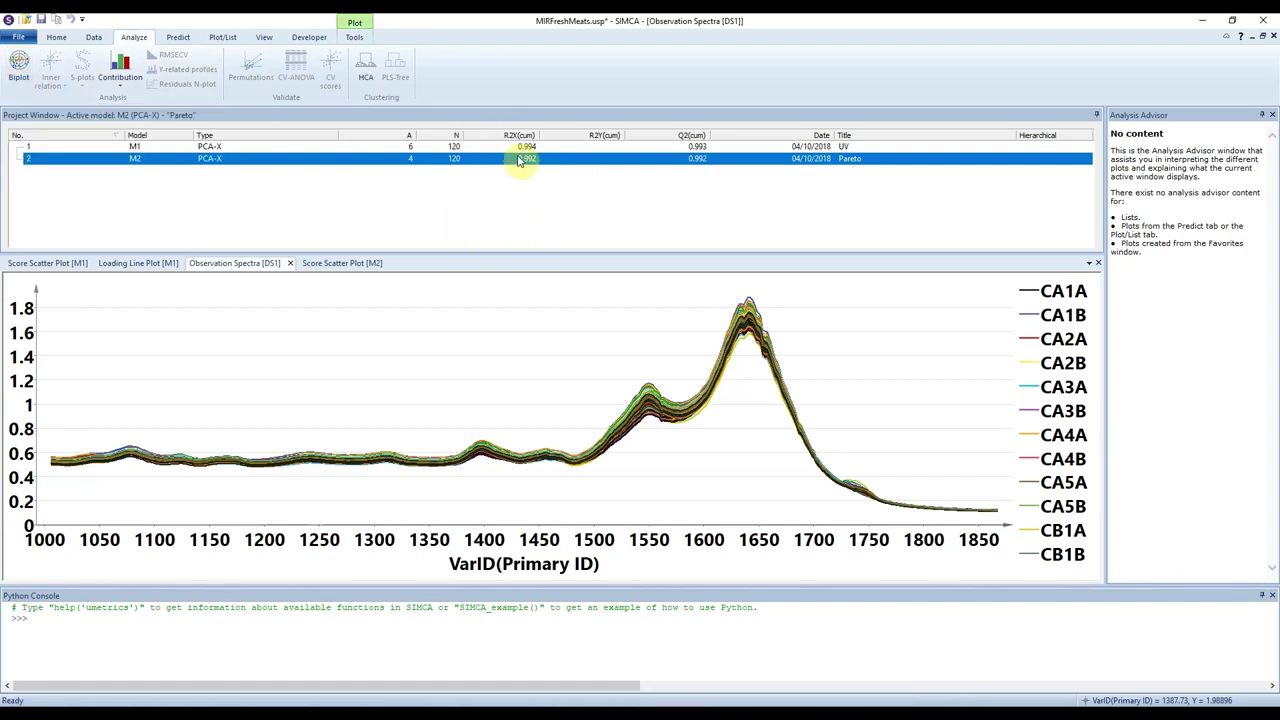
click(20, 68)
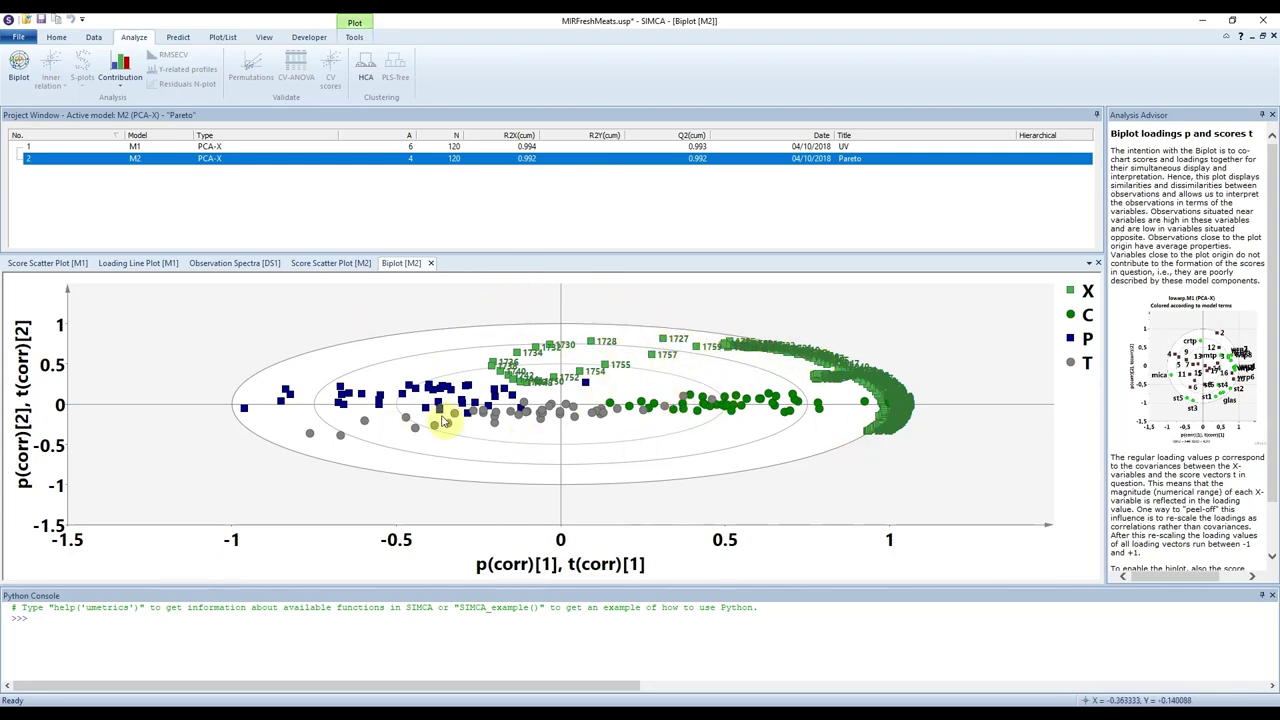
click(431, 264)
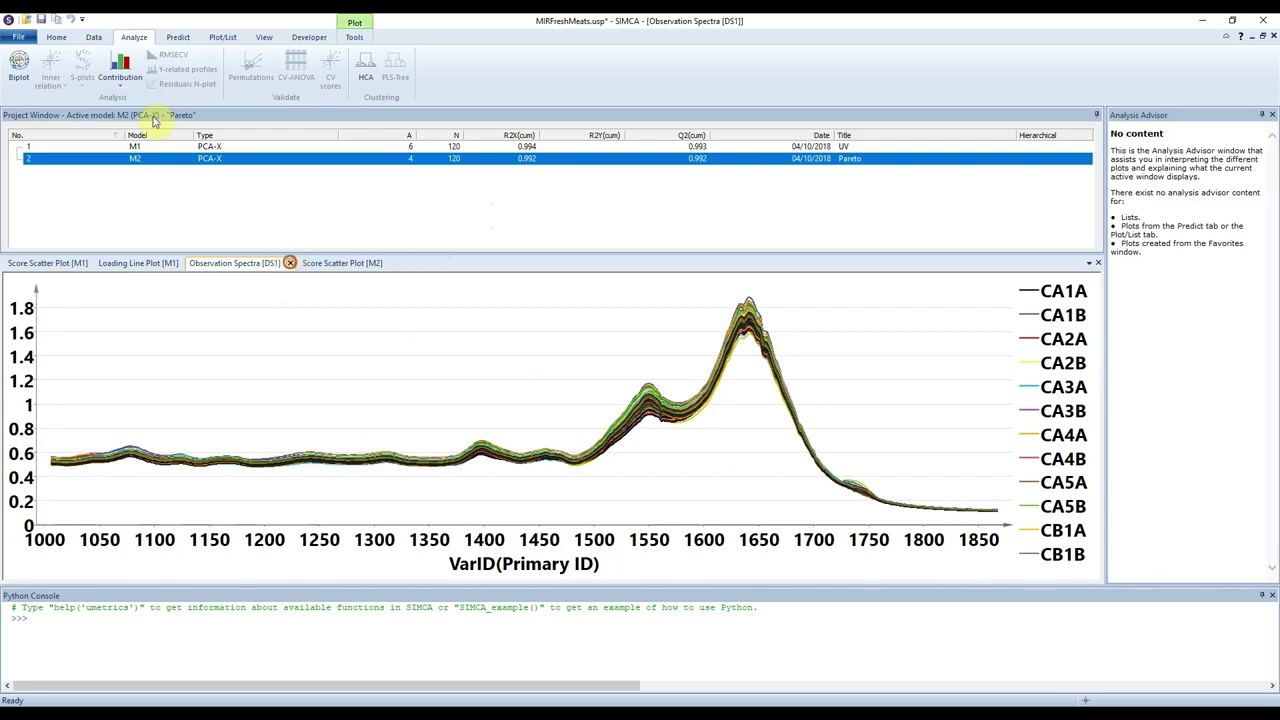
- Start spectral filtering of the MIRFreshMeats dataset and add Derivatives to the selected filters
click(95, 37)
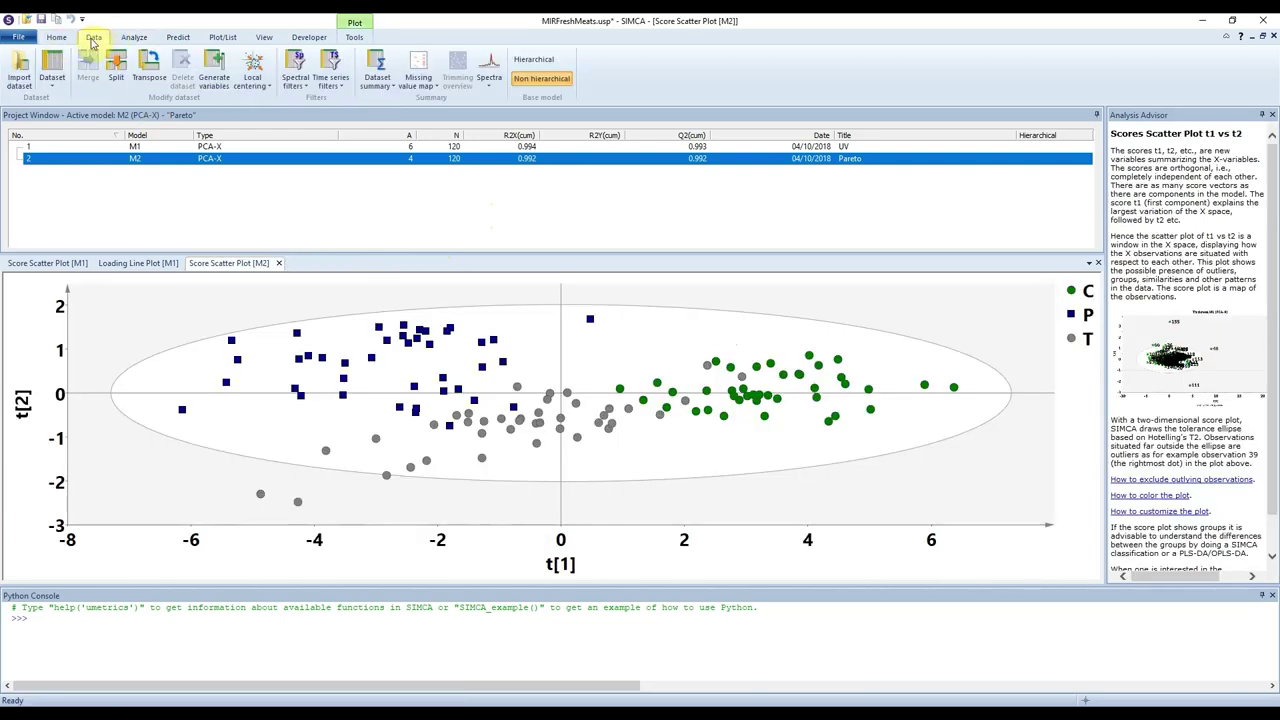
click(300, 88)
click(315, 101)
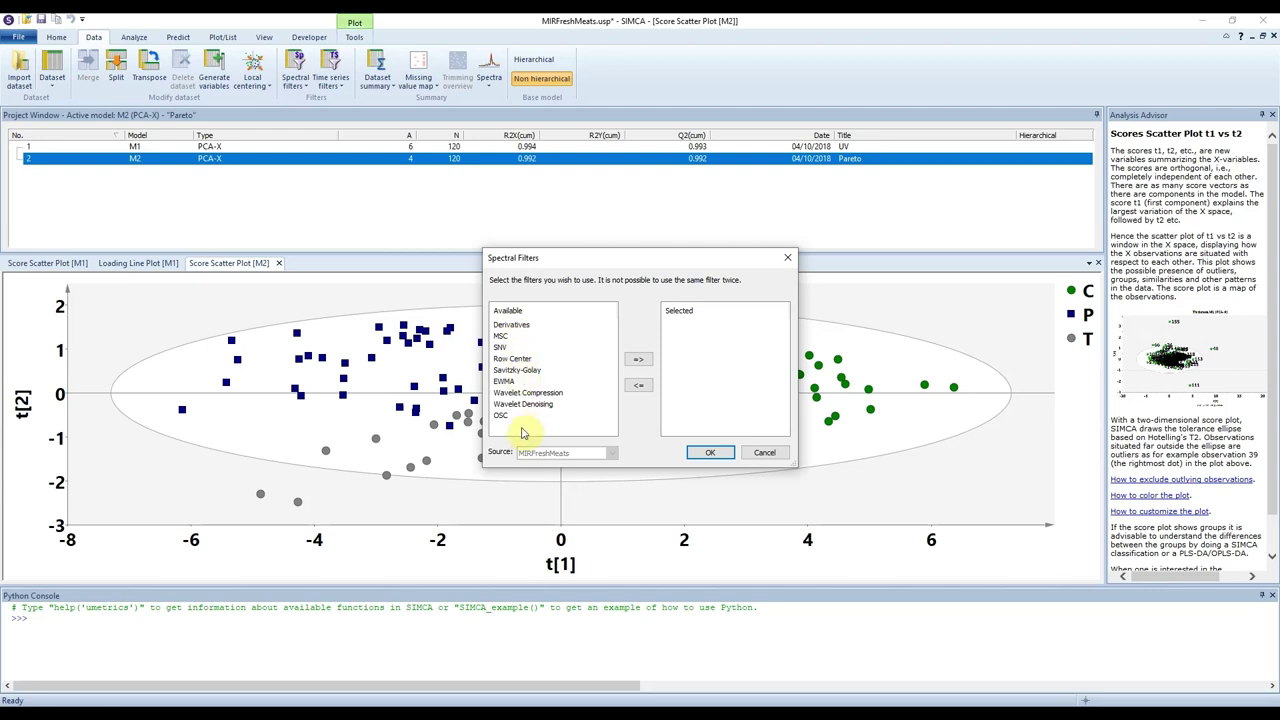
click(508, 325)
click(638, 359)
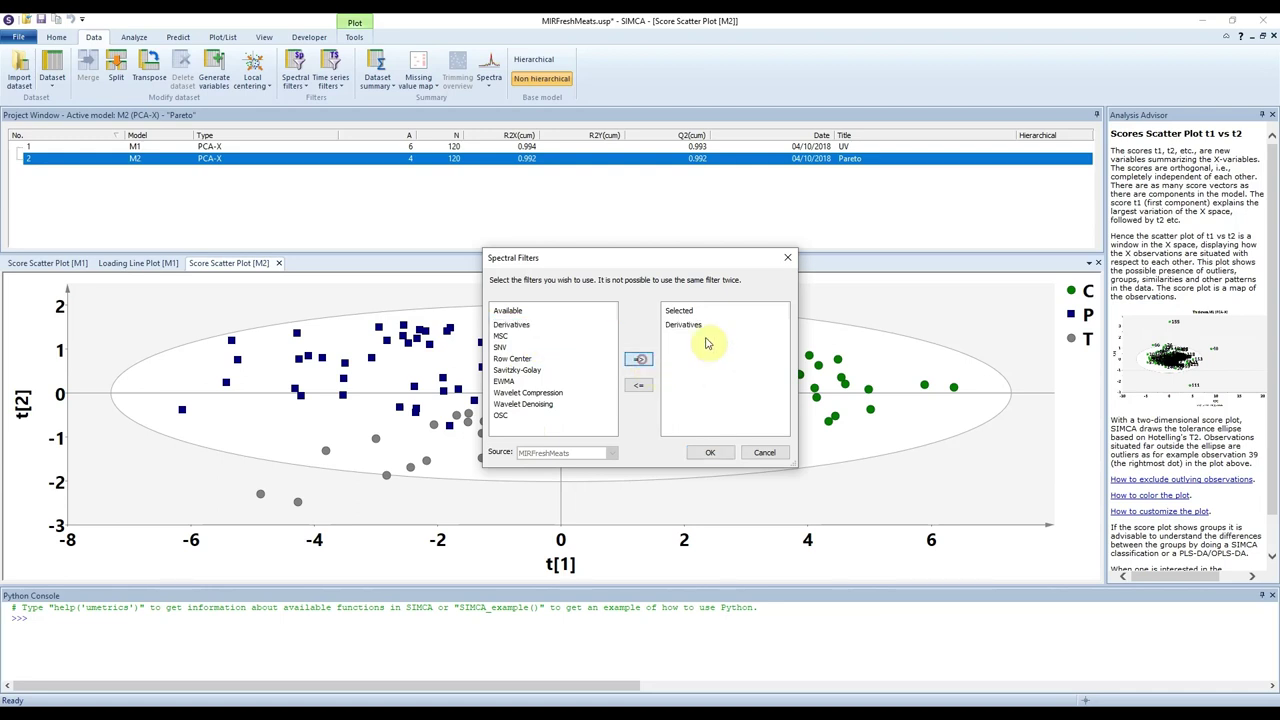
- Try combining Savitzky-Golay with the Derivatives filter in both orders, and remove Savitzky-Golay from the selection
click(518, 370)
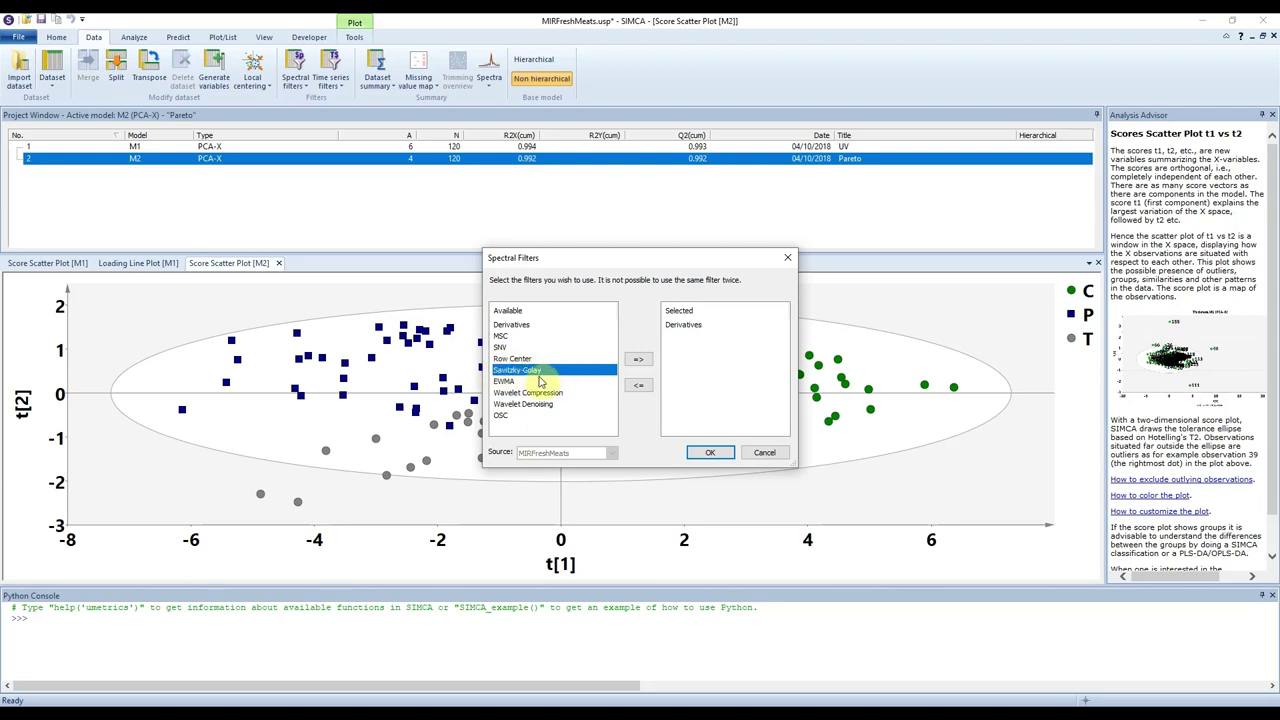
click(638, 359)
click(684, 325)
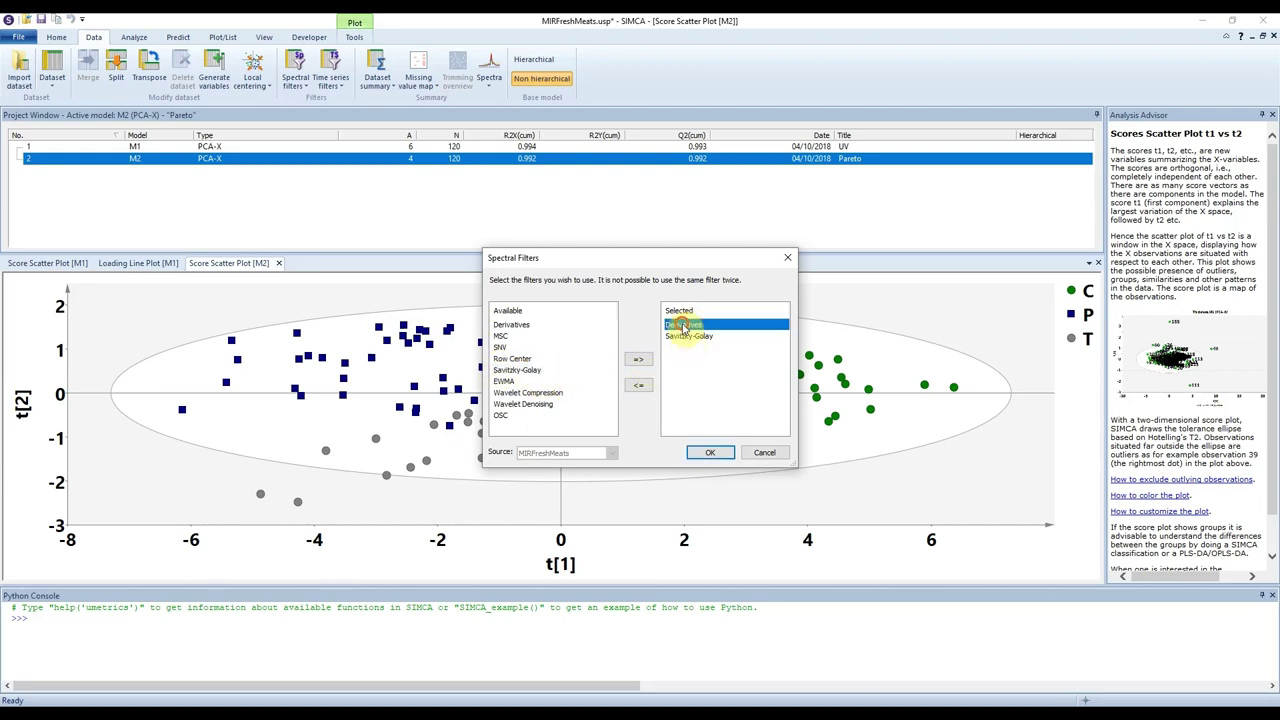
click(640, 388)
click(511, 325)
click(638, 358)
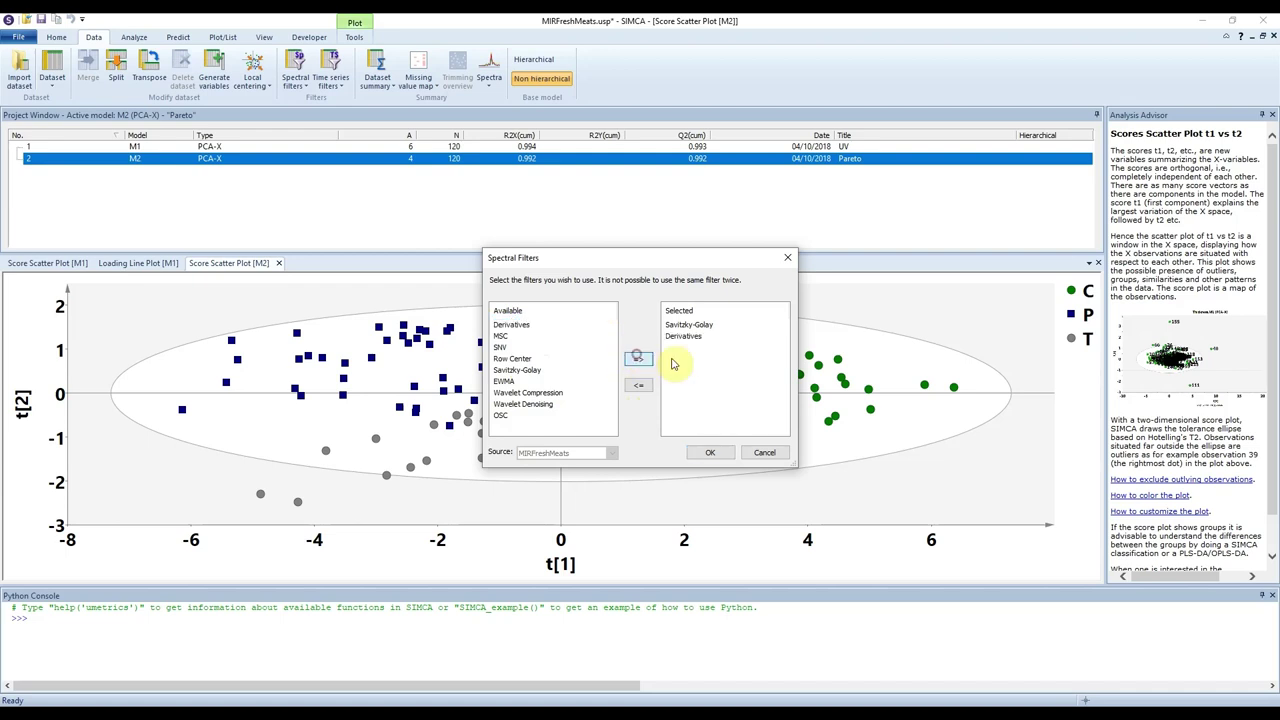
click(684, 337)
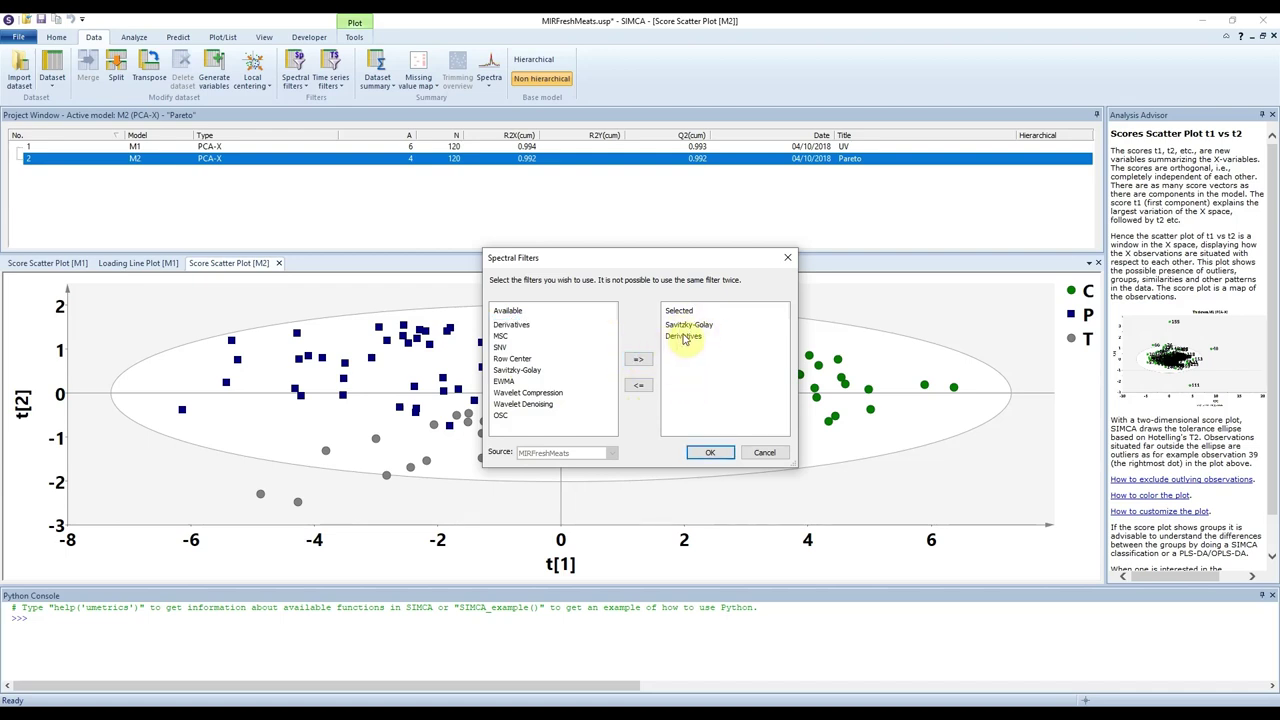
click(686, 325)
click(639, 385)
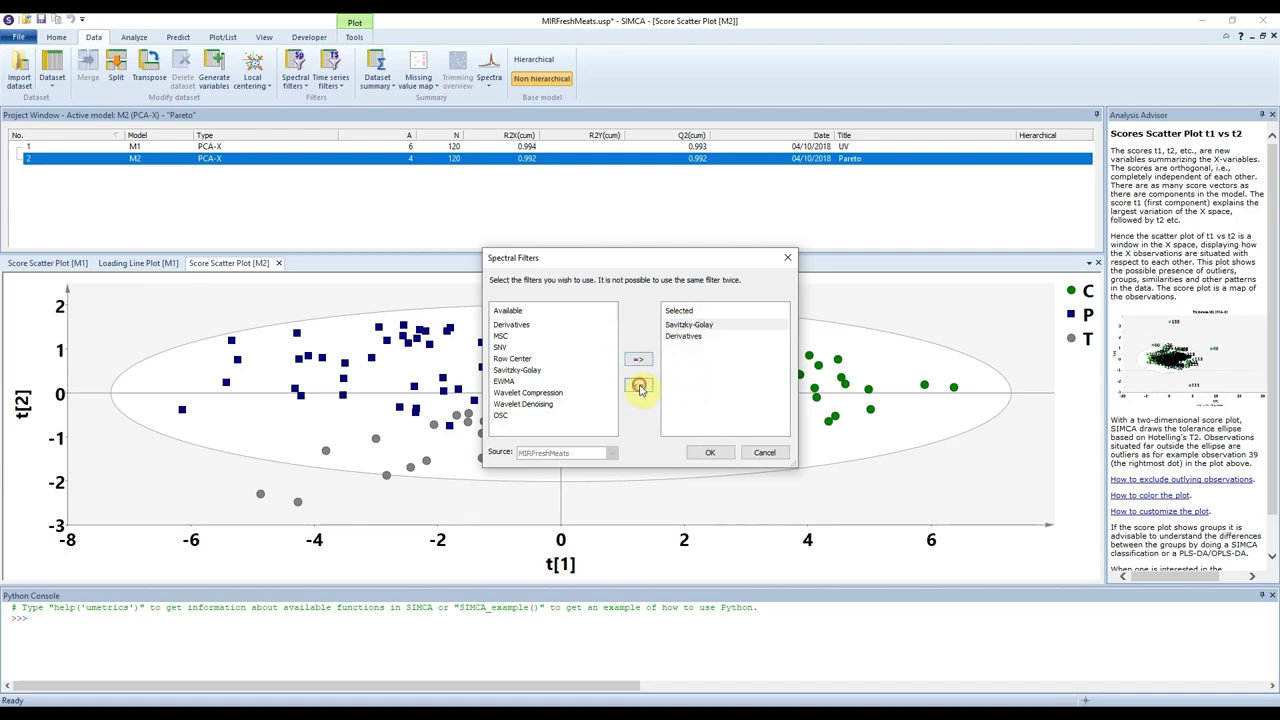
- Confirm the Derivatives filter and accept all variables and observations for the transformation
click(694, 363)
click(711, 453)
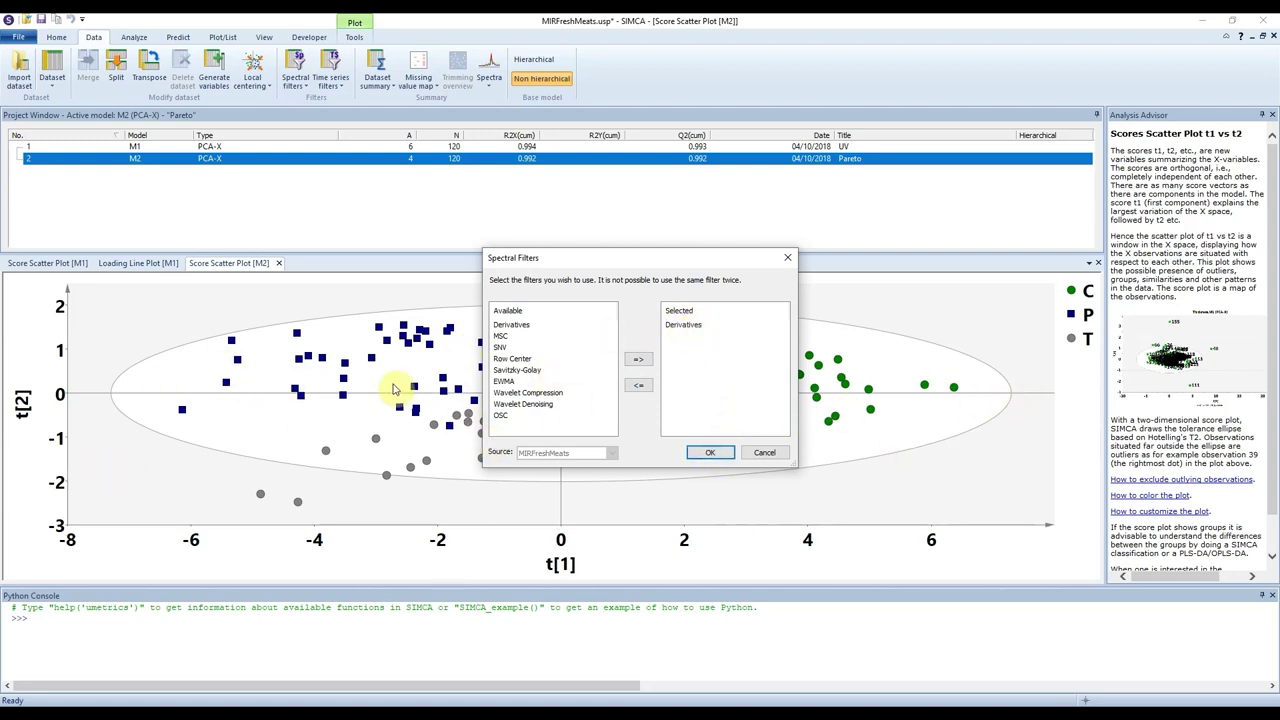
click(730, 456)
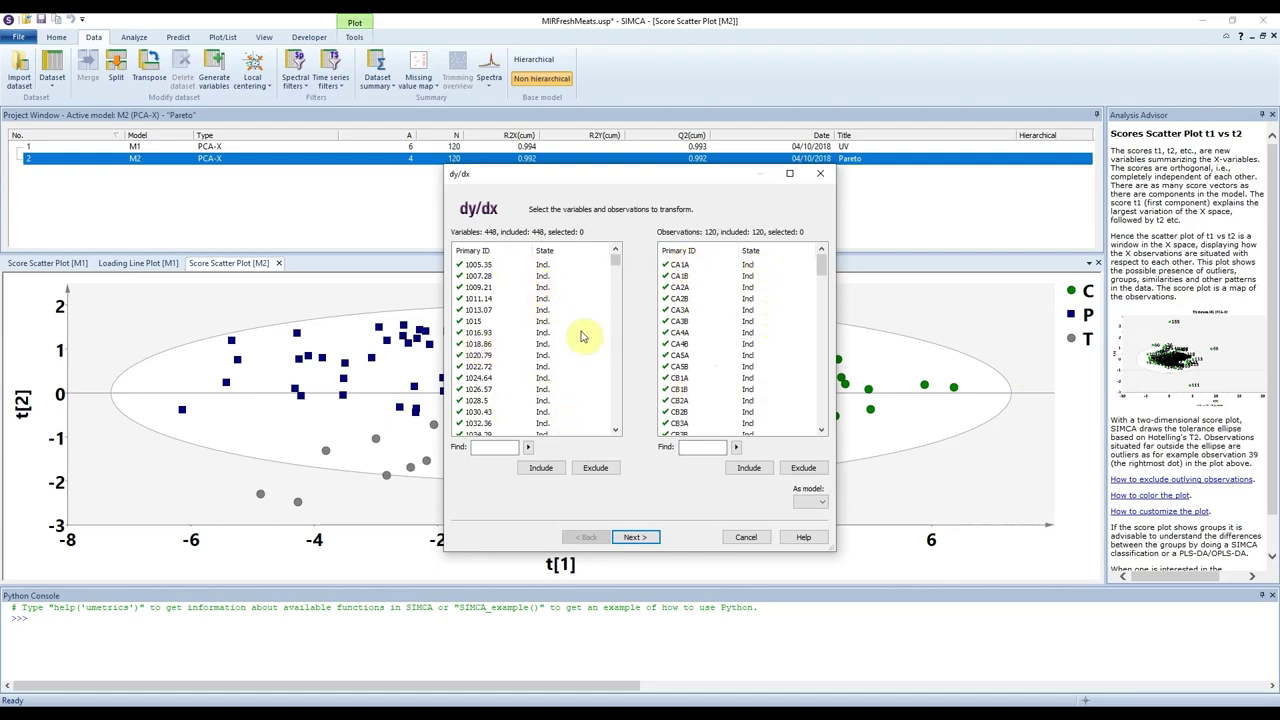
click(640, 537)
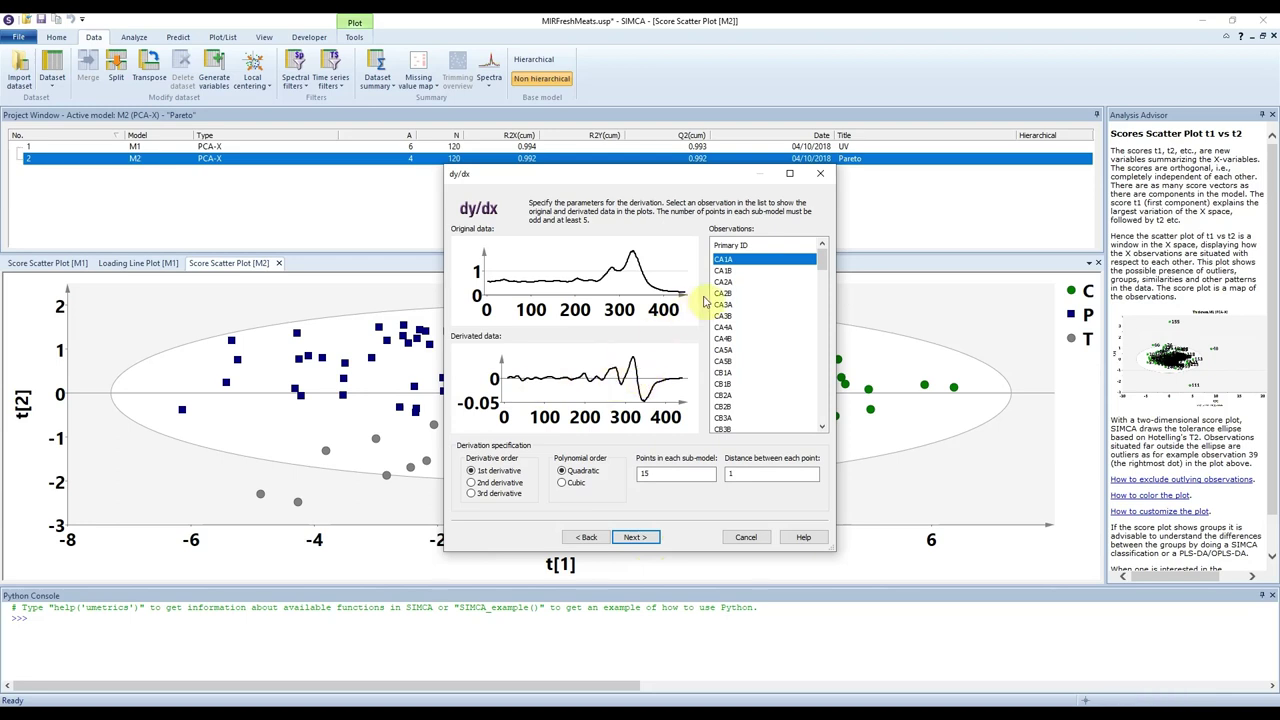
- Preview the original and derived spectra for several observations in the list, ending on observation CA1A
drag(730, 295, 826, 360)
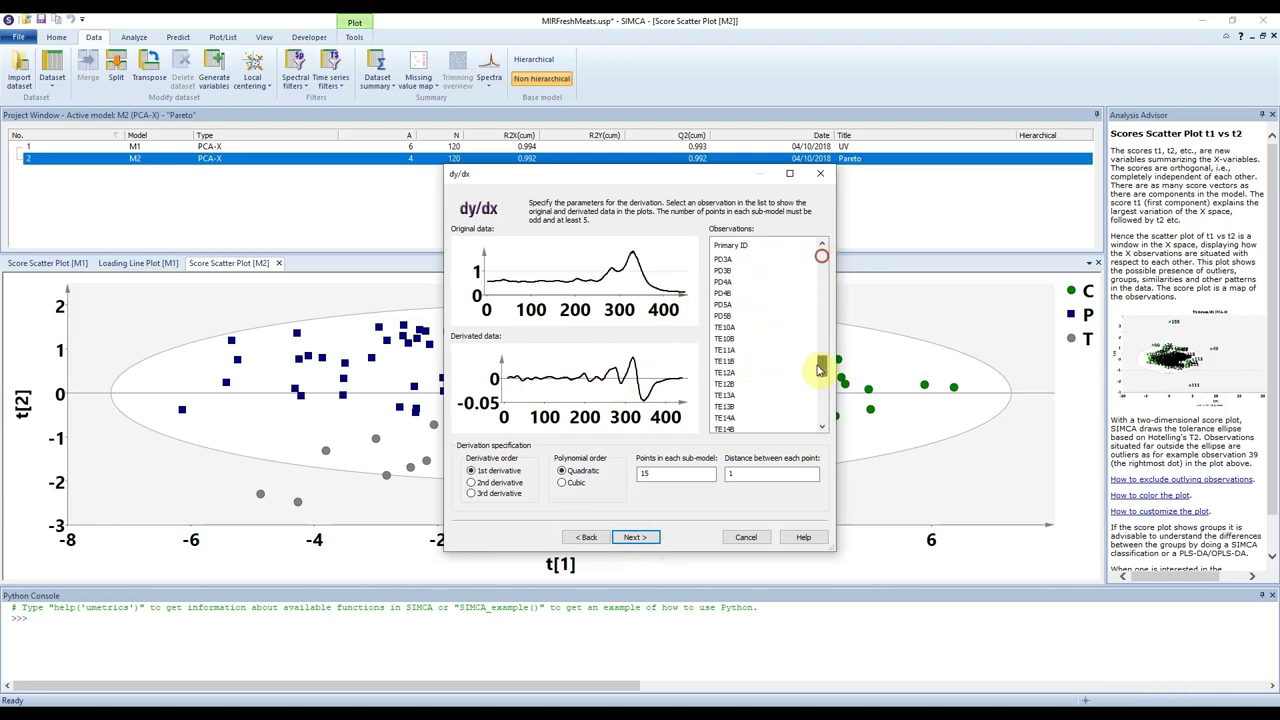
drag(750, 350, 753, 405)
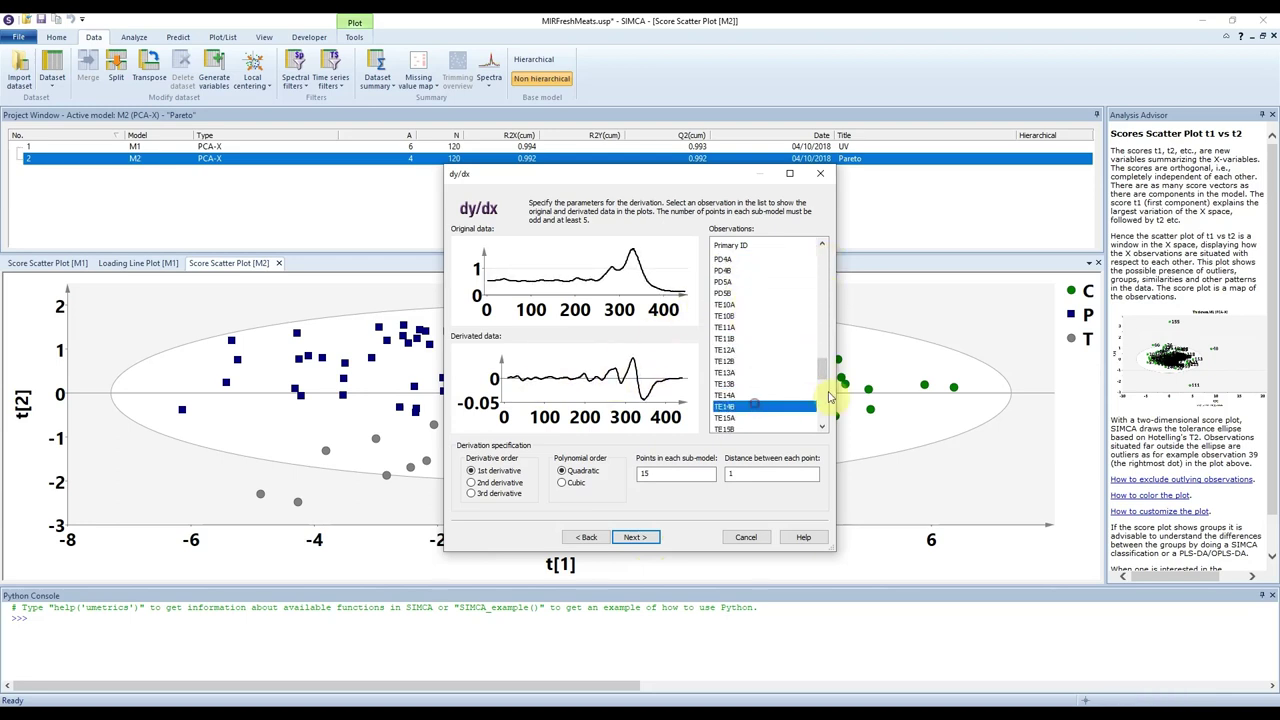
drag(824, 357, 740, 295)
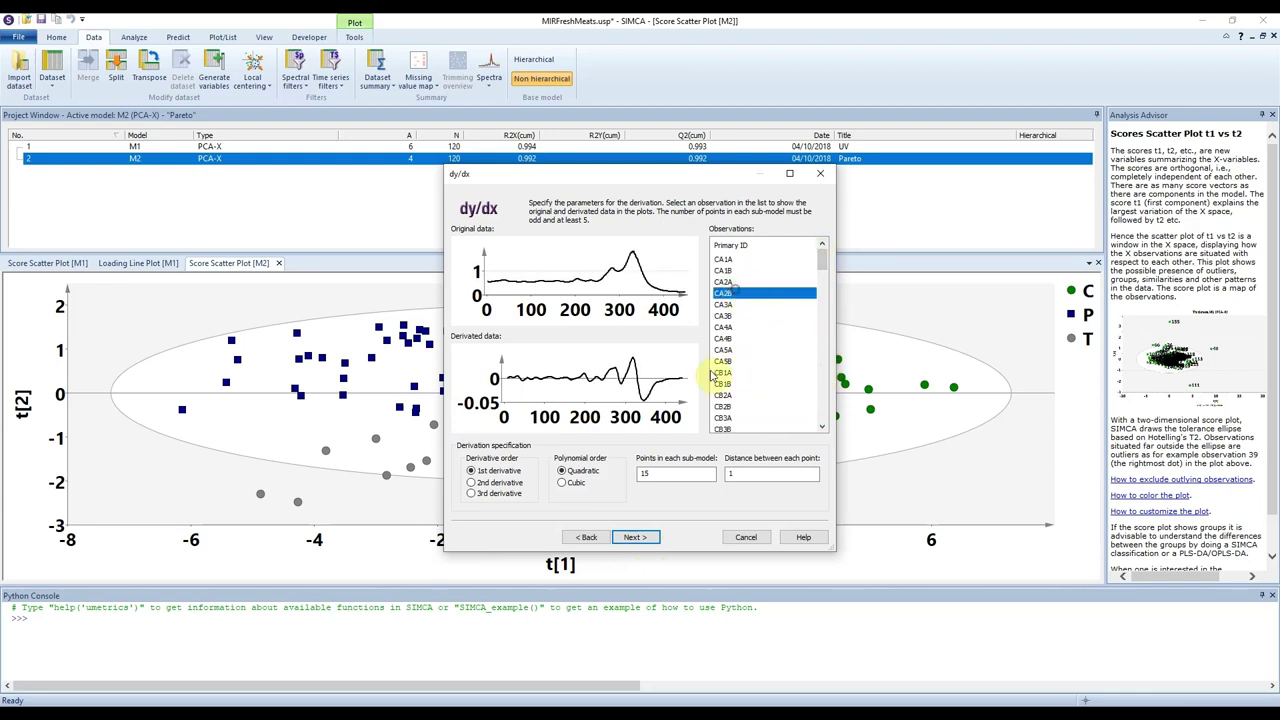
click(728, 259)
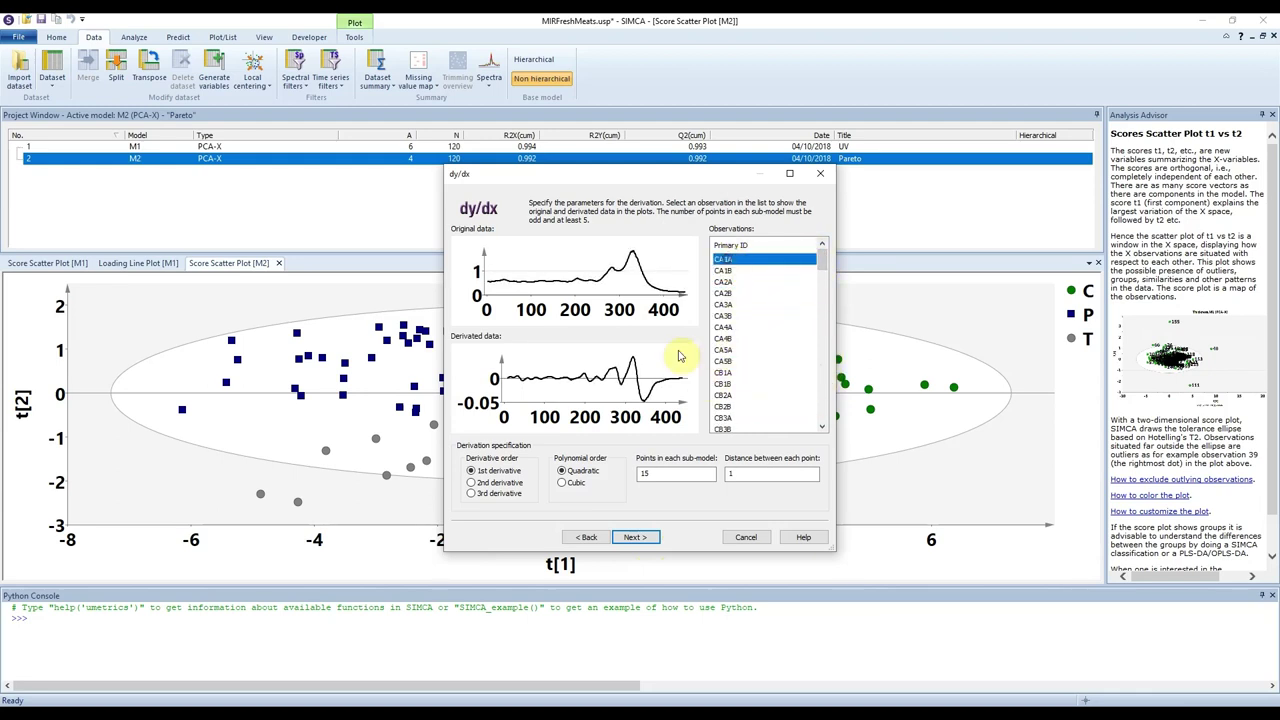
- Preview the 2nd and 3rd derivative orders for the spectra and return to the 1st derivative
click(500, 488)
click(500, 497)
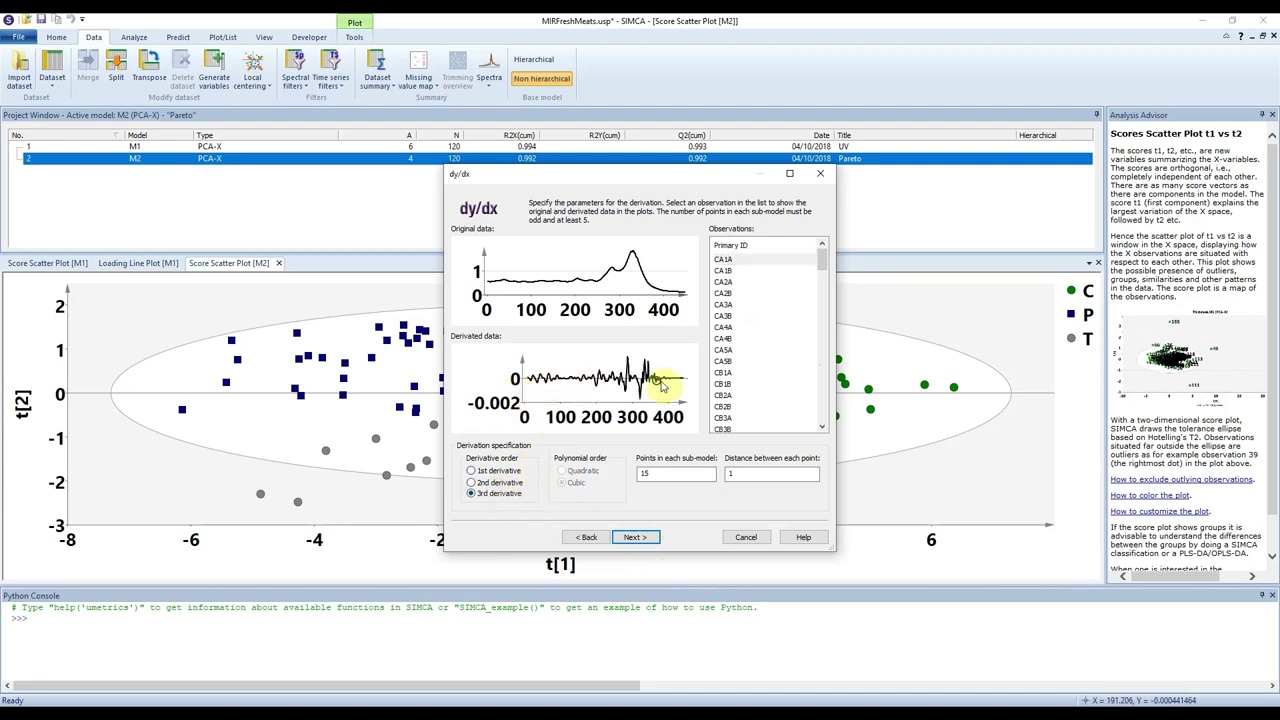
click(492, 471)
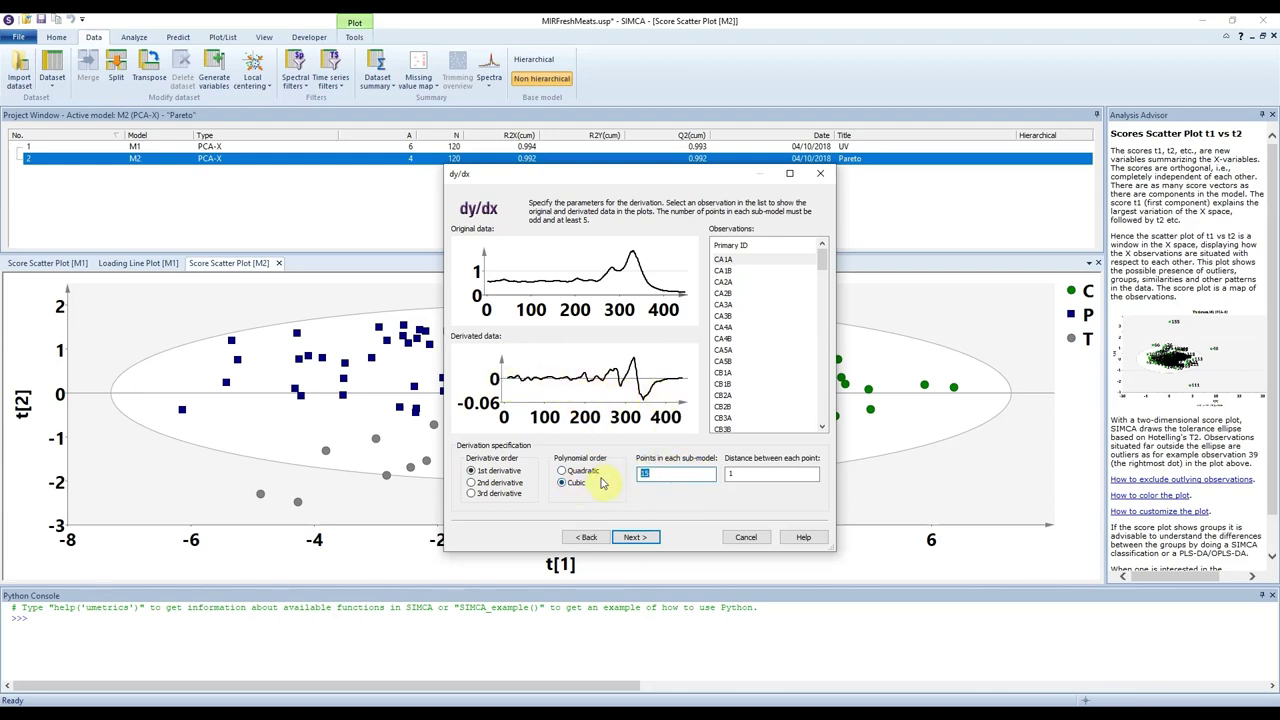
- Set the polynomial order to Cubic, try 7 points in each sub-model, and restore it to 15
key(BackSpace)
key(BackSpace)
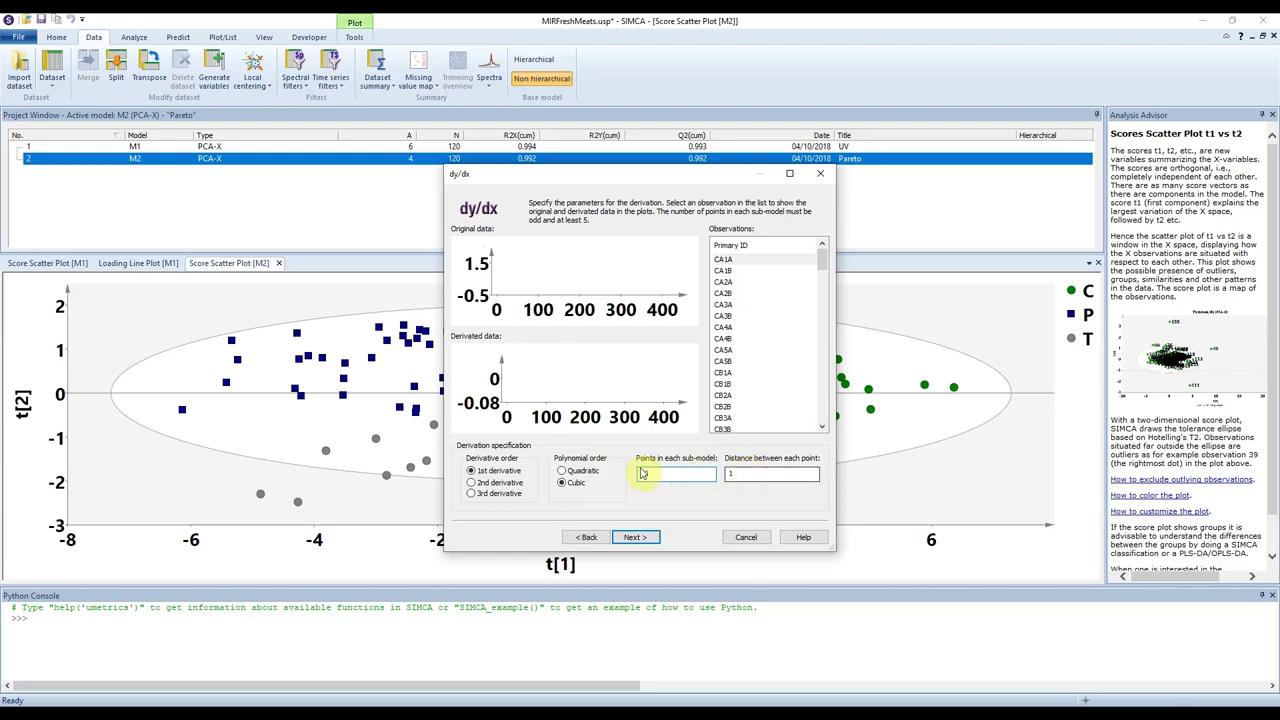
click(608, 486)
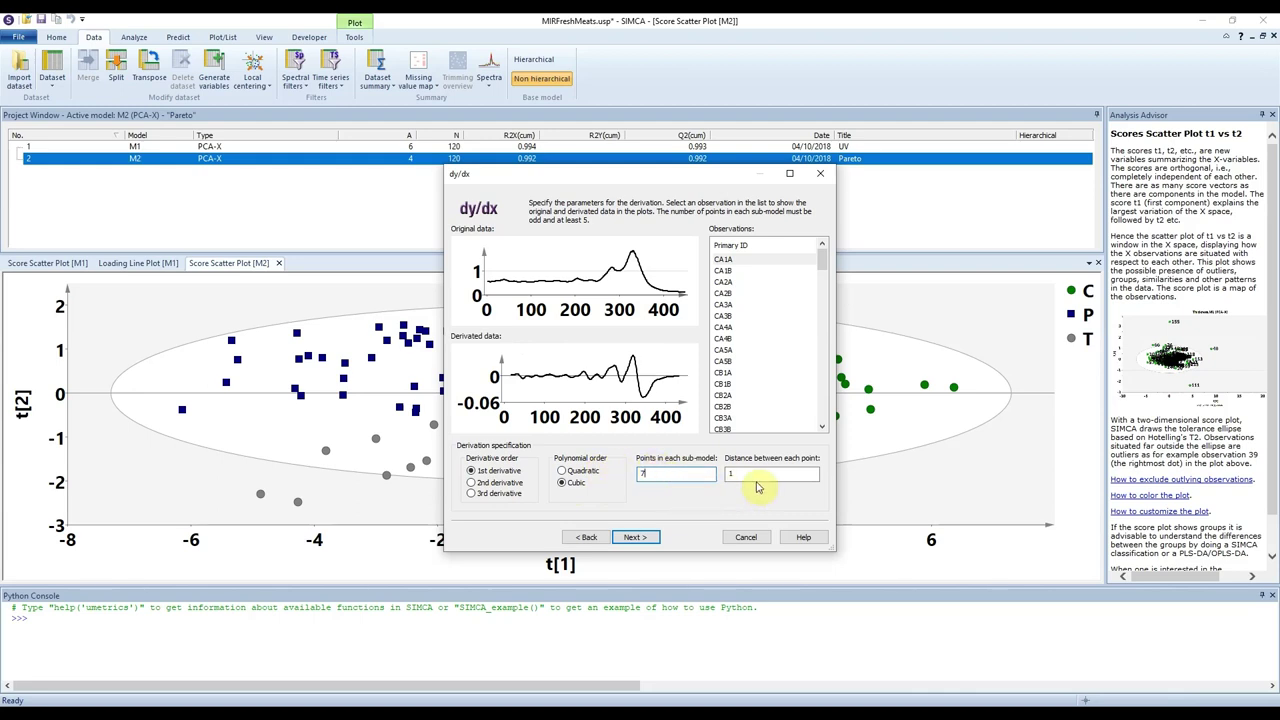
click(663, 474)
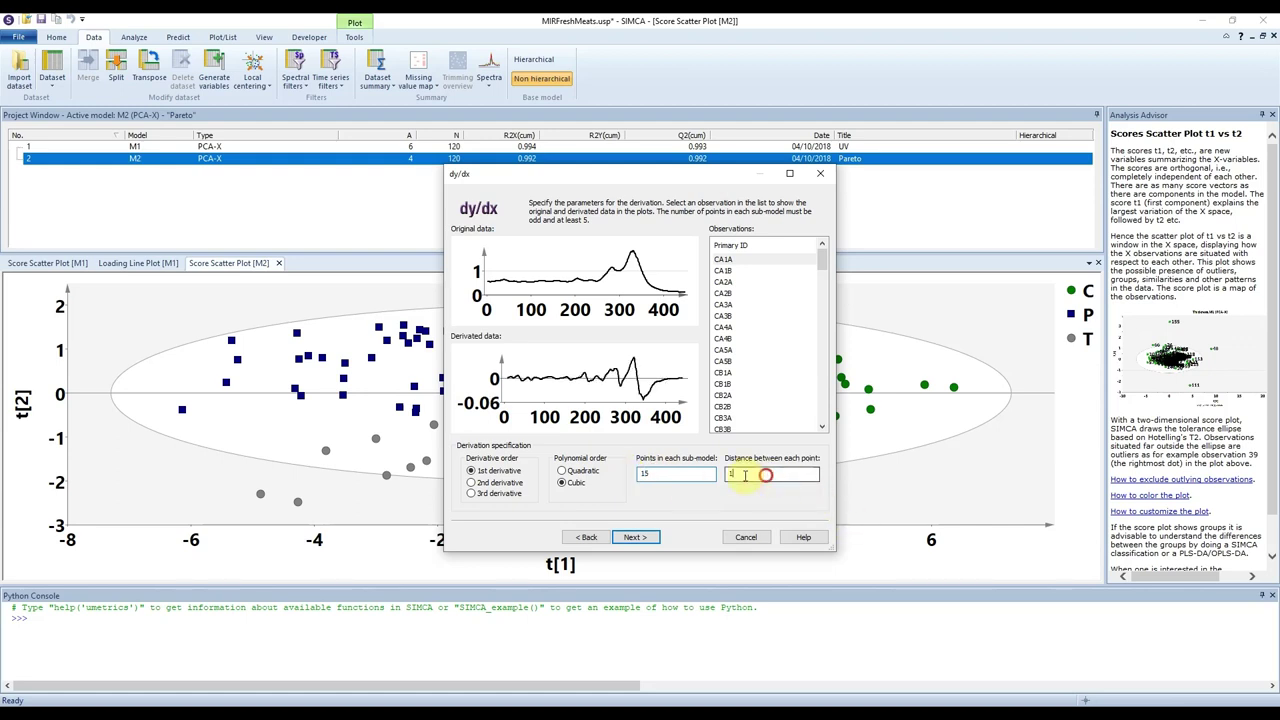
- Finish the derivative filter with the new dataset named MIRFreshMeats_1stDer and look over its table
click(649, 538)
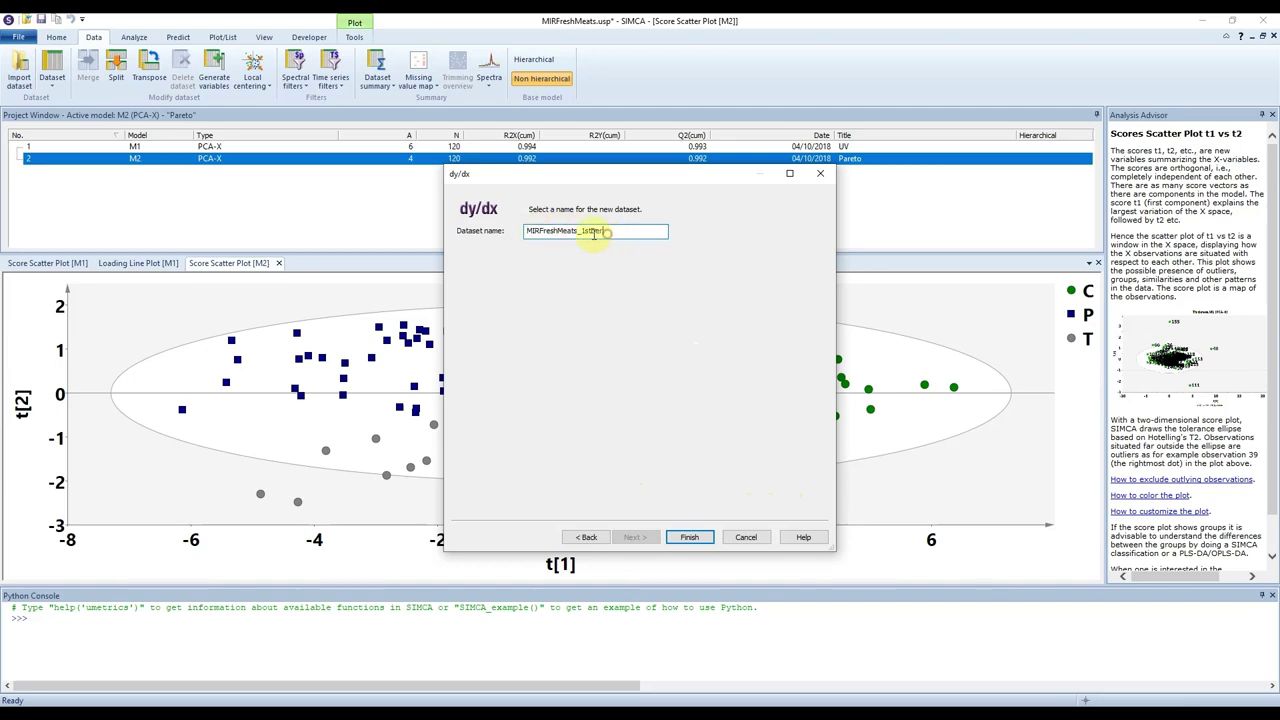
click(692, 538)
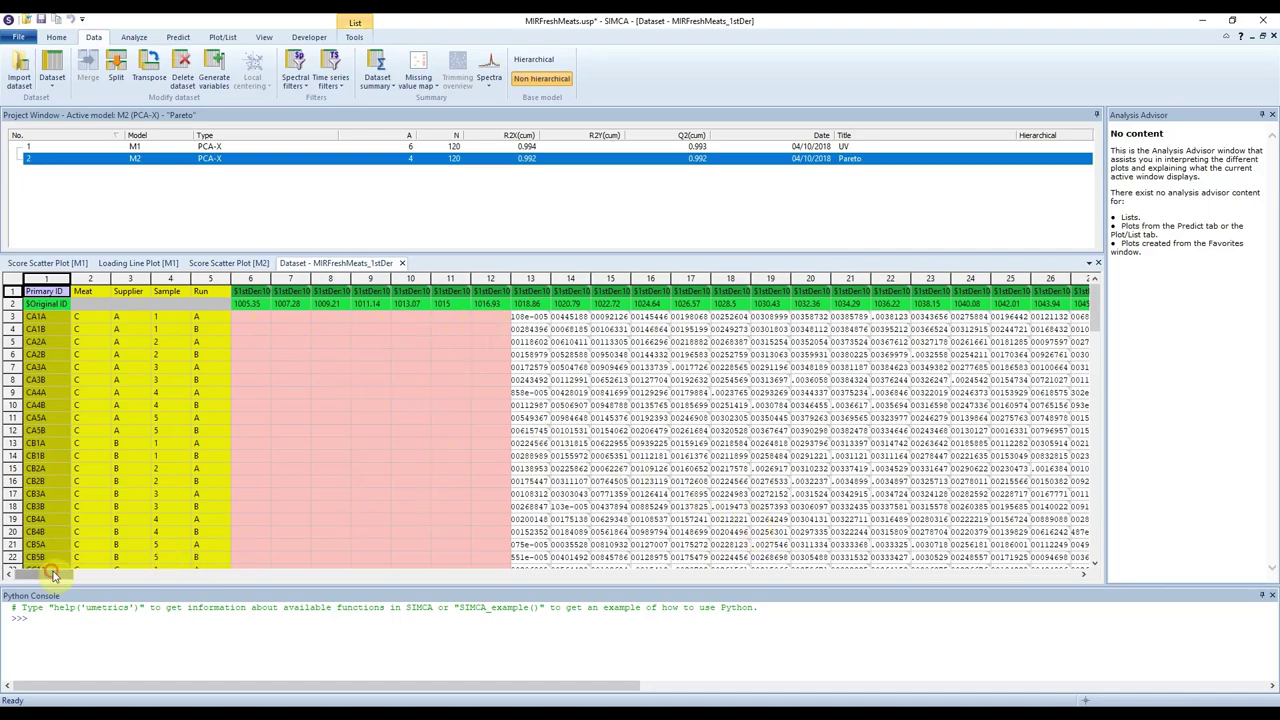
mouse_move(53, 574)
mouse_down()
mouse_move(1063, 566)
mouse_move(366, 540)
mouse_move(55, 549)
mouse_up()
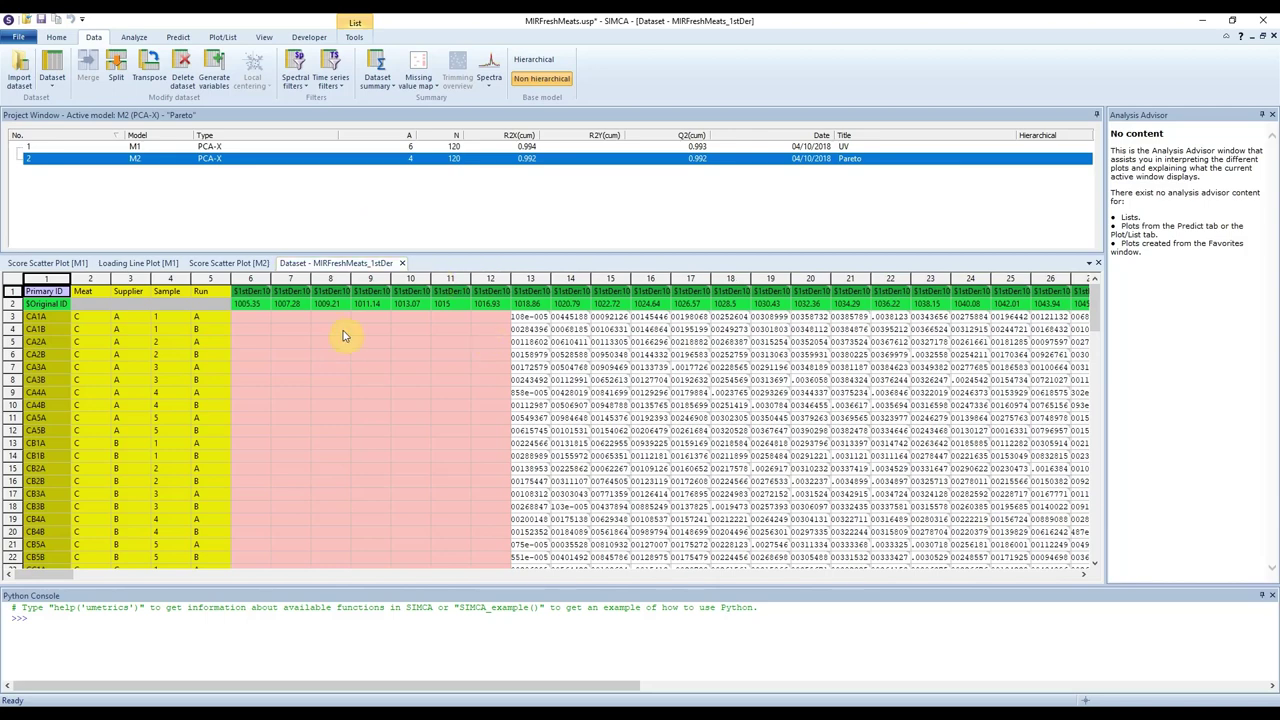
- Start a new workset that includes only the MIRFreshMeats_1stDer dataset and leaves out MIRFreshMeats
click(57, 38)
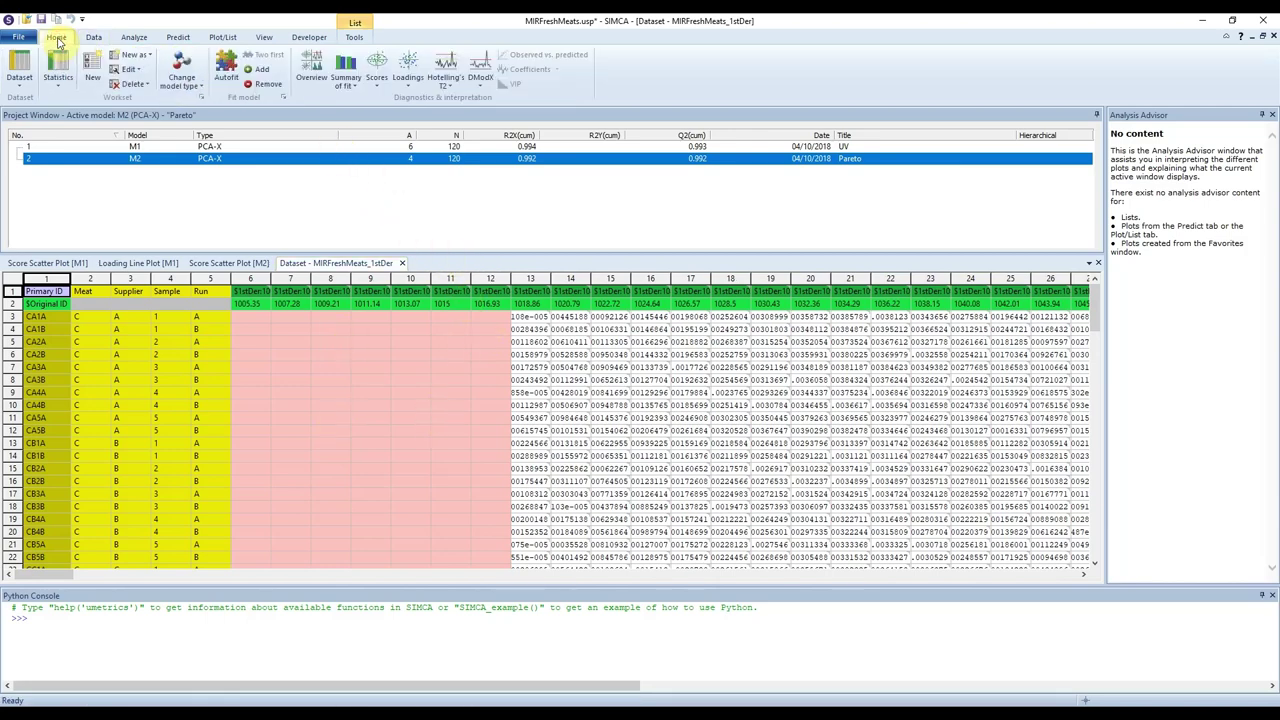
click(93, 82)
click(303, 186)
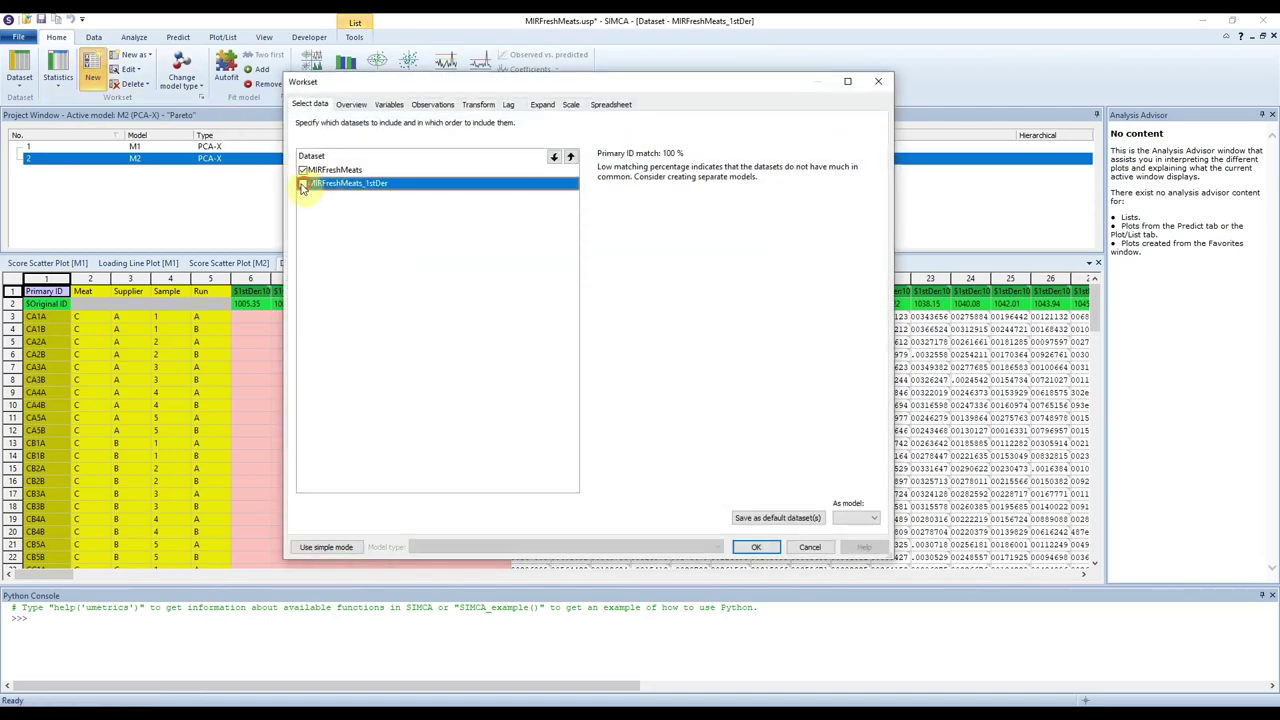
click(303, 170)
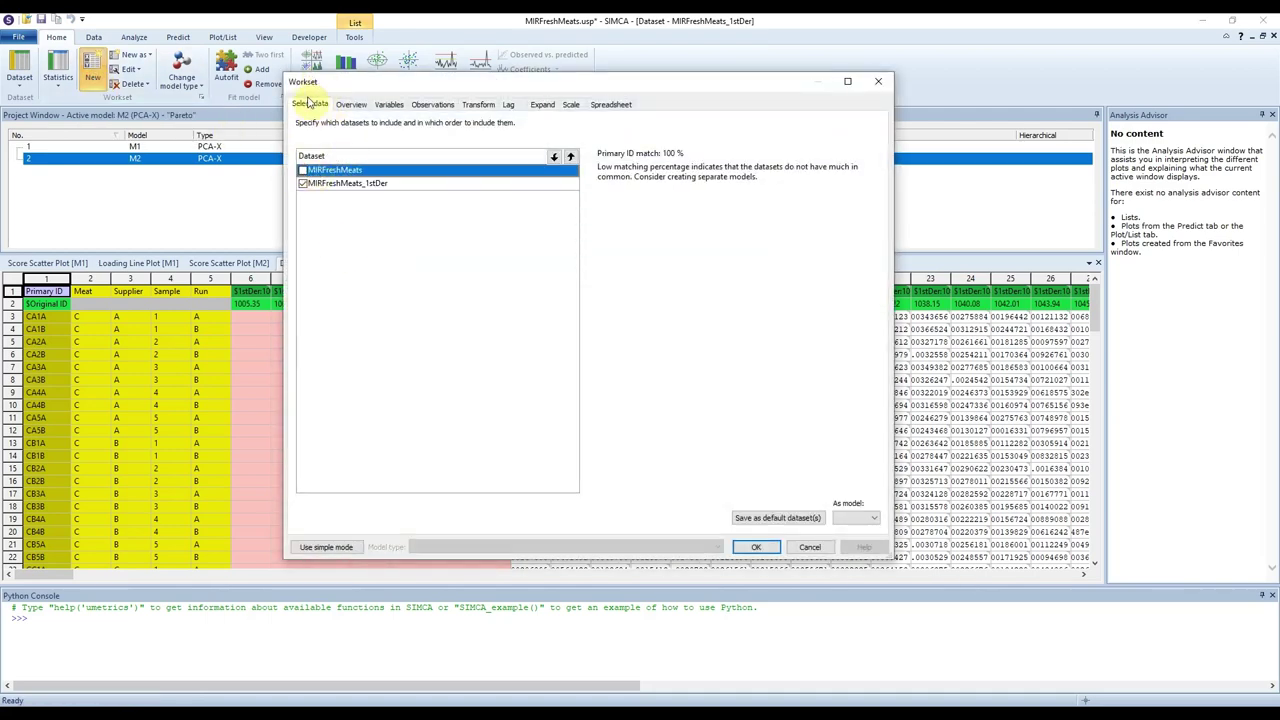
click(338, 183)
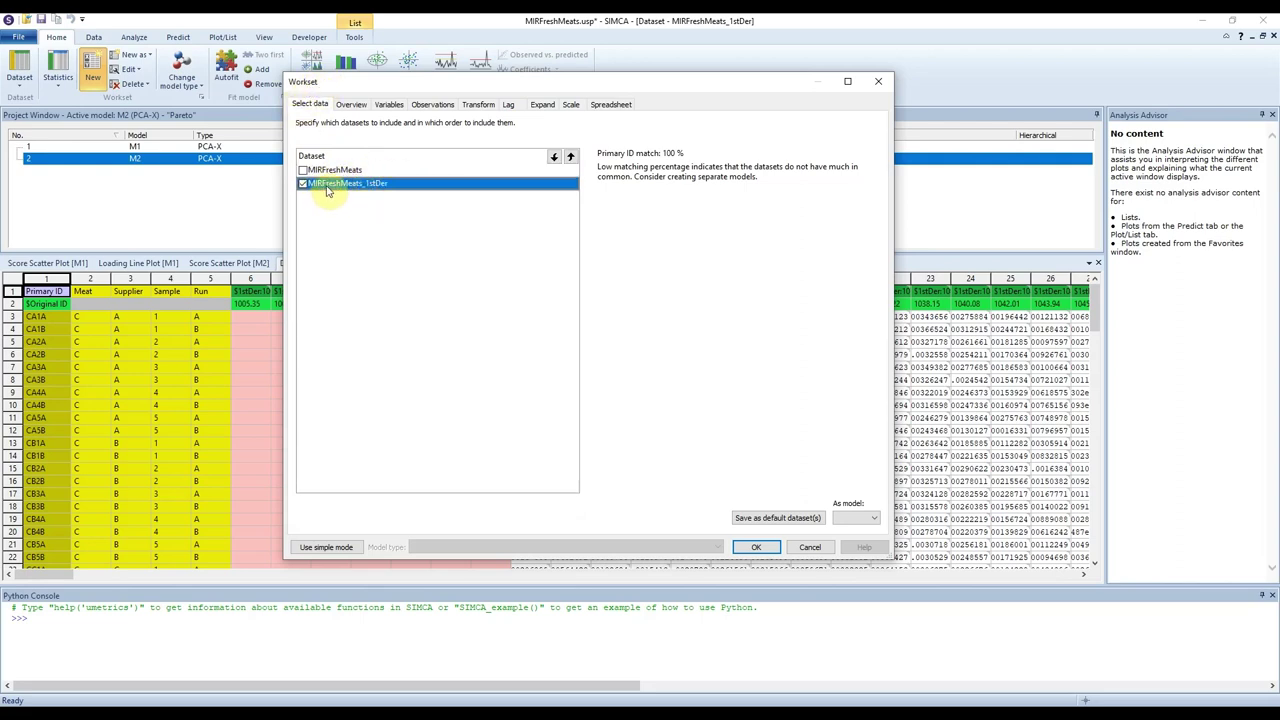
- Review the workset's variables and UV scaling, accept it as a PCA-X model, and autofit the model
click(351, 104)
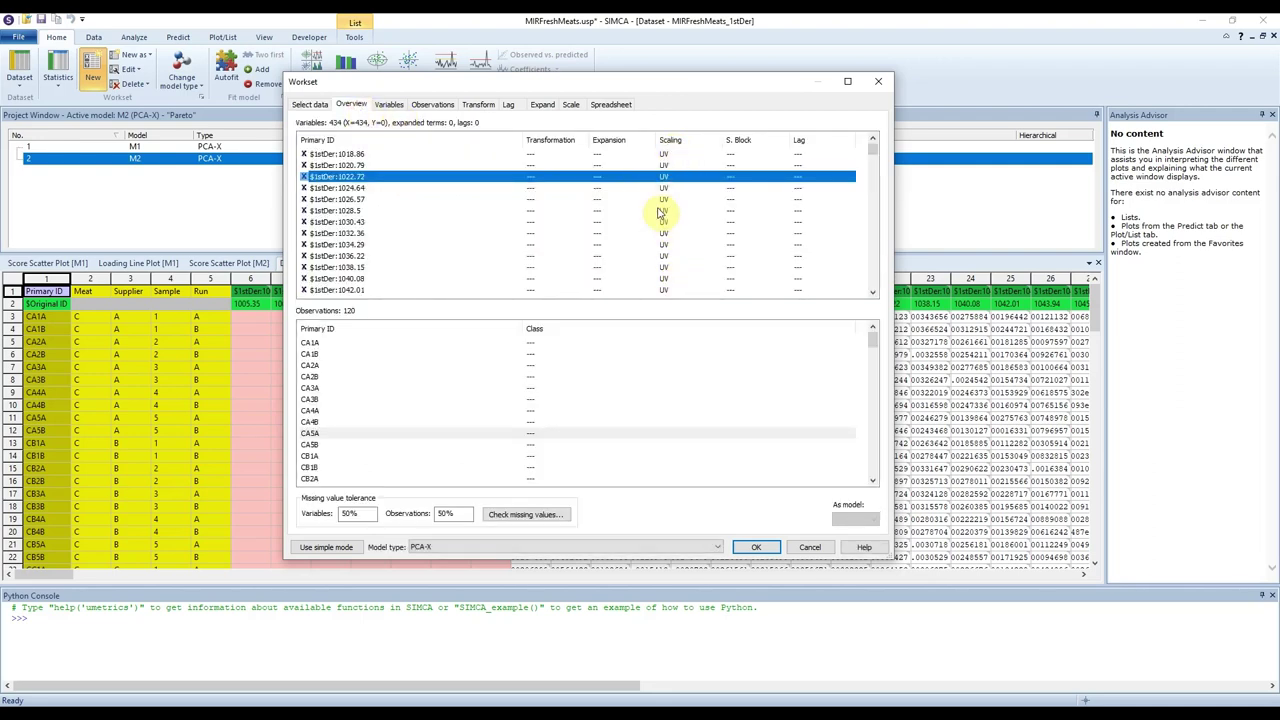
click(398, 106)
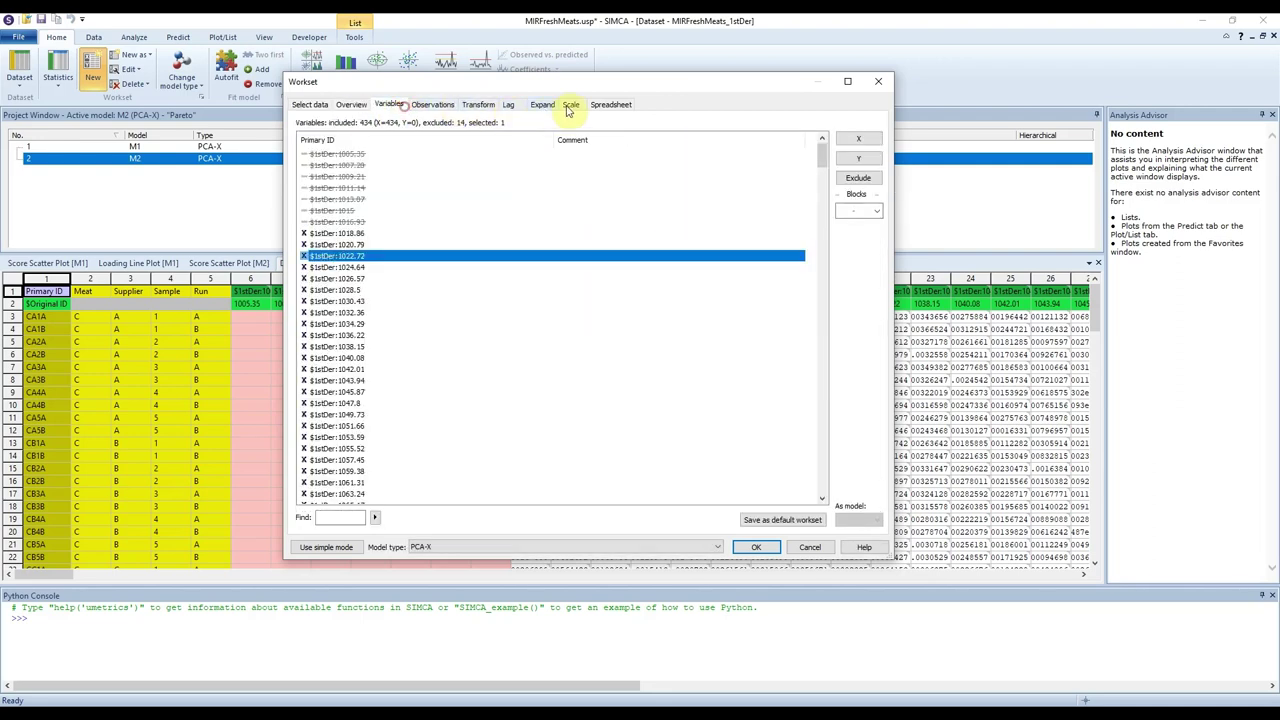
click(345, 104)
click(756, 546)
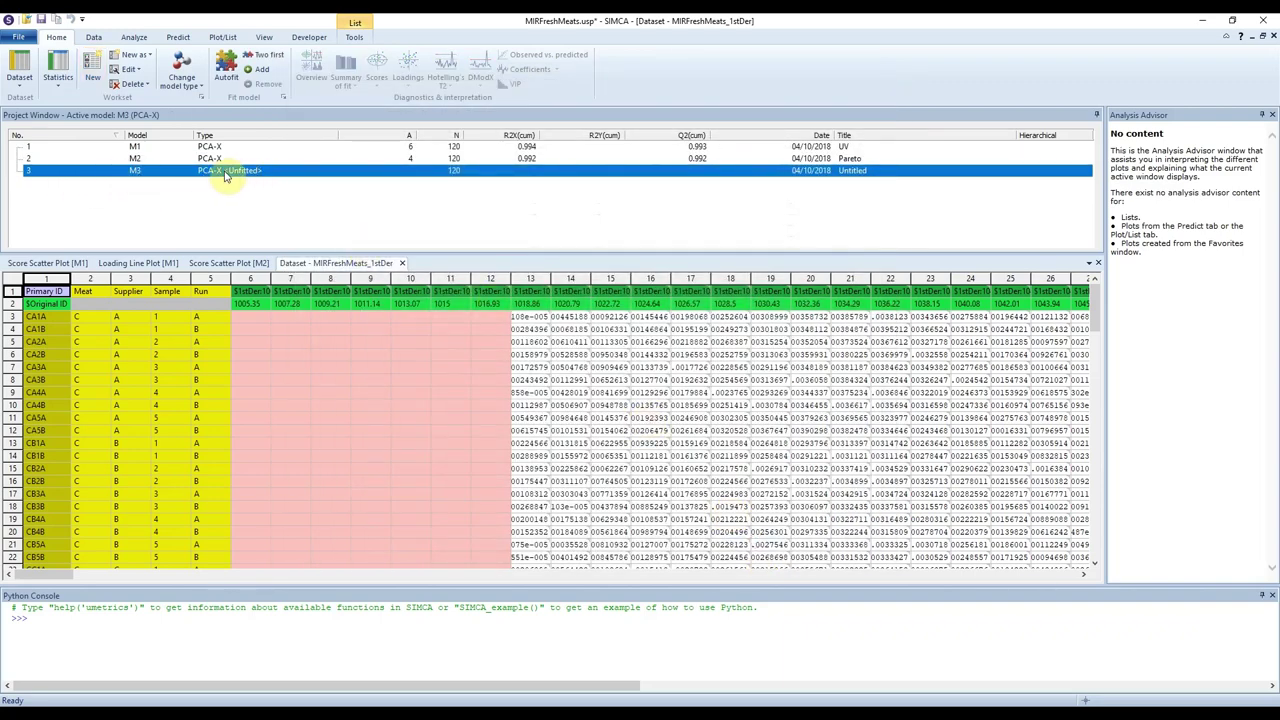
click(227, 72)
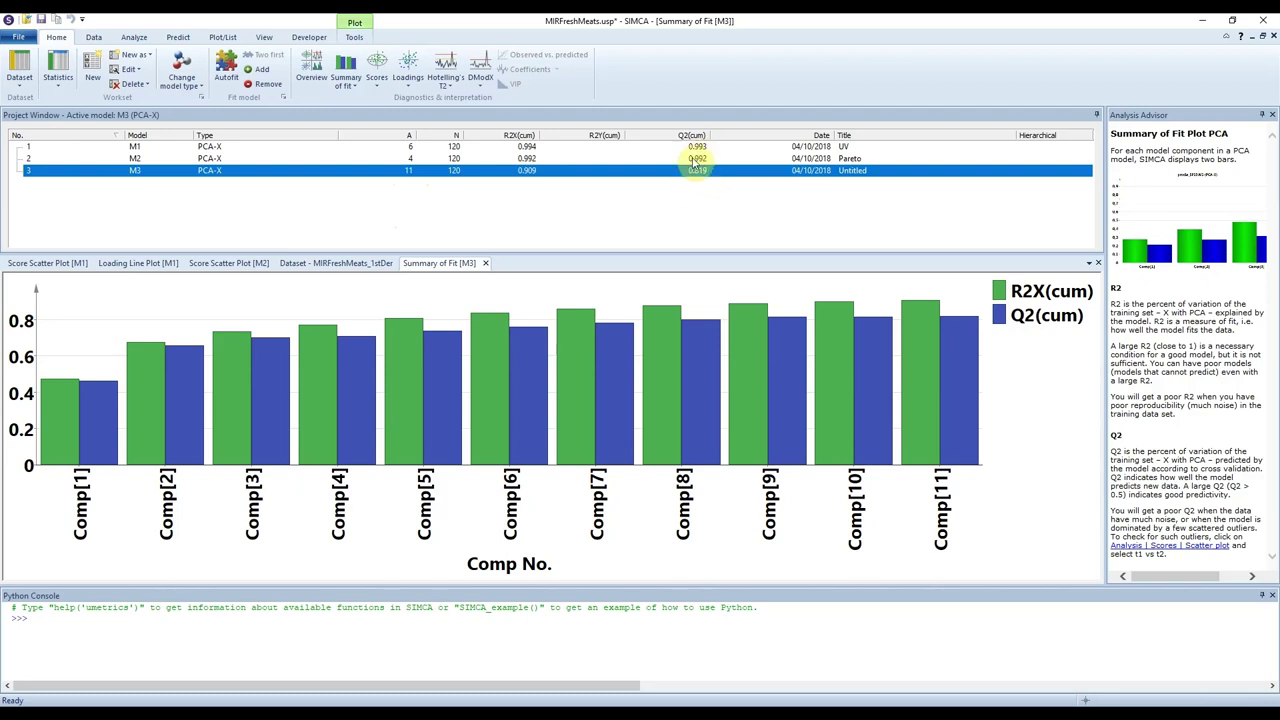
- Create a score scatter plot for M3 and compare it with the M1 score scatter plot
click(380, 86)
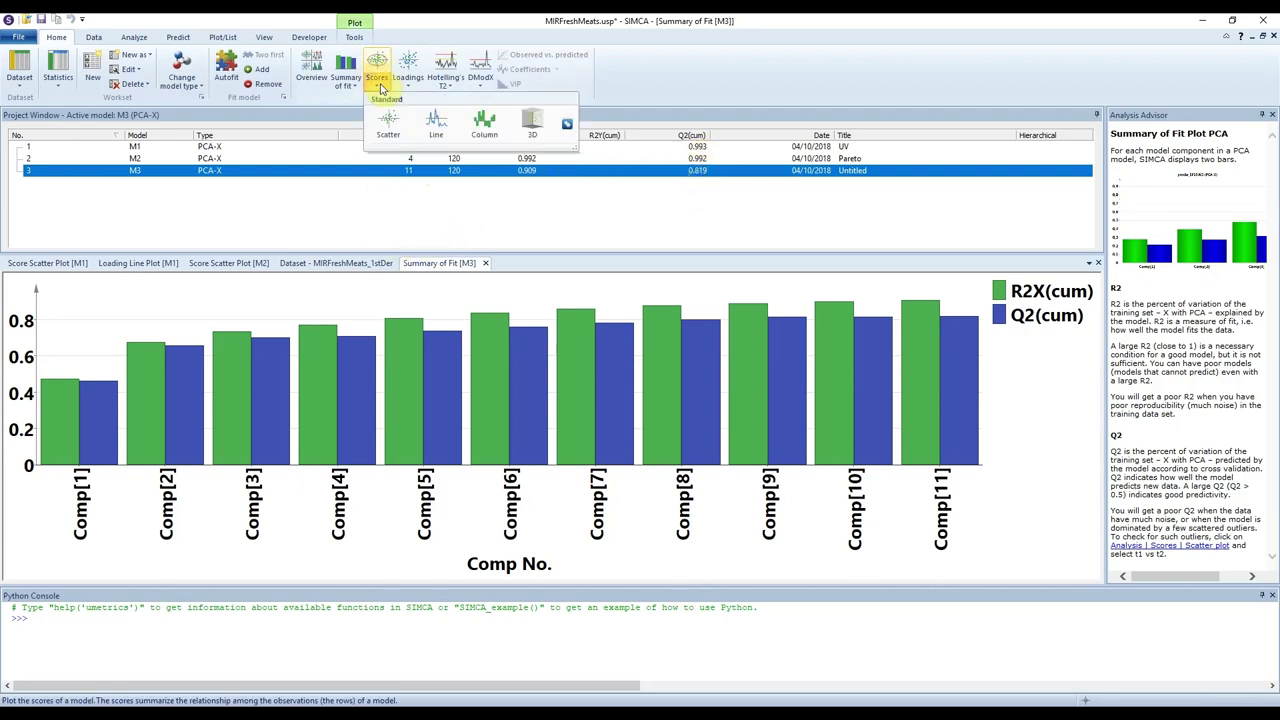
click(388, 63)
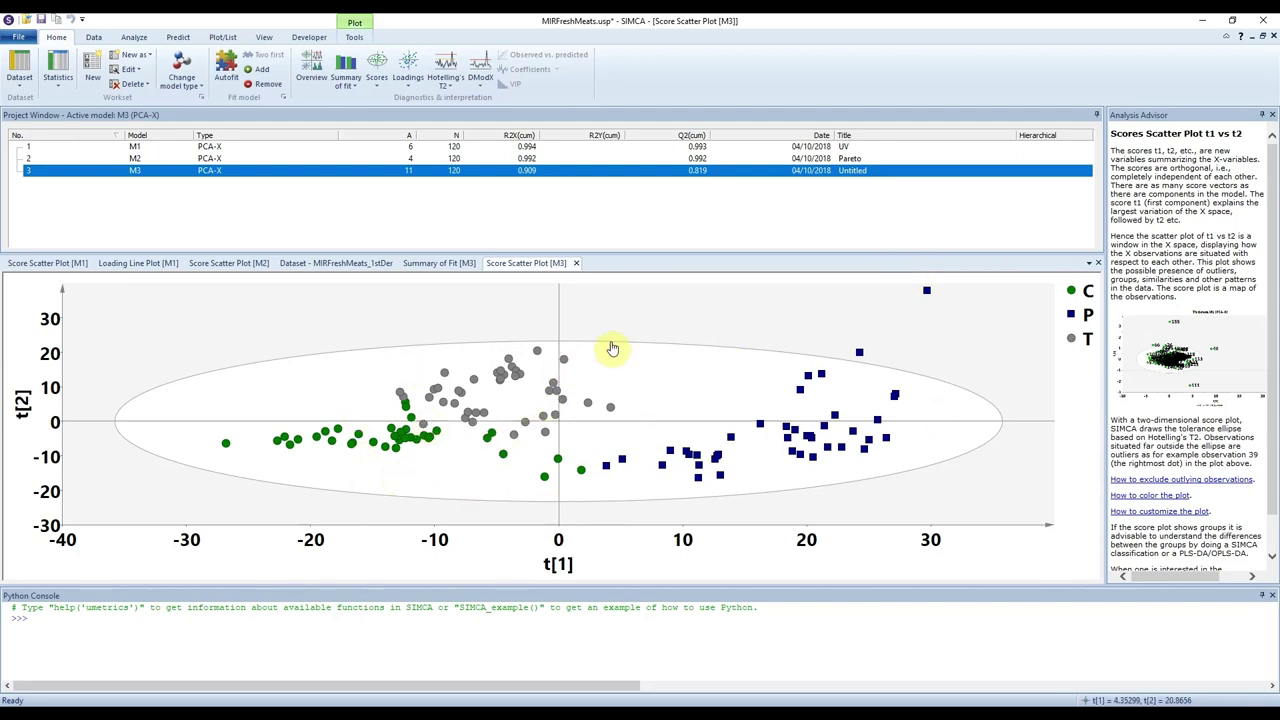
click(44, 264)
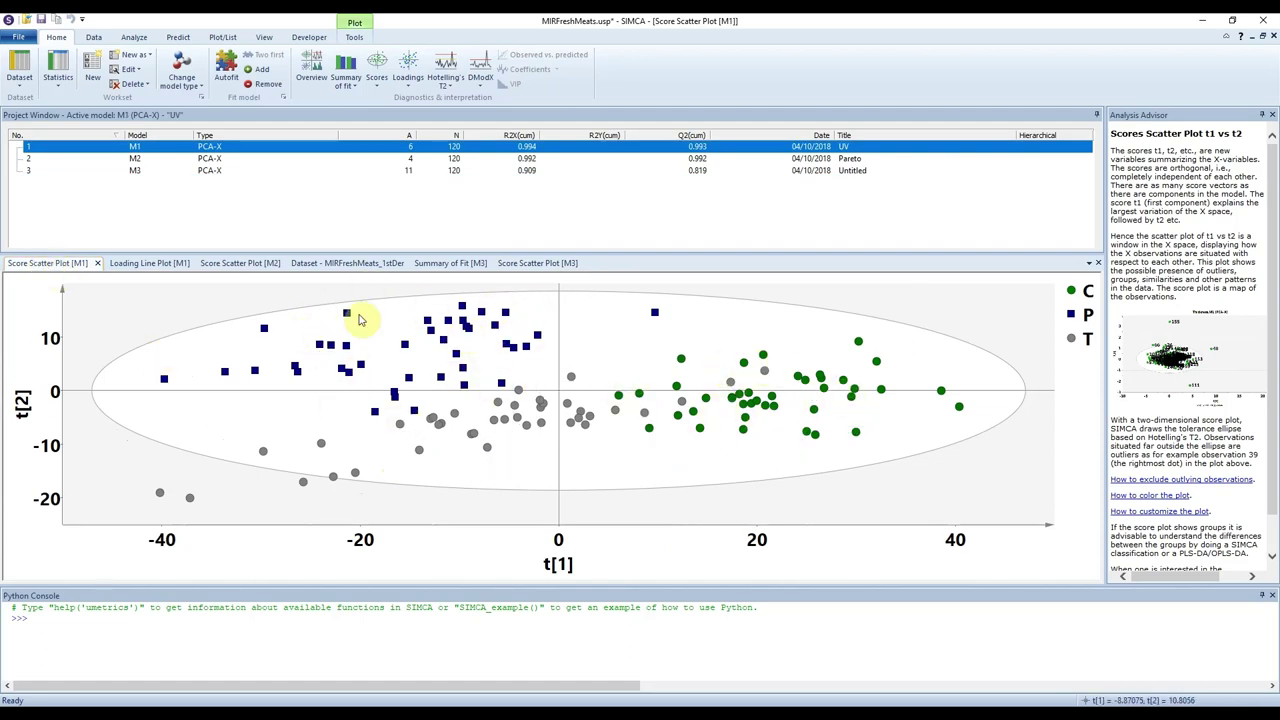
click(525, 266)
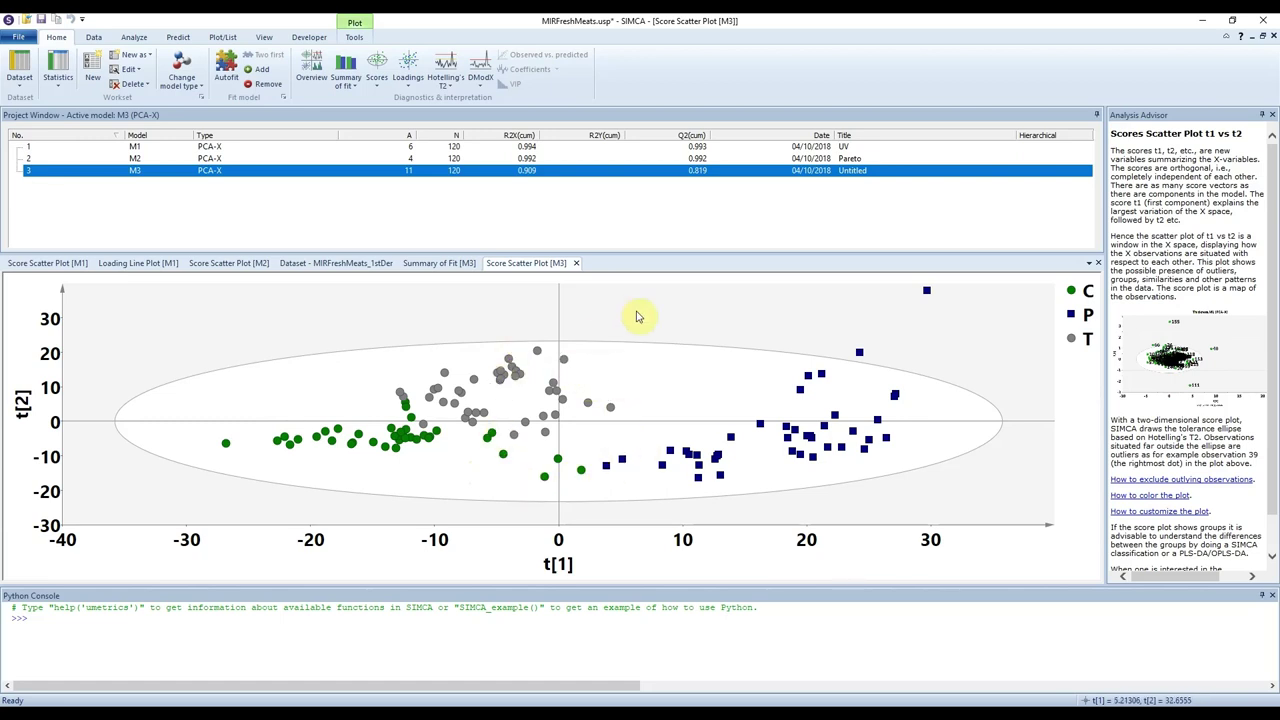
- Create a loading line plot for M3, examine the p[1] loadings, and close the plot
click(408, 78)
click(470, 118)
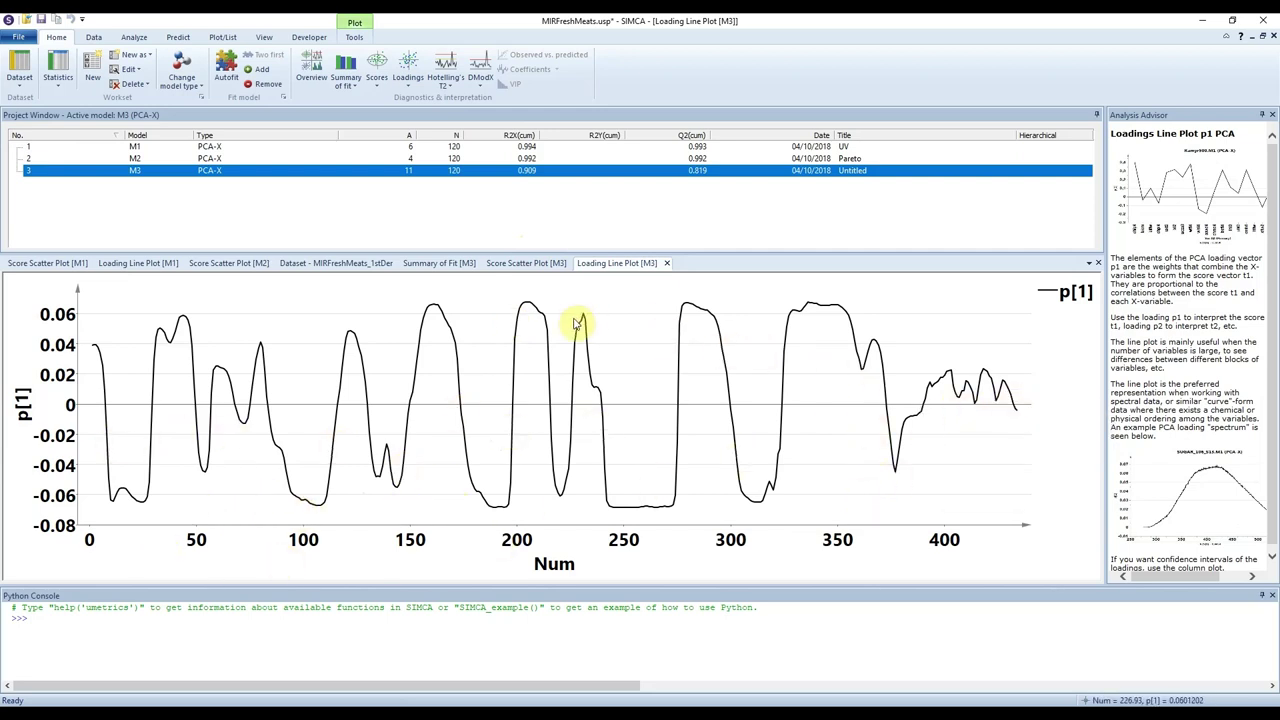
click(666, 263)
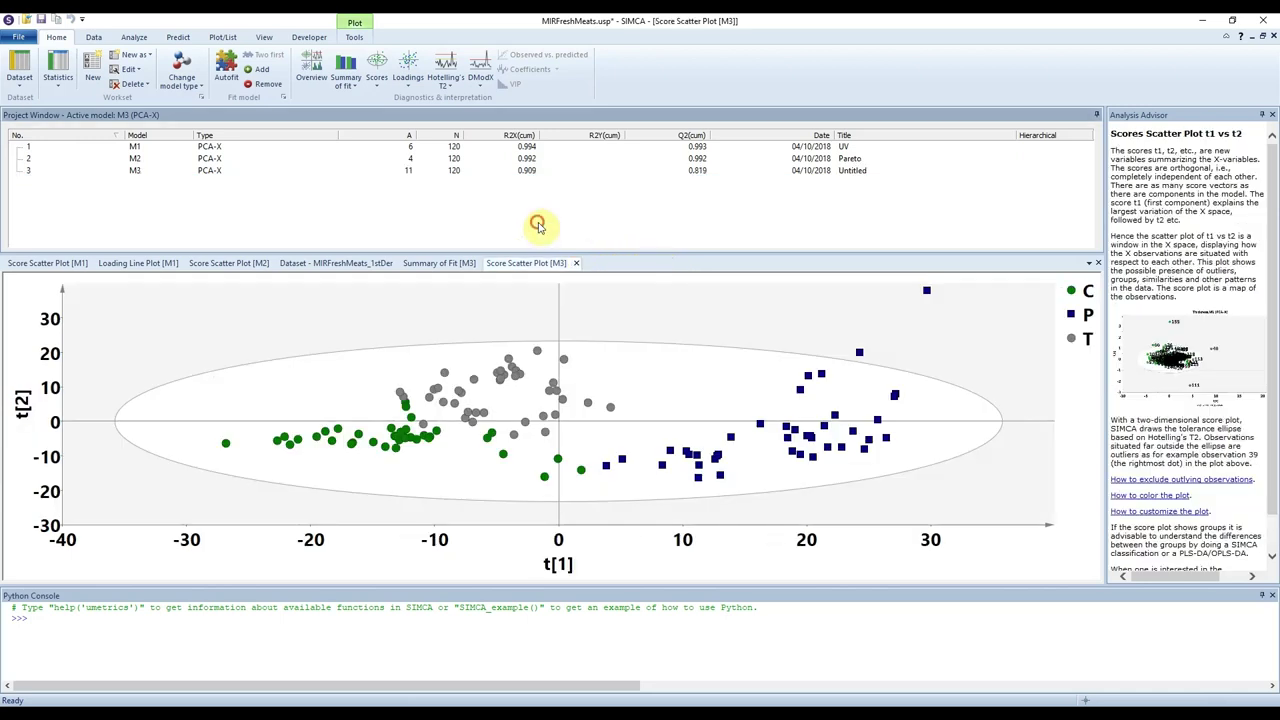
- Try colouring the M3 score scatter plot by the supplier and run identifiers, and restore the colouring by meat type
click(354, 37)
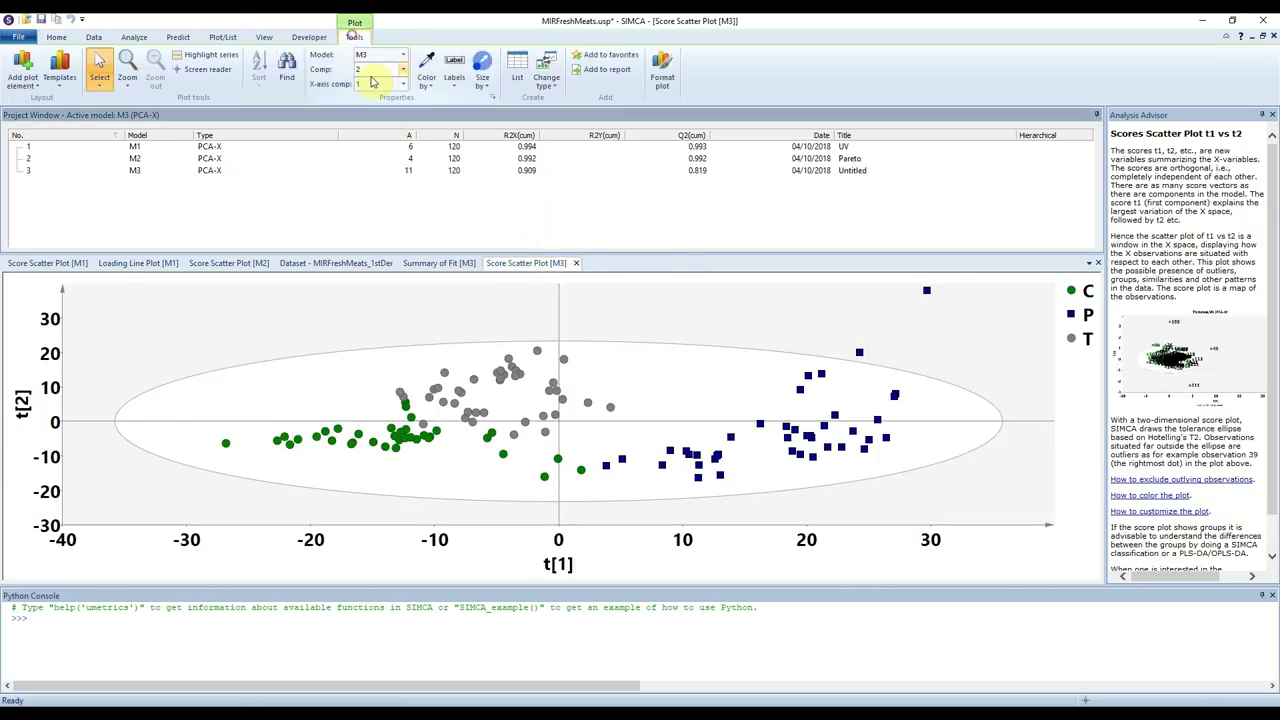
click(428, 70)
click(440, 155)
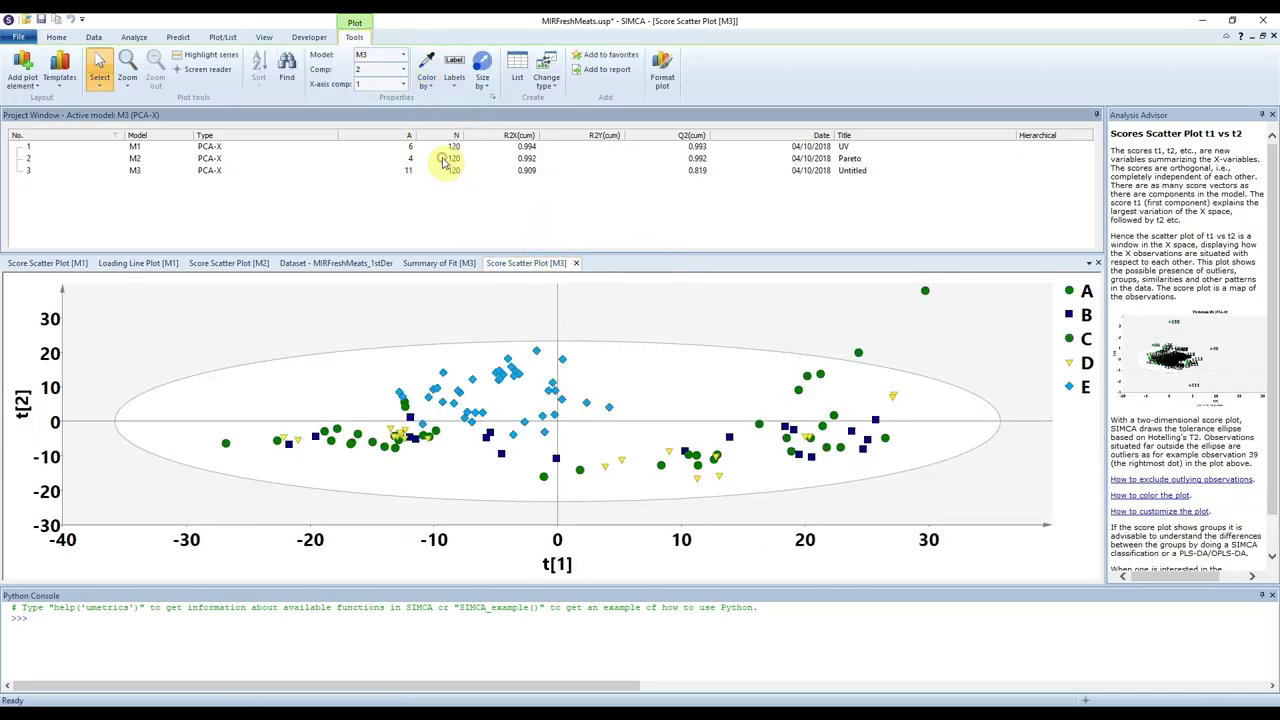
click(428, 84)
click(440, 168)
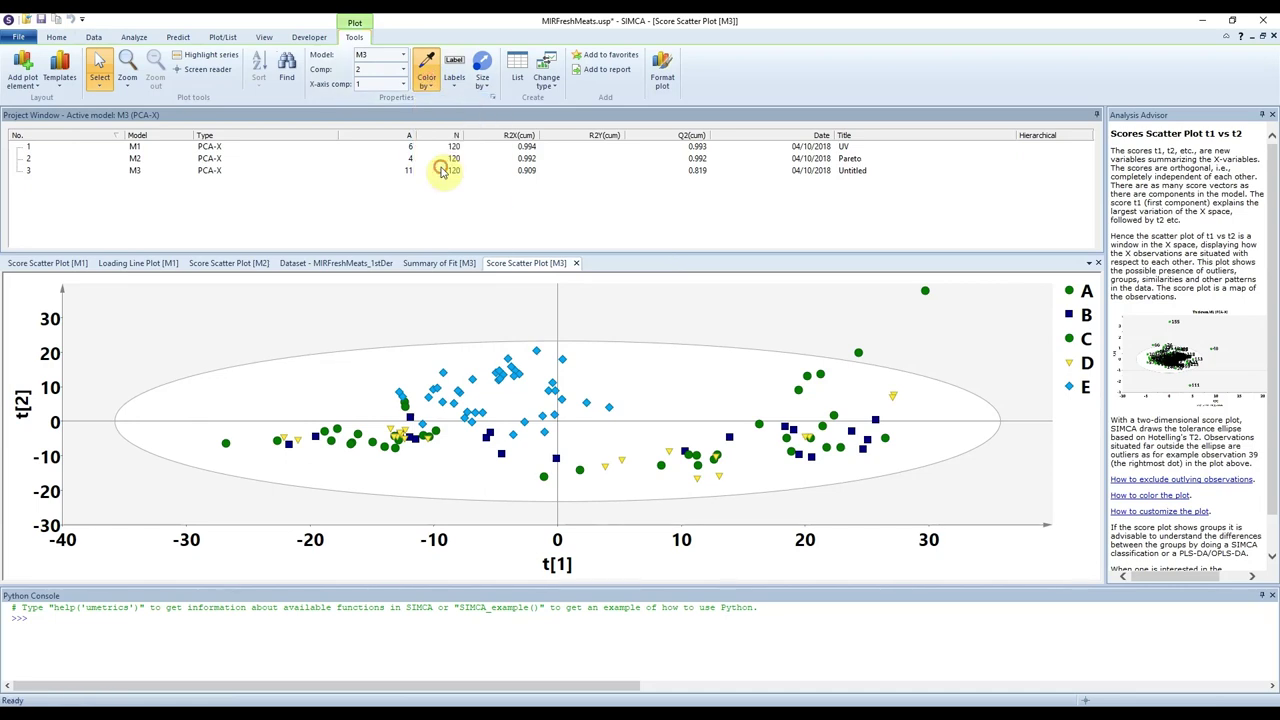
click(426, 80)
click(432, 139)
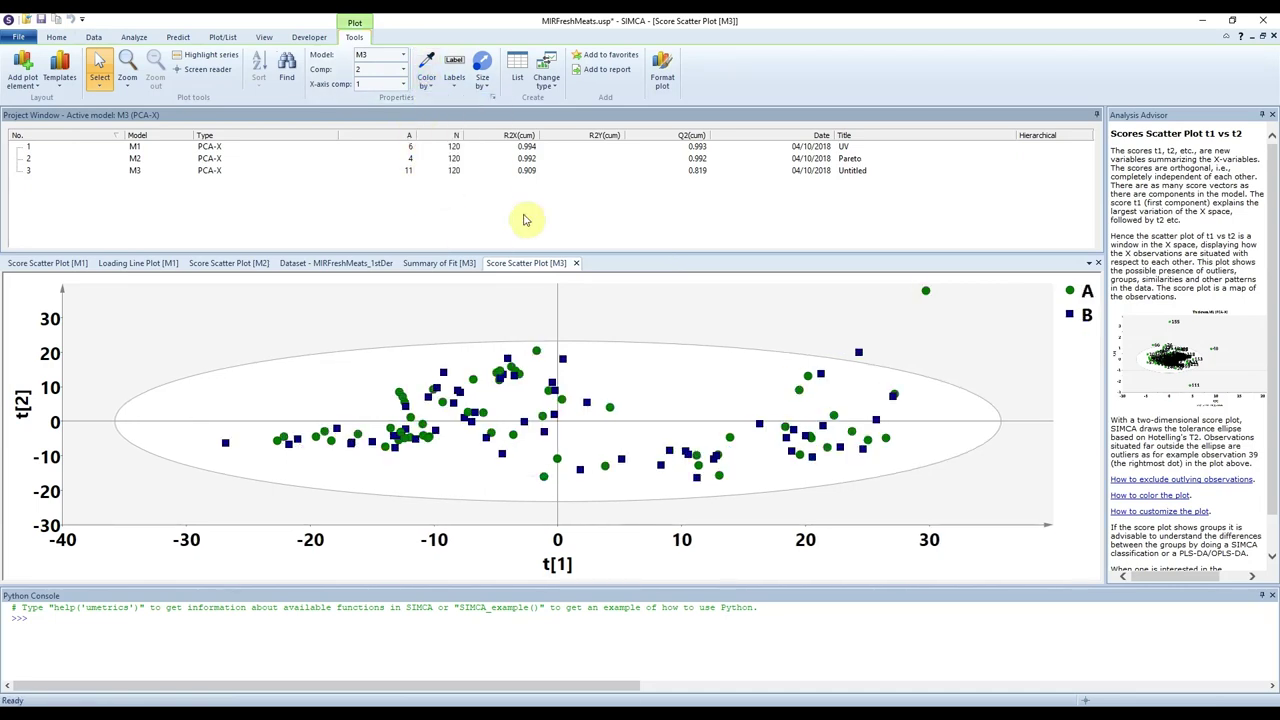
click(428, 80)
click(433, 118)
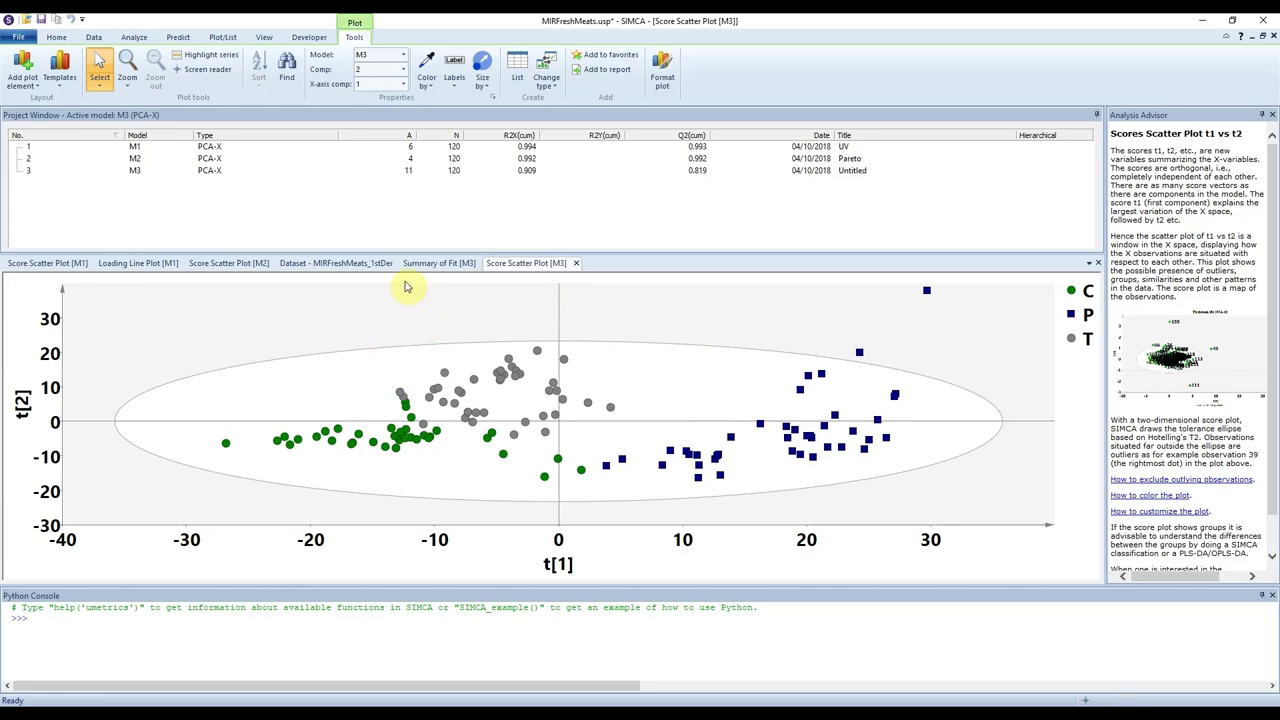
- Change the title of model M3 to 1stDer_UV and save the project
right_click(832, 170)
click(897, 238)
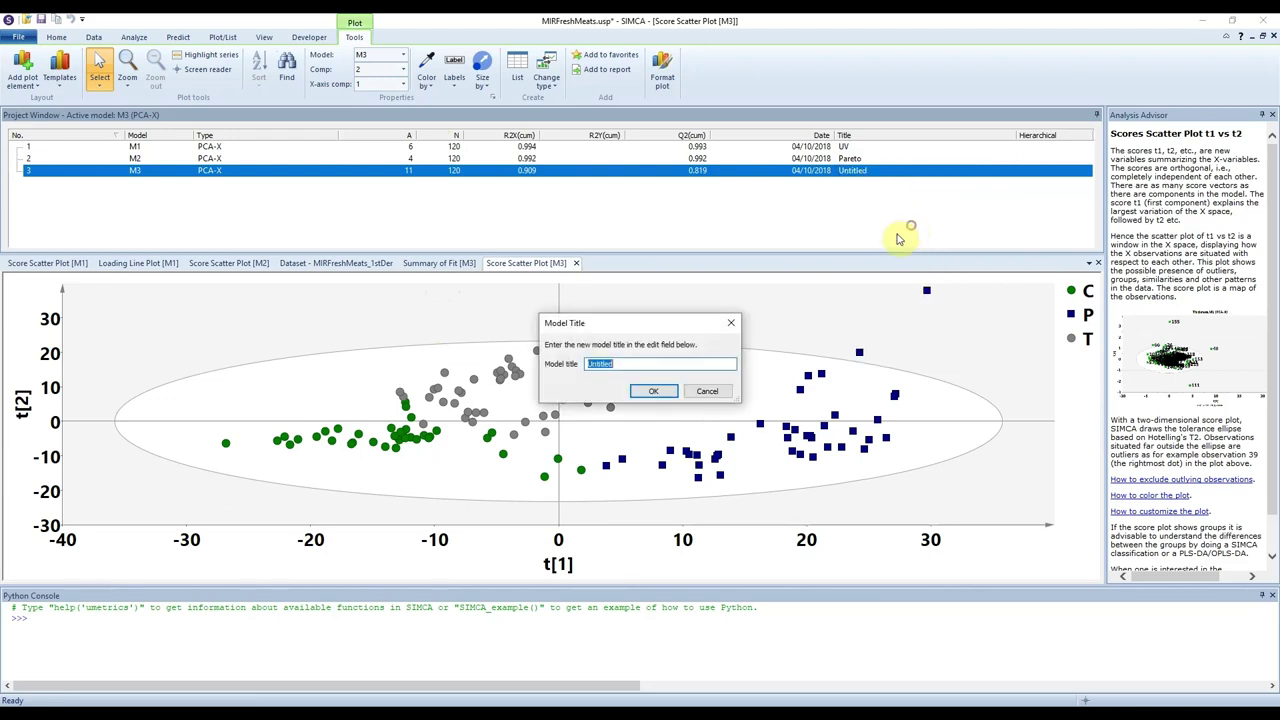
text(1stDer_UV)
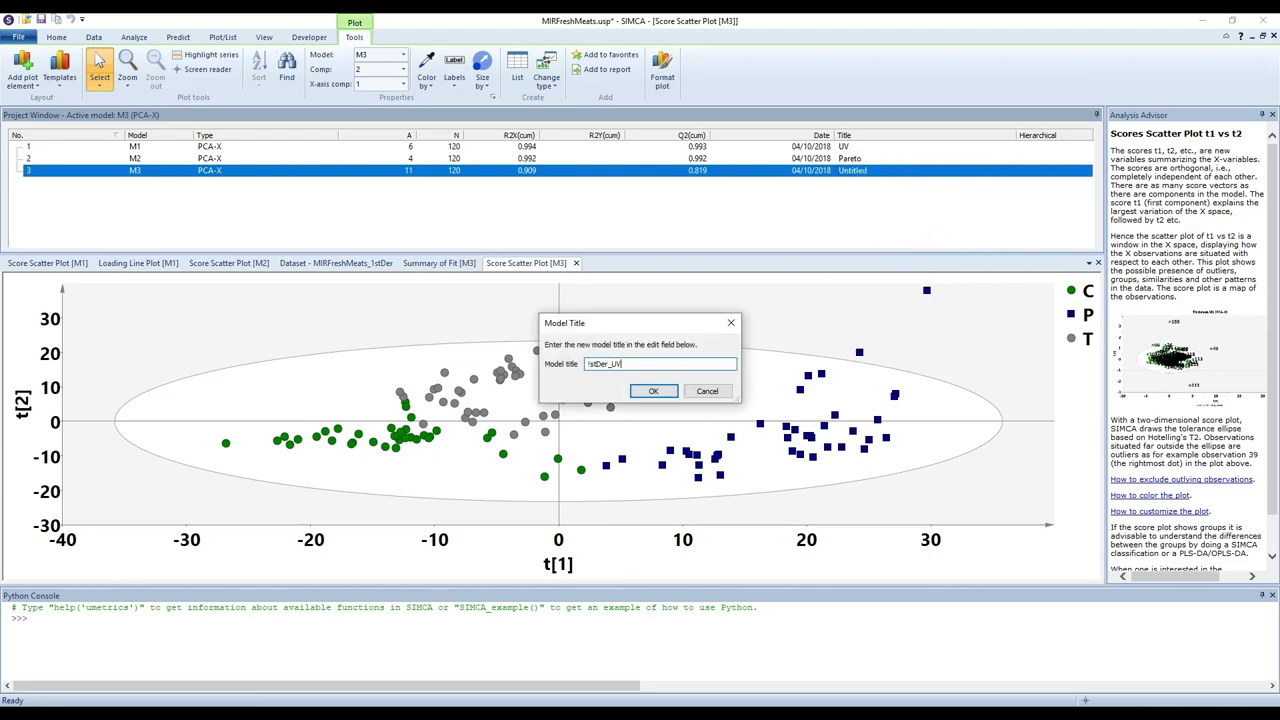
click(653, 391)
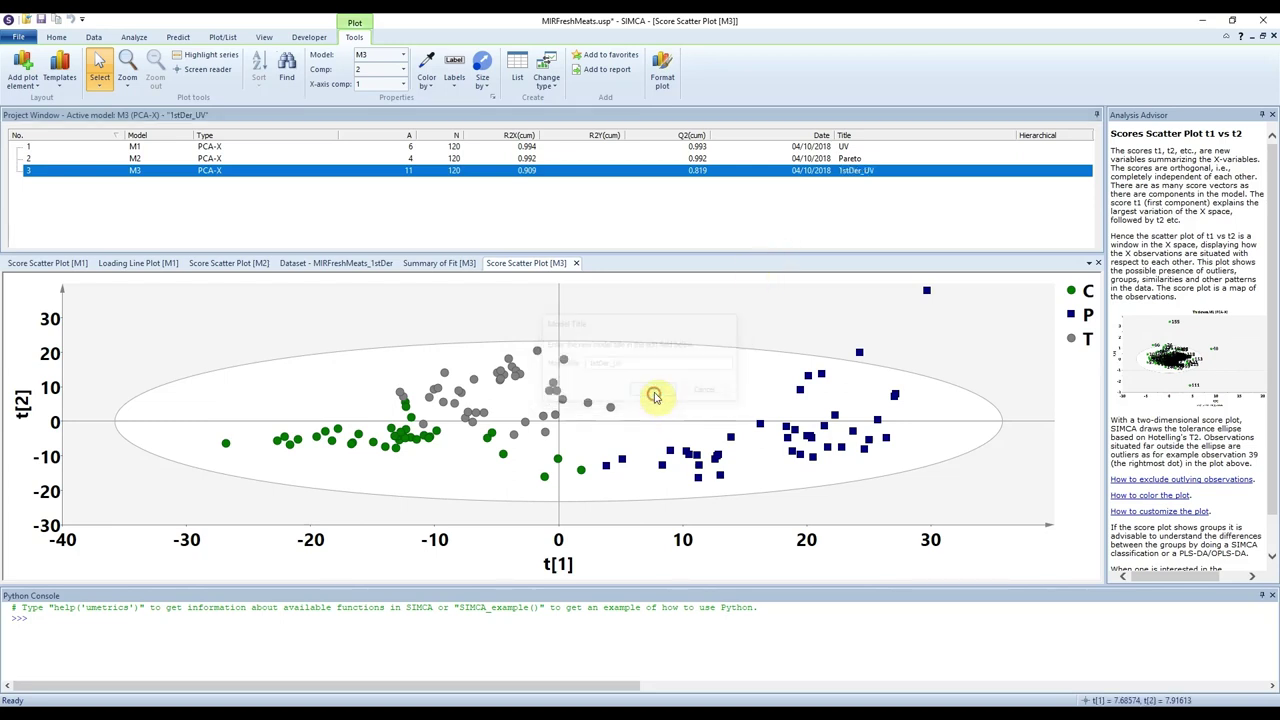
click(40, 19)
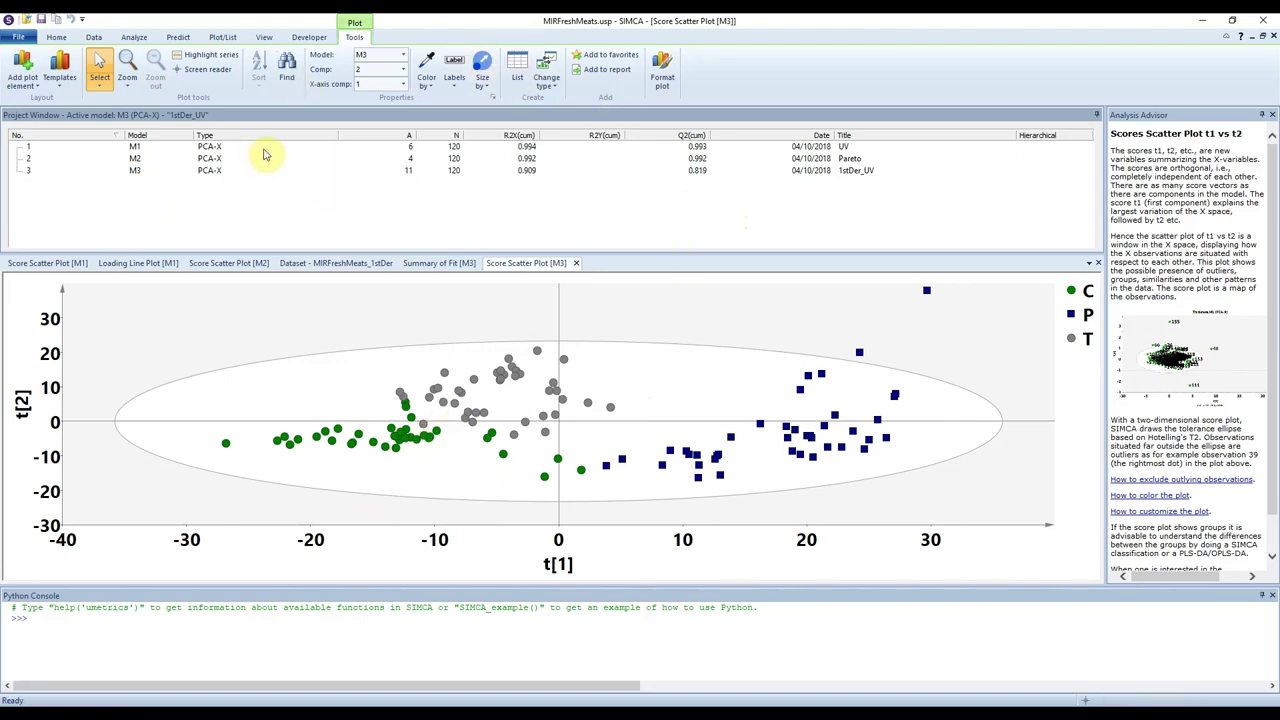
- View the help resources, version and license details, and the project information, and return to the M3 score scatter plot
click(135, 38)
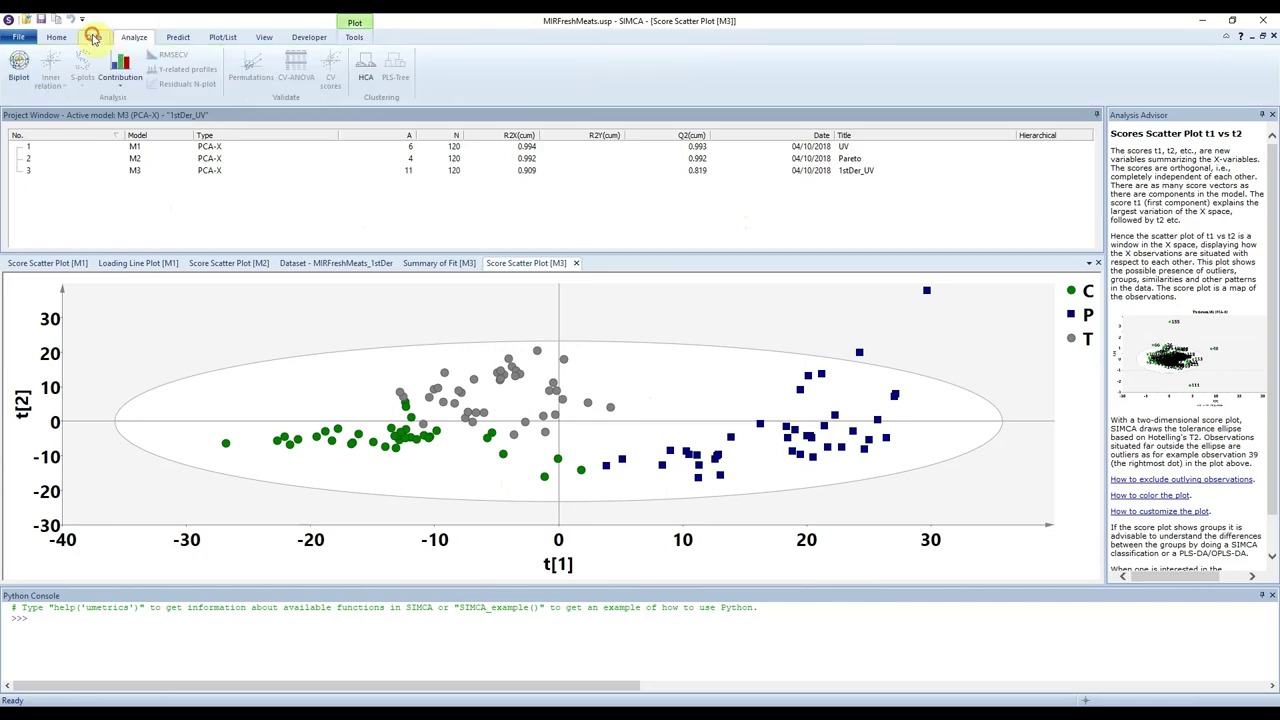
scroll(93, 37, up, 3)
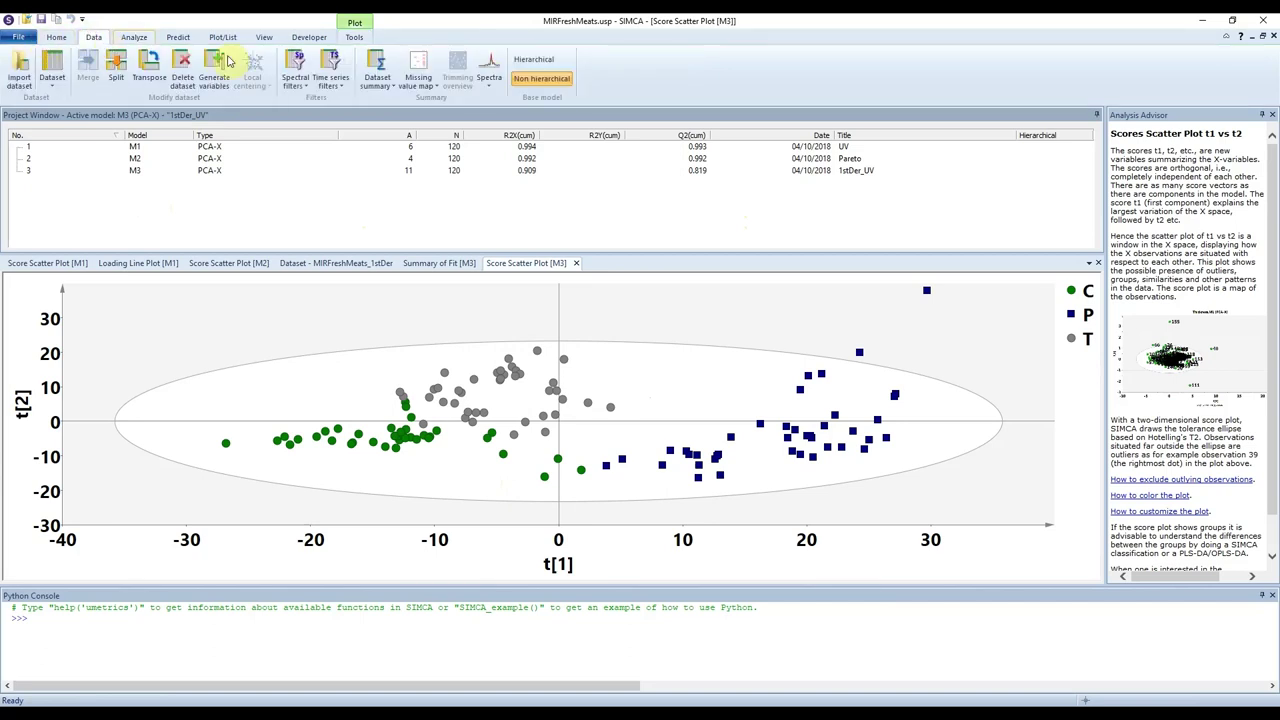
click(20, 37)
click(42, 277)
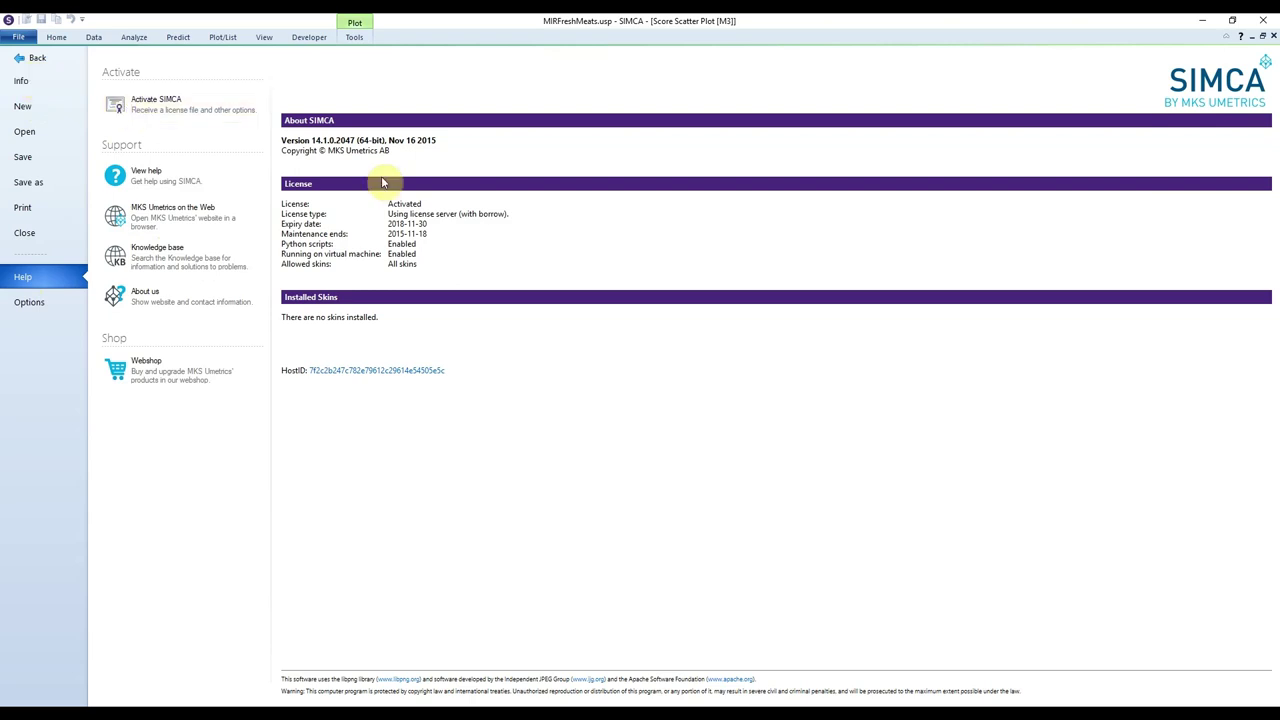
click(52, 87)
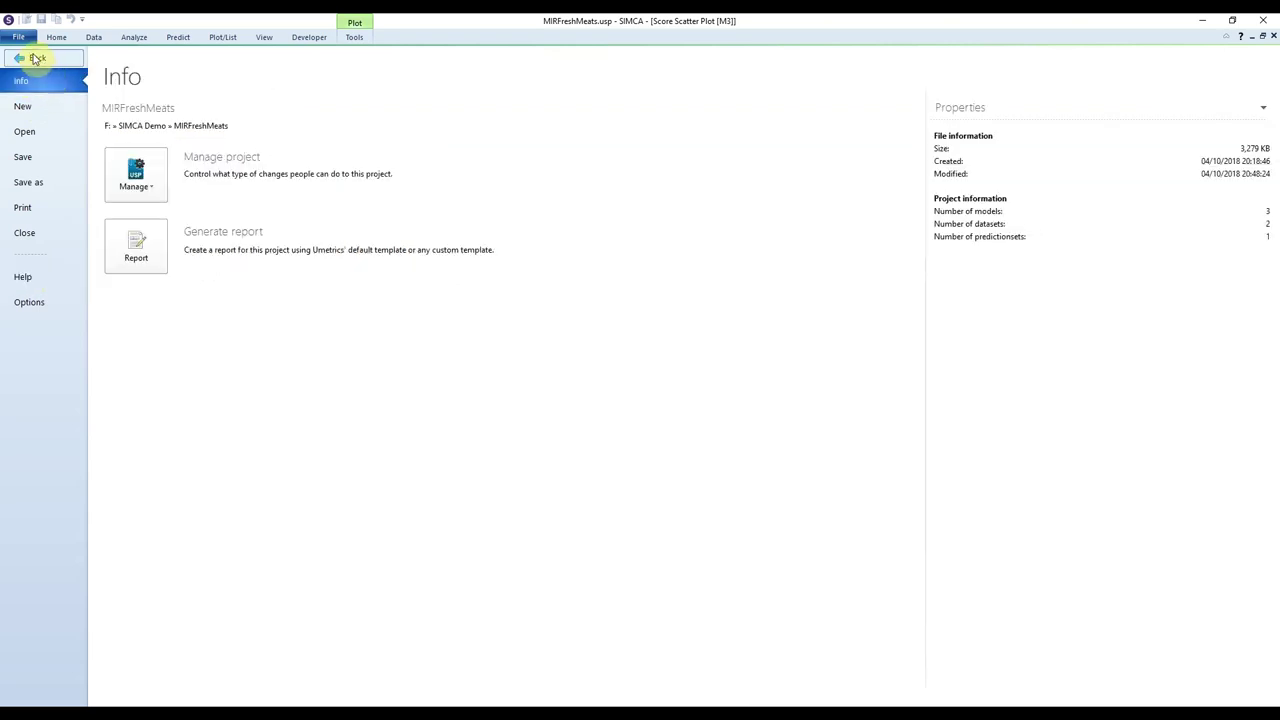
click(33, 60)
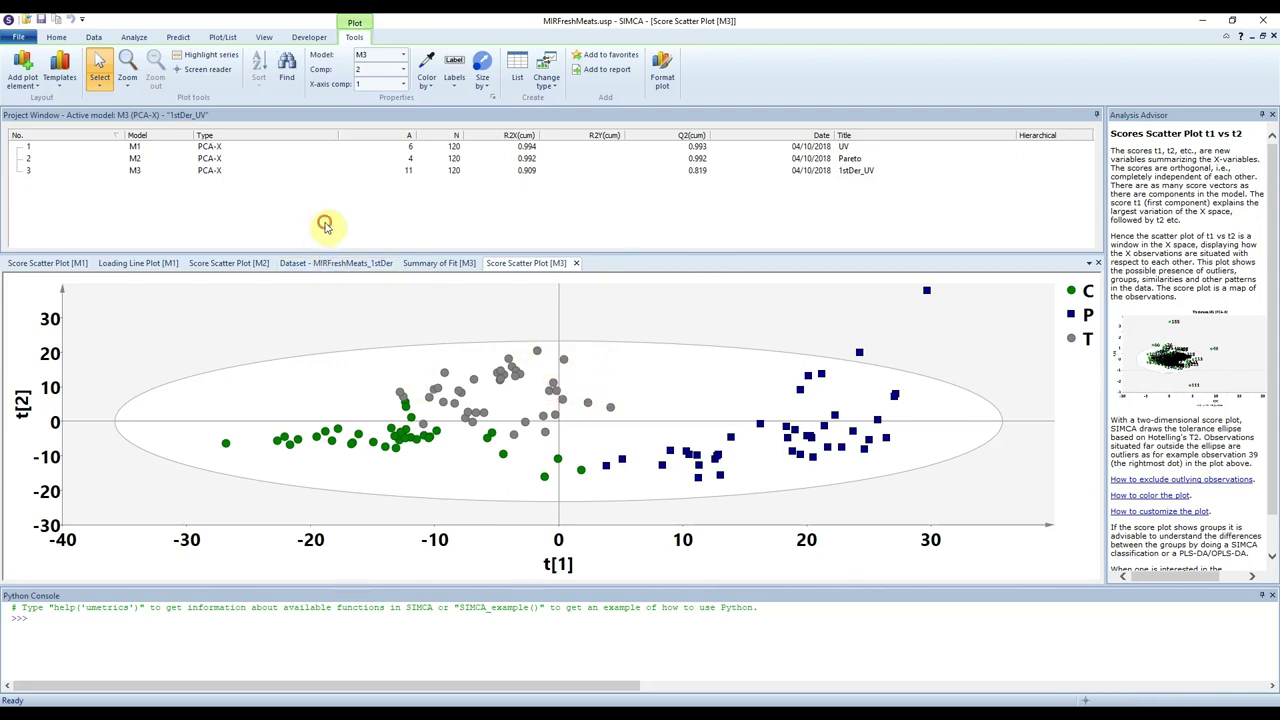
- Select model M3 (1stDer_UV) in the project's model list and bring up its model commands
click(207, 171)
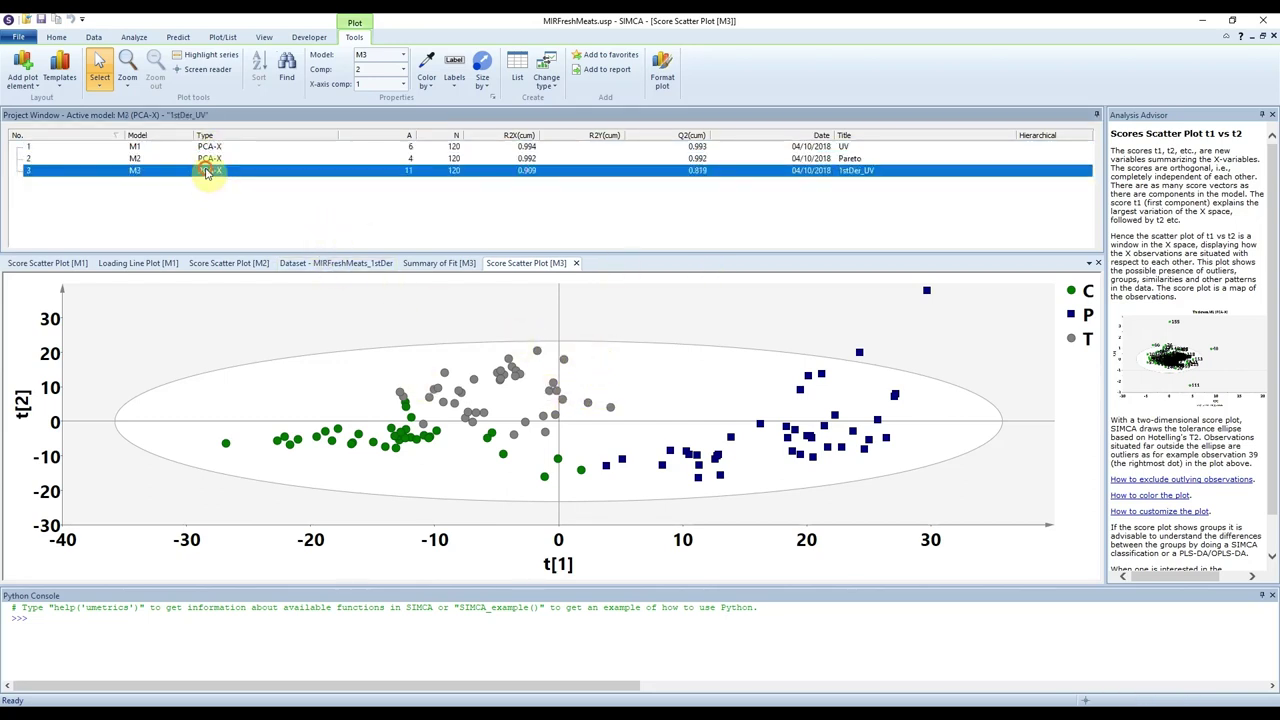
click(228, 190)
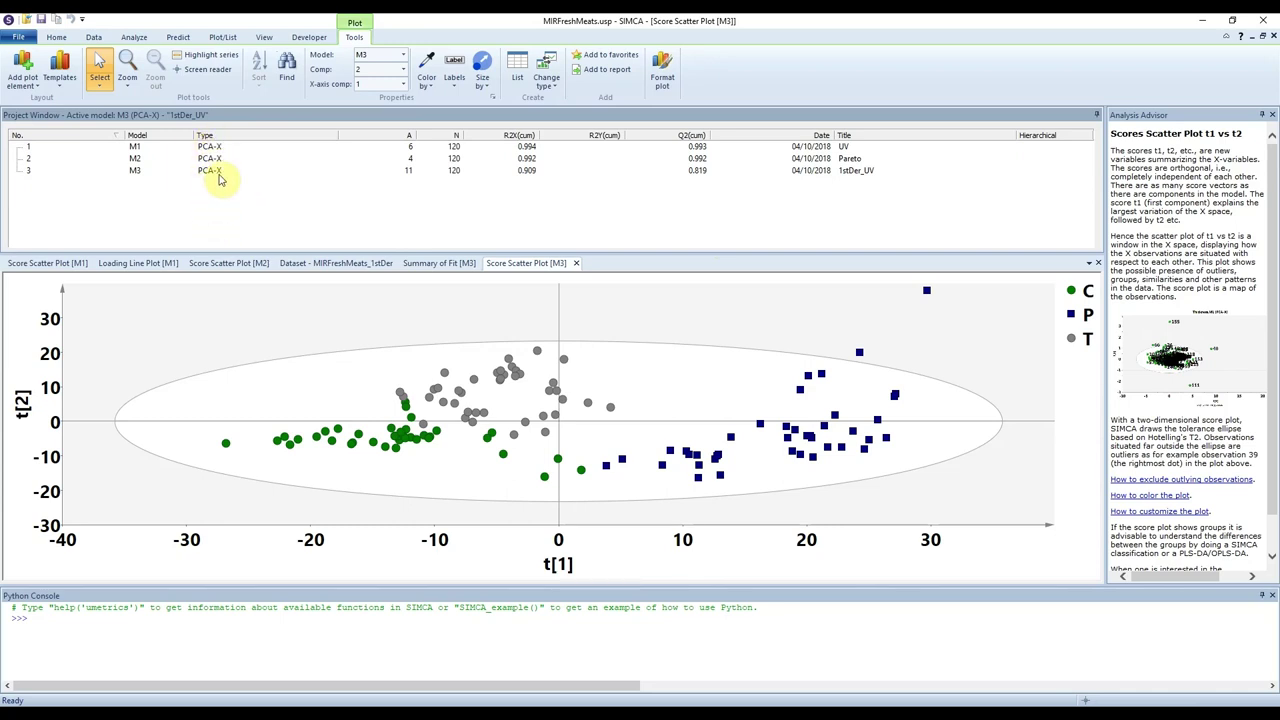
click(214, 172)
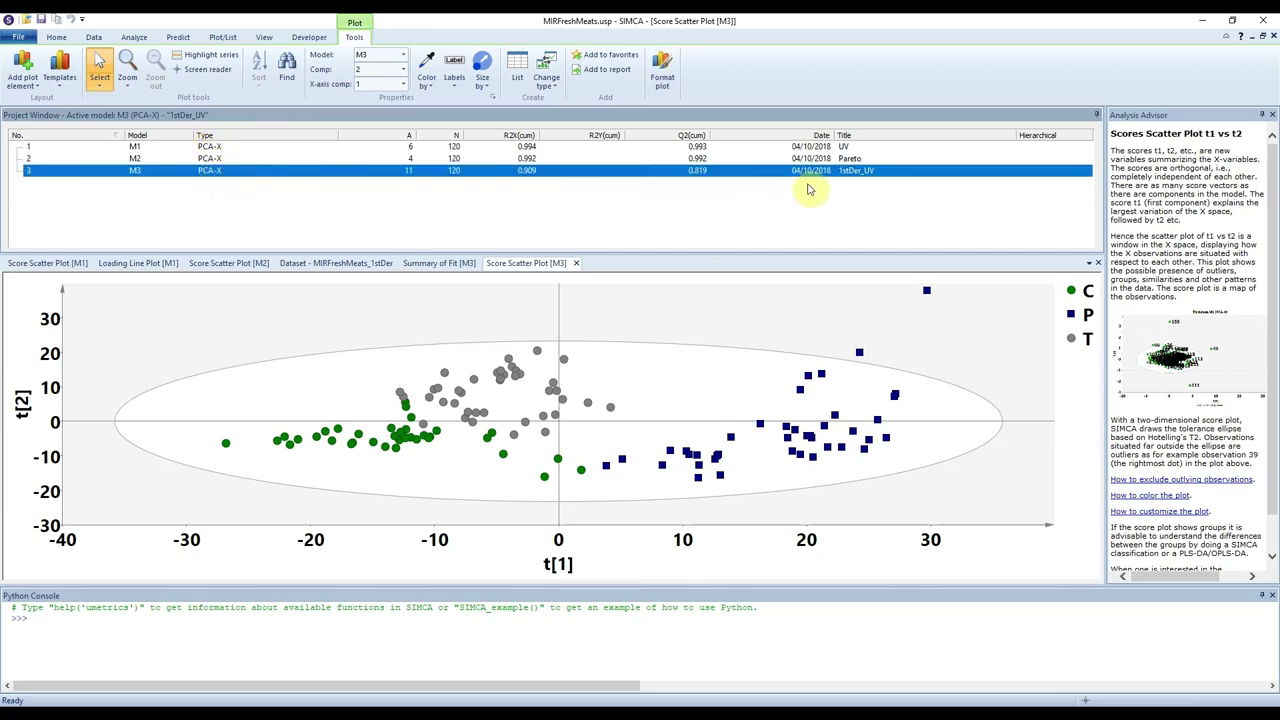
right_click(856, 175)
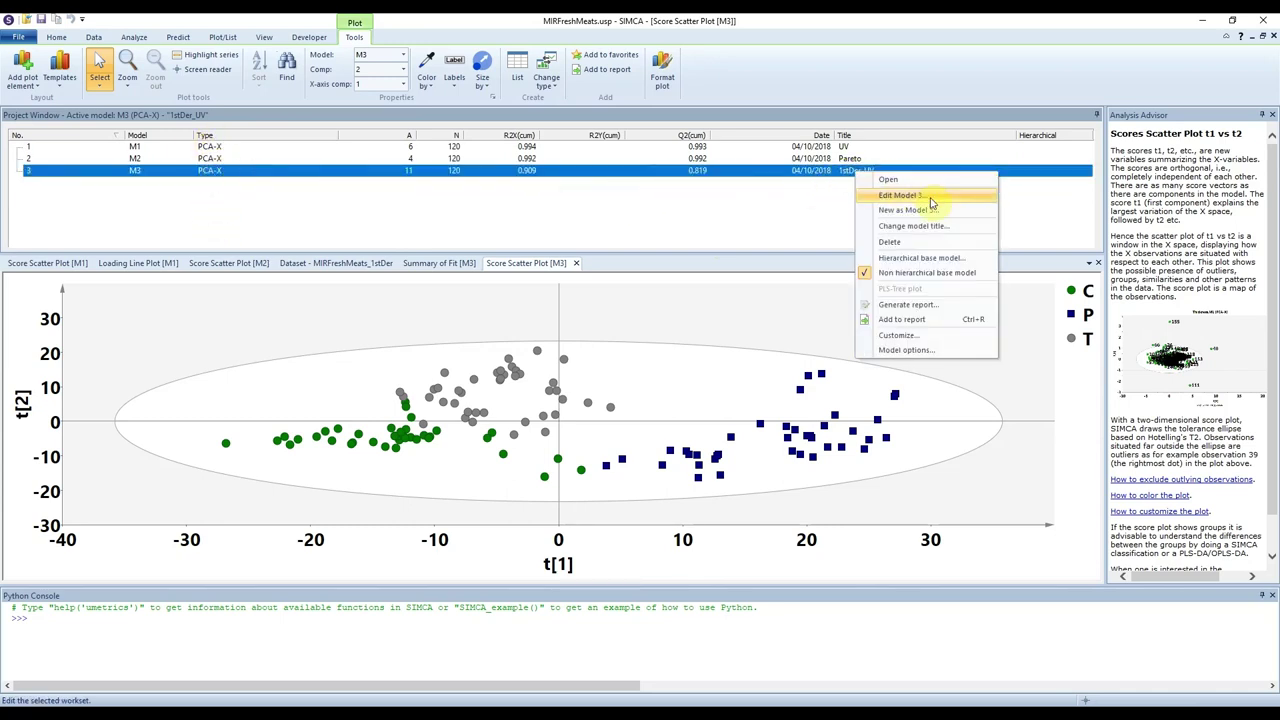